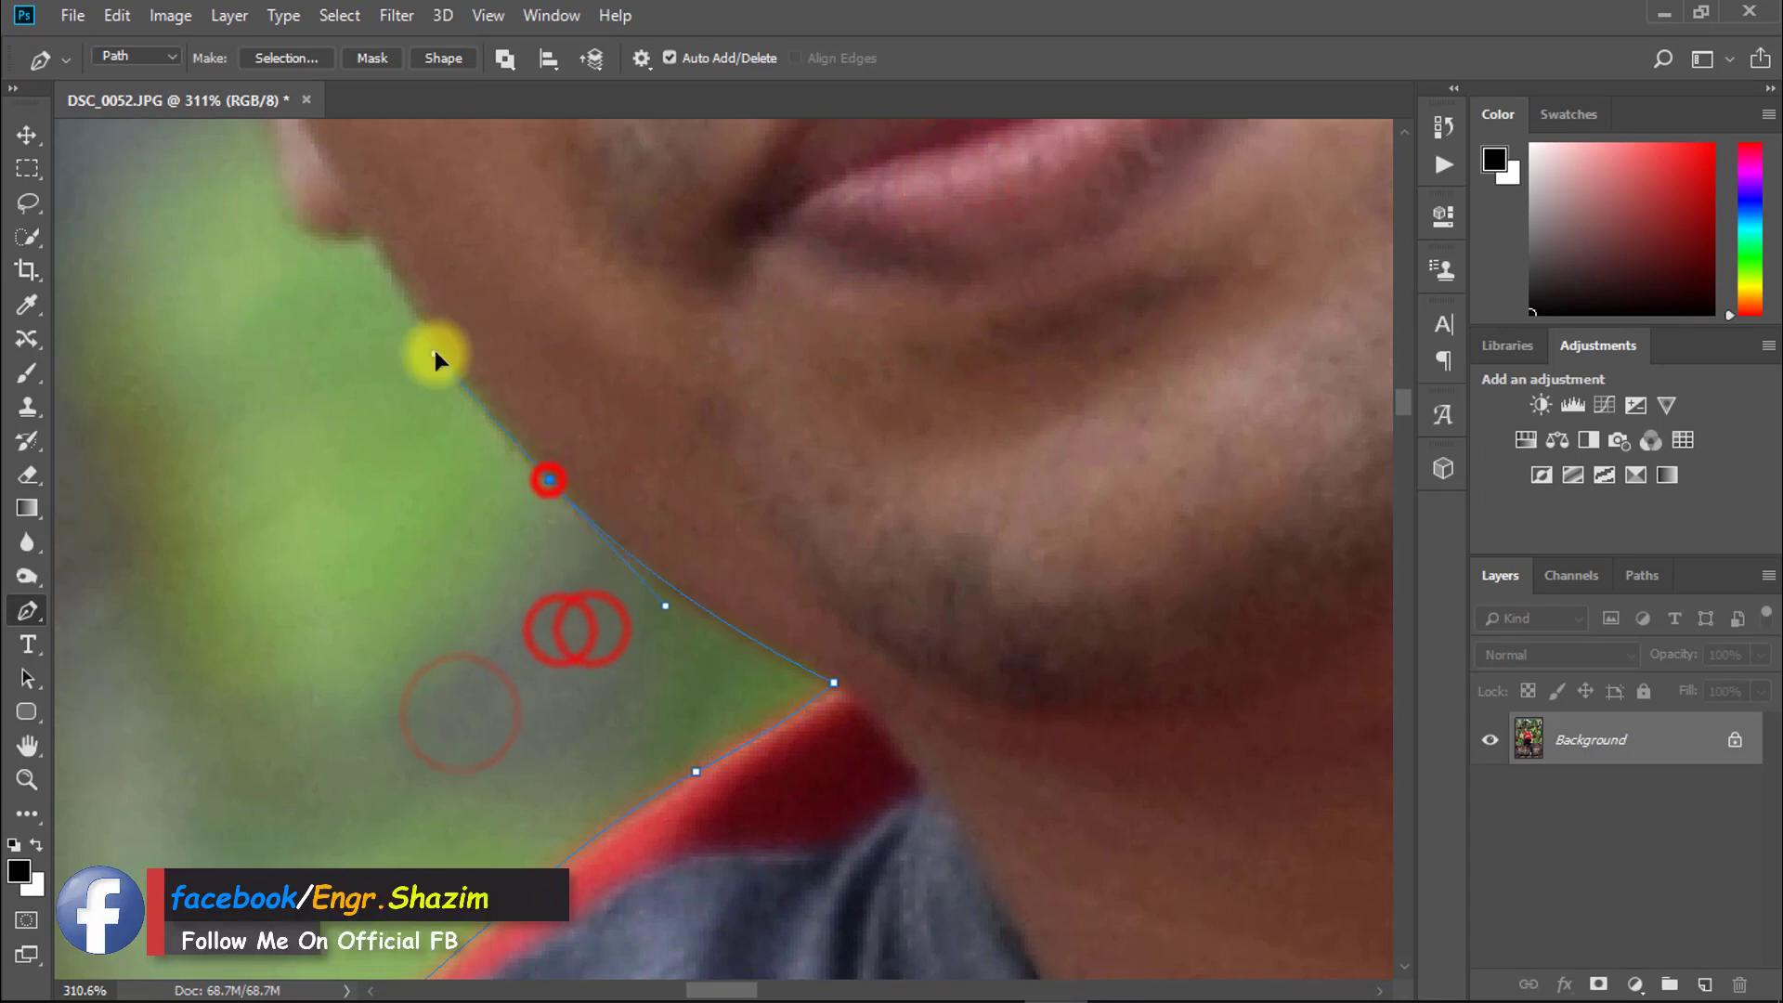
Remove the last misplaced anchor on the jaw and extend the pen path up to the top of the cap
key(ctrl+z)
drag(502, 434, 589, 744)
drag(545, 673, 645, 740)
drag(876, 336, 975, 352)
drag(1057, 380, 668, 245)
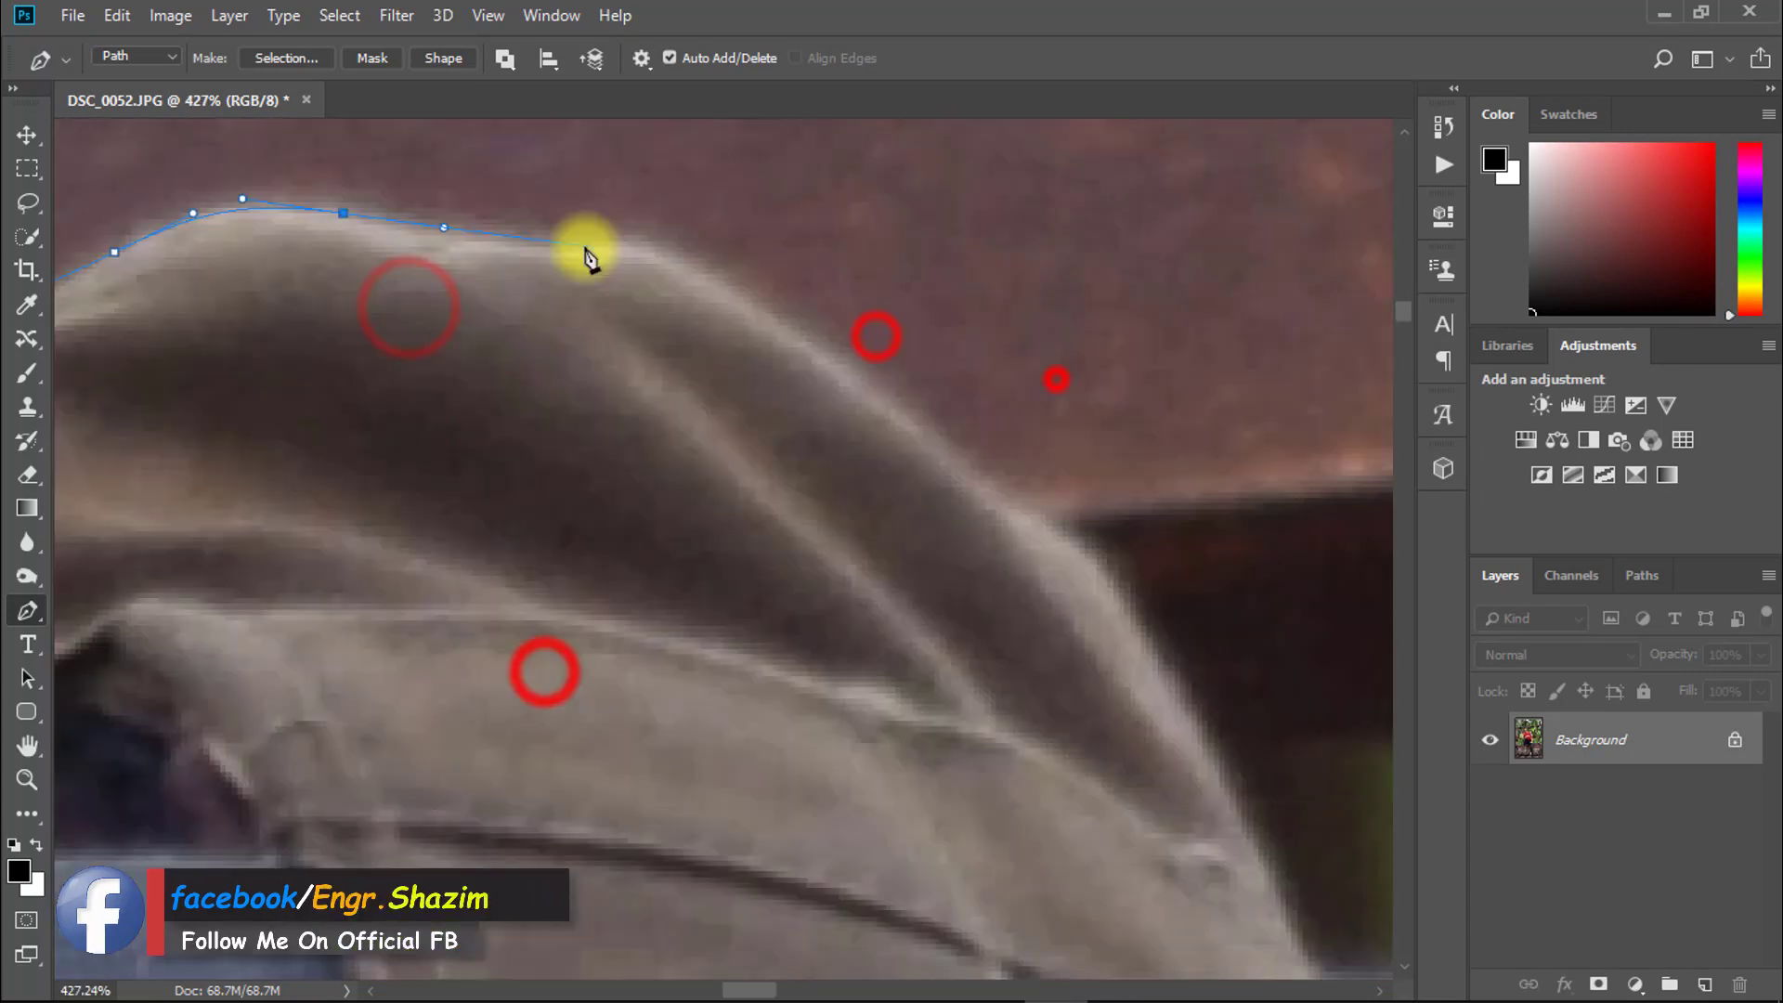
Continue the curved pen path from the top of the cap down along its right edge
drag(912, 389, 1065, 462)
drag(1119, 637, 920, 313)
drag(1083, 566, 1215, 840)
drag(1017, 429, 989, 664)
key(ctrl+z)
drag(983, 639, 1043, 776)
drag(1057, 836, 895, 344)
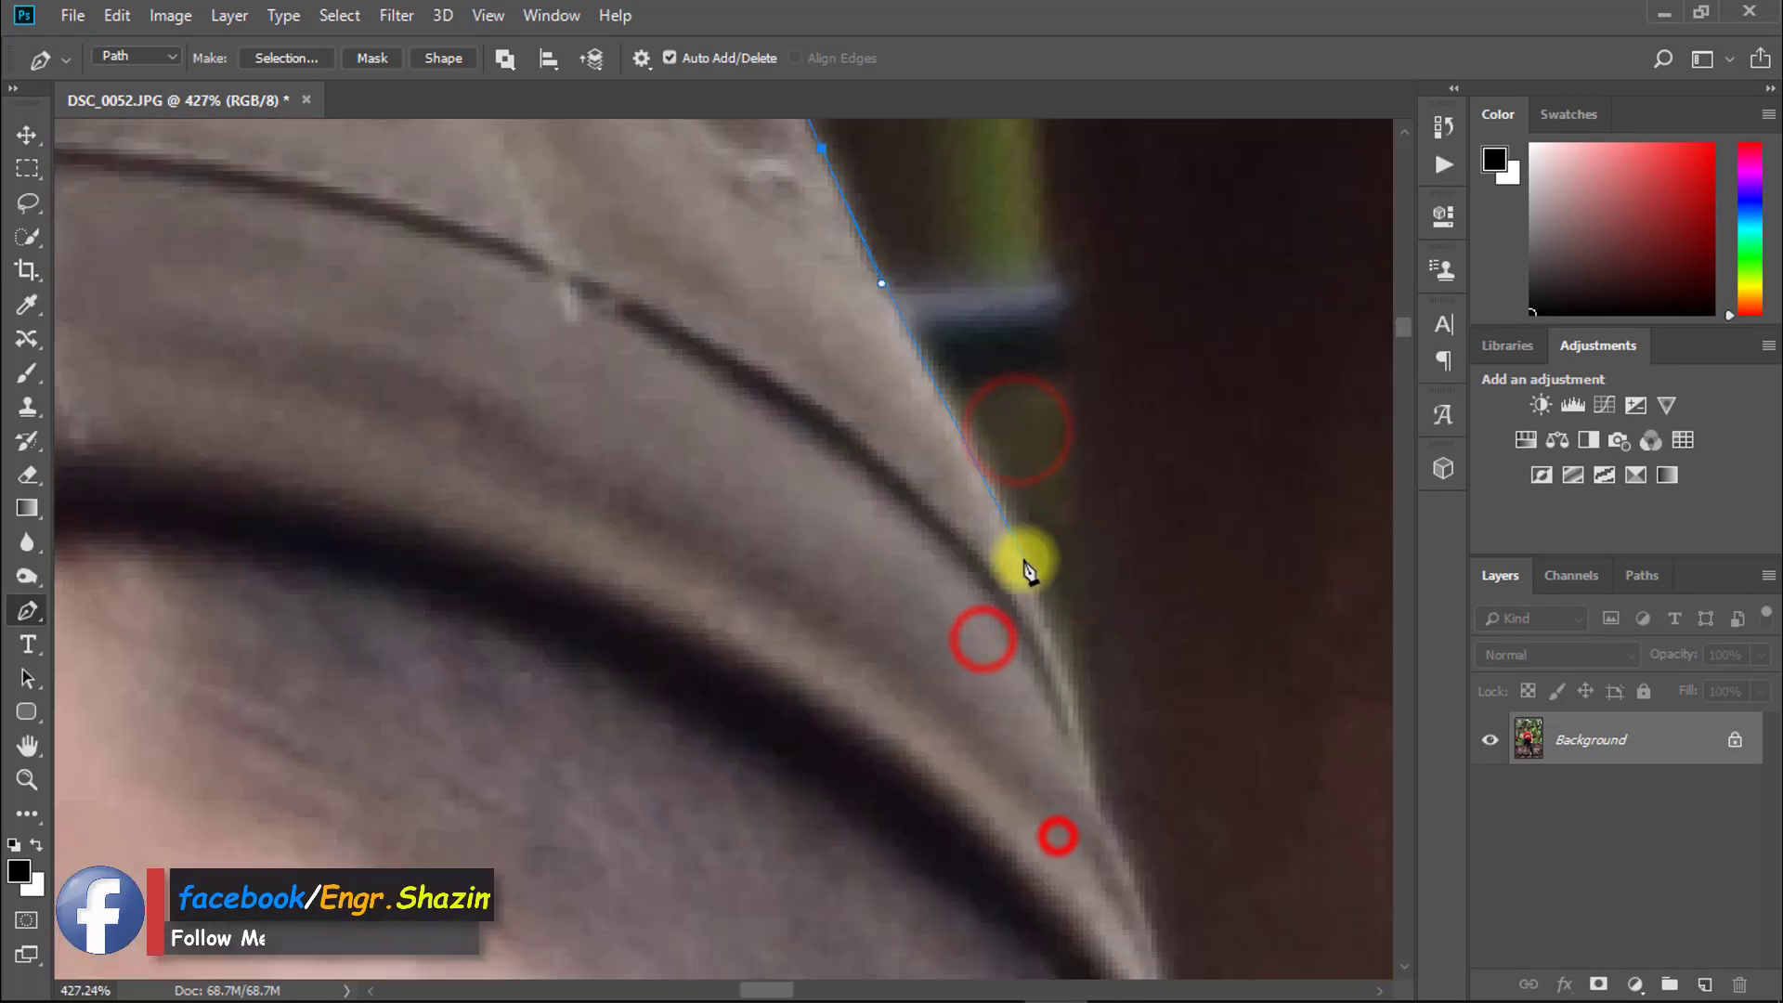
drag(1029, 571, 1103, 498)
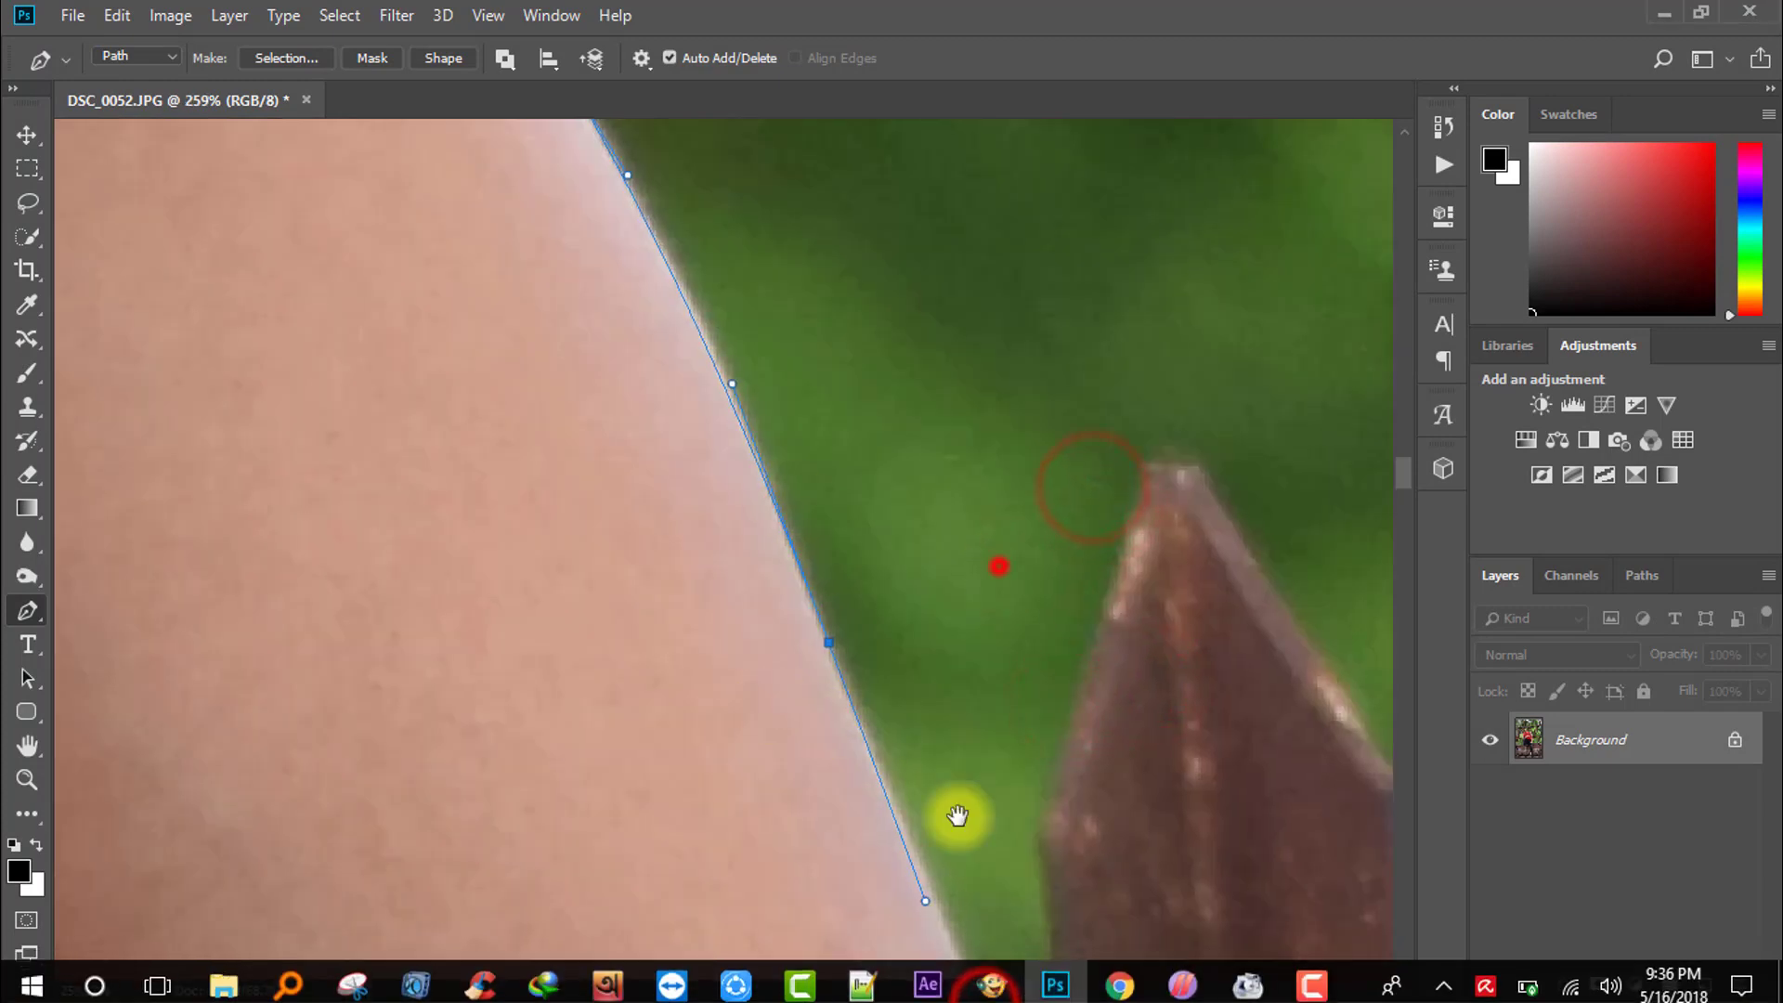
Extend the path down the outer edge of the dark trousers beside the watch to the stone ledge
drag(749, 526, 750, 576)
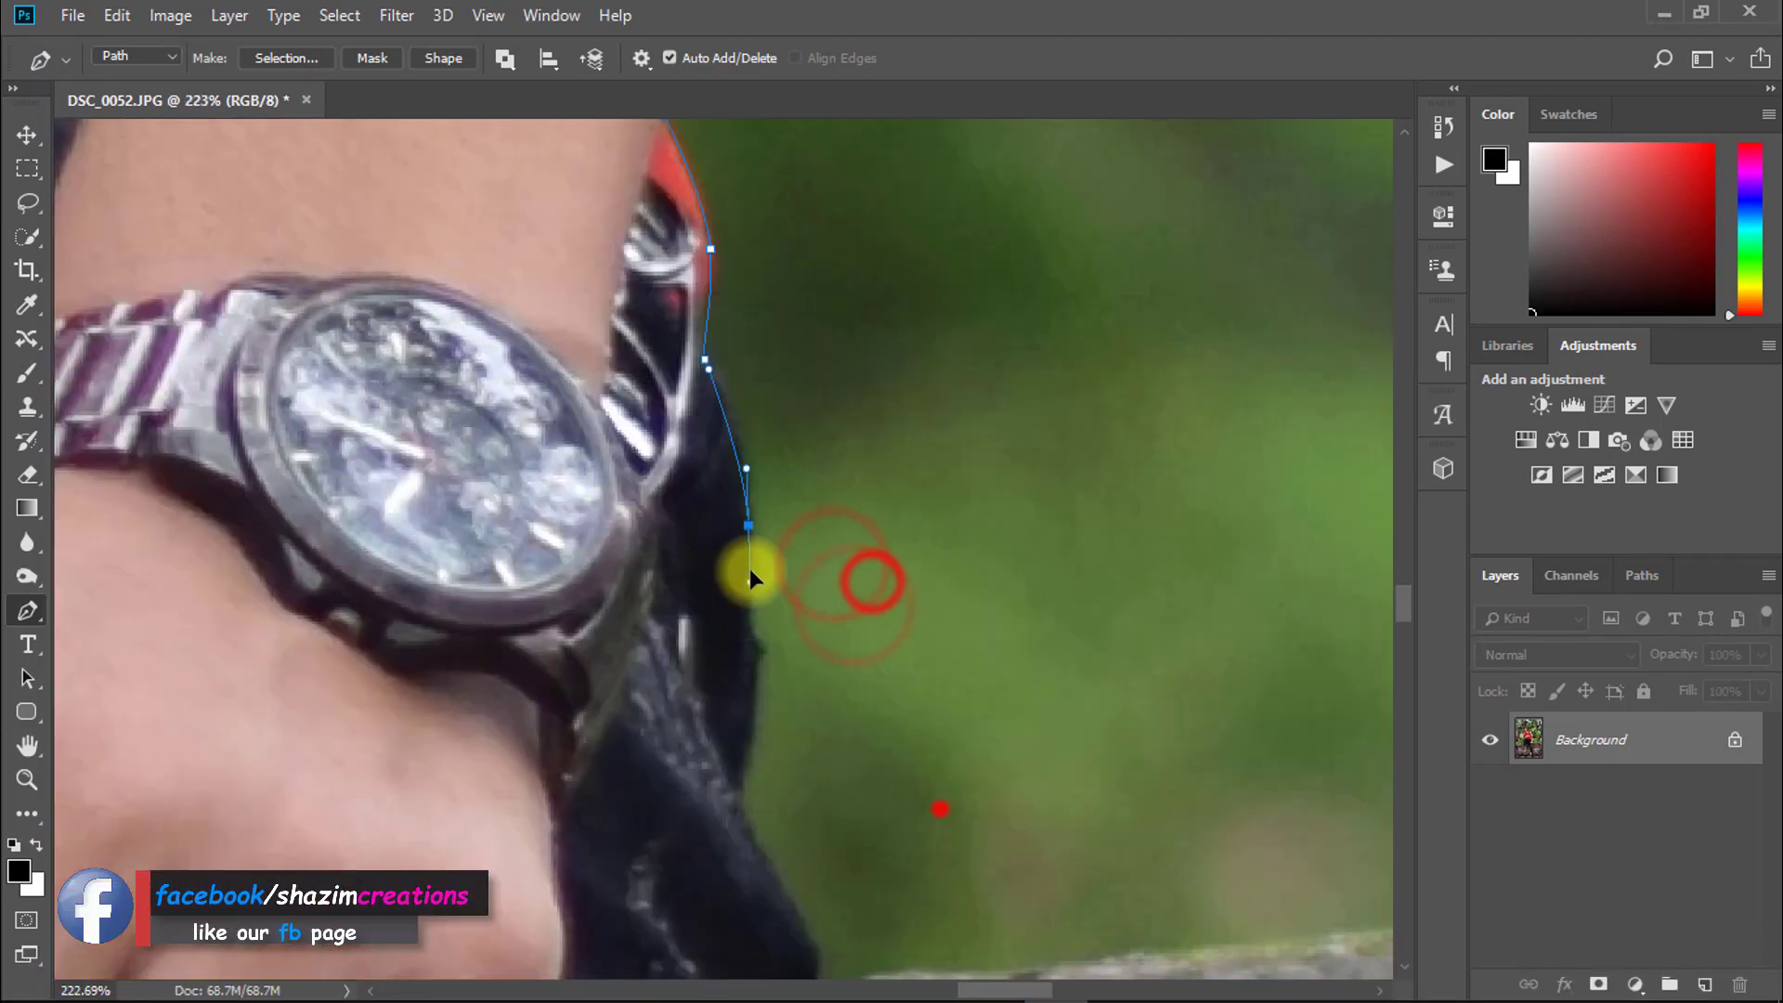
drag(740, 808, 729, 573)
drag(740, 609, 784, 692)
click(808, 725)
scroll(808, 761, down, 3)
Trace the top of the stone ledge, run the path around the photo's lower corners and close it at the left ledge
mouse_move(972, 709)
mouse_down()
mouse_move(429, 627)
mouse_move(958, 707)
mouse_up()
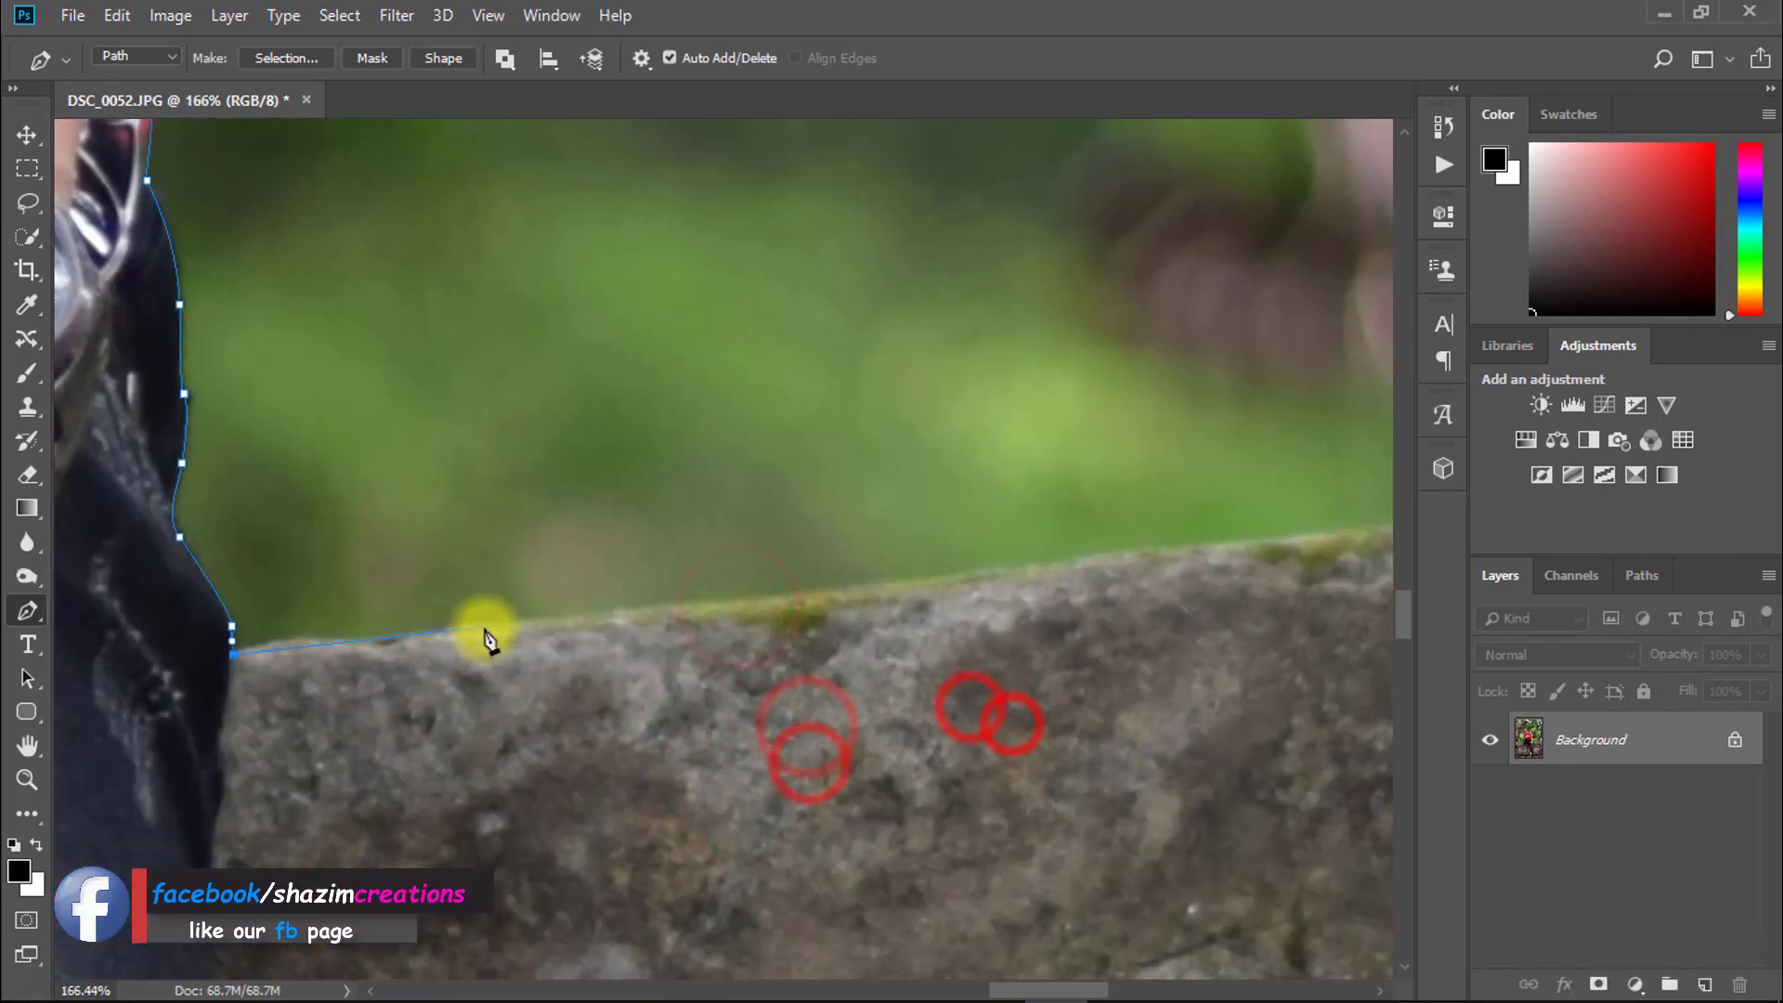
click(492, 626)
drag(784, 616, 69, 614)
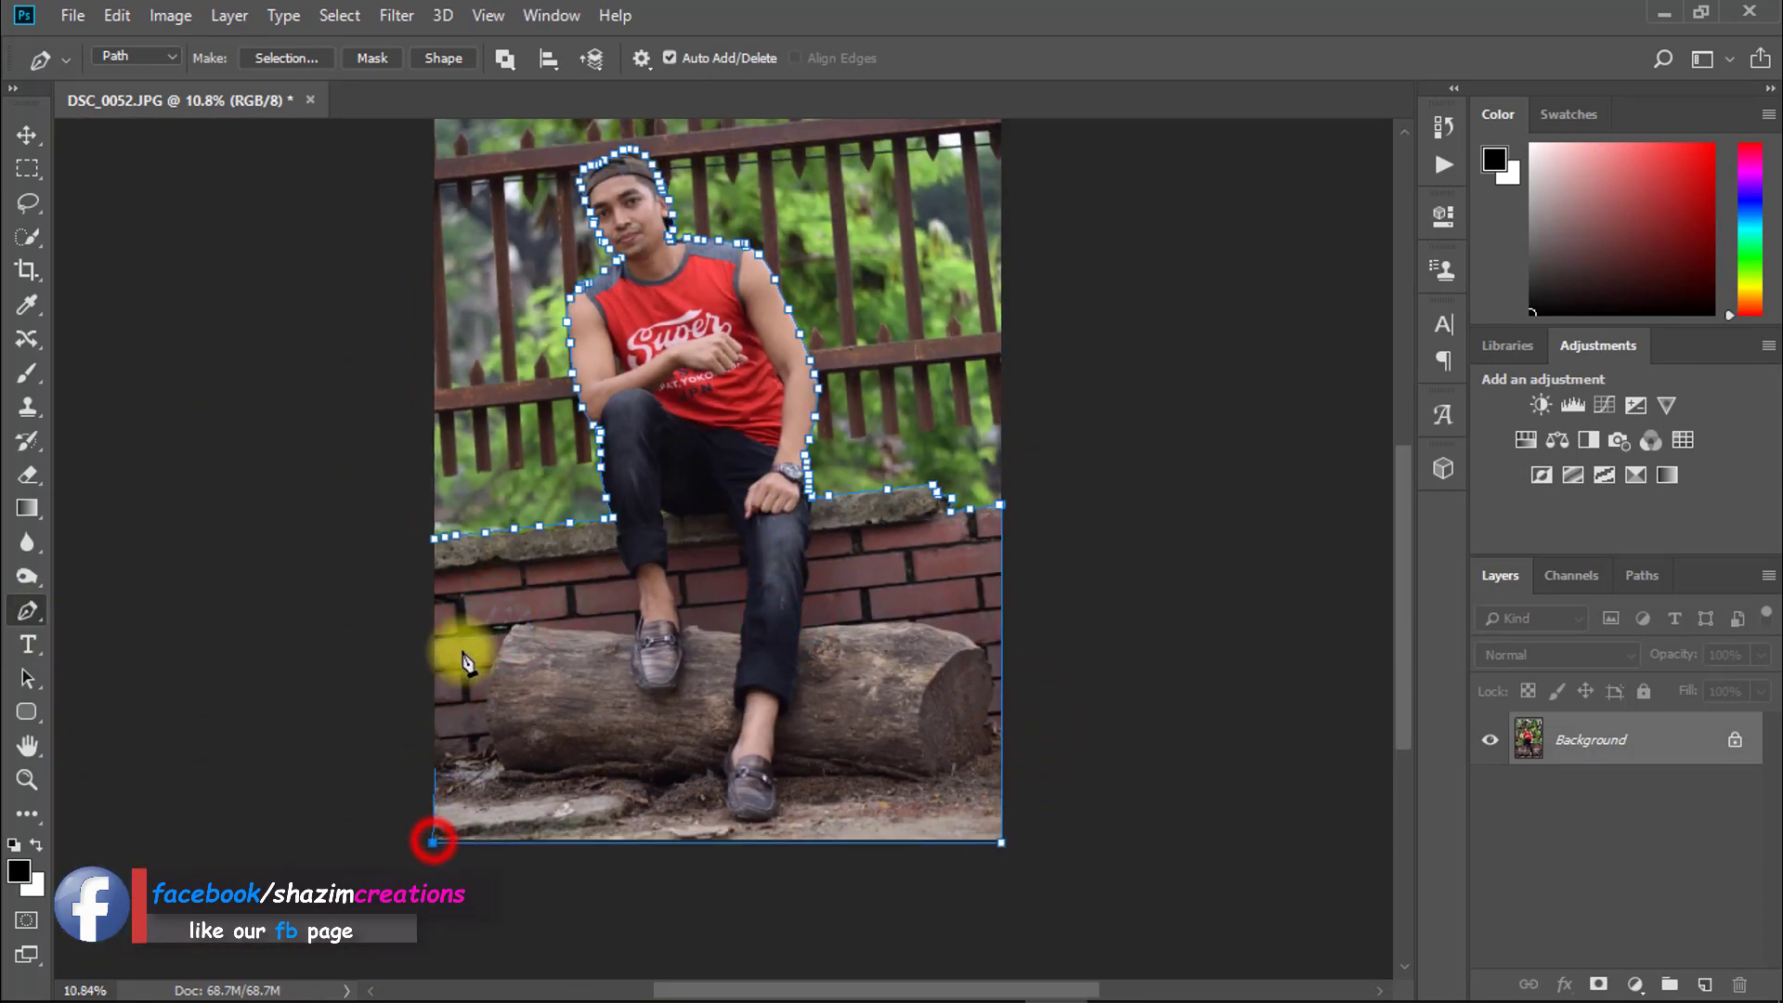
click(436, 544)
Trace a closed pen path around the background gap between the bent arm and the red shirt
drag(593, 394, 605, 718)
scroll(609, 640, up, 5)
drag(612, 552, 681, 581)
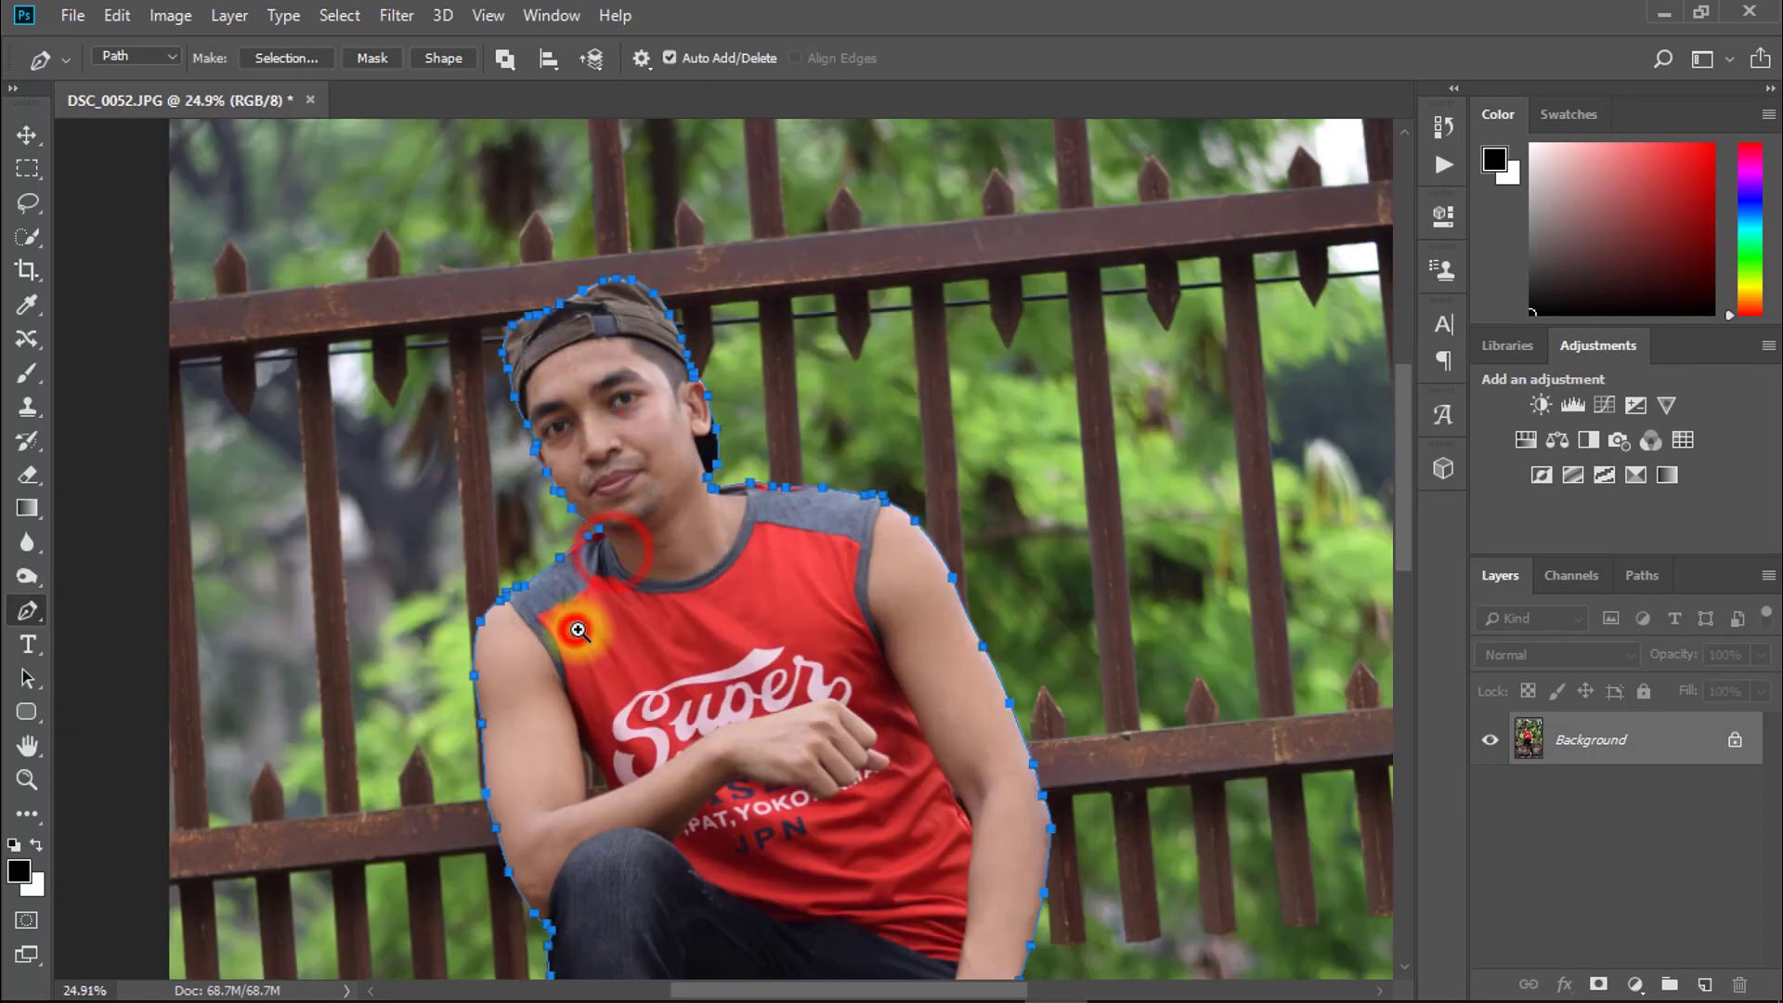
drag(578, 630, 665, 808)
drag(892, 802, 452, 694)
click(480, 912)
drag(440, 321, 557, 708)
scroll(470, 505, down, 3)
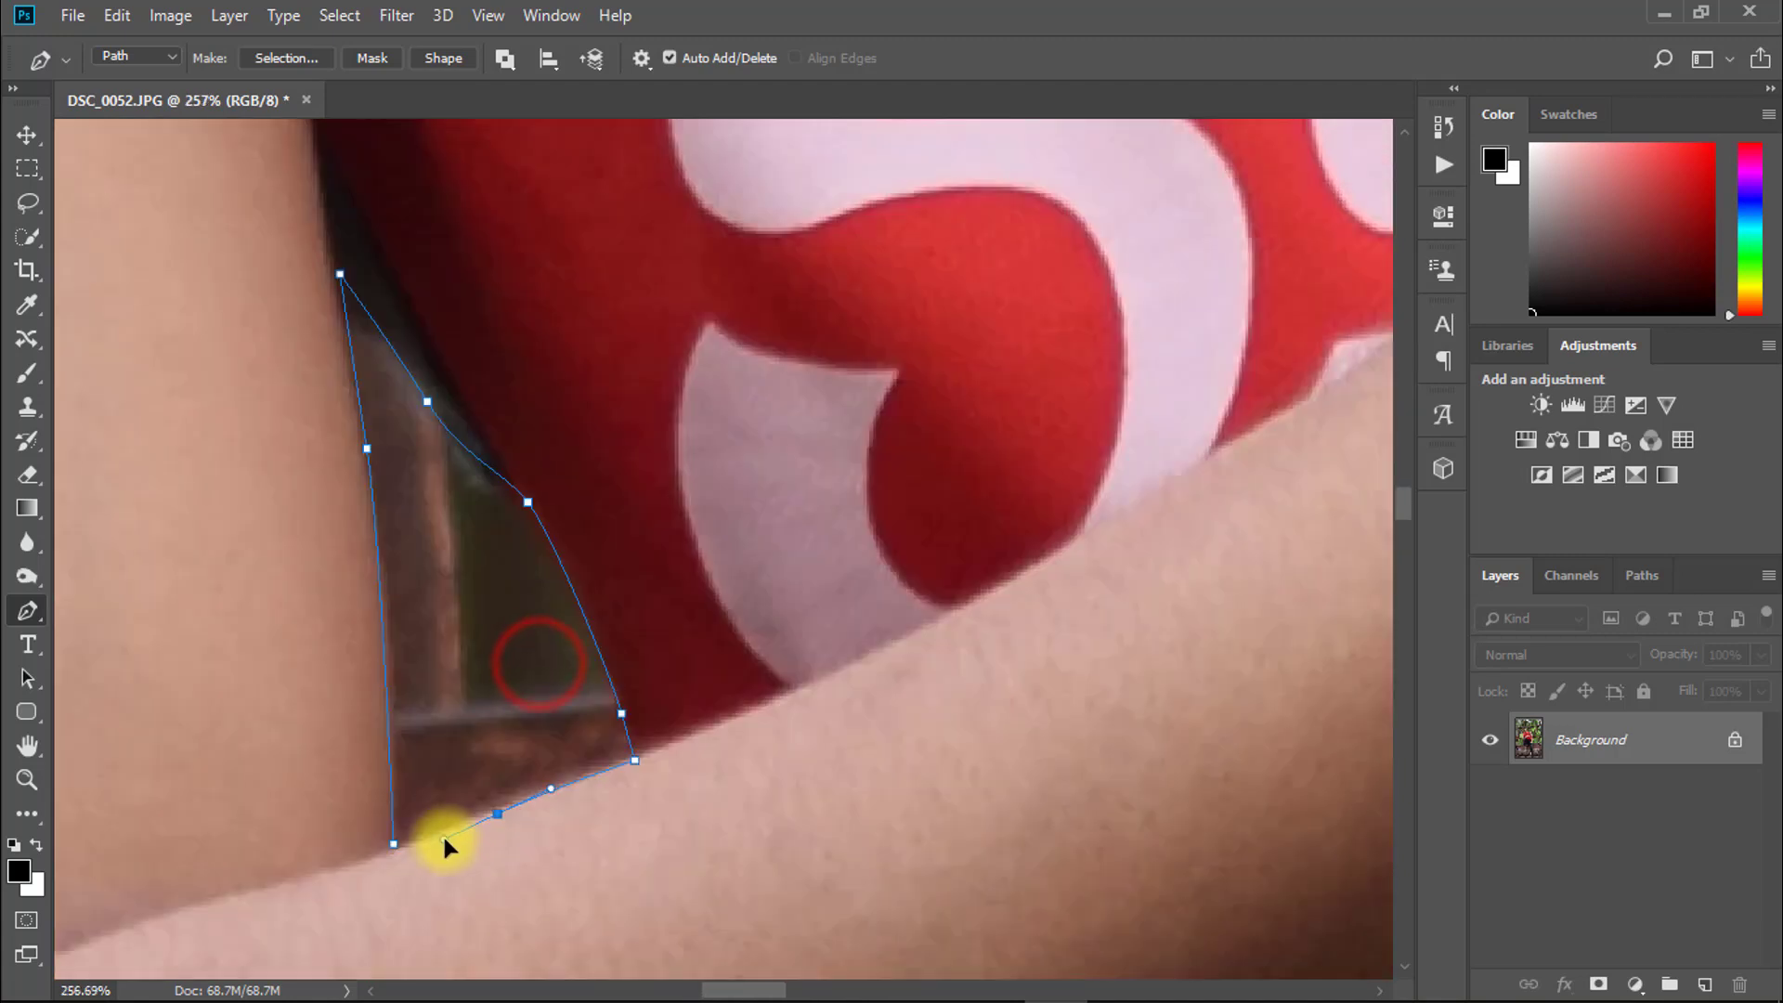
drag(442, 833, 426, 838)
click(397, 849)
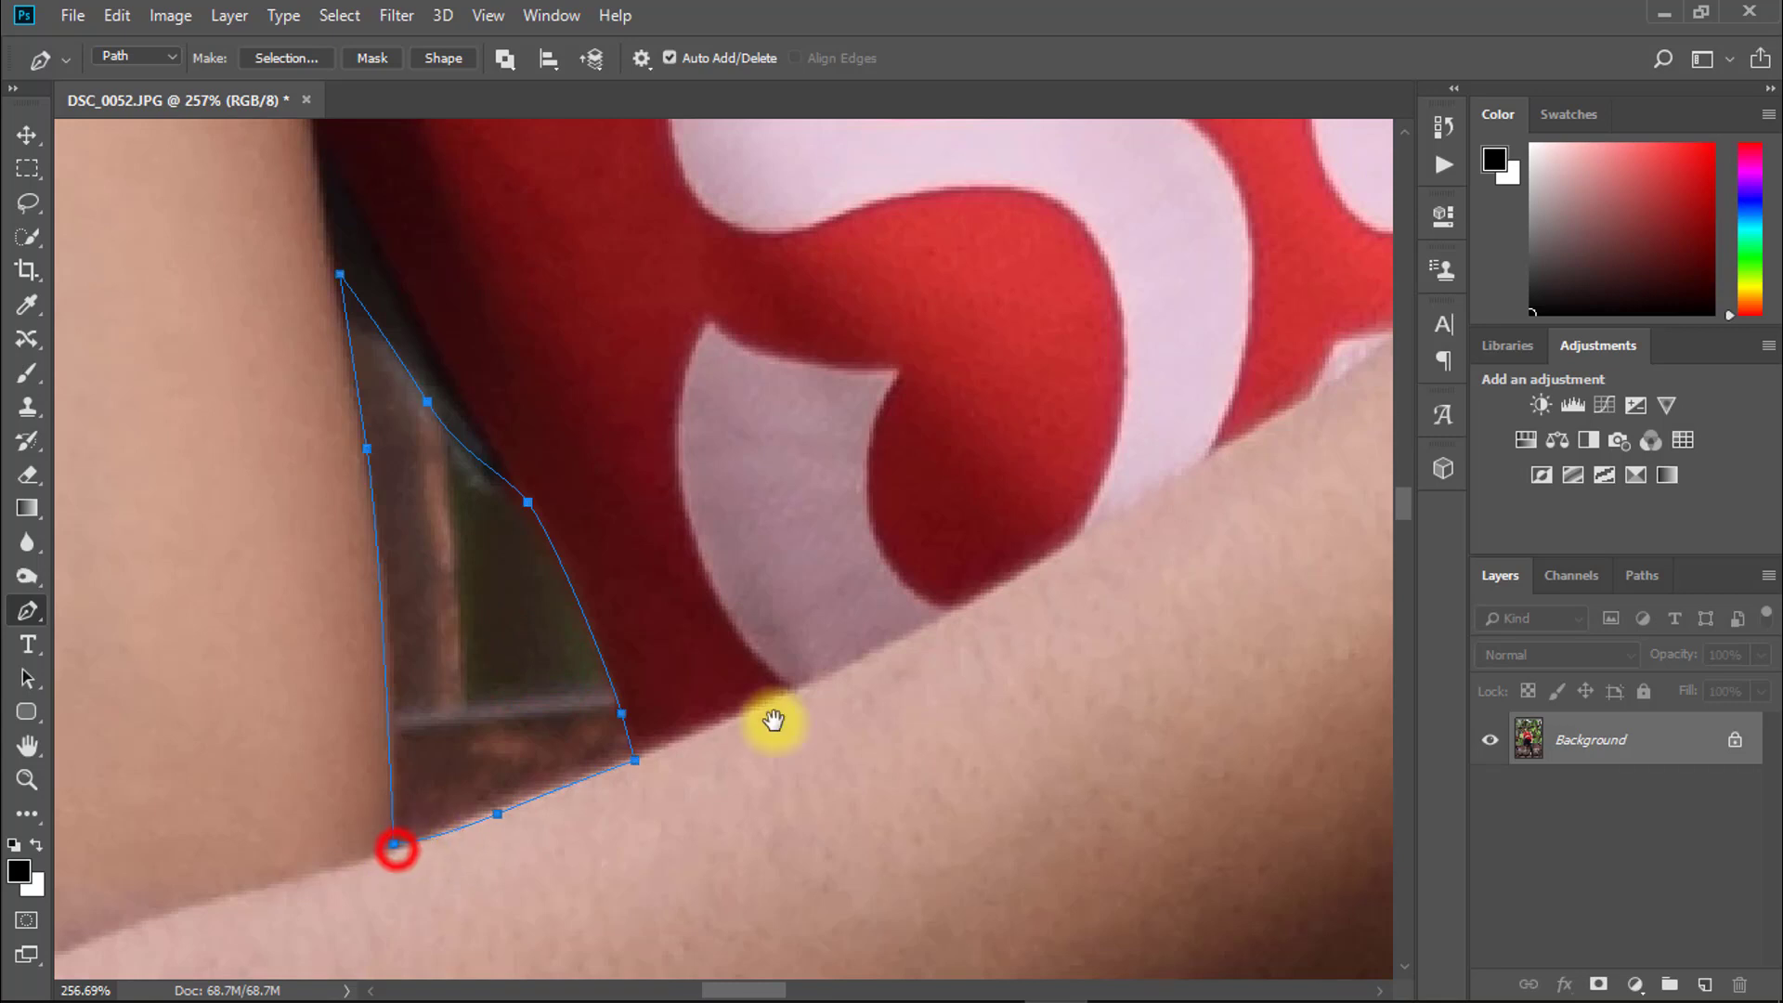
Trace the pen path around the narrow background gap between the shirt and the straight arm
drag(773, 721, 267, 542)
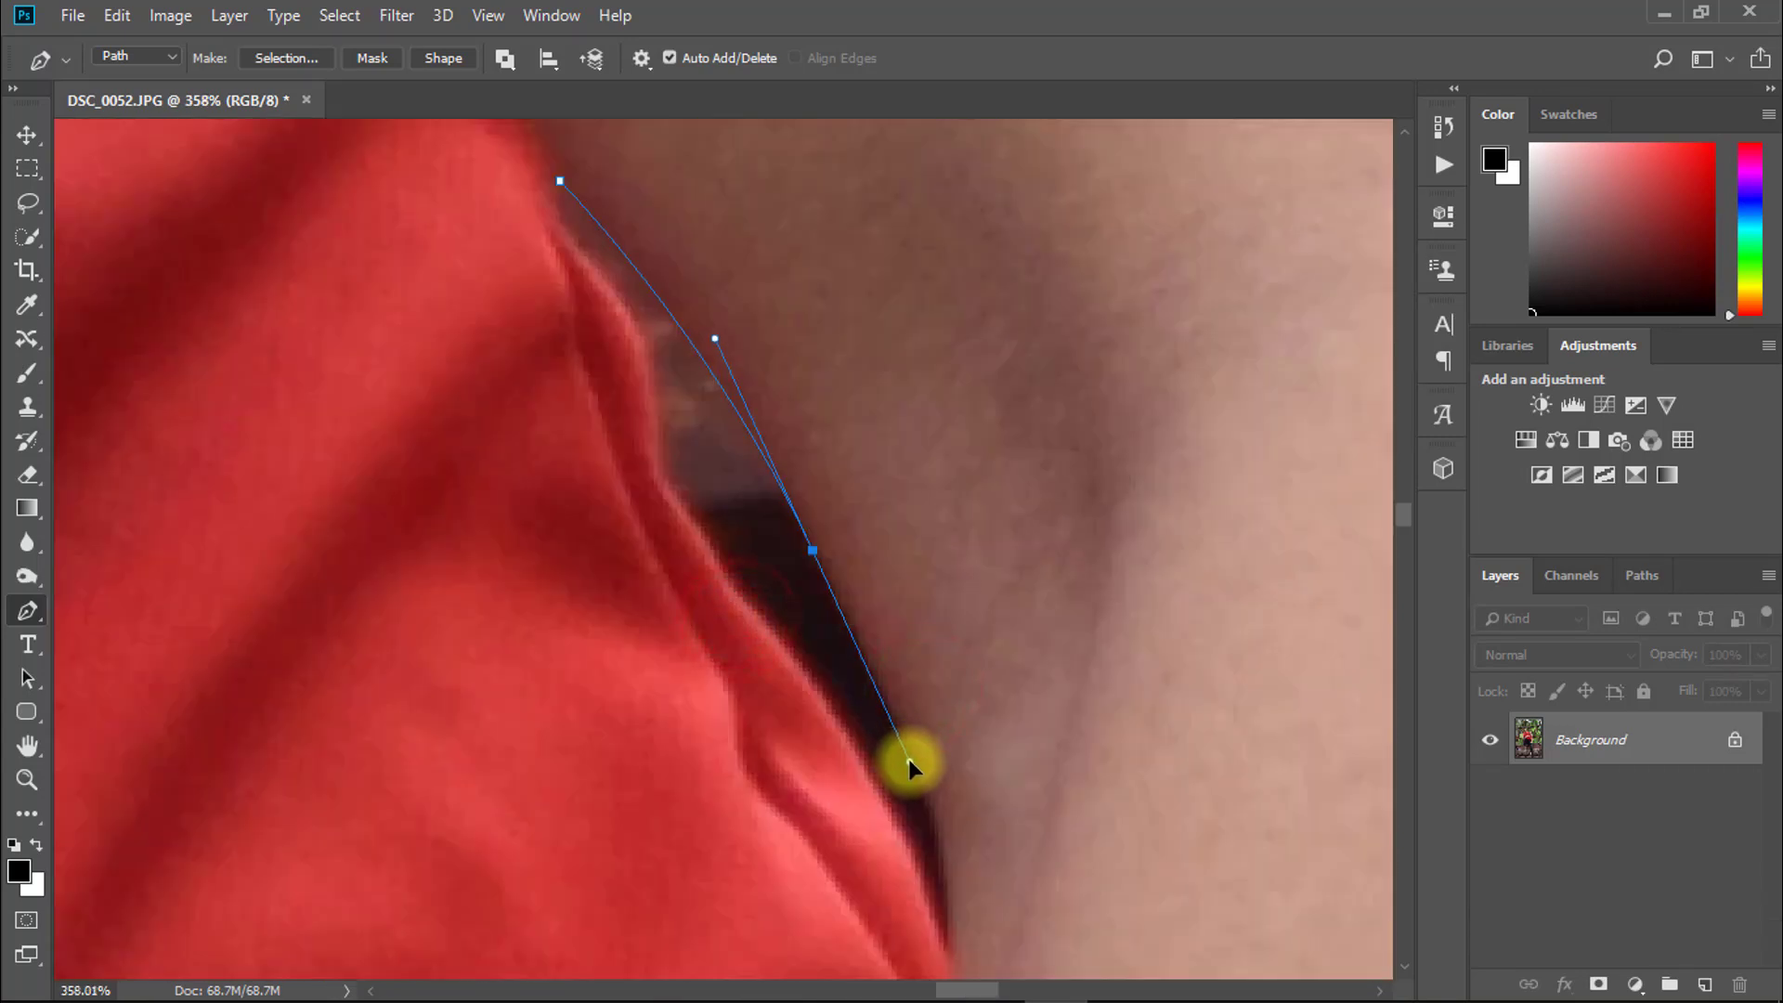
click(943, 874)
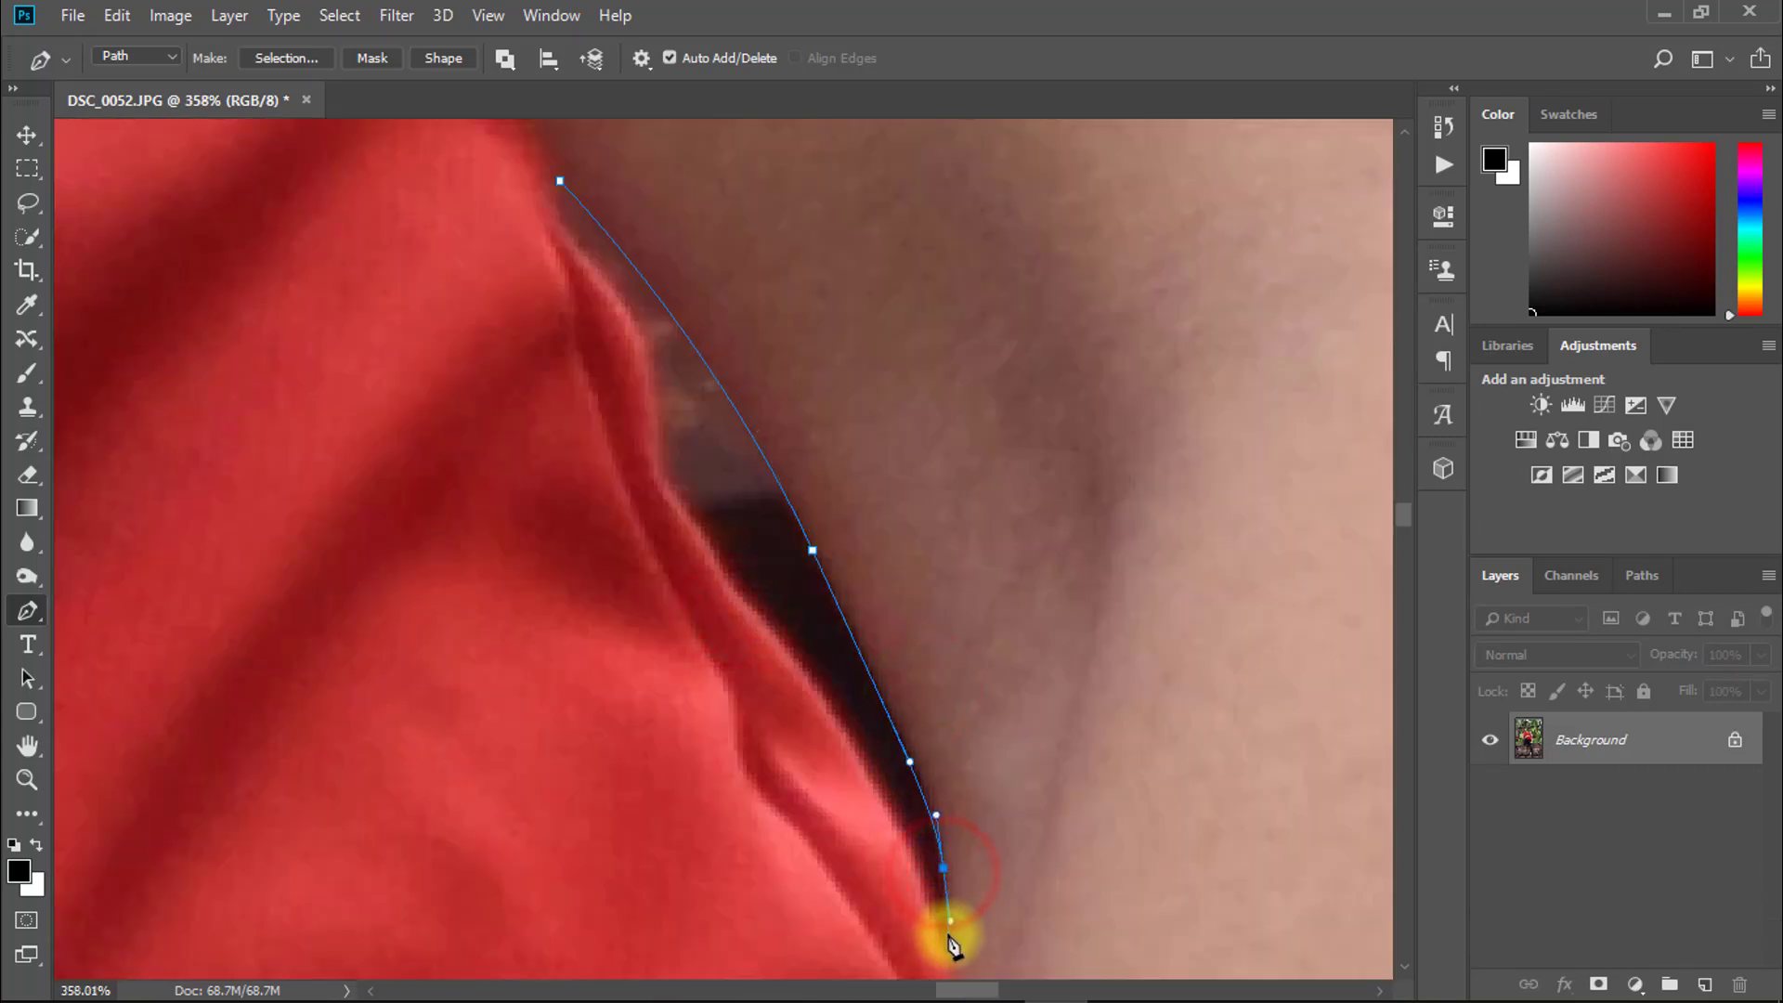
click(950, 935)
scroll(617, 406, down, 10)
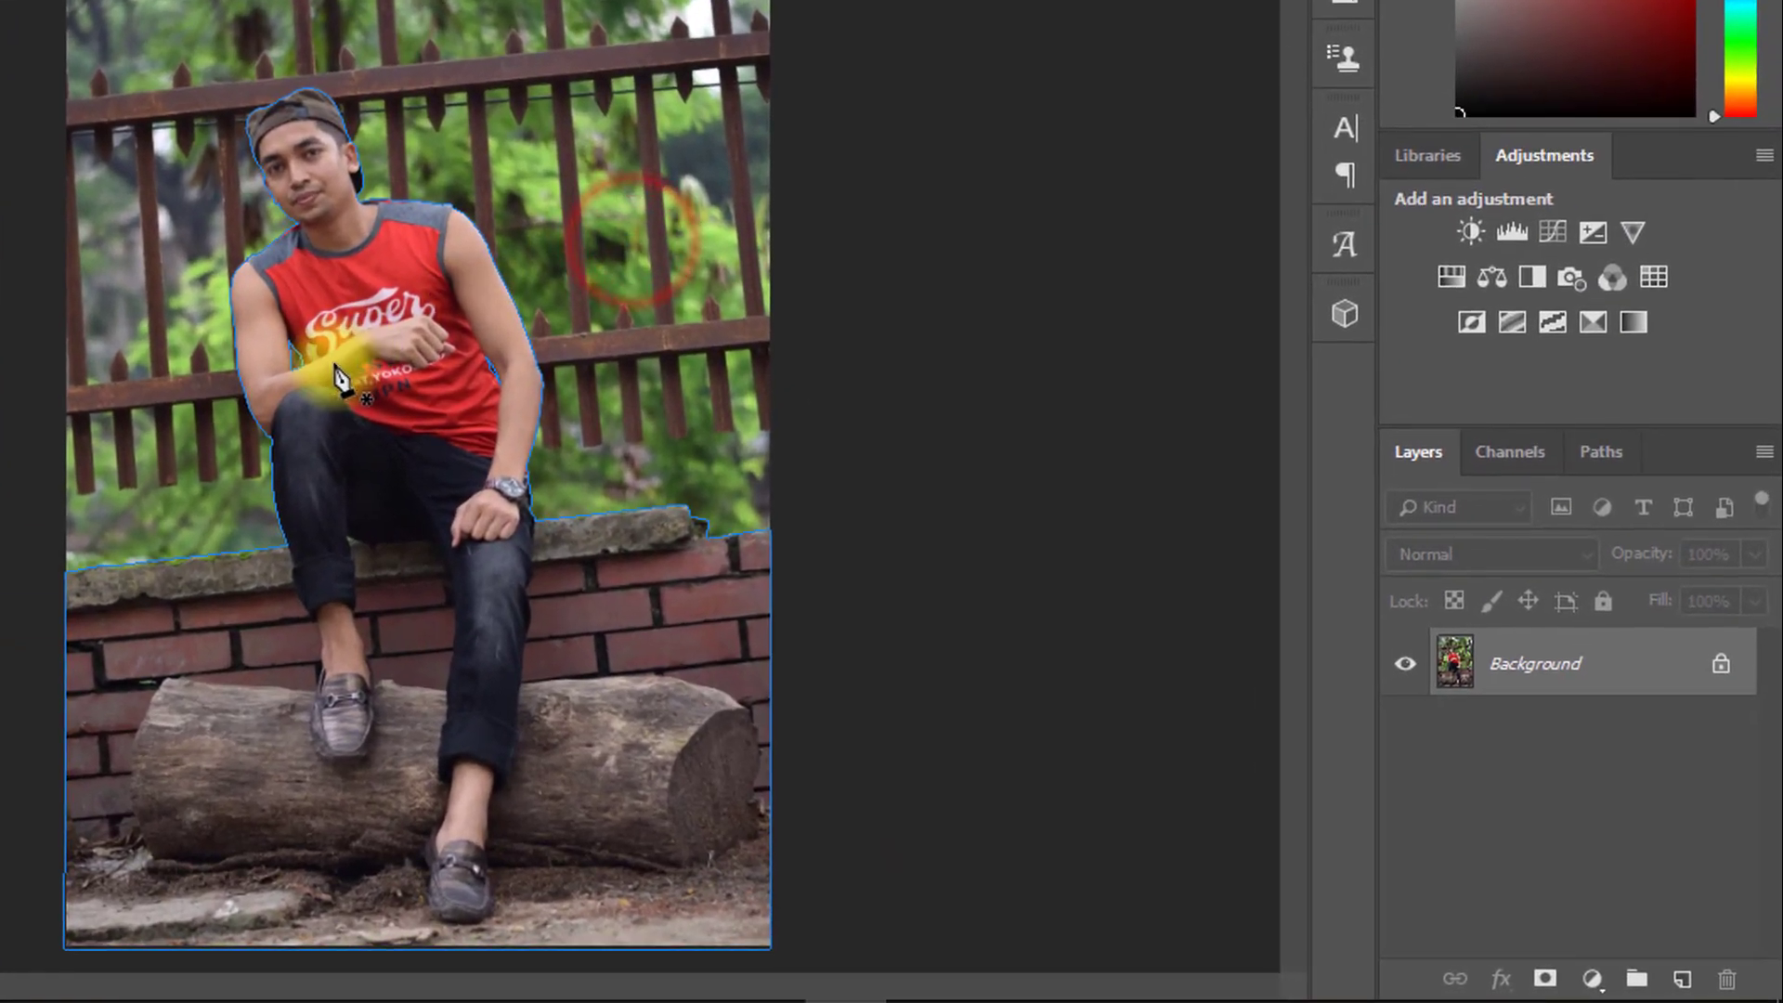
Convert the path to a new anti-aliased selection with a feather radius of 0.1 pixels
right_click(647, 506)
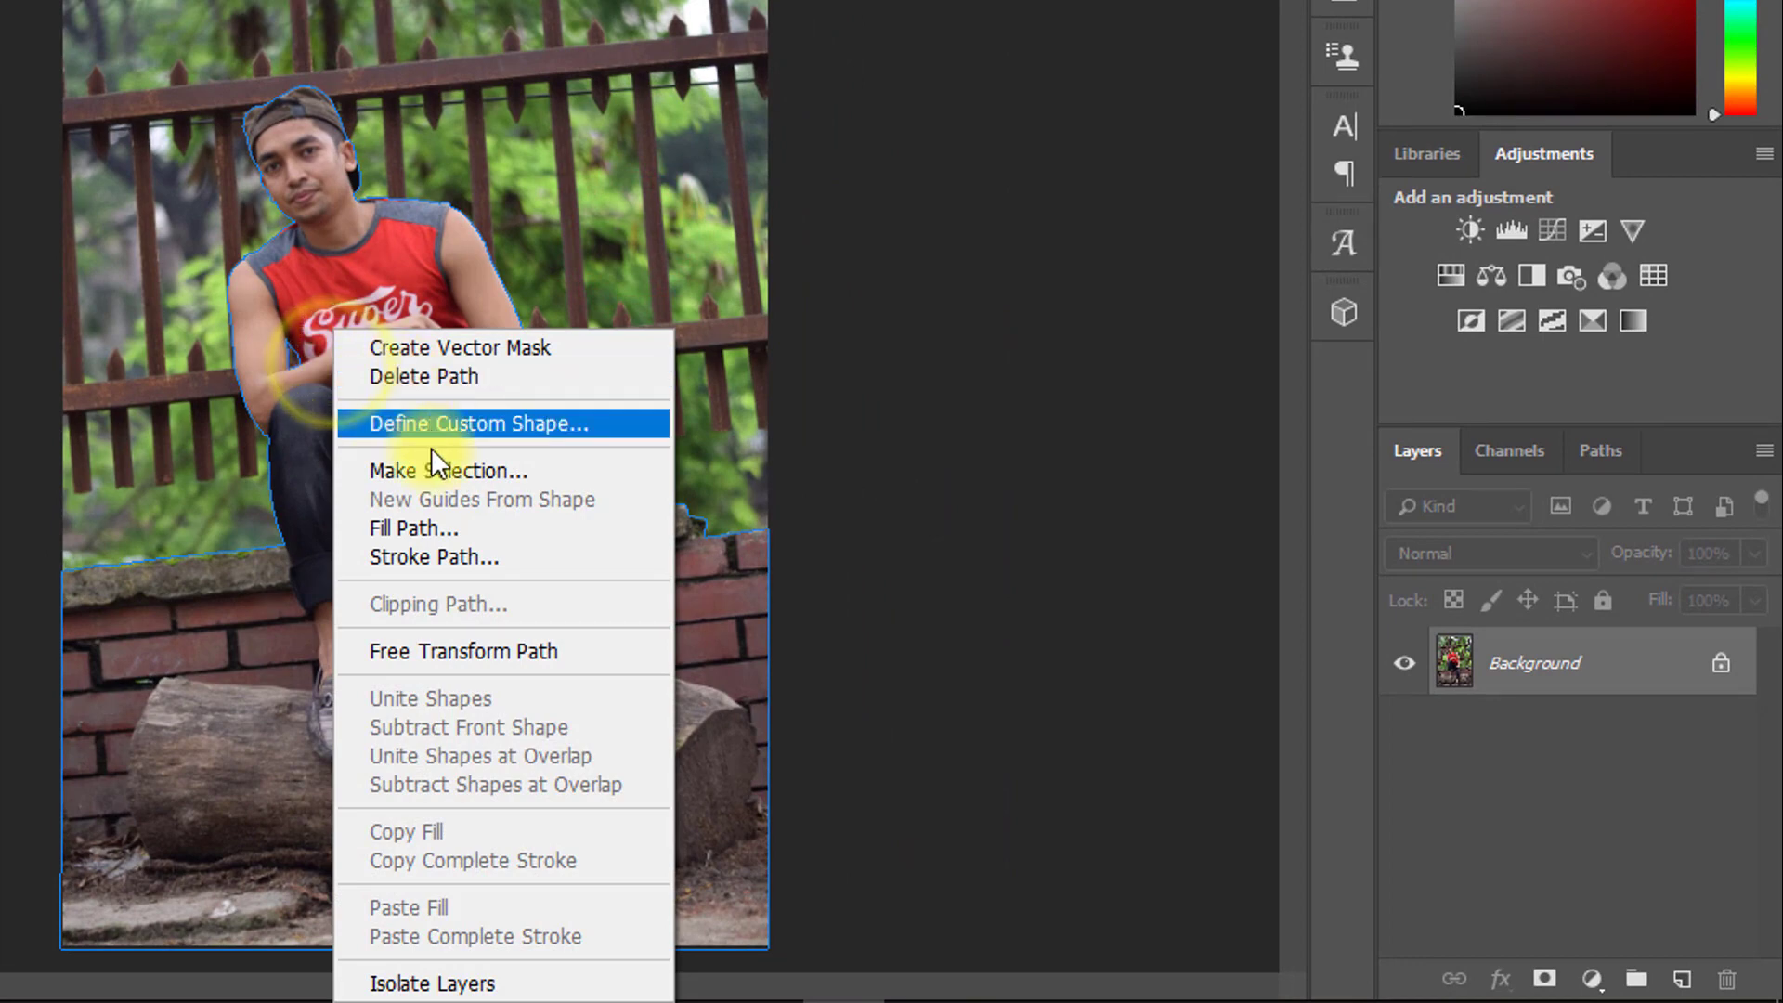
click(446, 471)
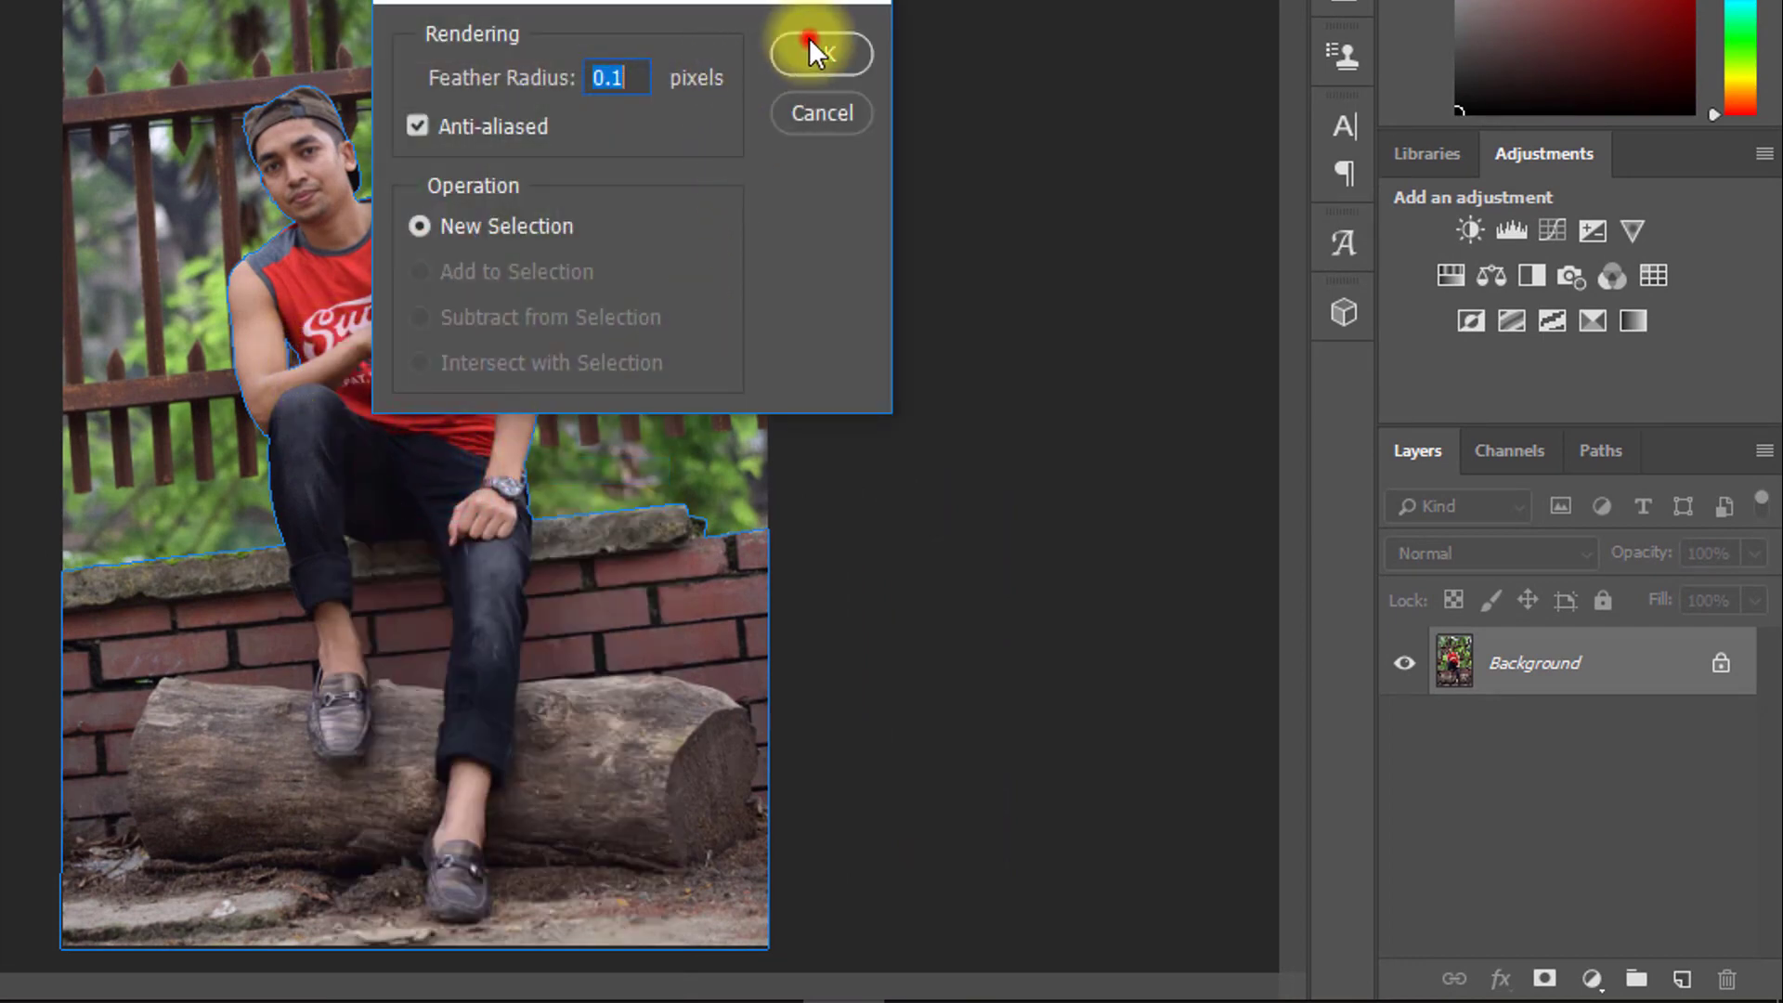
click(810, 42)
Open the selection in Select and Mask with Smooth 2, Feather 0.4 px and Contrast 1%, using the Onion Skin view
key(ctrl+alt+r)
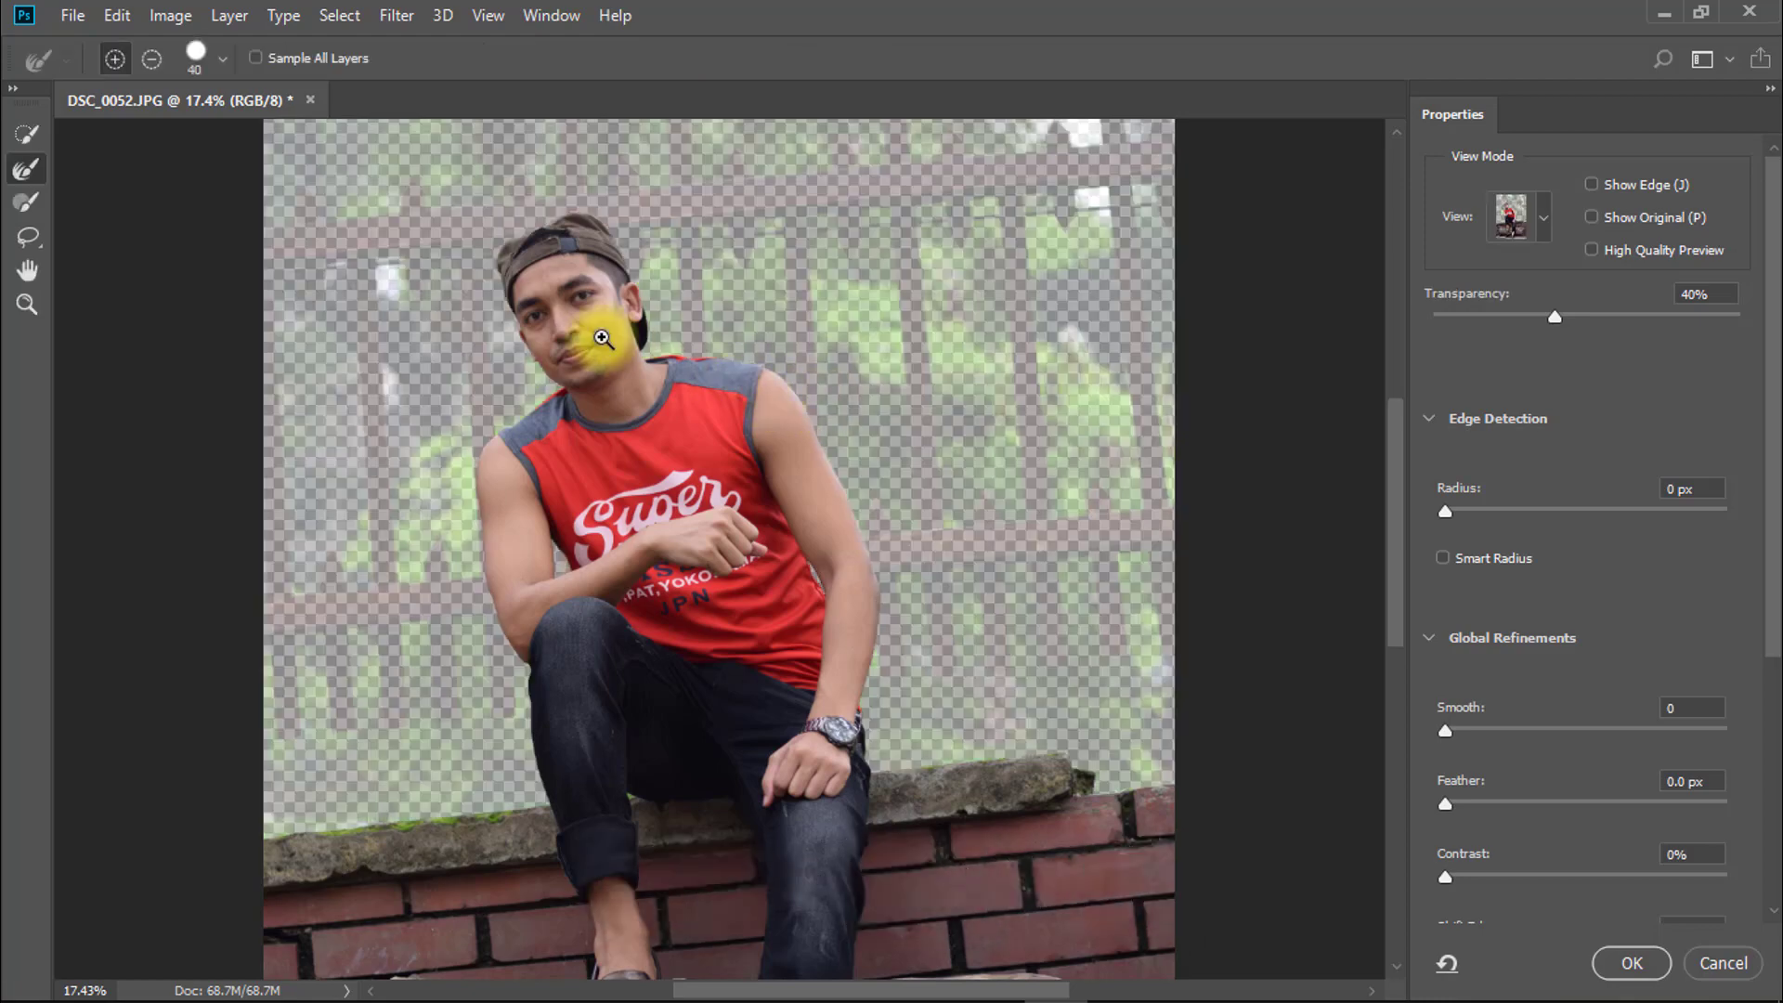
drag(489, 229, 672, 231)
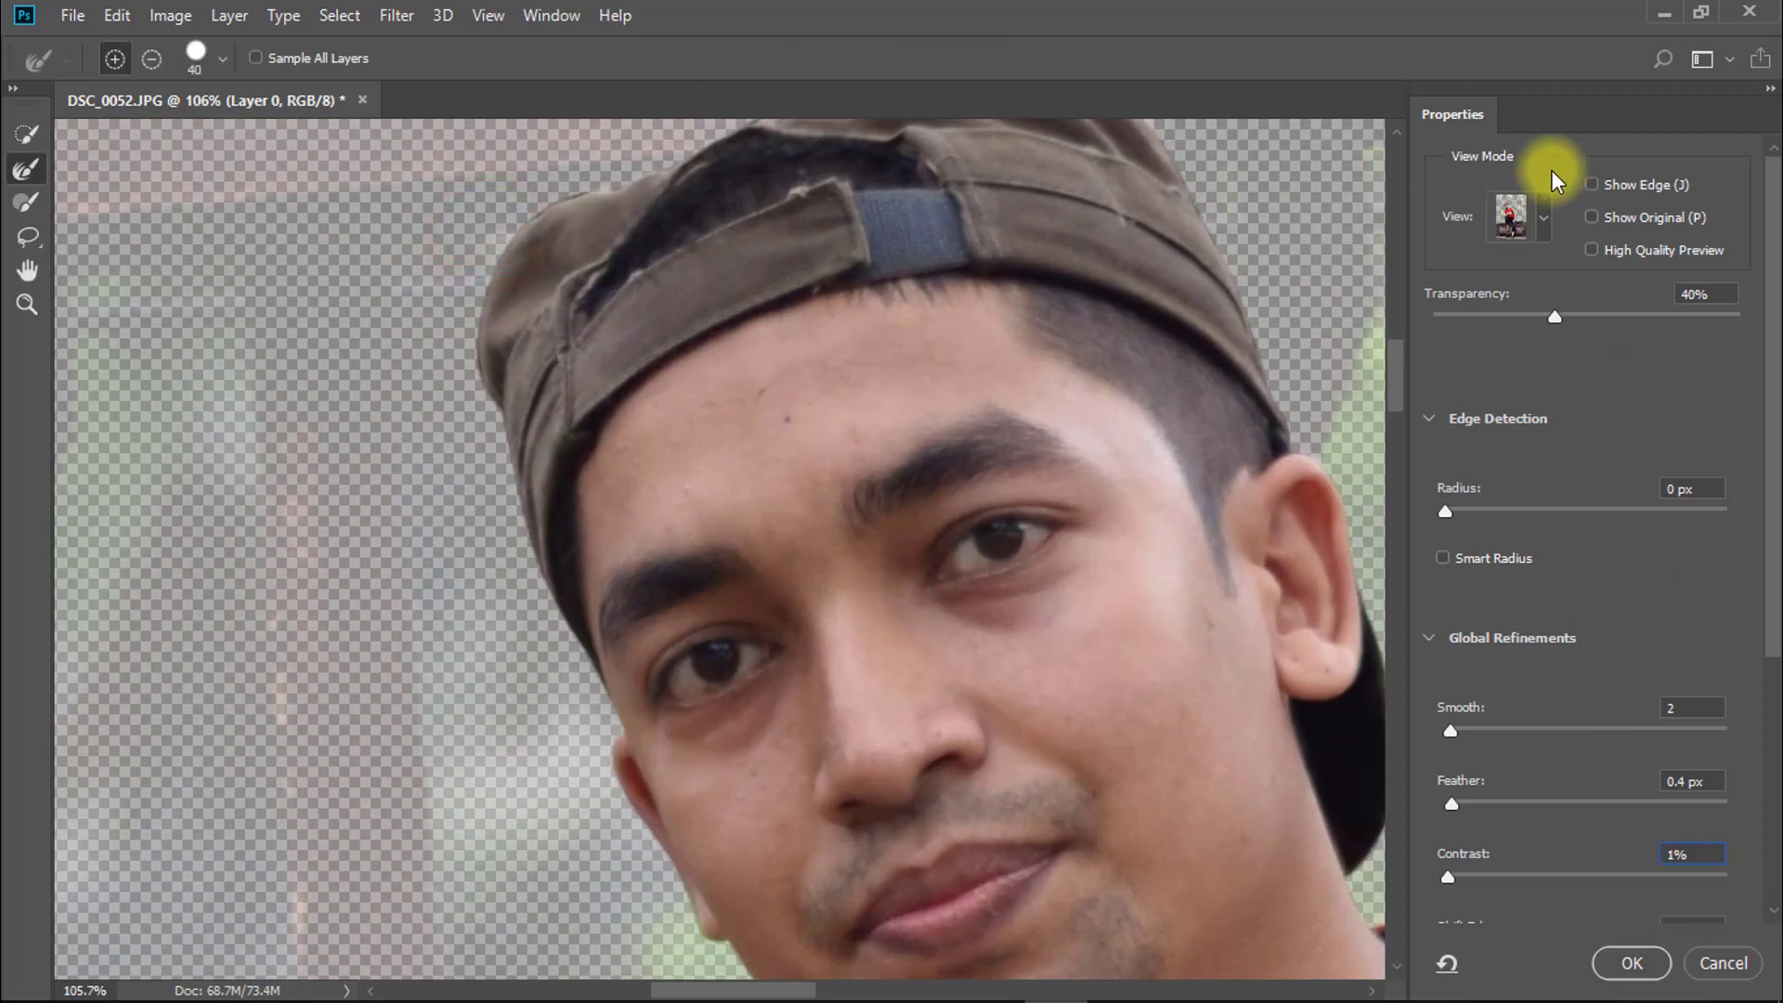
click(1519, 213)
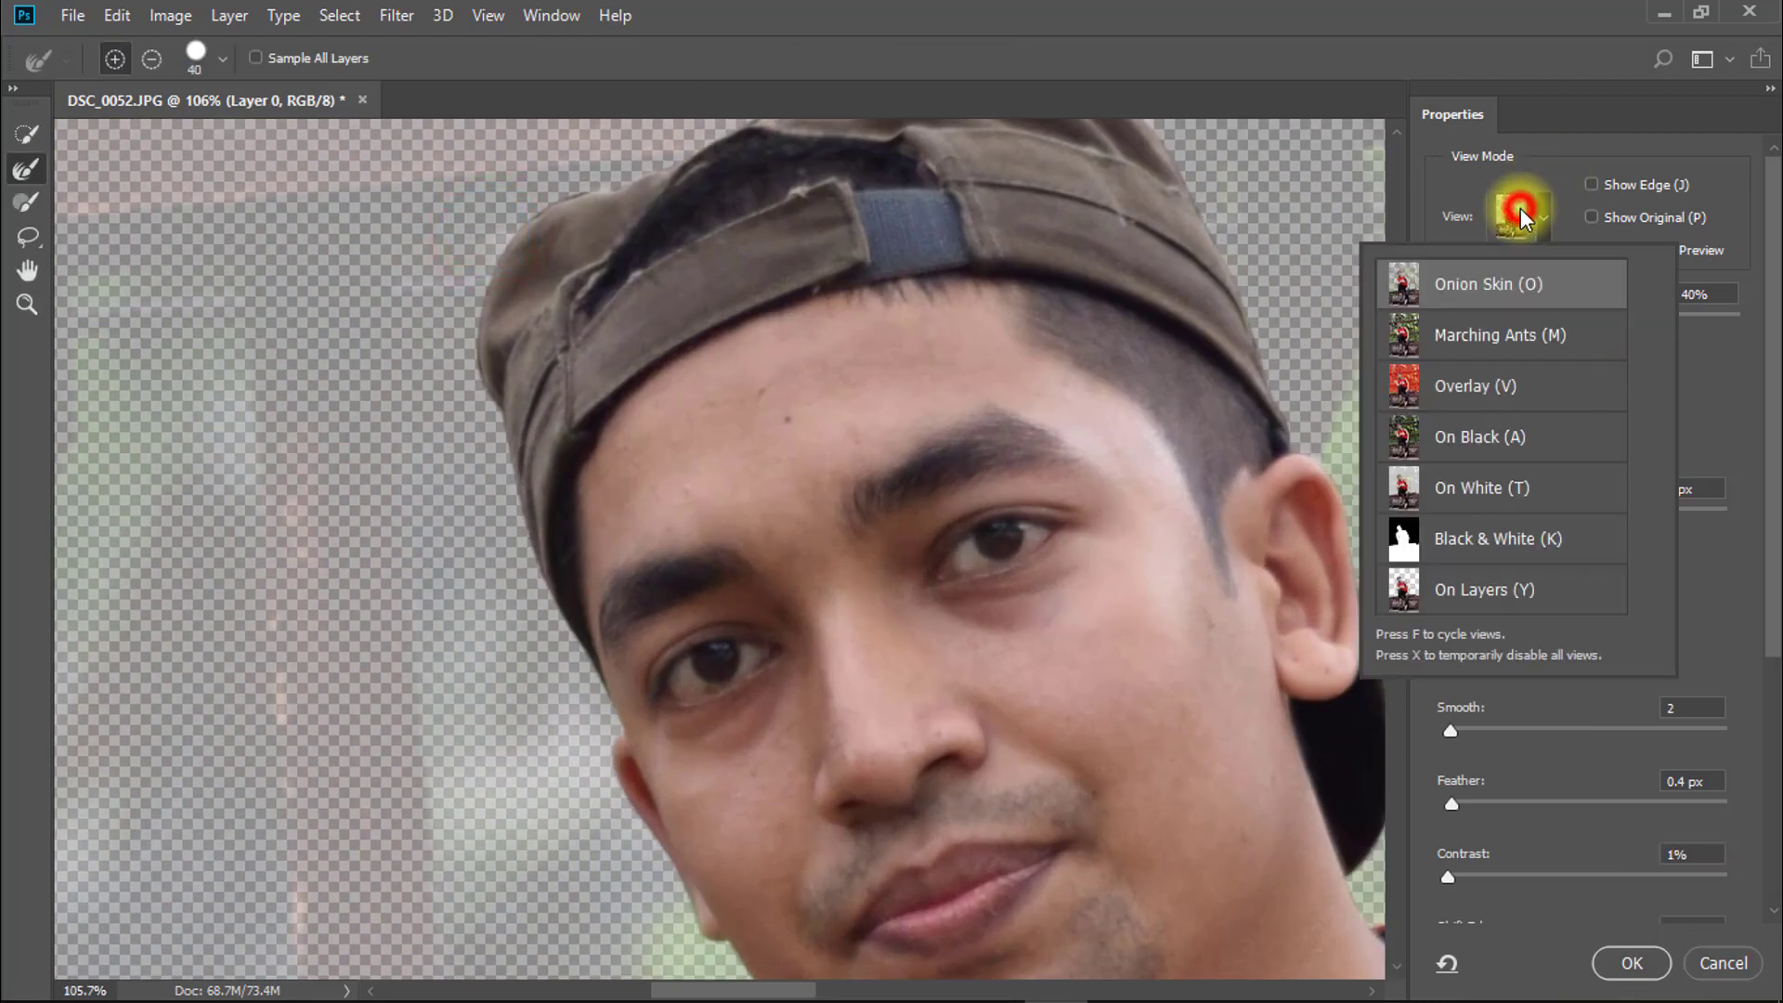
click(1463, 284)
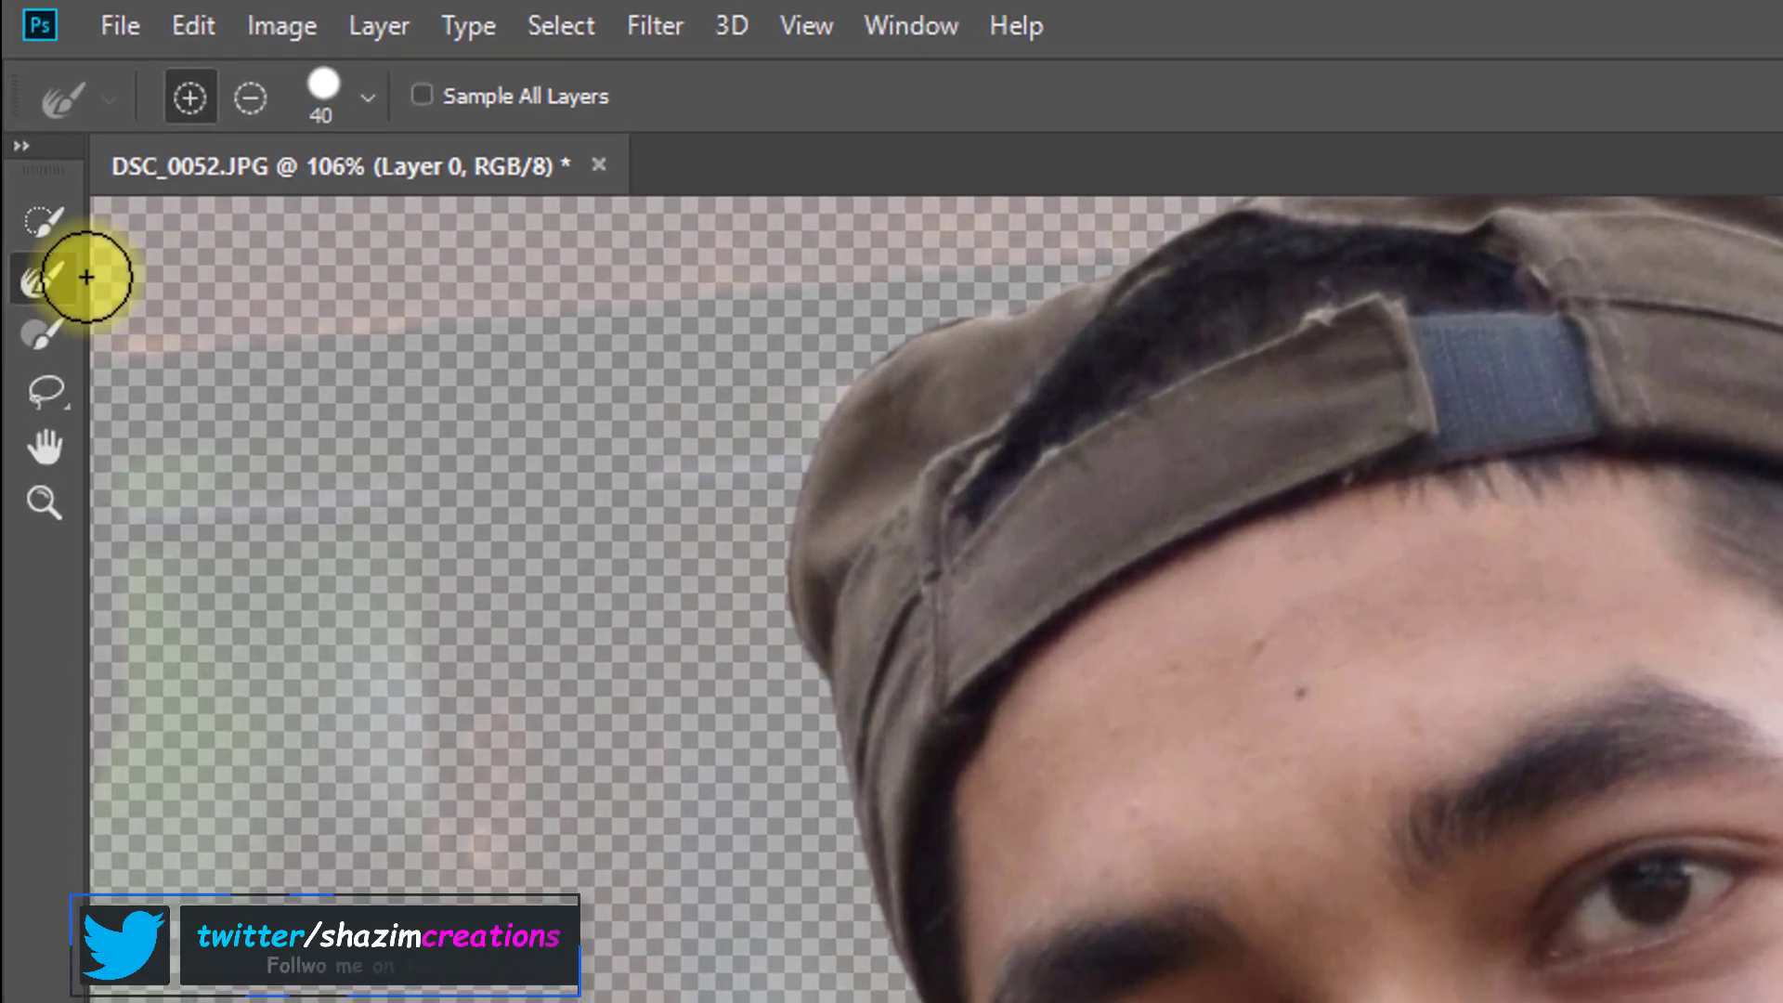
Refine the left and top edges of the cap with the Refine Edge Brush at size 9
click(26, 168)
drag(744, 788, 838, 786)
key(bracketleft)
key(bracketleft)
key(bracketleft)
key(bracketleft)
key(bracketleft)
key(bracketleft)
key(bracketleft)
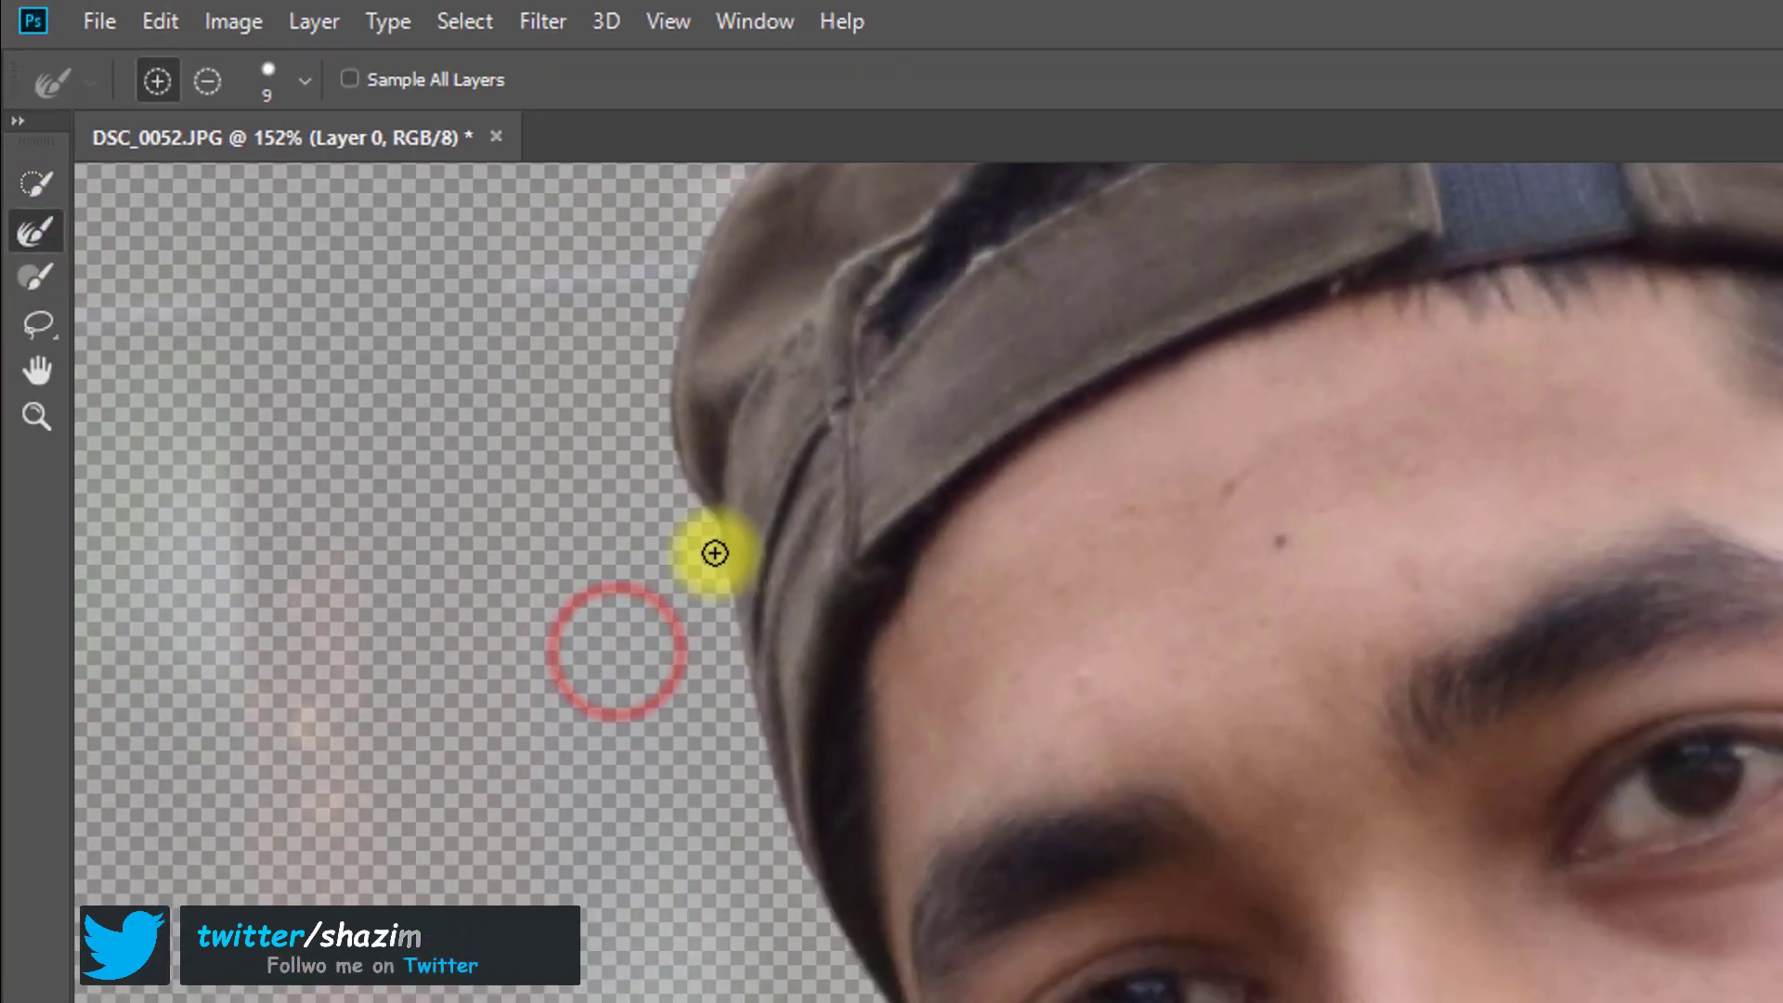
drag(855, 627, 803, 356)
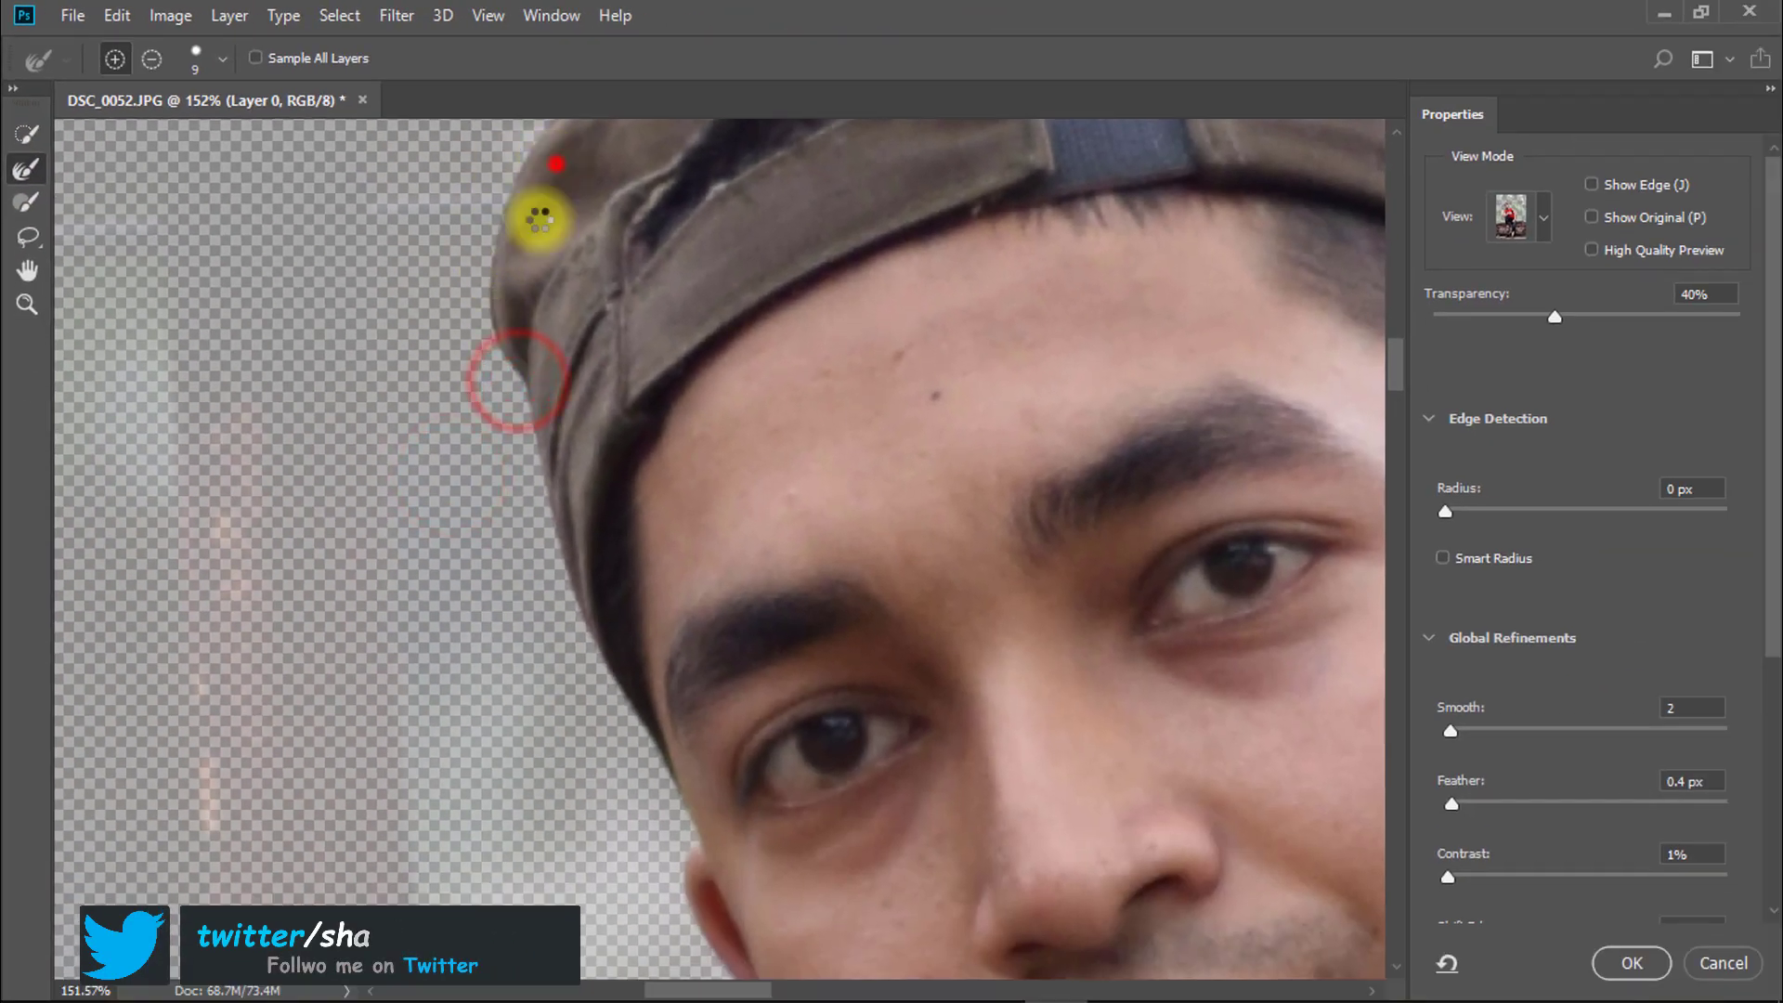
drag(538, 219, 438, 617)
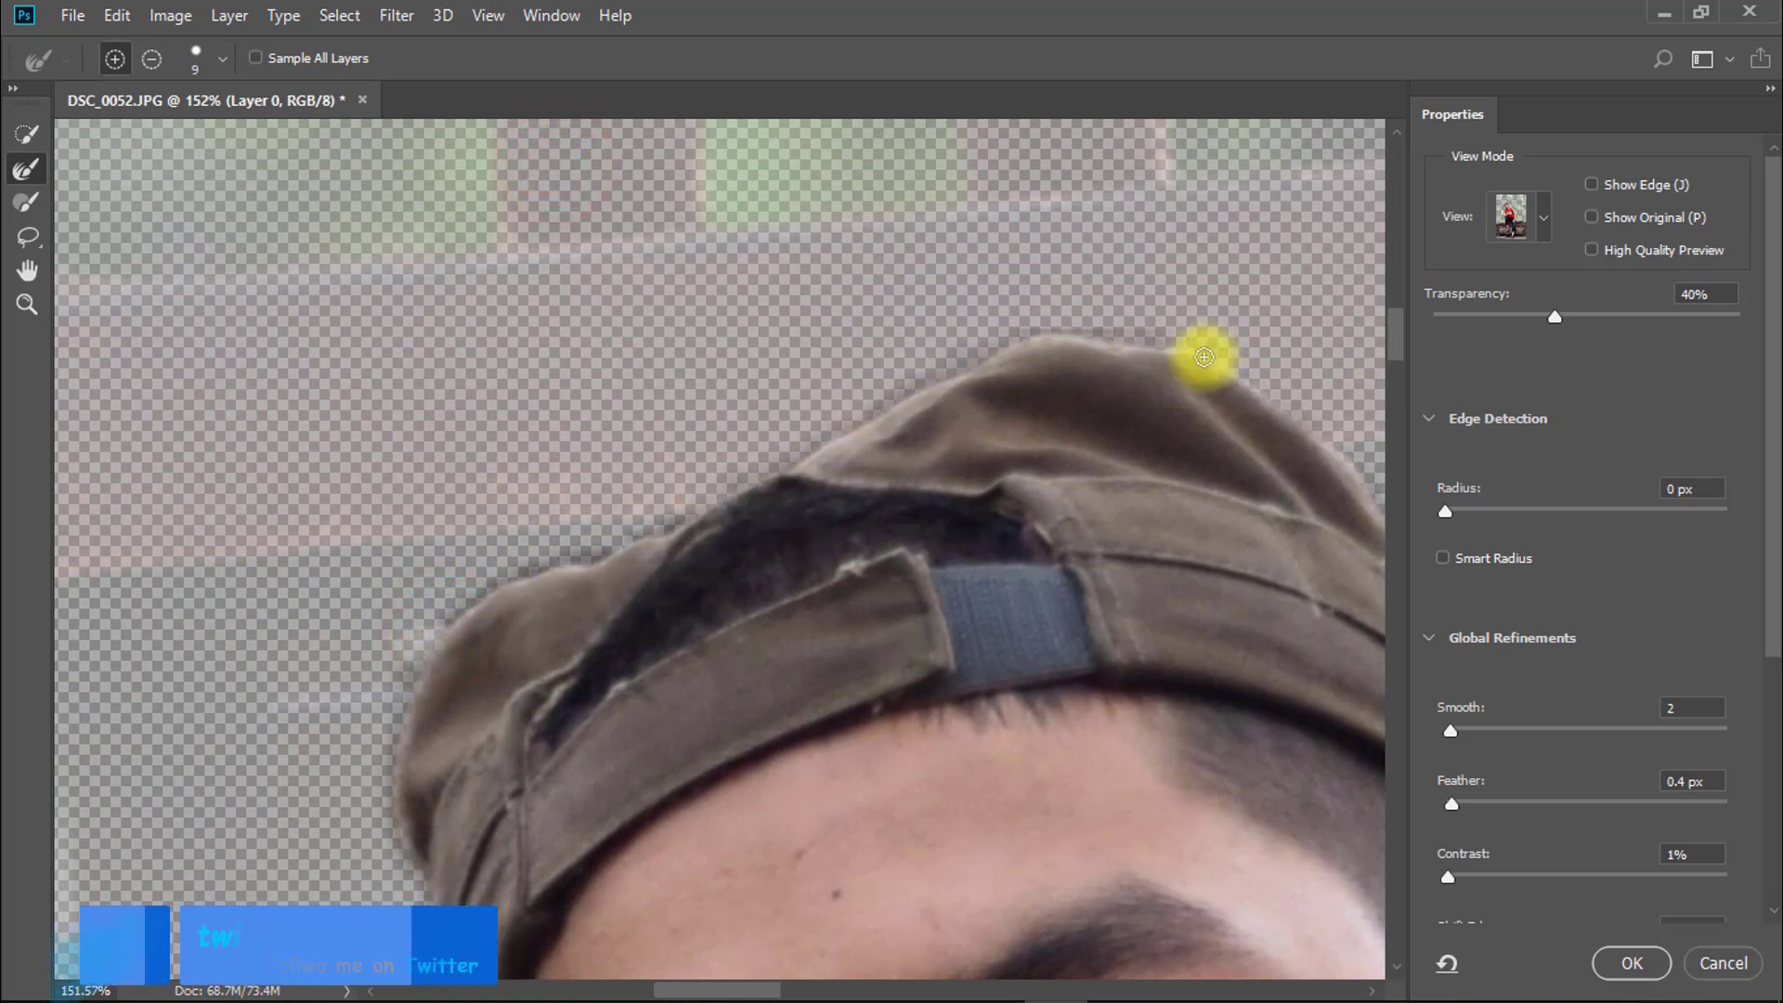
drag(1212, 361, 734, 249)
Refine the selection edge down the right side of the cap and around the rest of the head
drag(940, 470, 1042, 719)
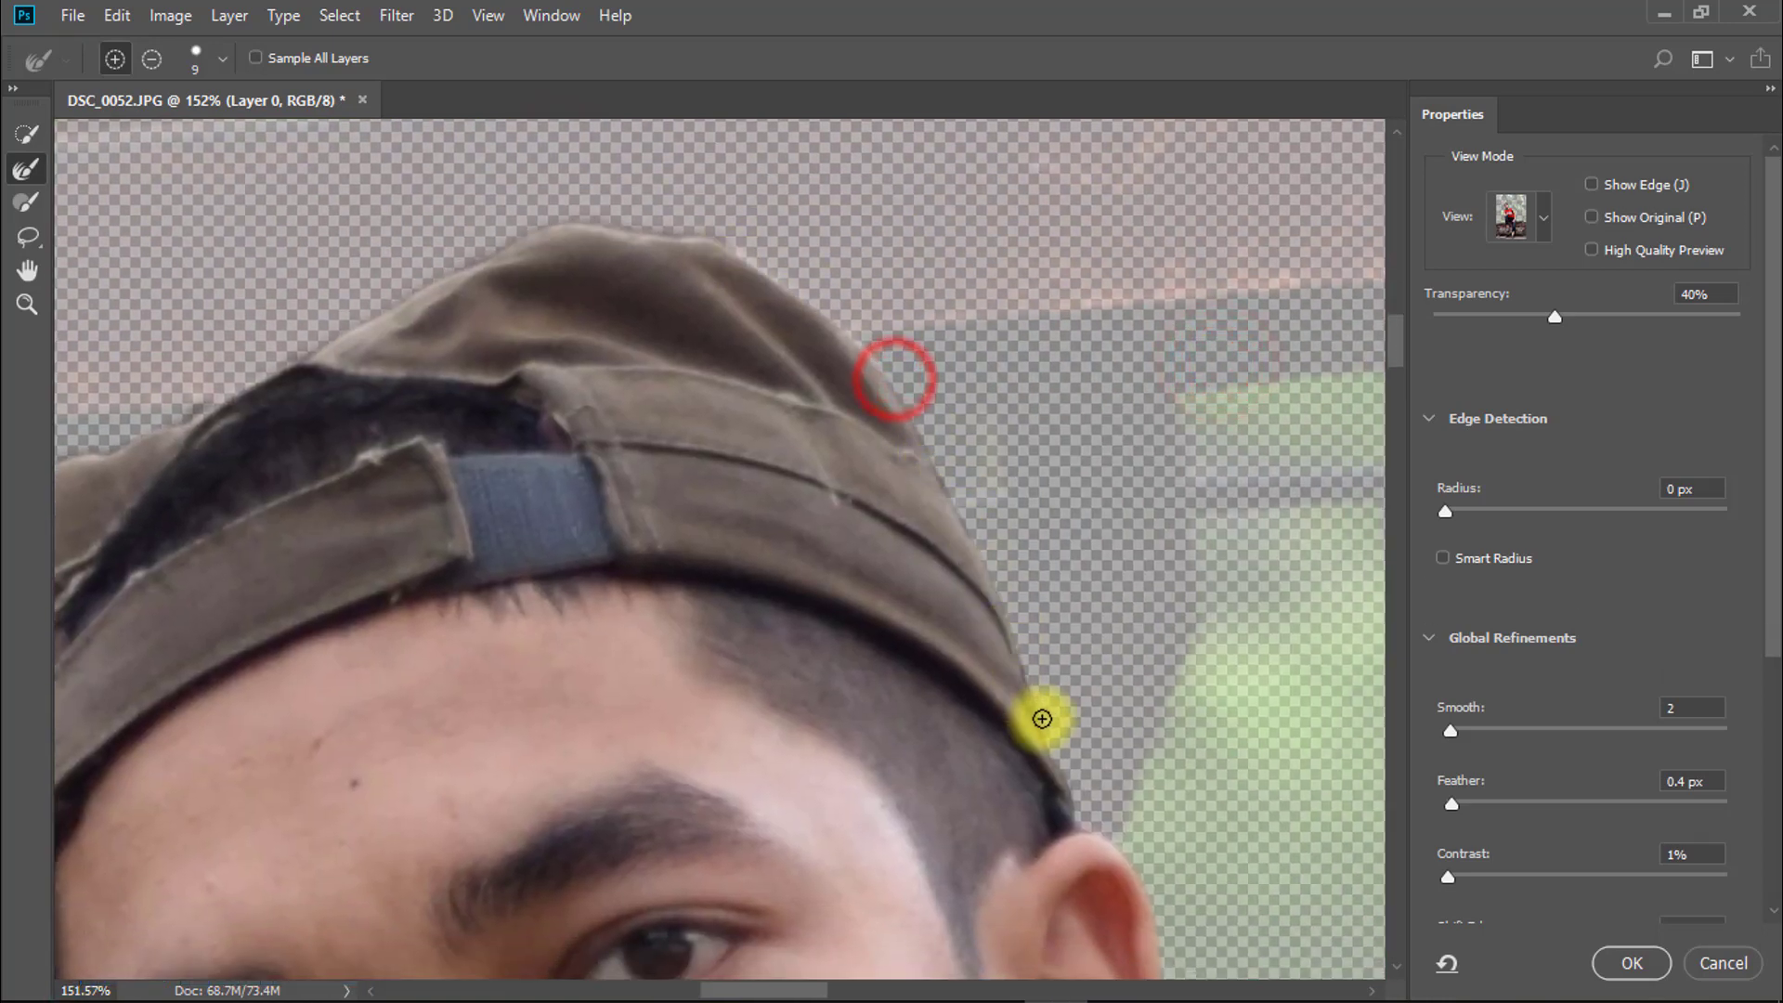
drag(538, 725, 932, 418)
click(637, 541)
mouse_move(450, 290)
mouse_down()
mouse_move(539, 595)
mouse_move(606, 726)
mouse_up()
drag(924, 648, 404, 269)
Output the refined selection to a new layer with Remember Settings enabled, and apply it
drag(1697, 711, 1644, 708)
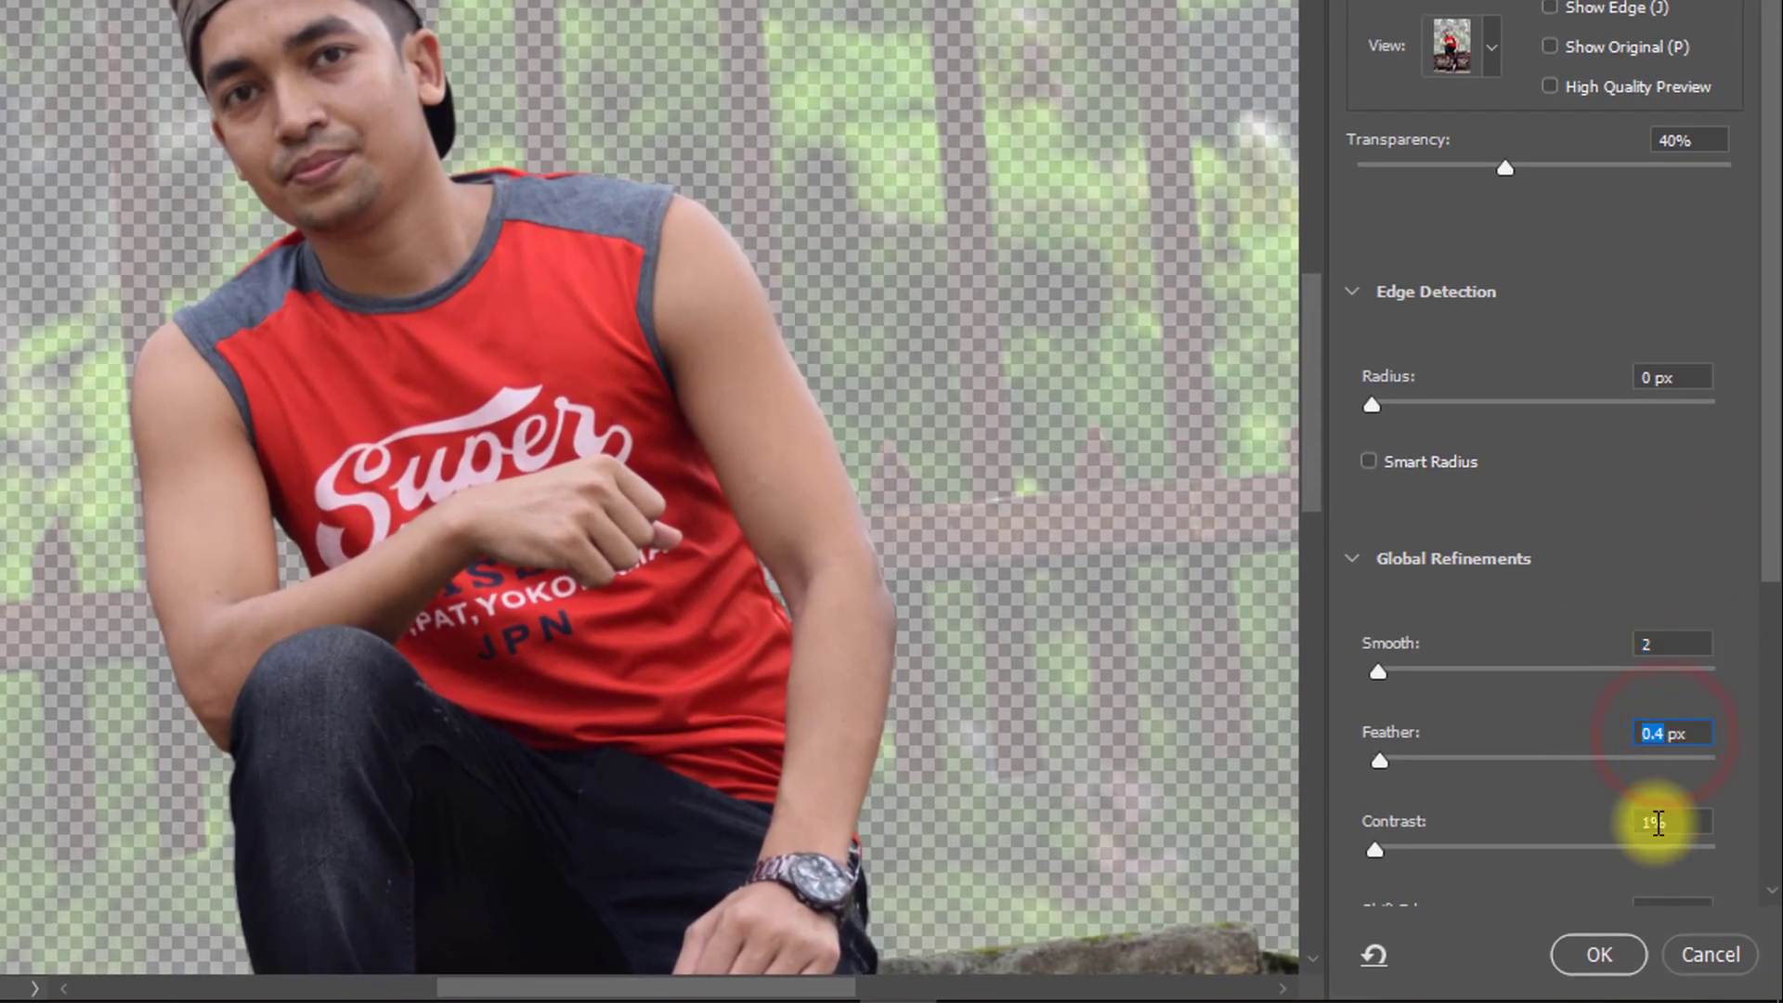
scroll(1763, 792, down, 3)
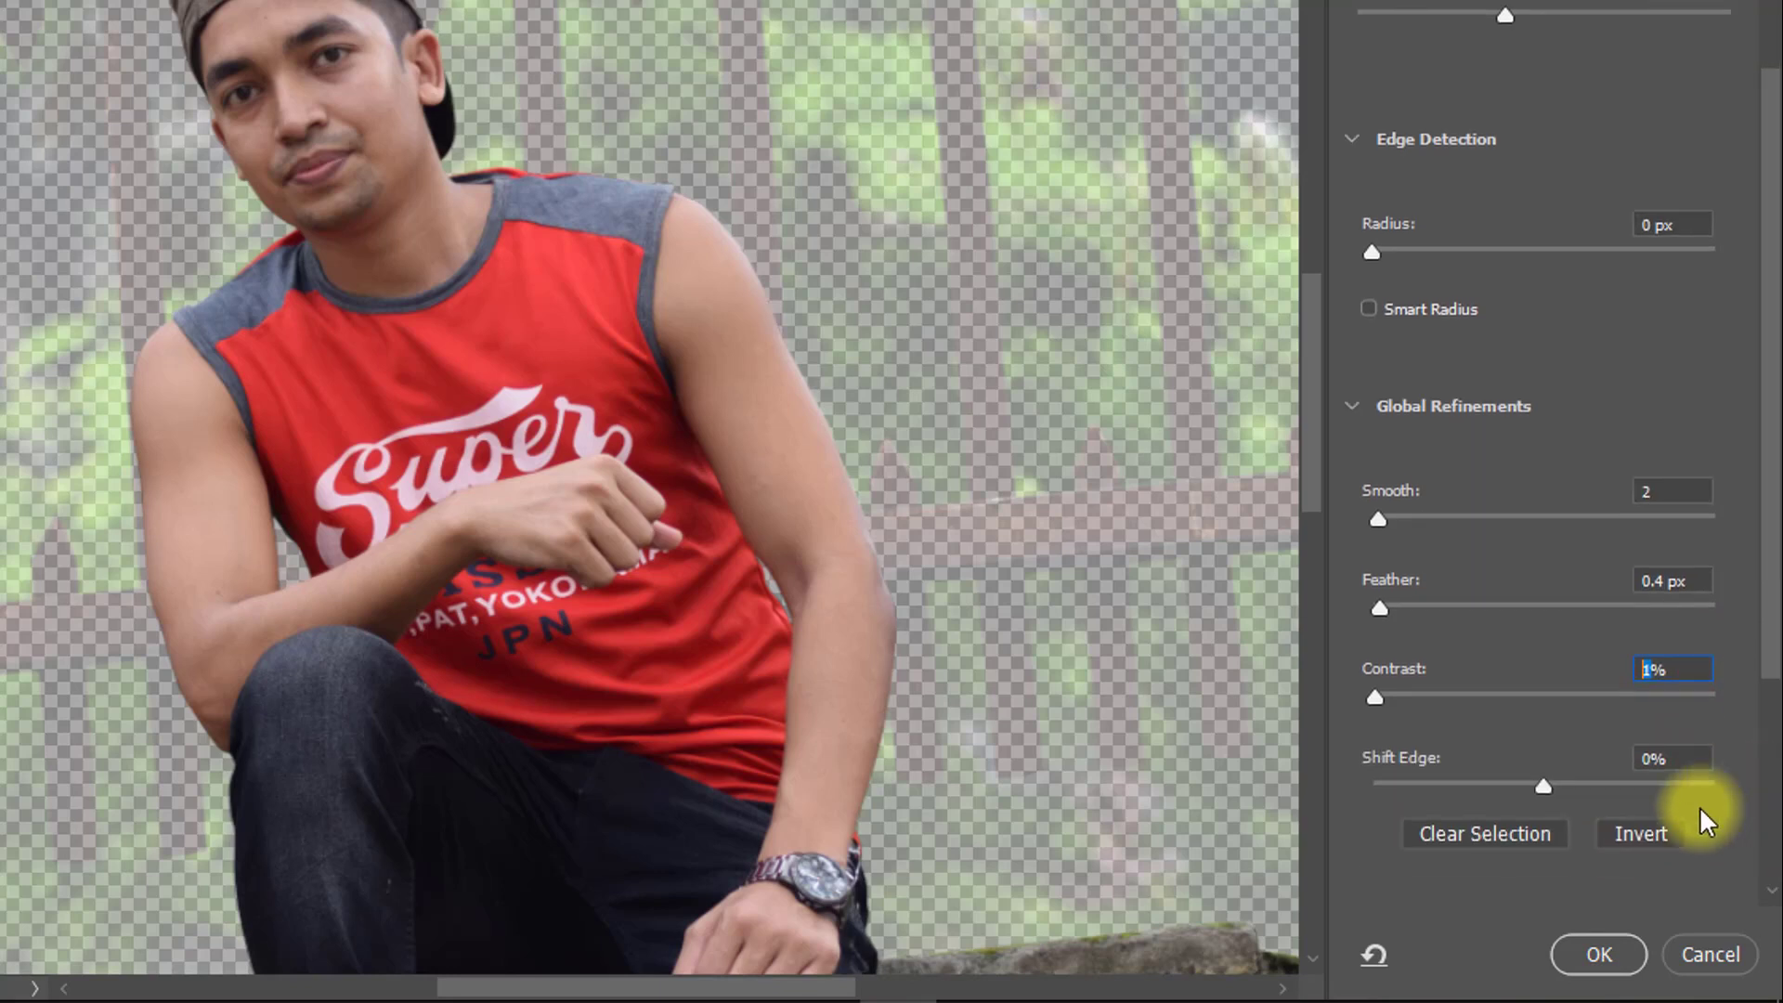
scroll(1726, 793, down, 6)
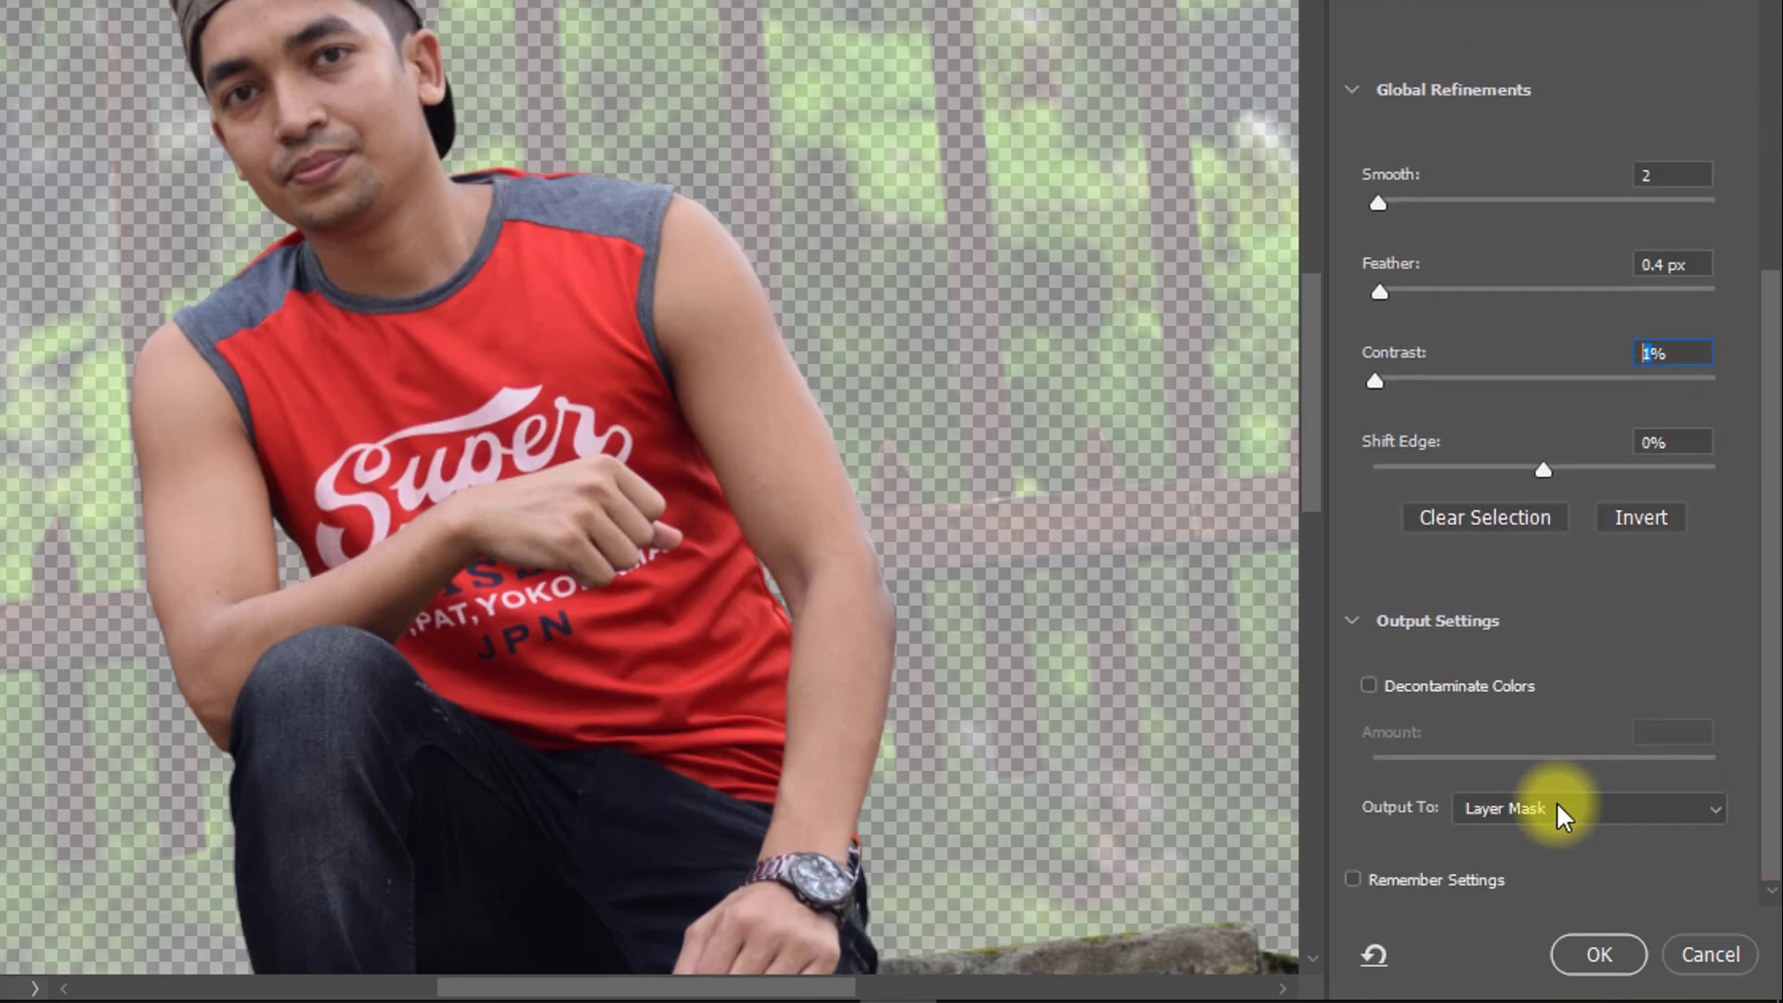
click(1533, 808)
click(1509, 878)
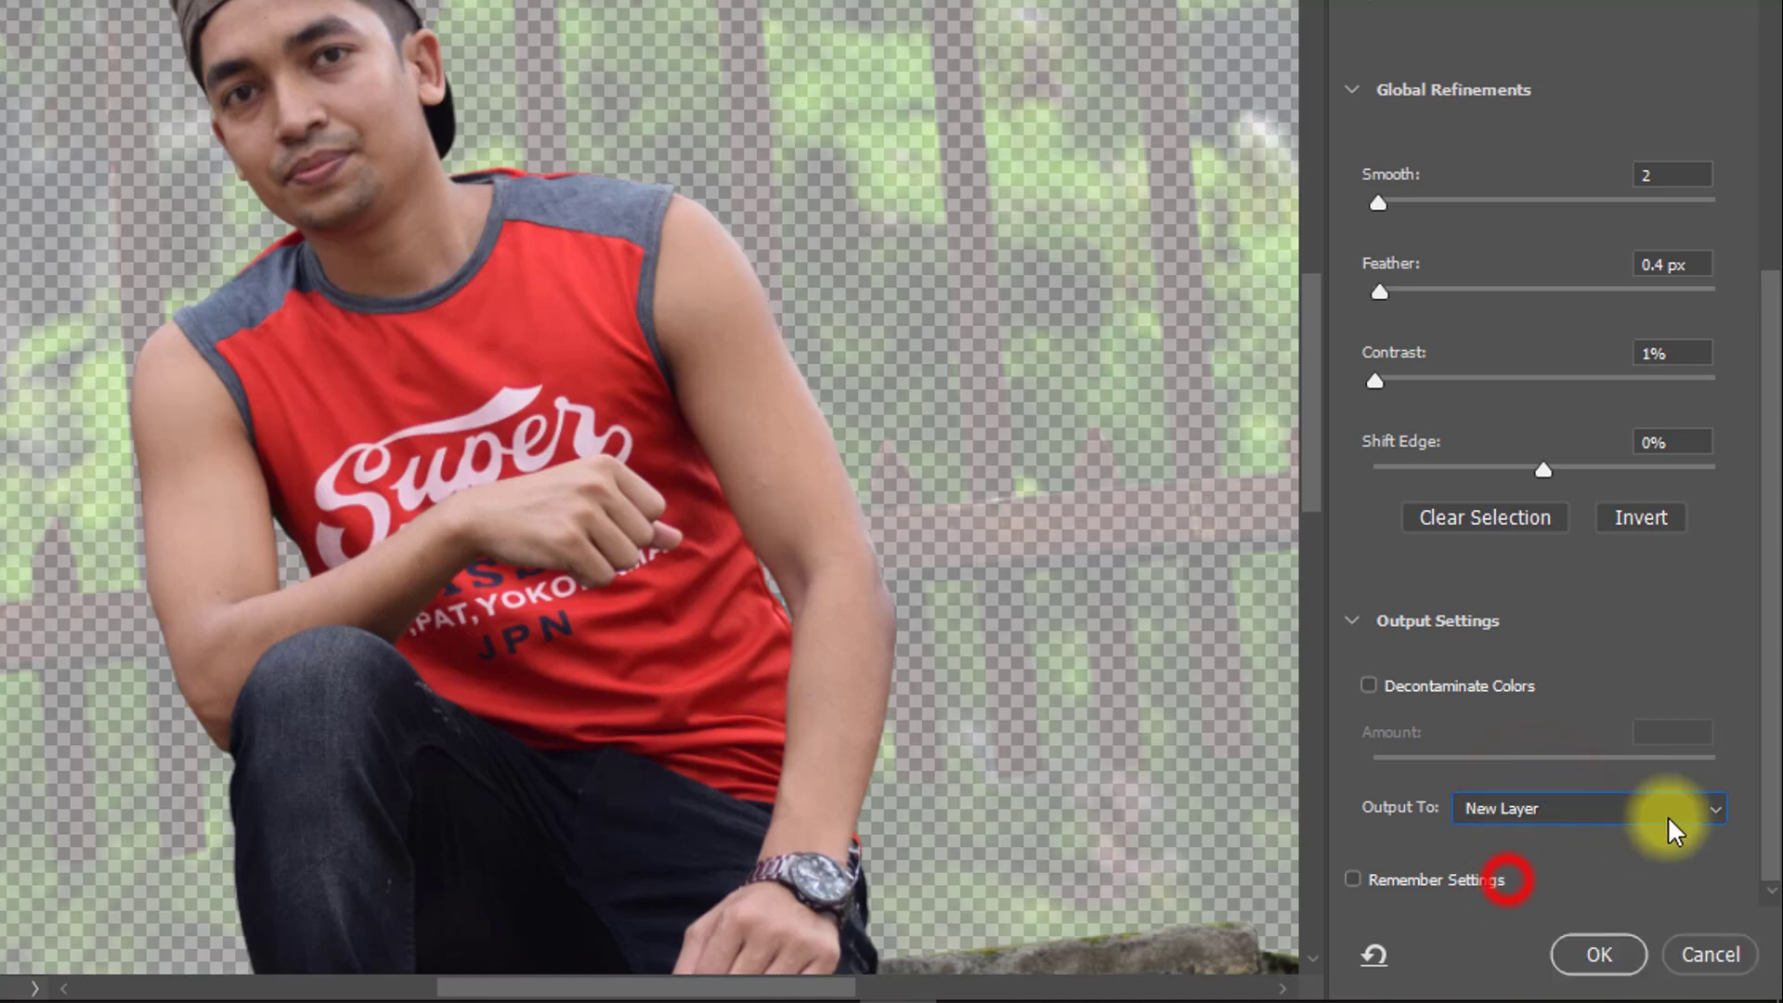
click(1351, 878)
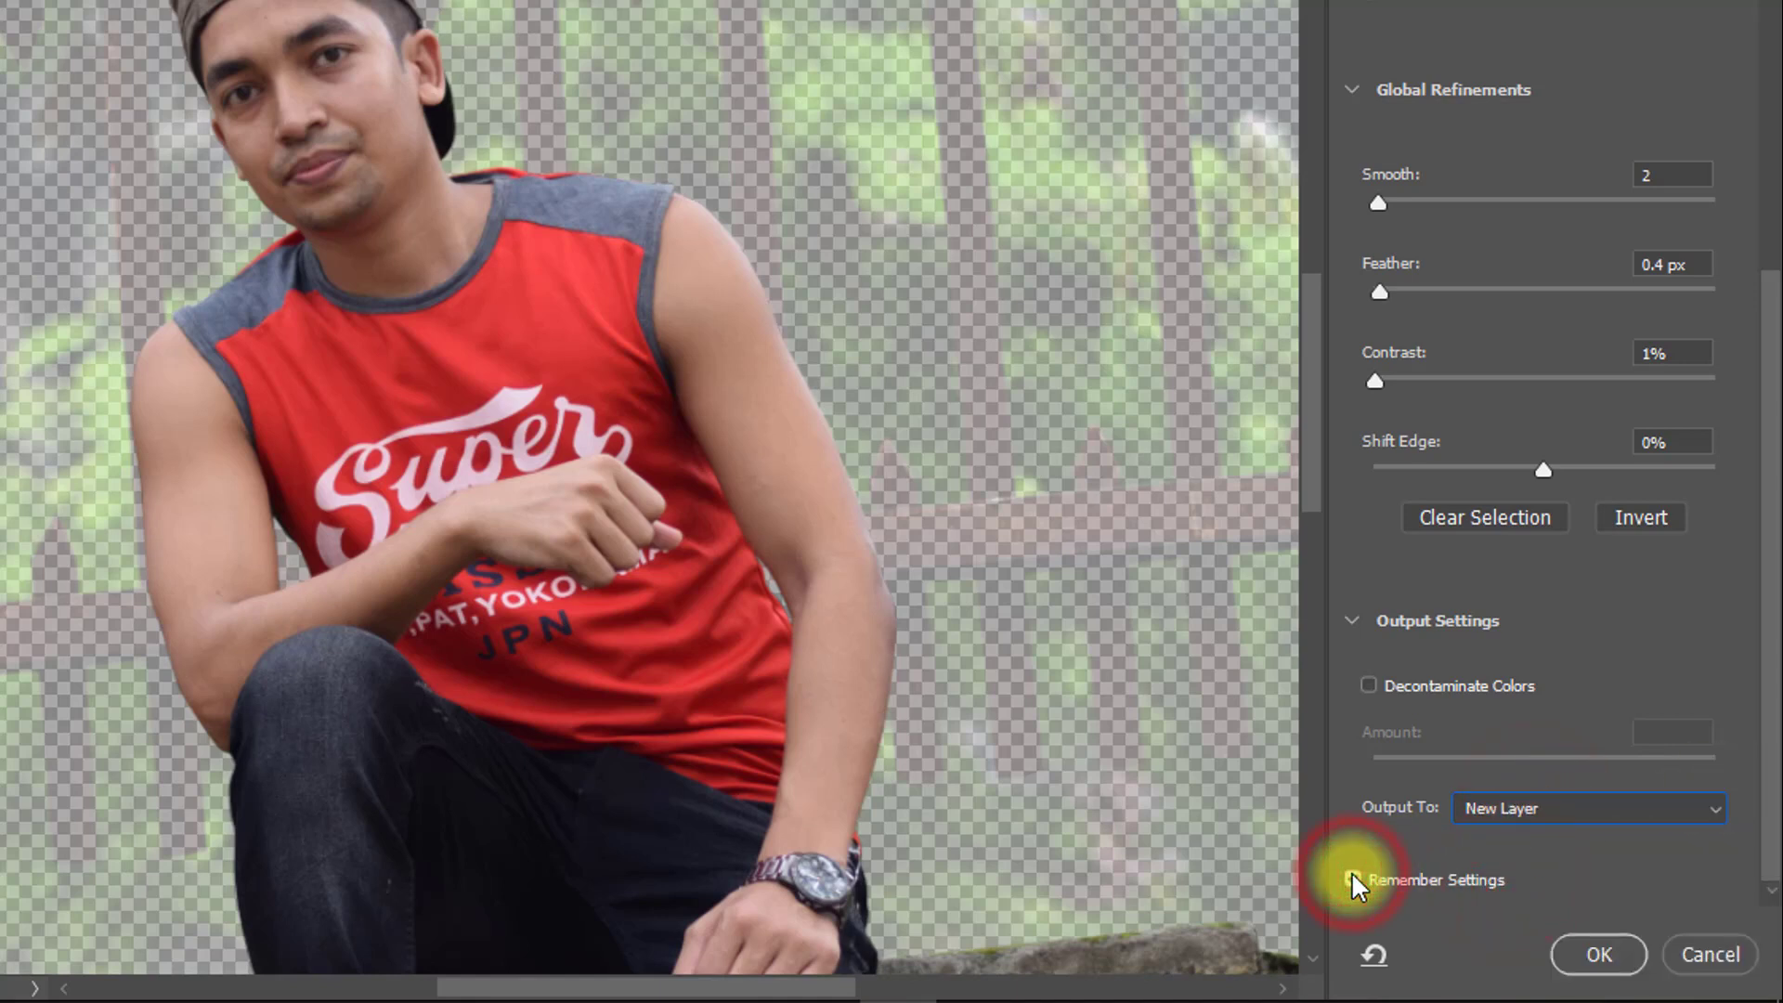
click(1597, 952)
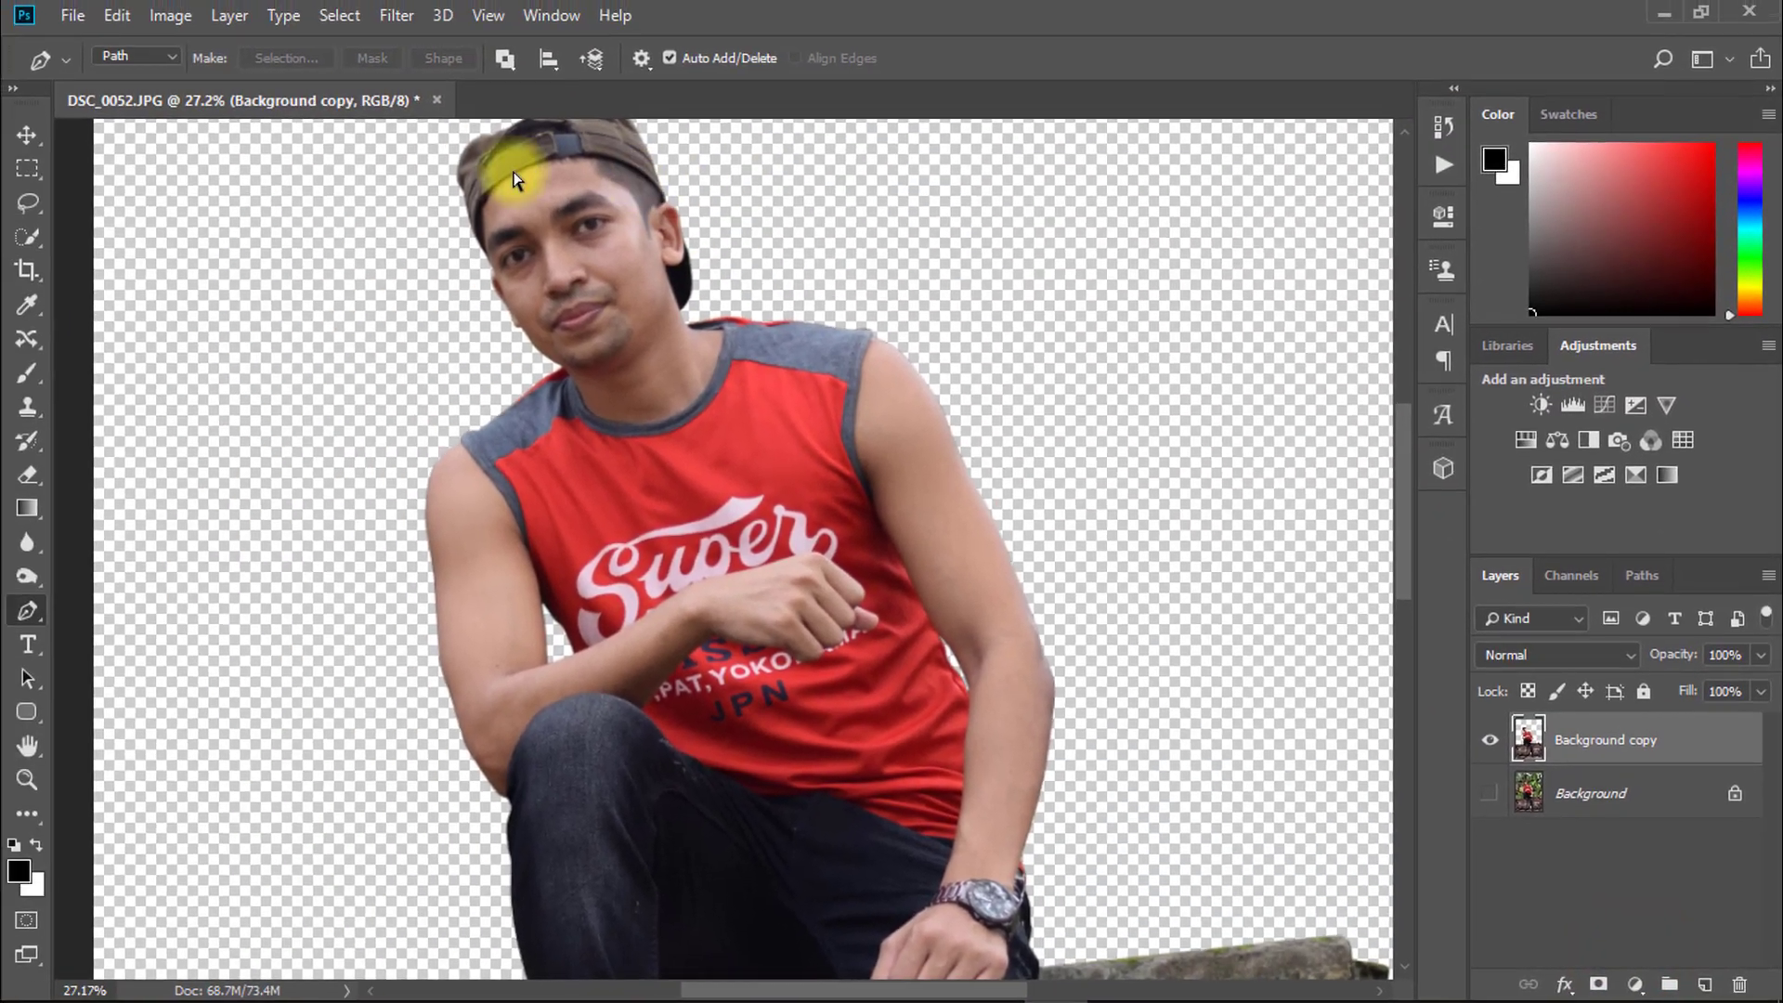
Remove the spots across the forehead with the Spot Healing Brush at size 25 in Content-Aware mode
drag(463, 176, 756, 344)
drag(467, 534, 517, 589)
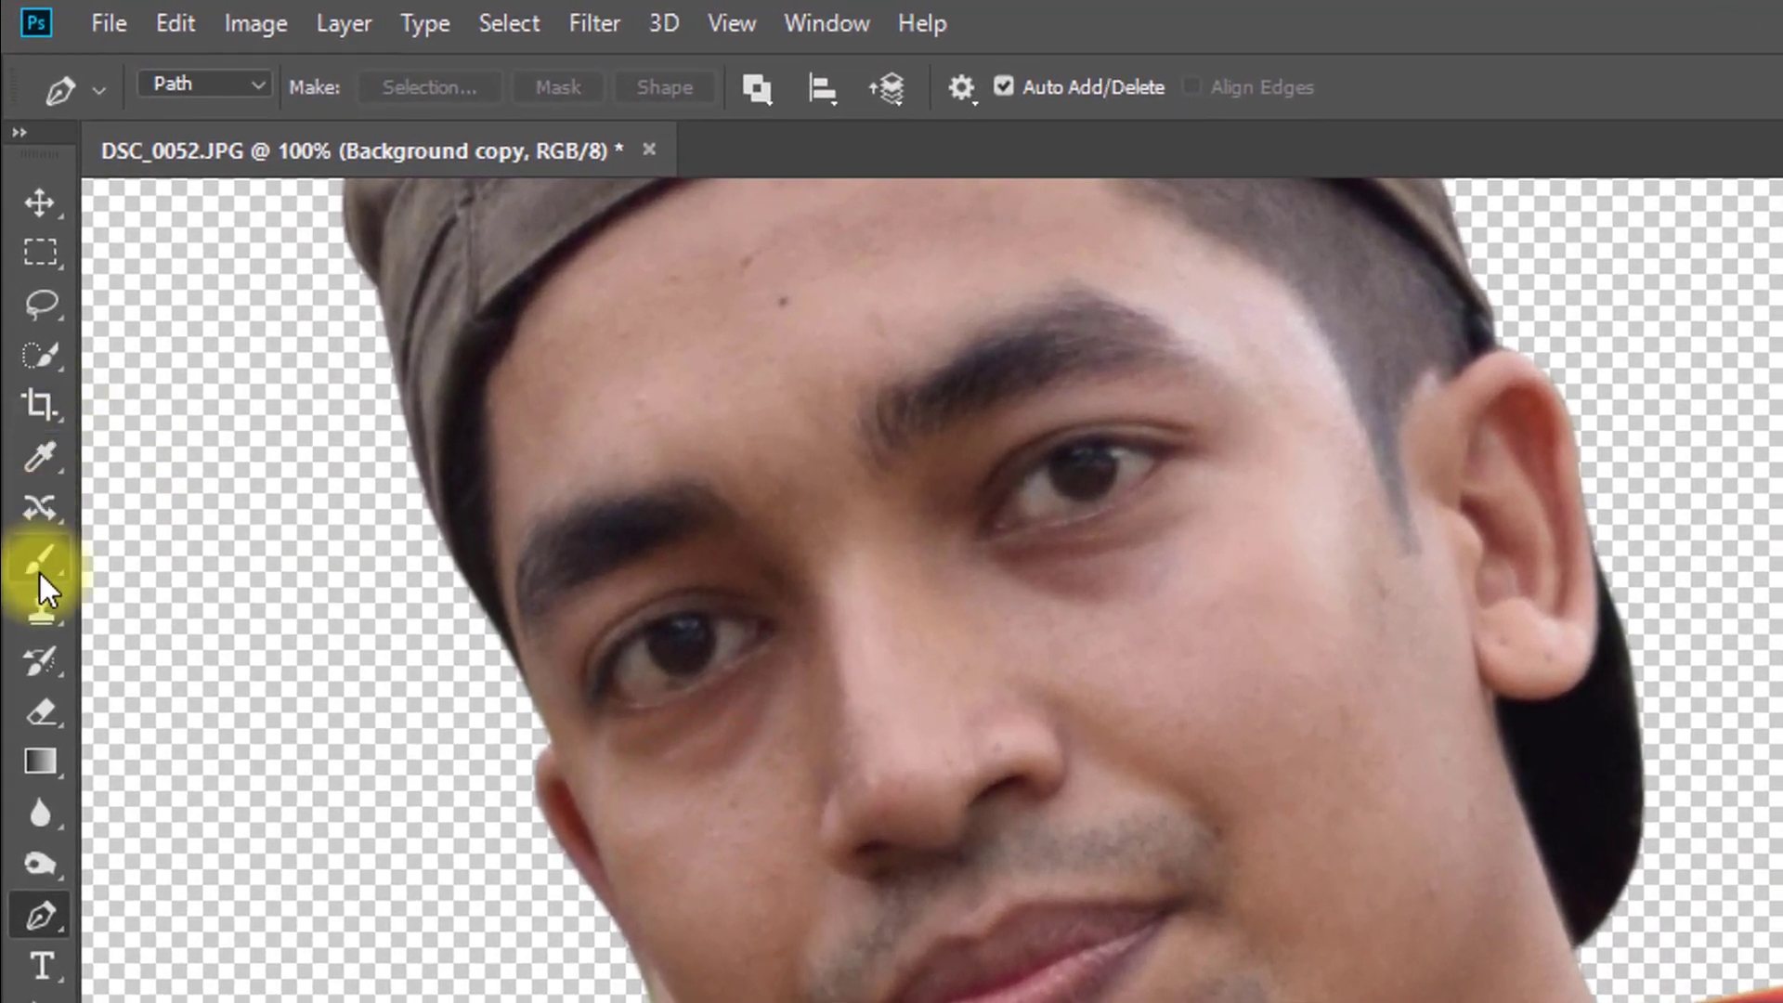
right_click(42, 509)
click(217, 508)
drag(745, 373, 821, 379)
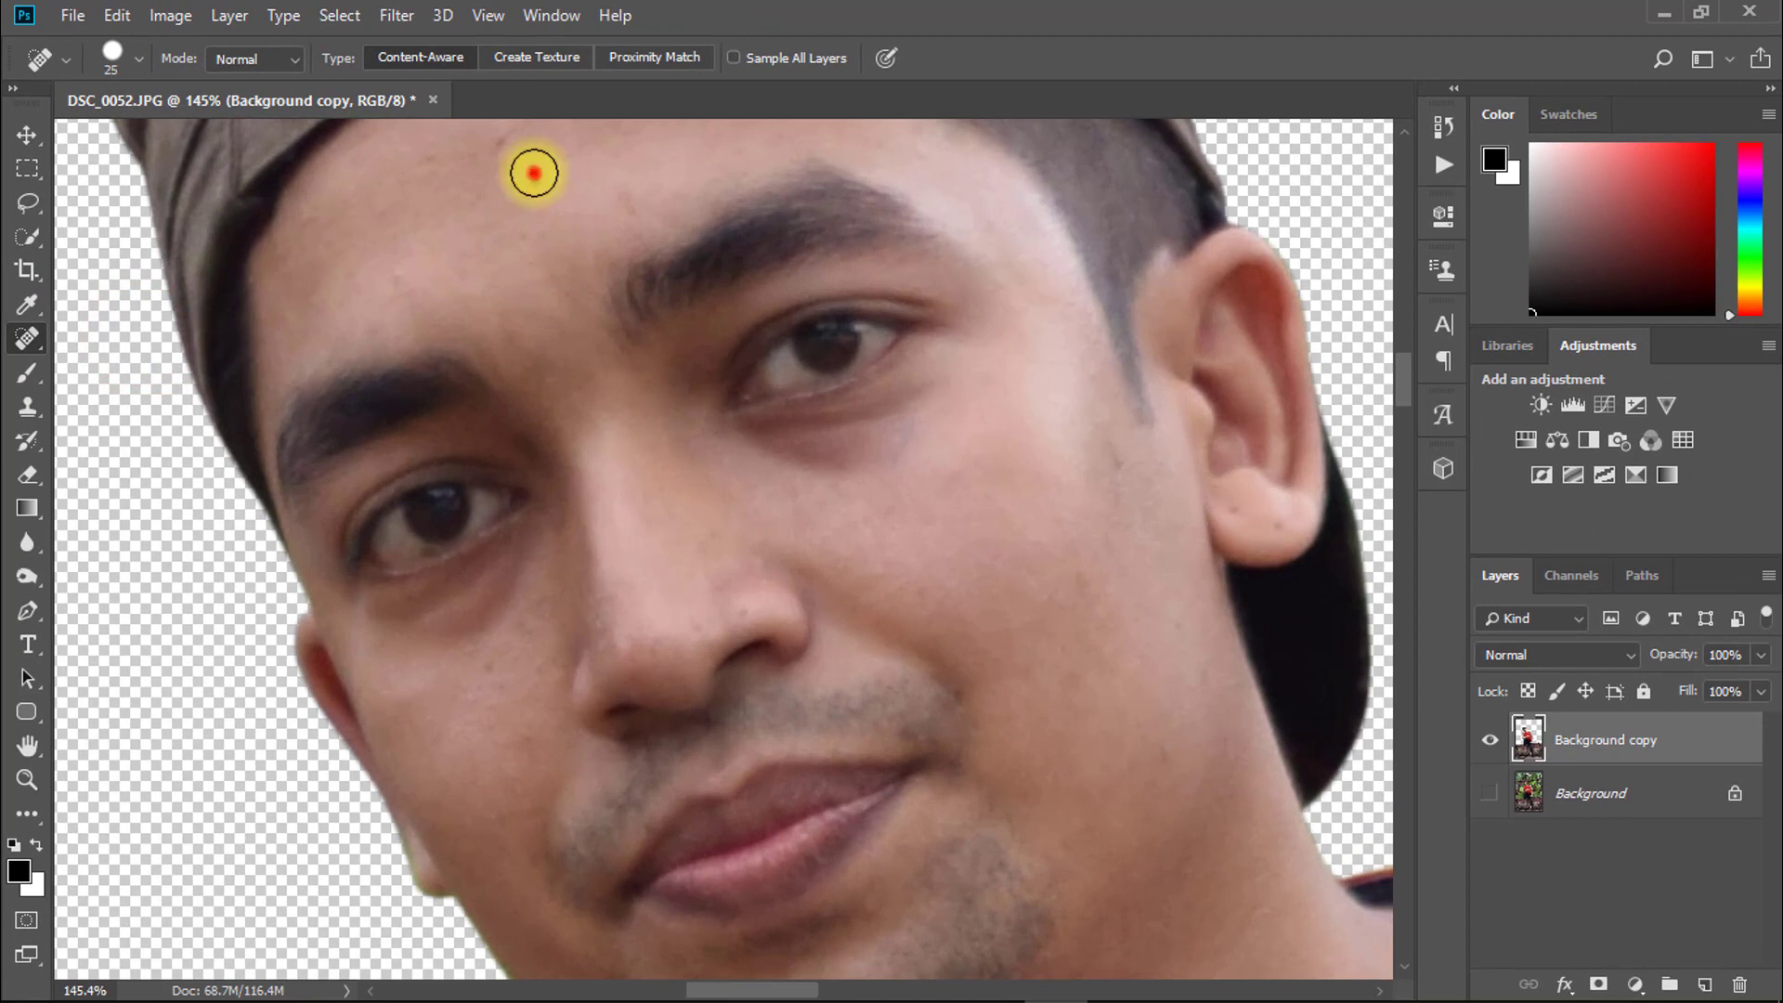
click(573, 206)
drag(557, 175, 571, 310)
click(518, 276)
click(455, 299)
click(421, 298)
click(293, 402)
click(328, 430)
click(332, 371)
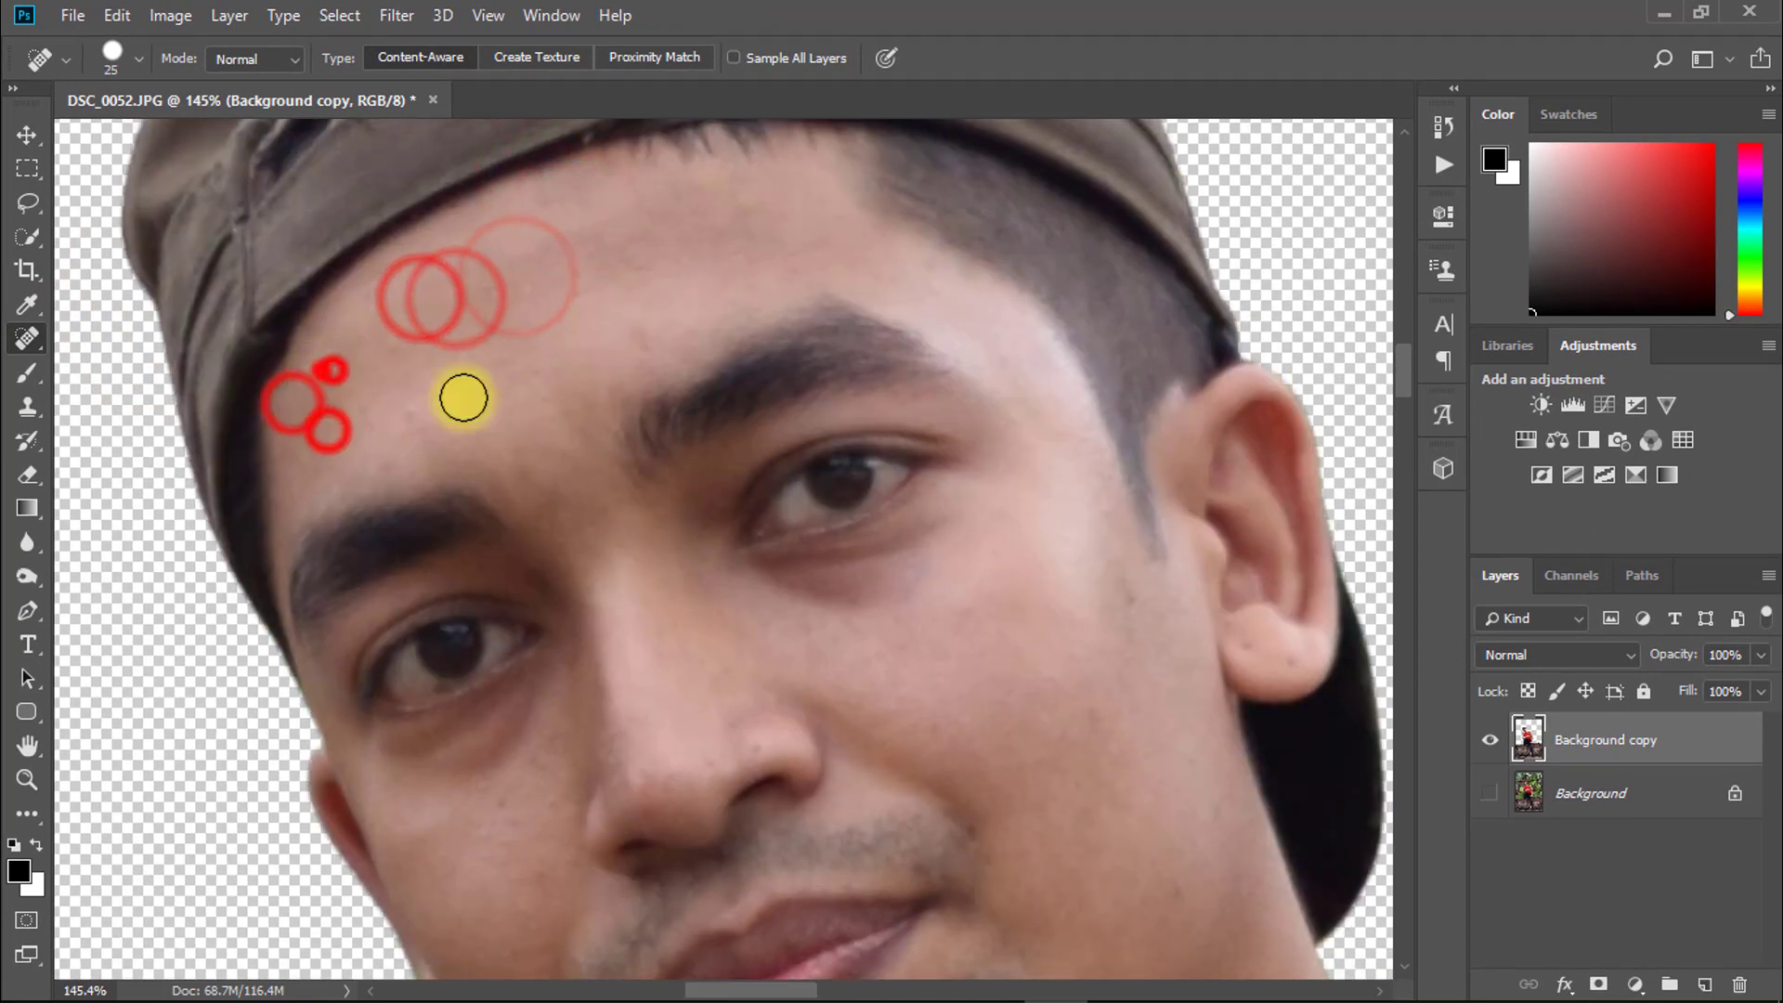
Heal the remaining spots above the right eyebrow and at the left temple
click(632, 326)
click(351, 423)
click(339, 370)
click(329, 371)
click(328, 406)
Heal the blemishes on both cheeks and under the eyes
drag(621, 598, 533, 394)
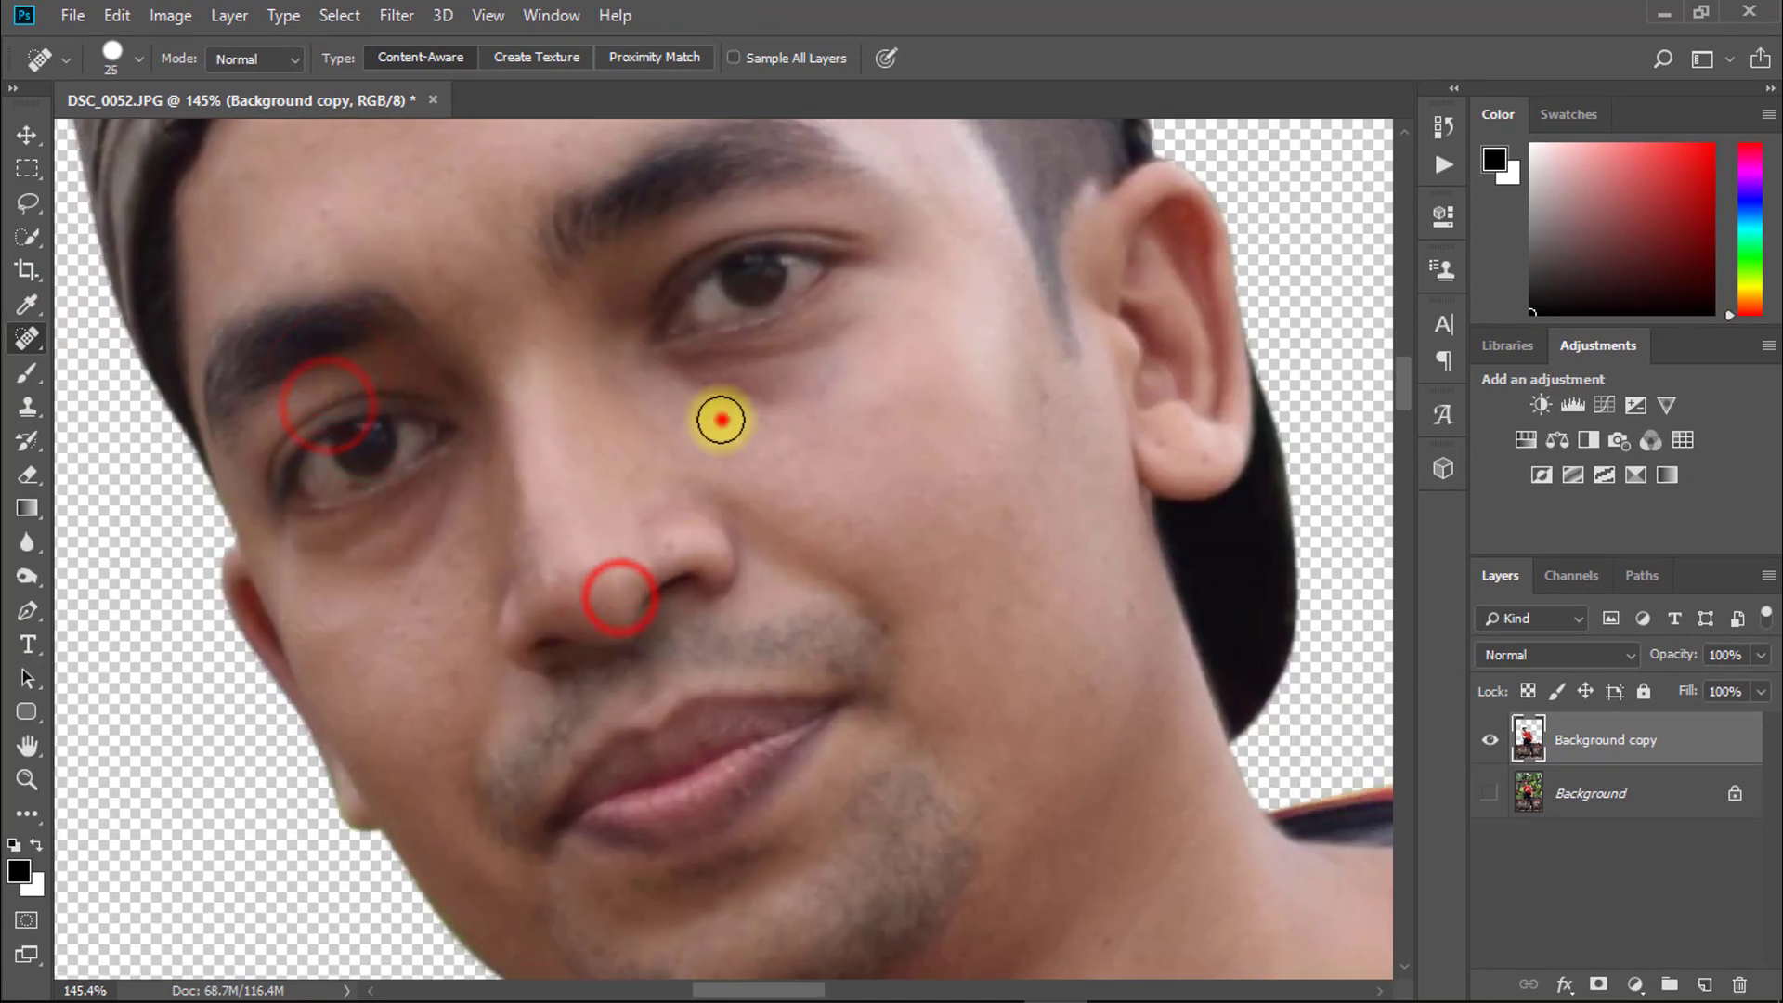
drag(935, 582, 926, 550)
click(825, 485)
click(399, 557)
click(438, 525)
click(358, 592)
click(322, 593)
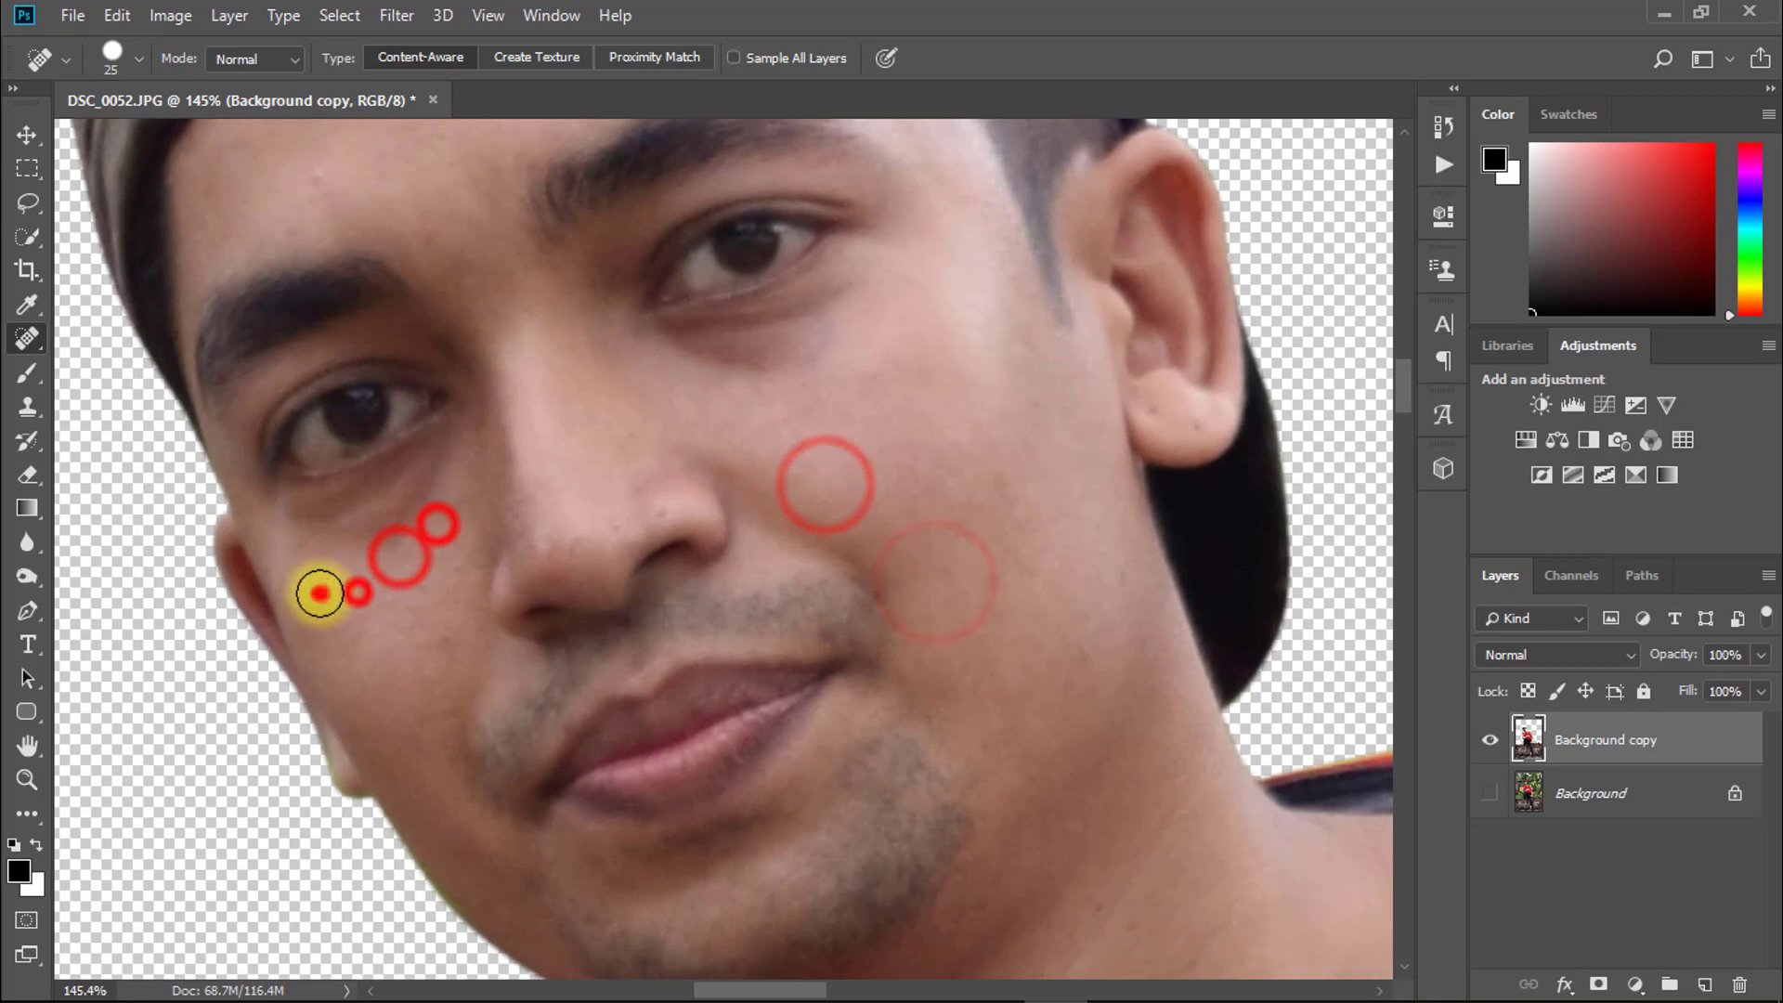
click(329, 590)
Duplicate the retouched Background copy layer
drag(805, 526, 735, 513)
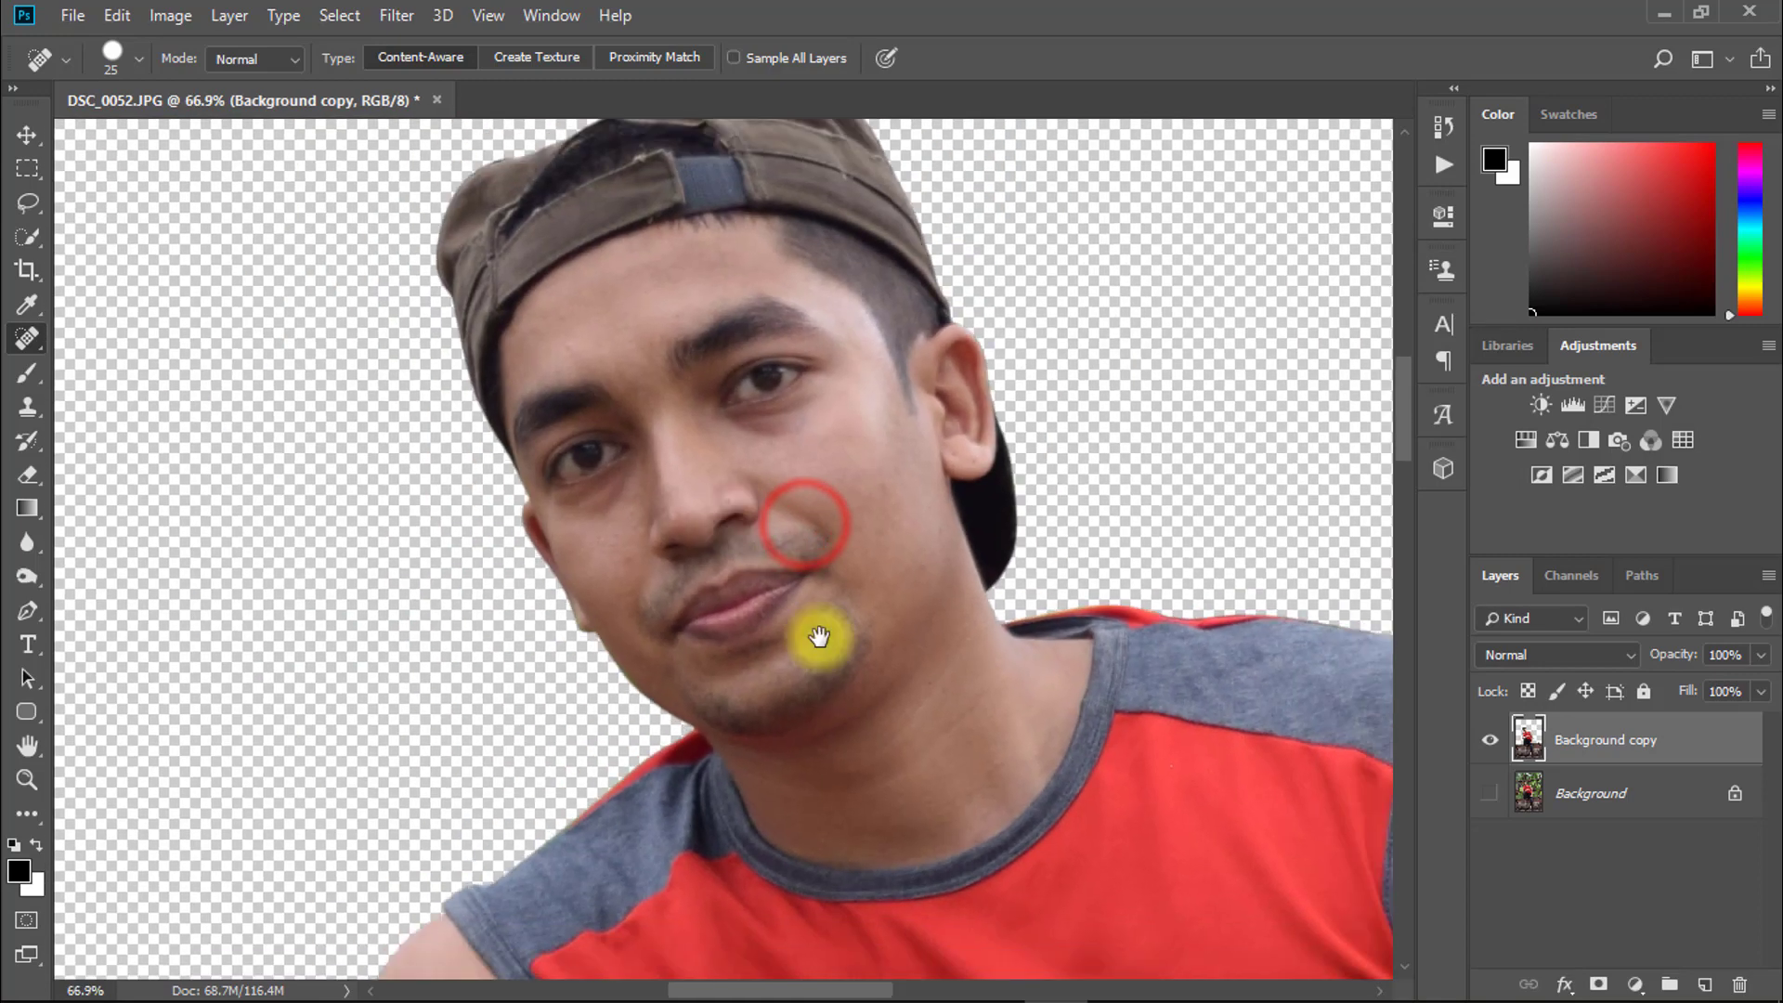
drag(876, 485, 832, 489)
drag(712, 651, 574, 472)
key(ctrl+j)
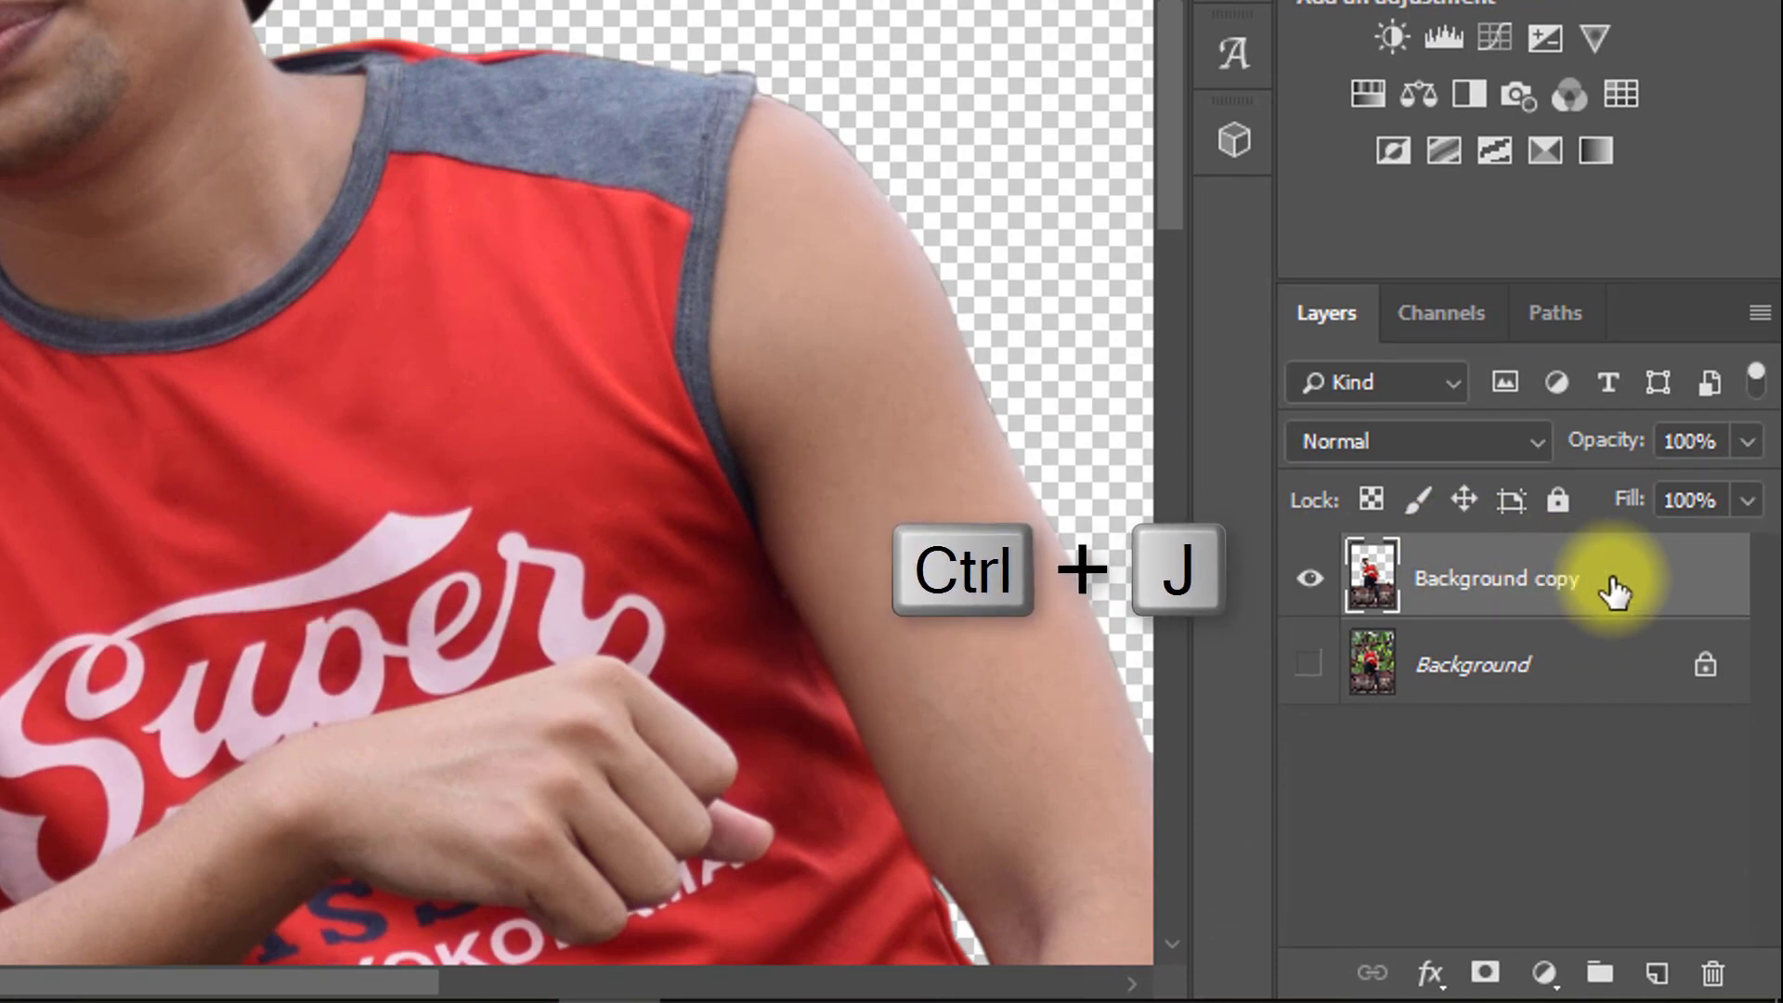
Duplicate the cutout layer and apply Reduce Noise with strength 10, preserve details 0%, reduce color noise 0% and sharpen details 25%
key(ctrl+j)
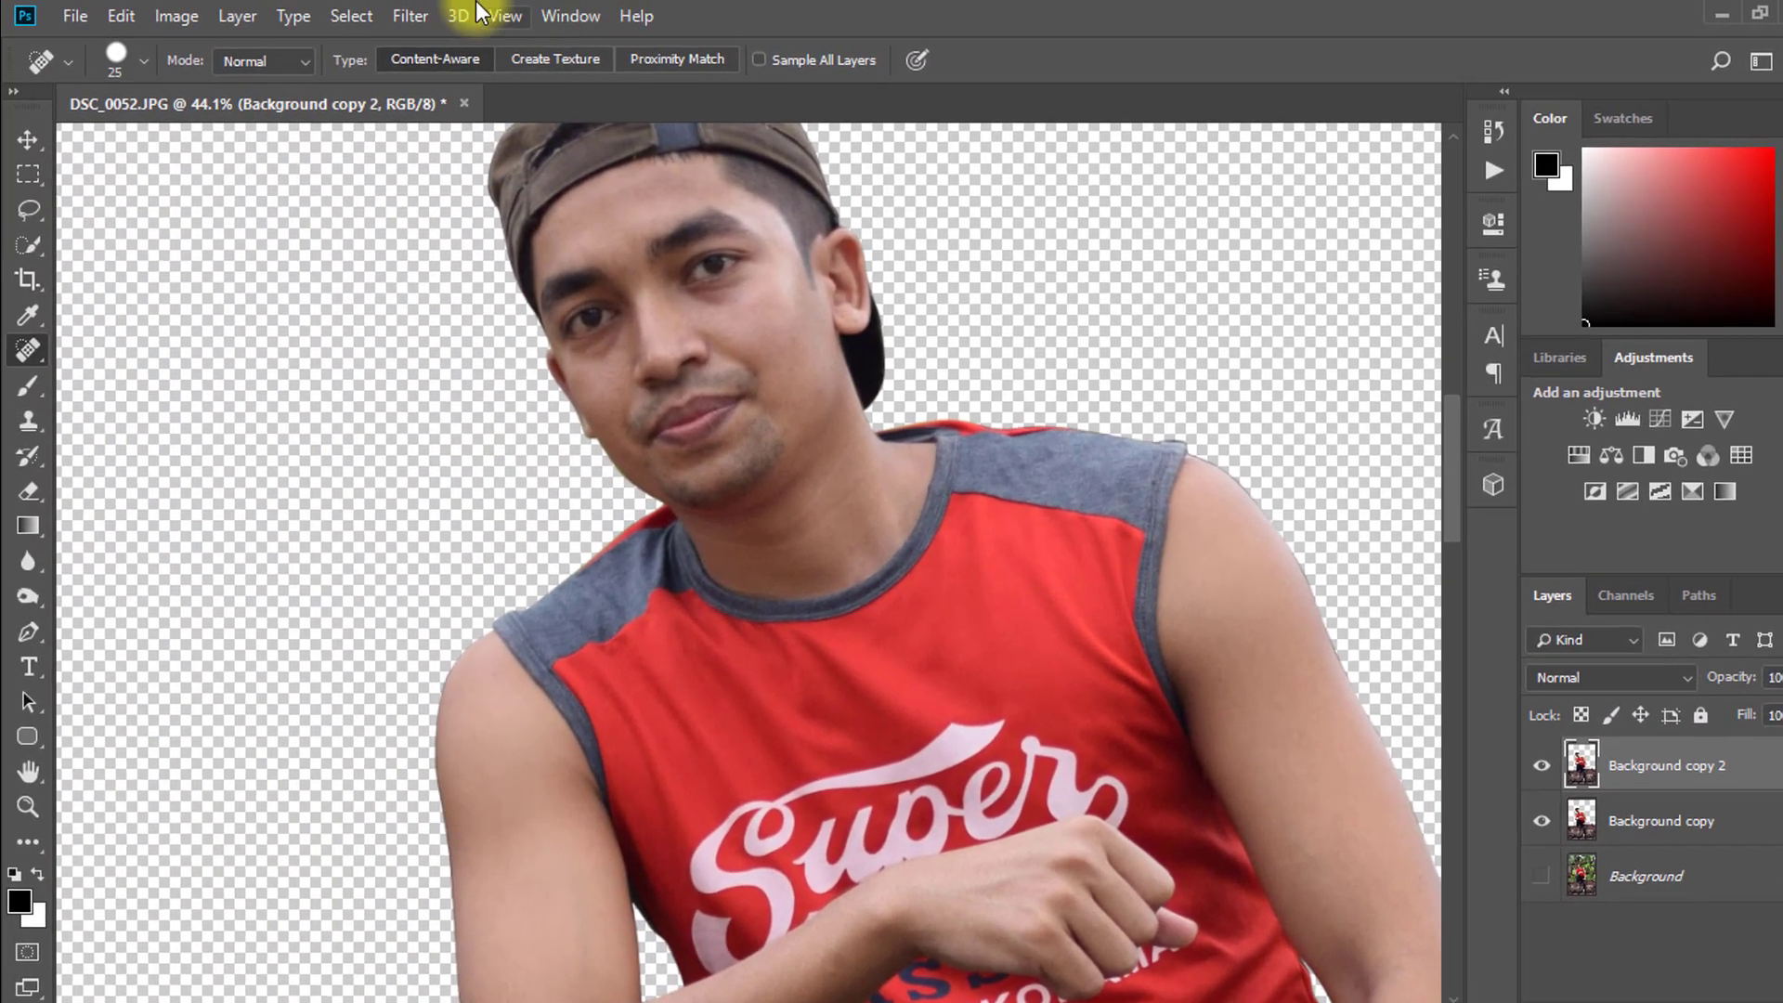
click(410, 20)
mouse_move(844, 560)
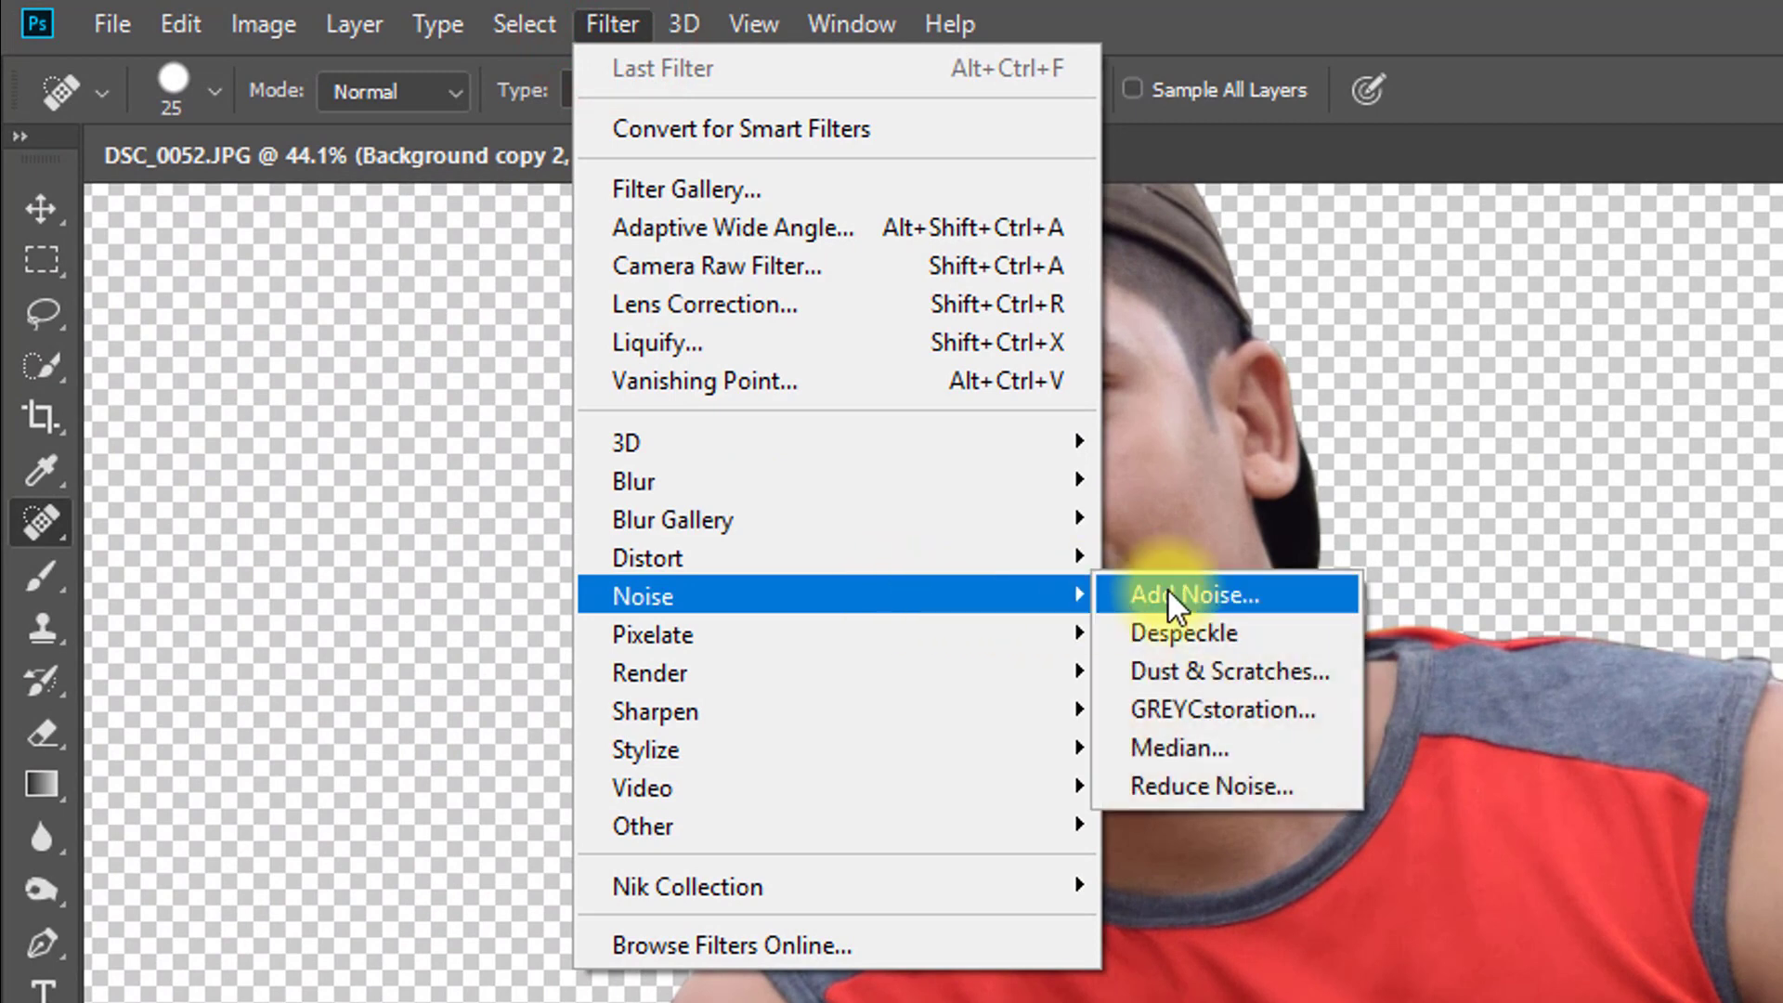
click(1223, 786)
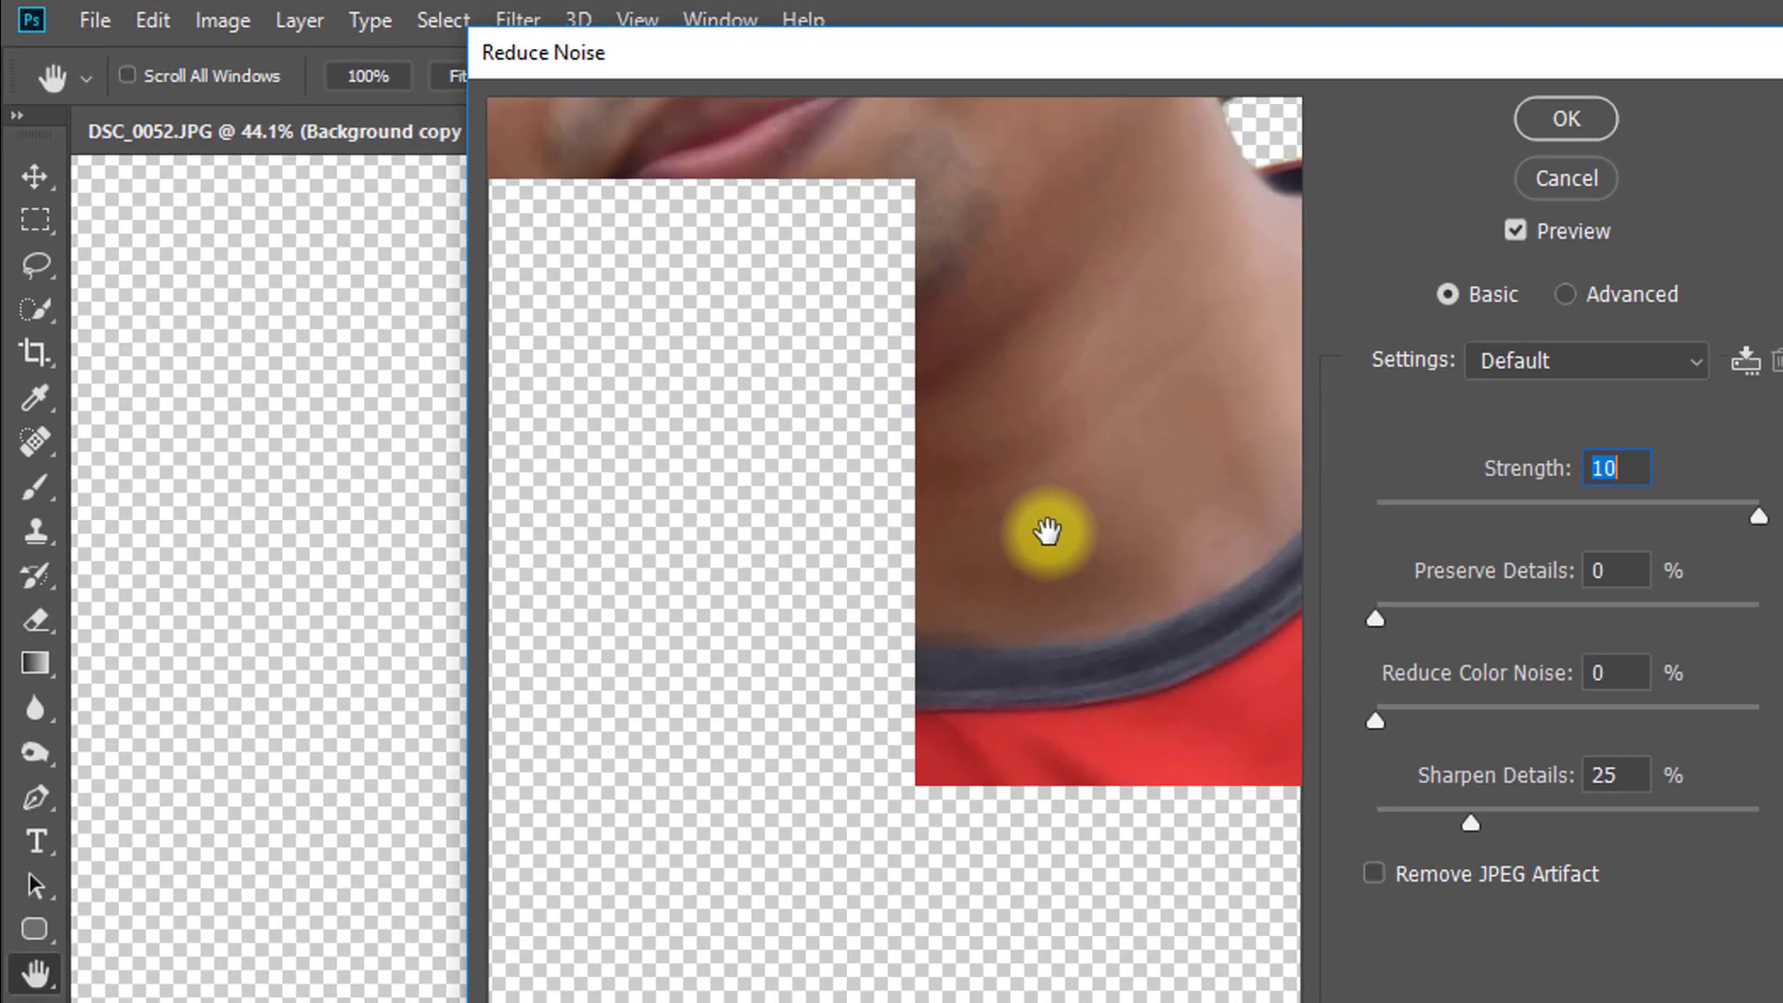
drag(868, 255, 993, 771)
drag(890, 532, 989, 596)
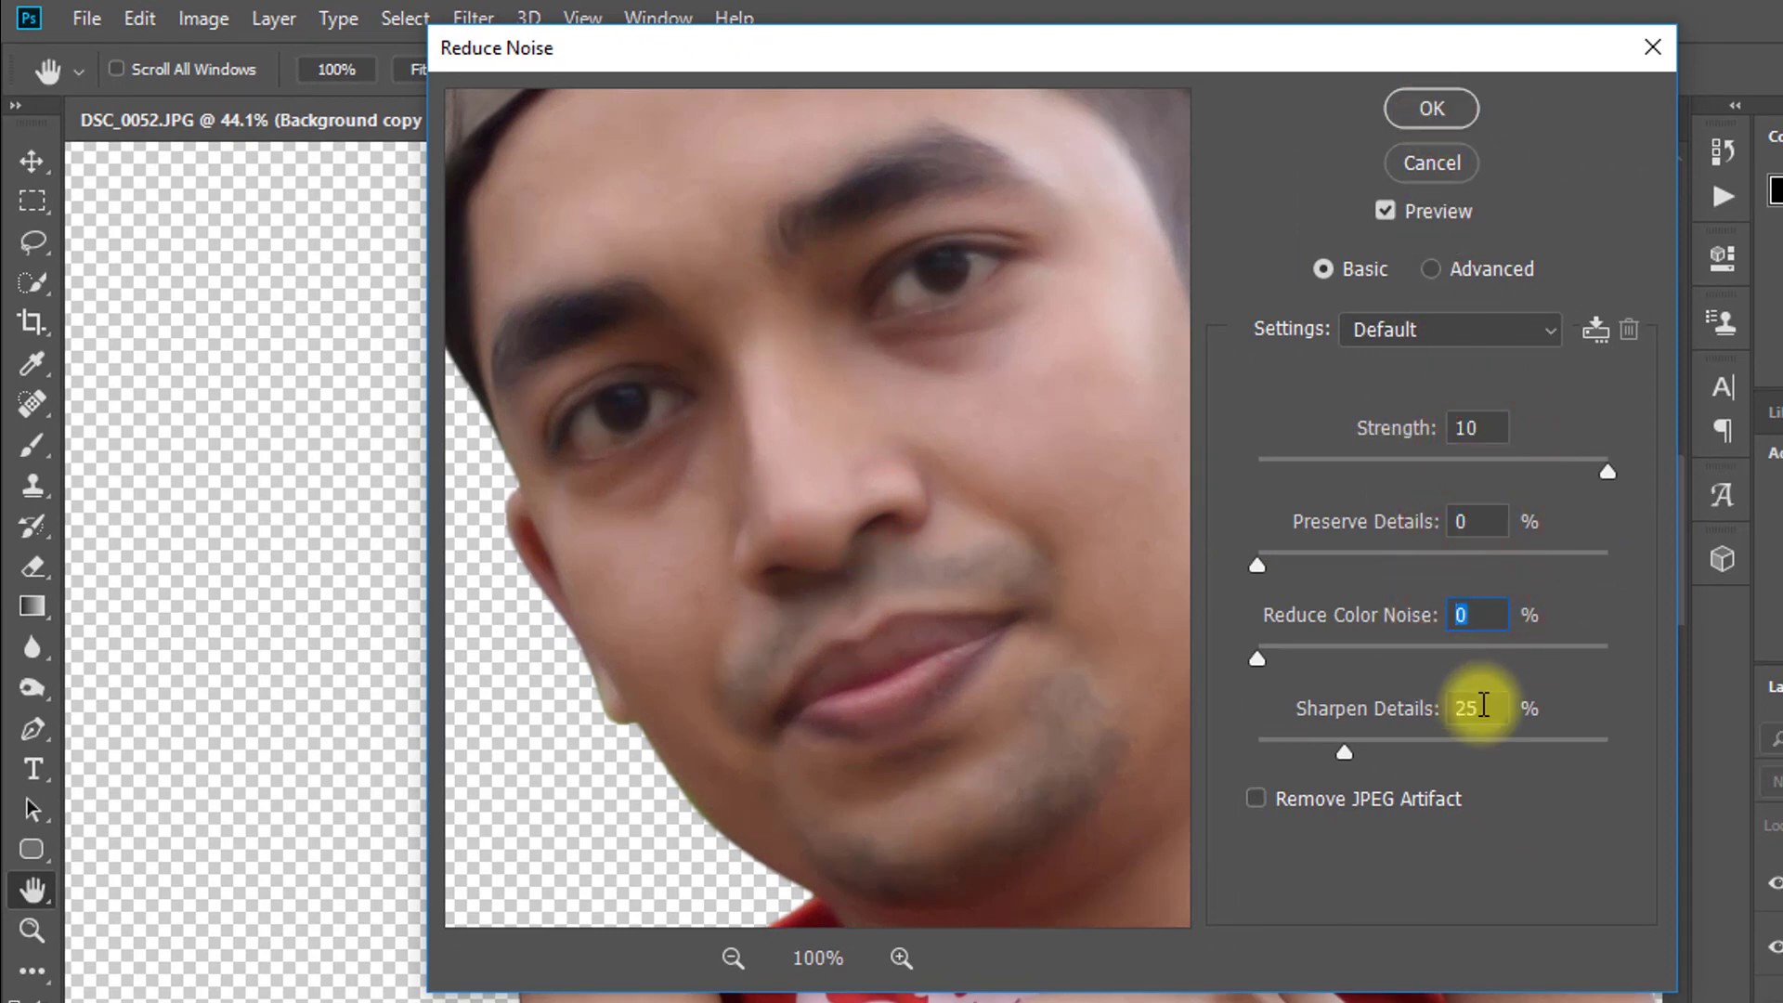
click(1423, 110)
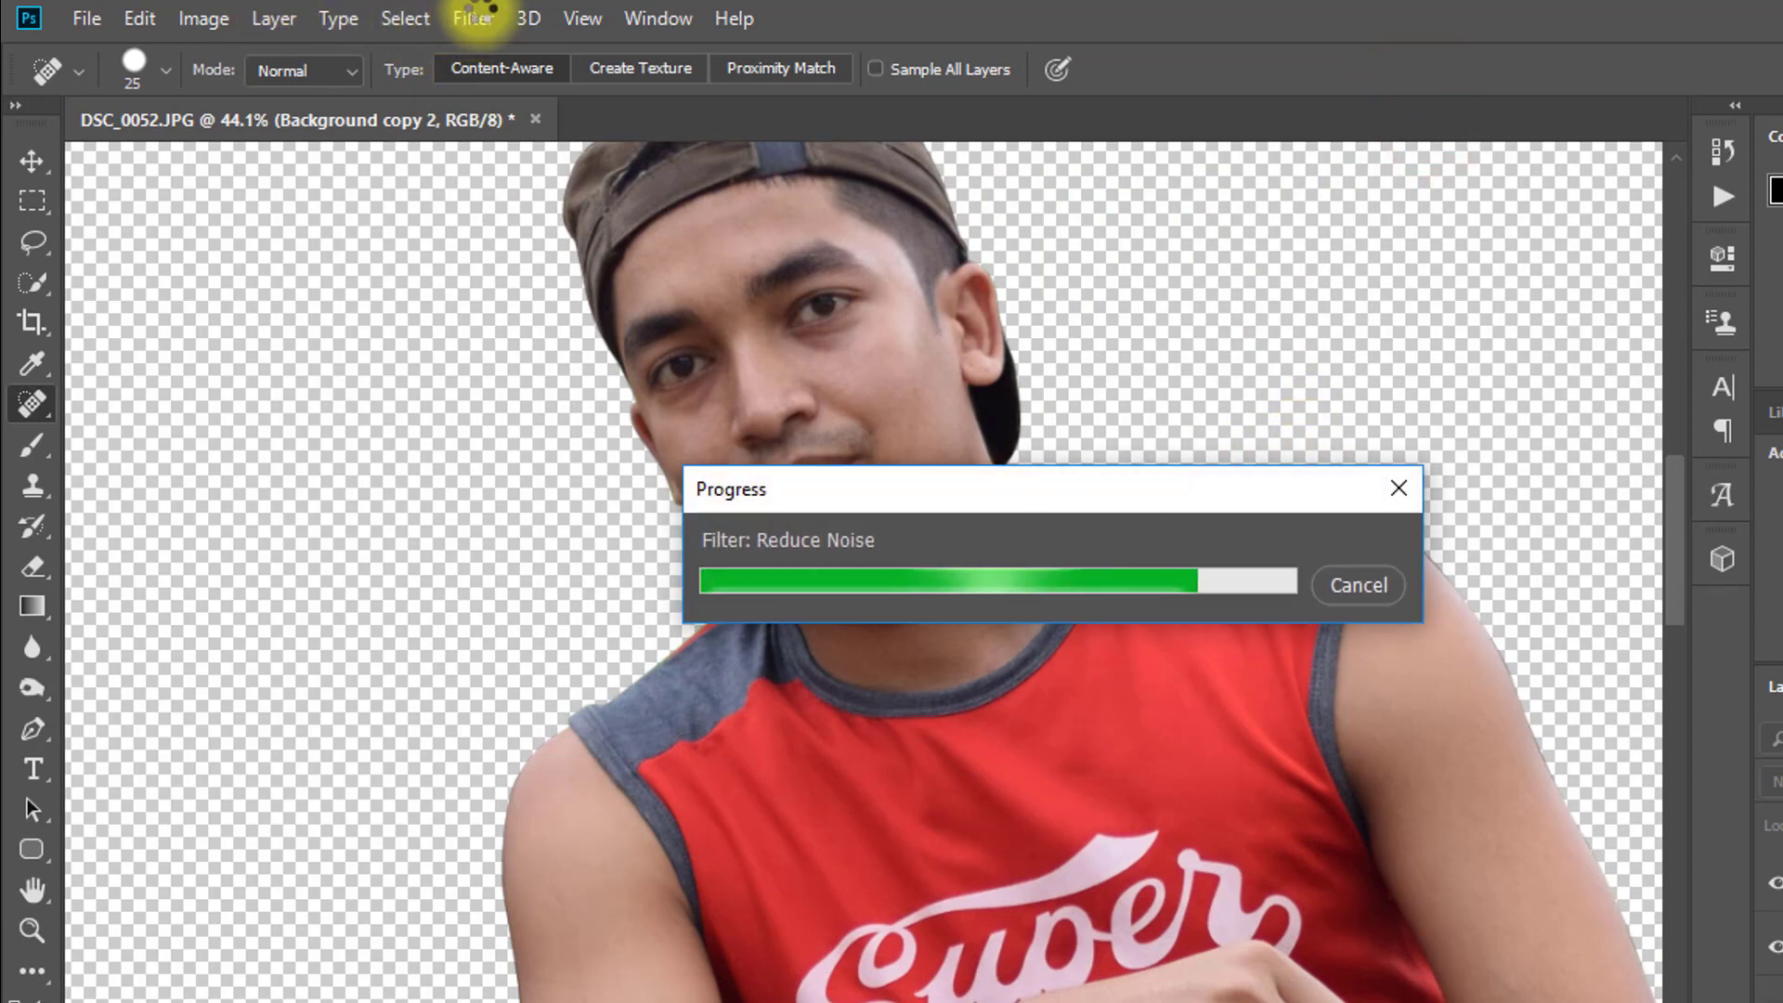
Apply a Surface Blur with a radius of 8 pixels and a threshold of 15 levels to the duplicated layer
click(474, 19)
click(483, 21)
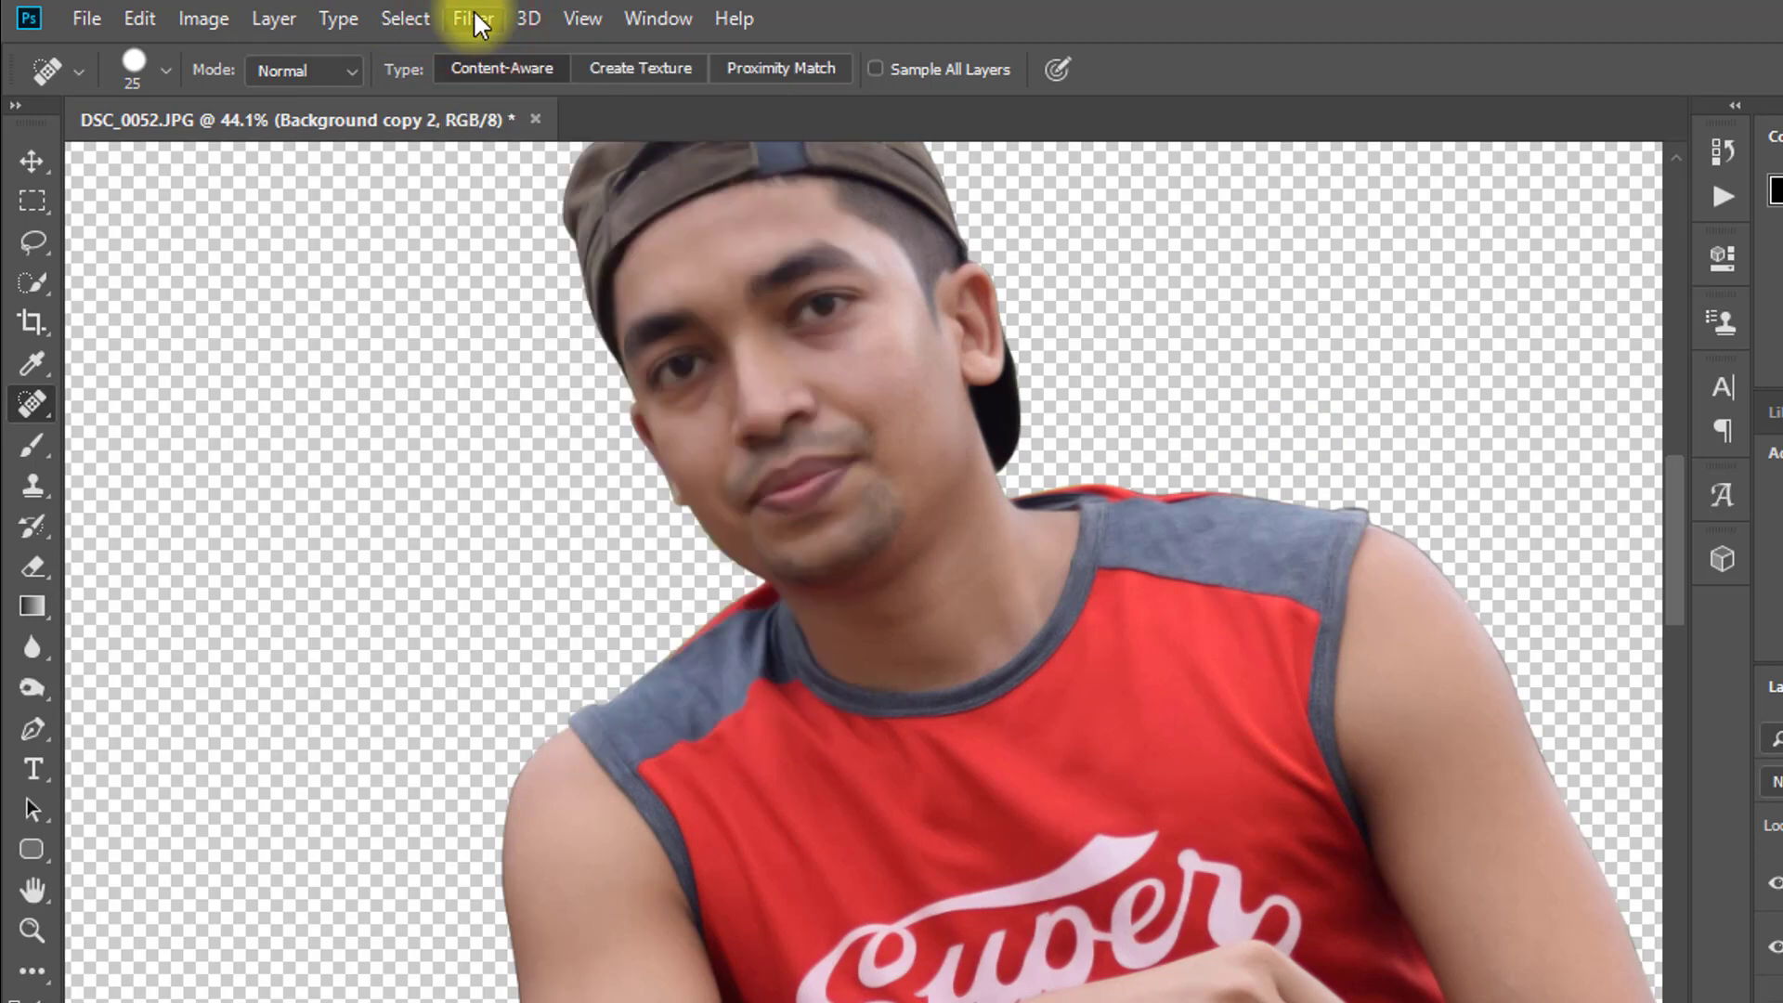
click(472, 18)
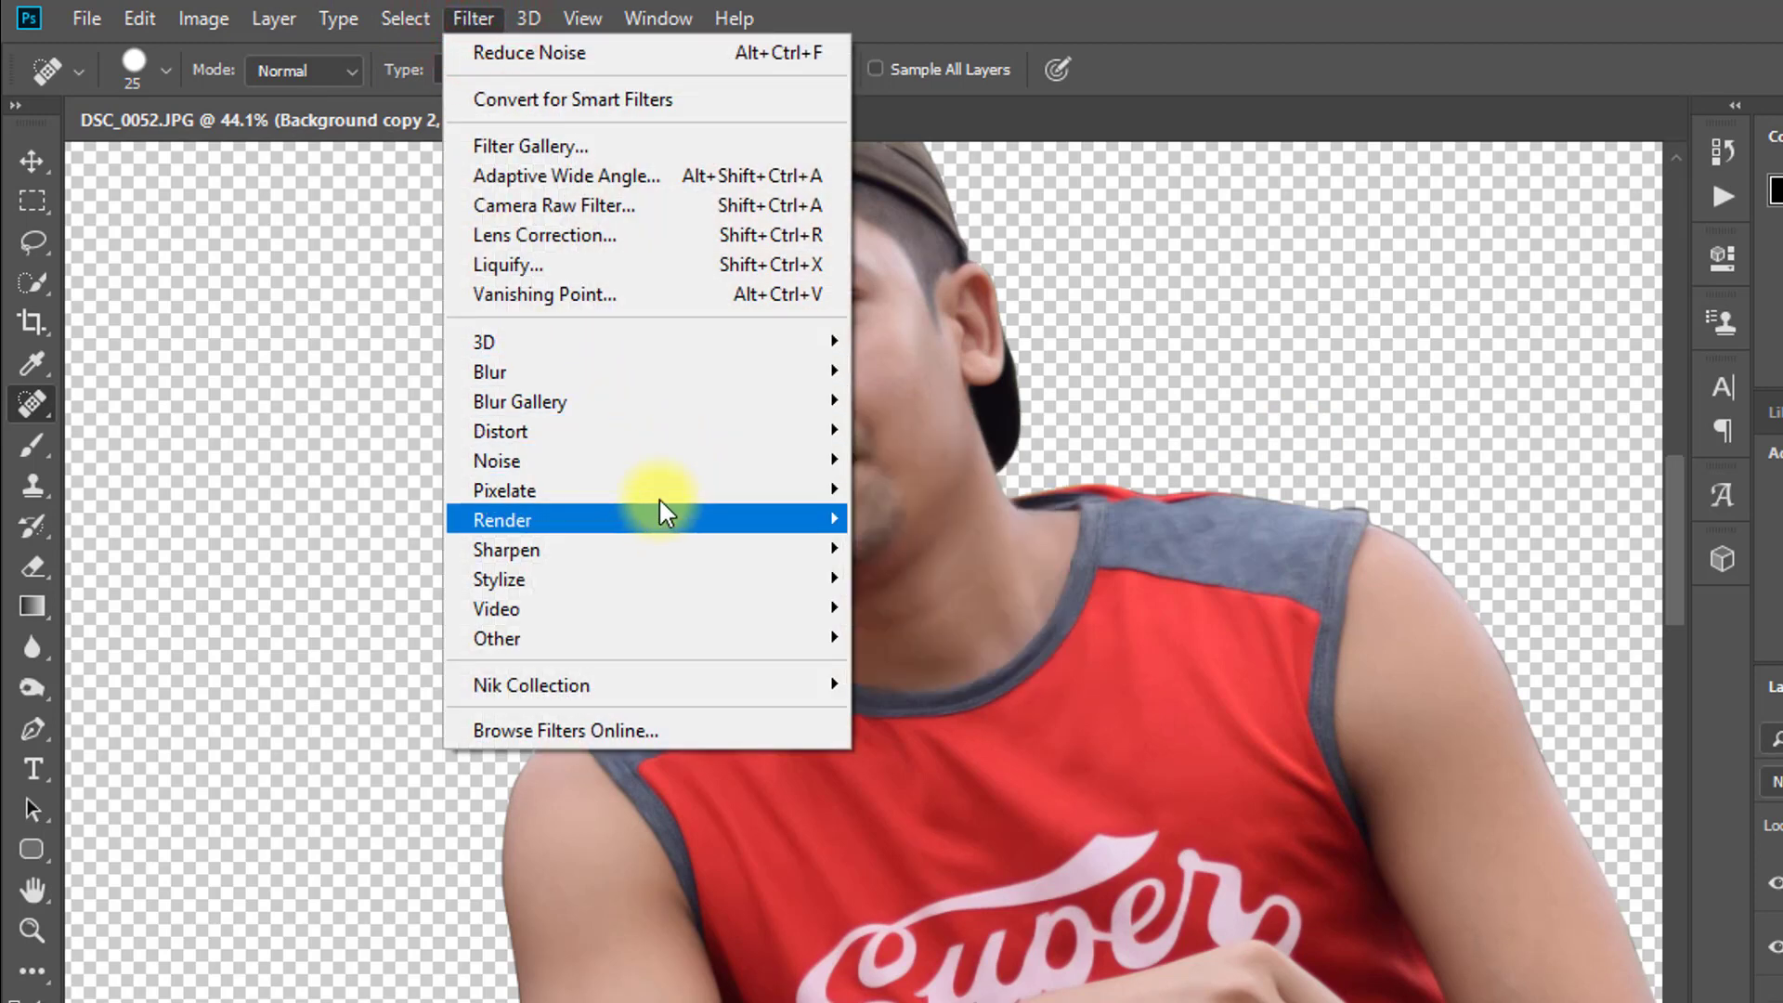
mouse_move(734, 370)
click(944, 666)
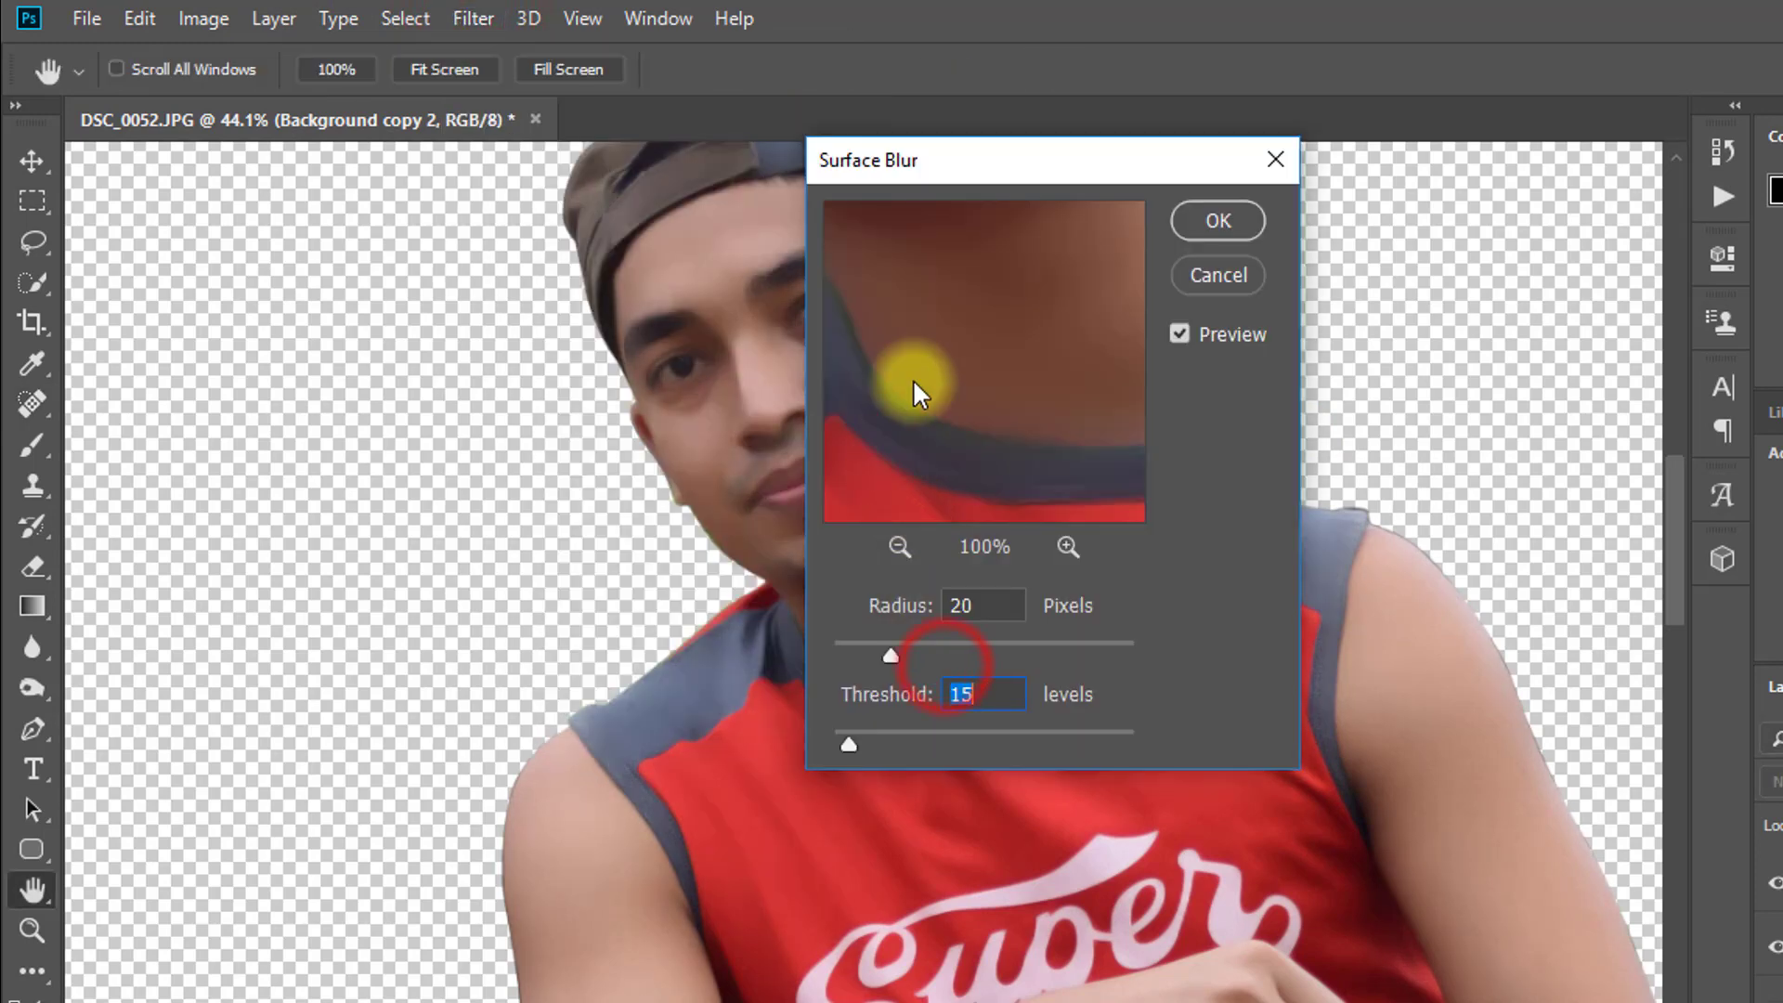
drag(941, 299, 984, 340)
alt+click(956, 350)
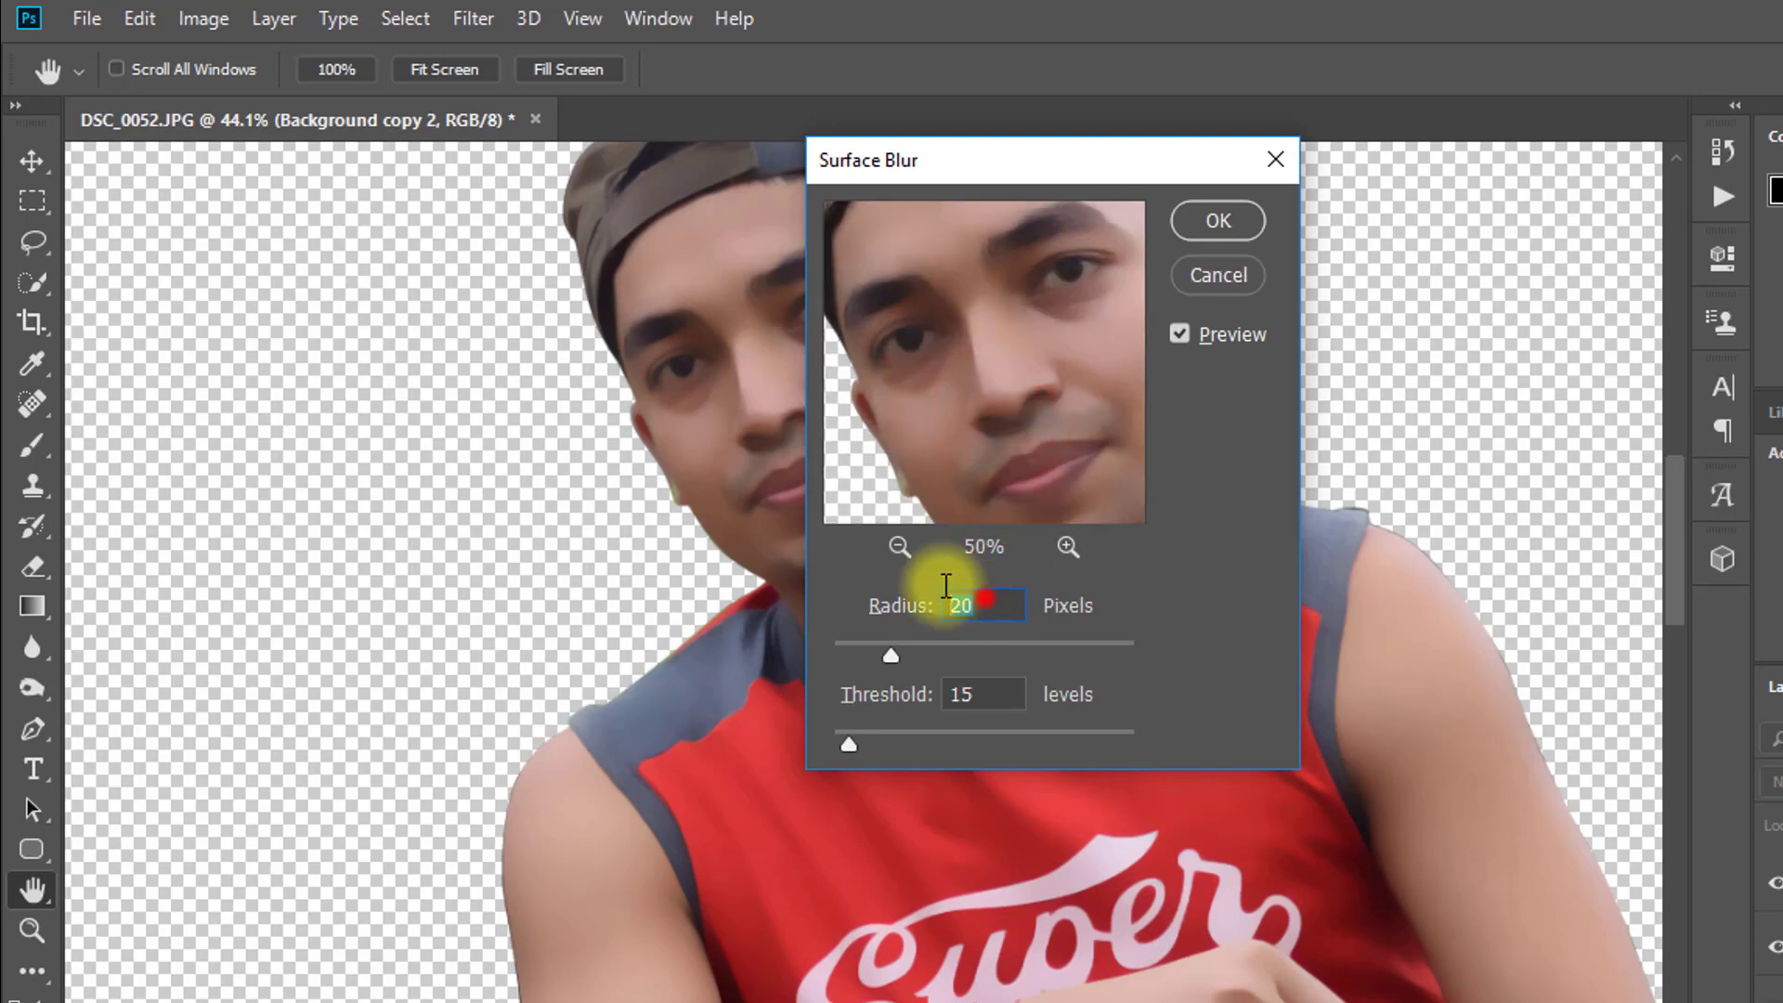
drag(888, 662, 848, 651)
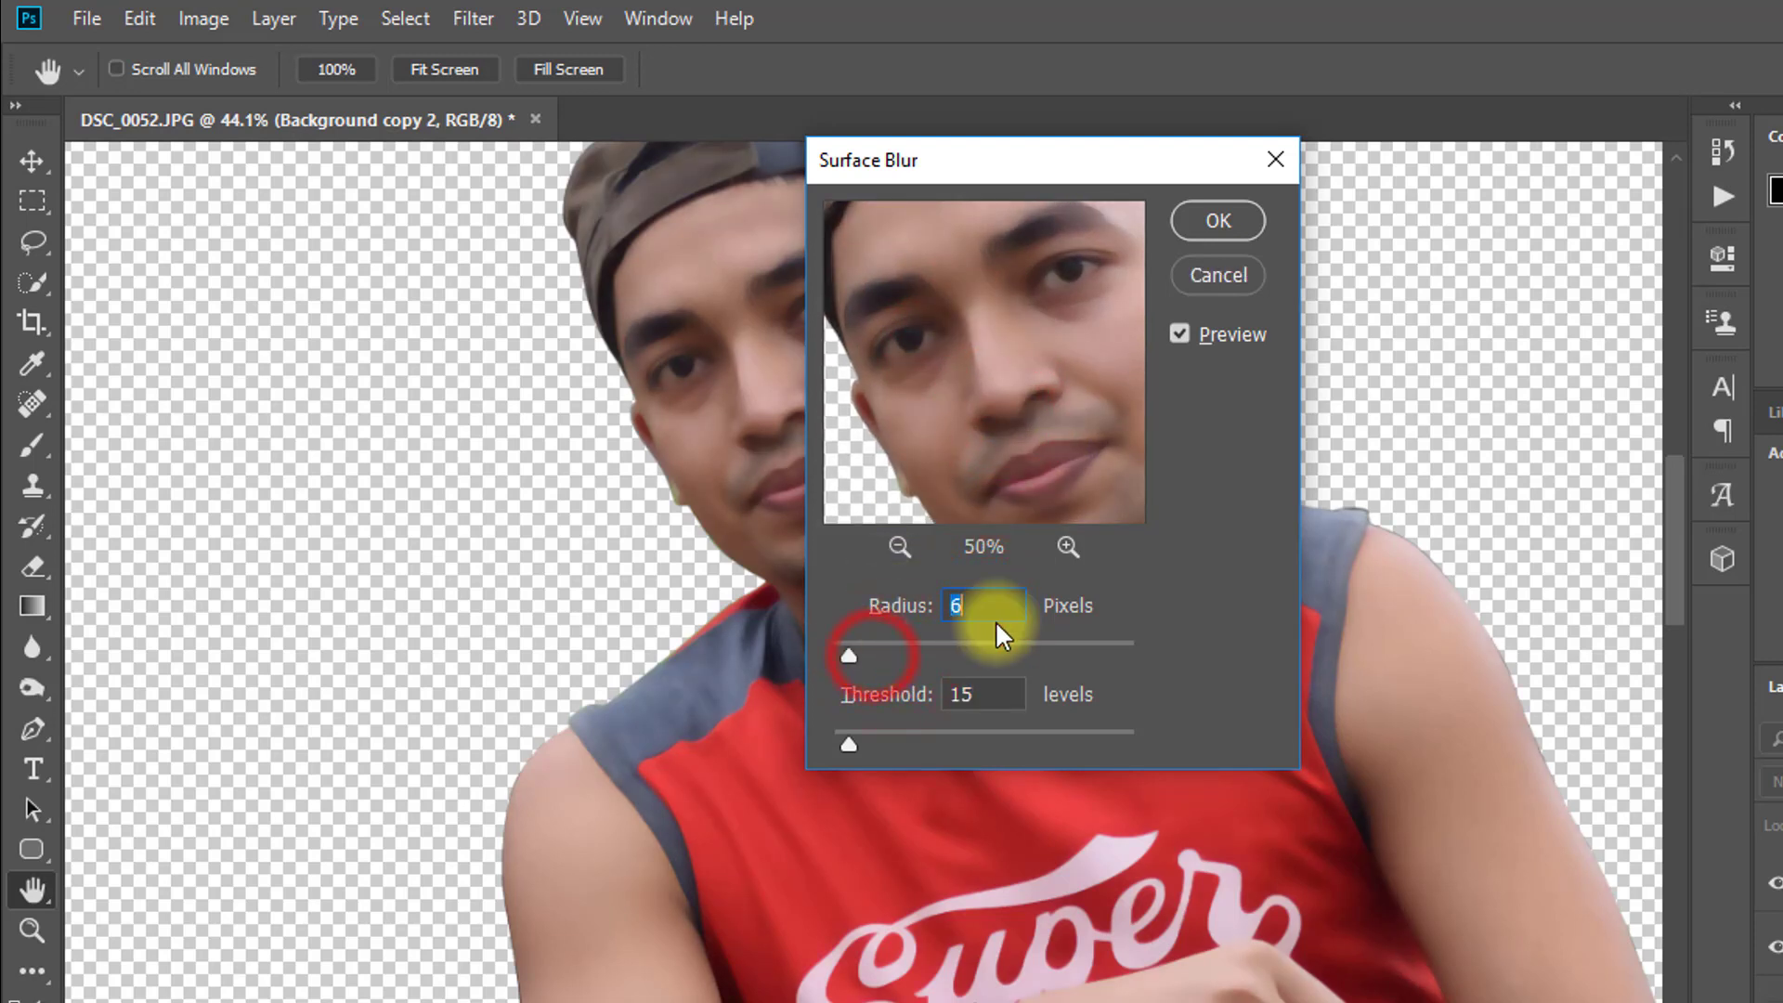
click(973, 604)
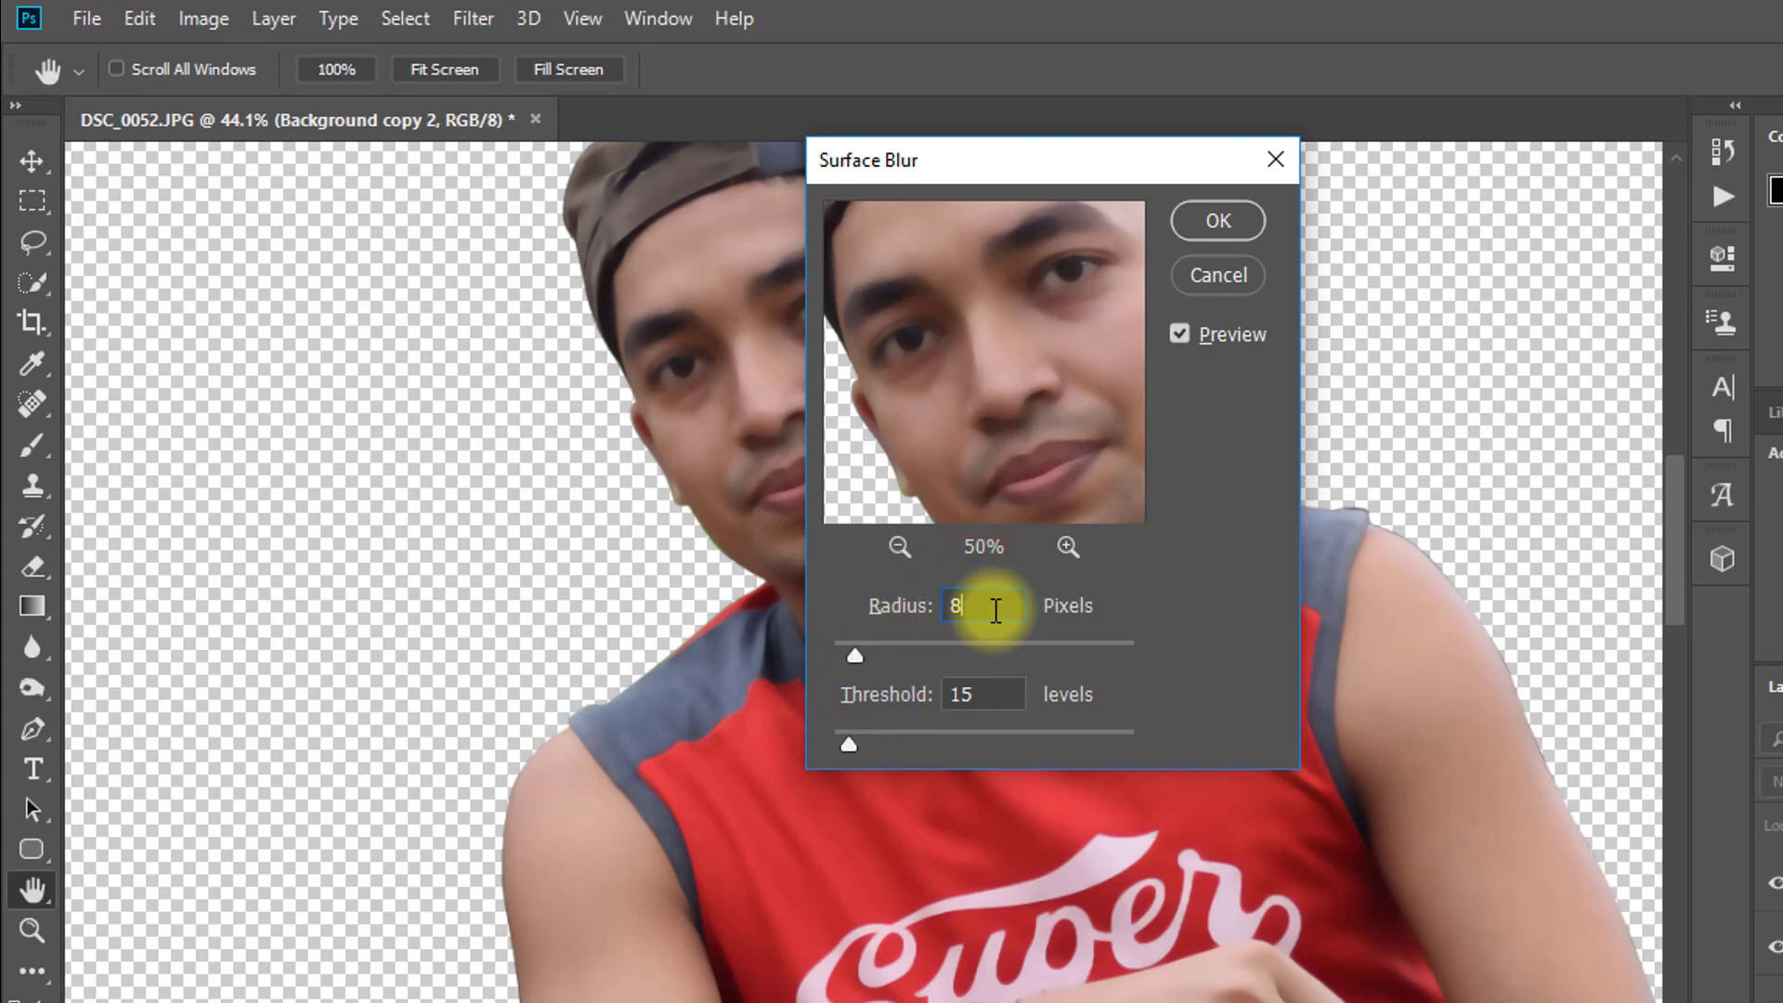
text(8)
click(1224, 221)
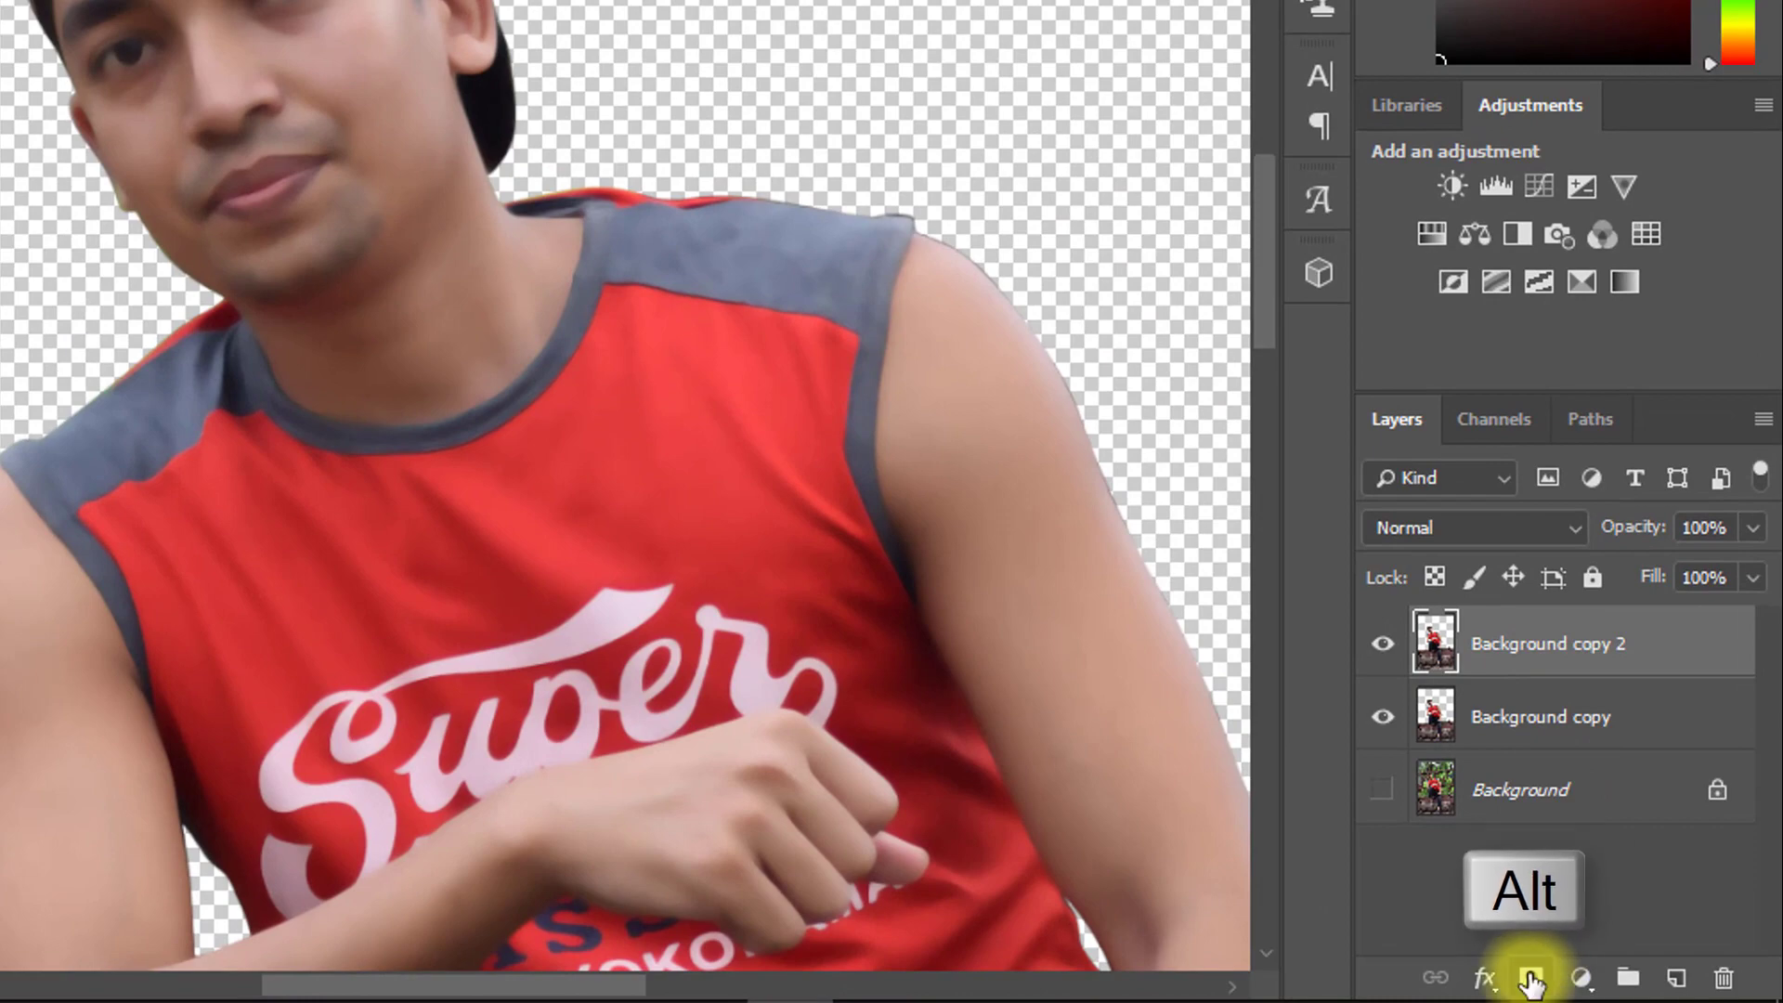
Add a black mask to the smoothed layer and ready the Brush tool with white as the foreground color
alt+click(1531, 977)
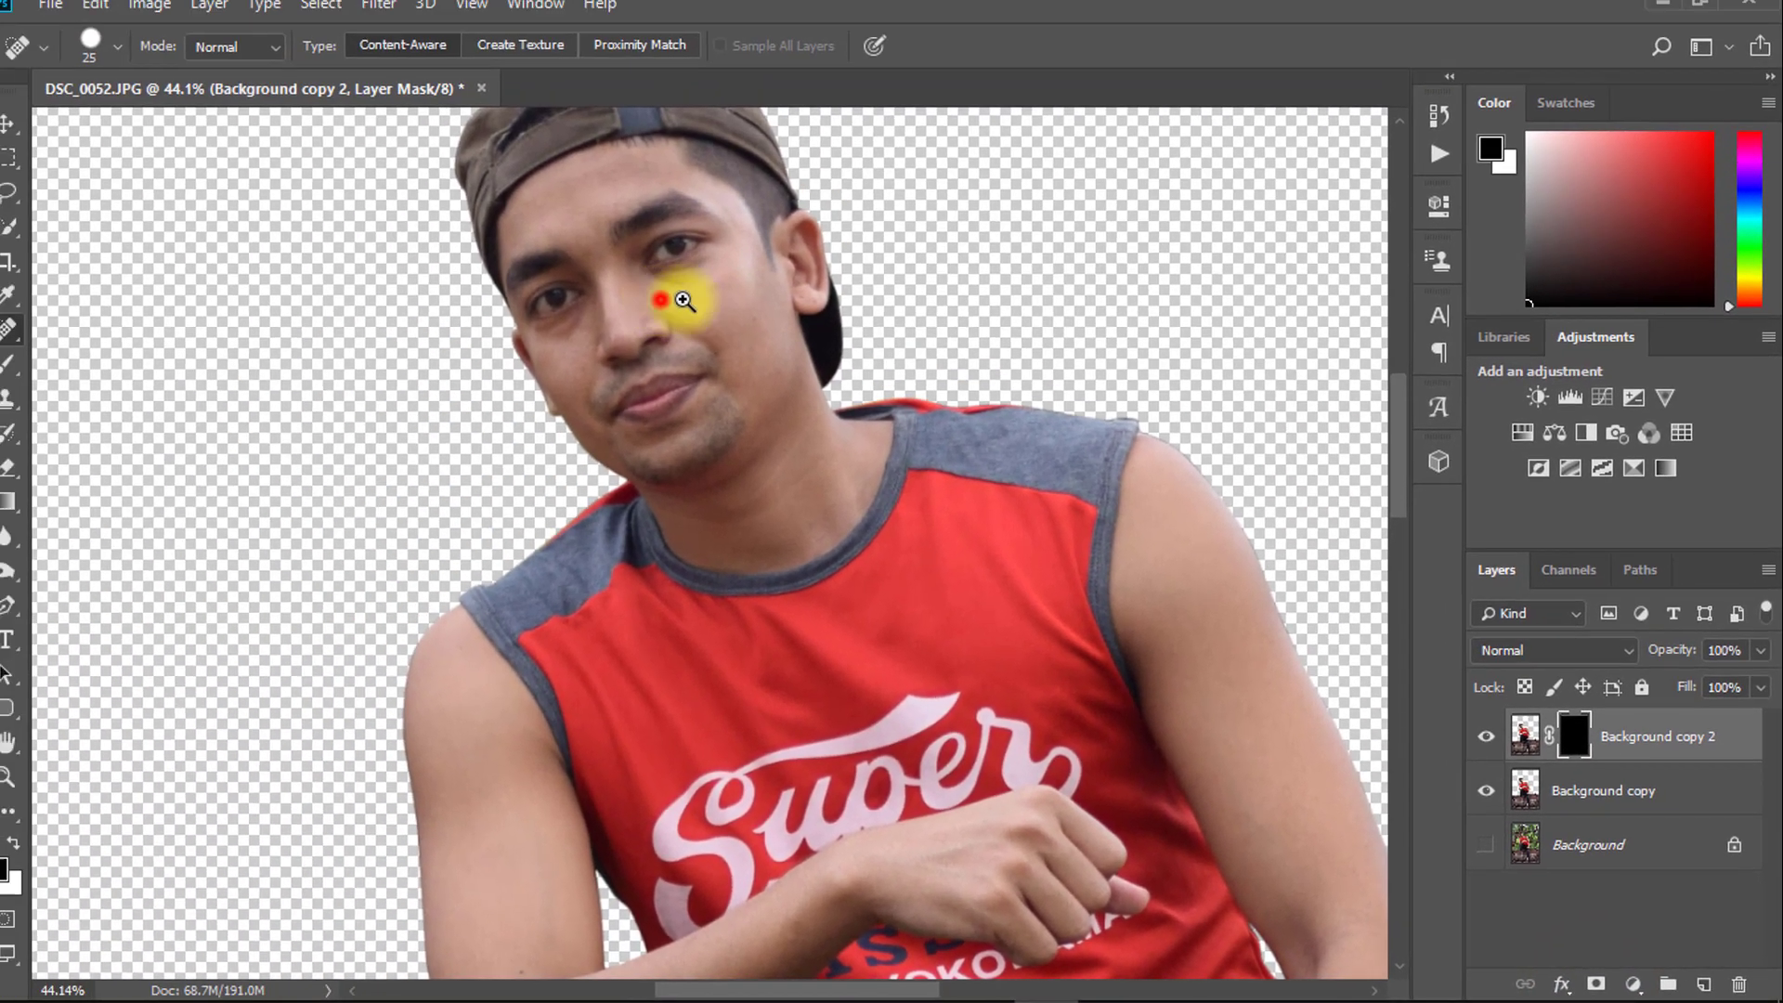
click(675, 309)
drag(835, 238, 887, 483)
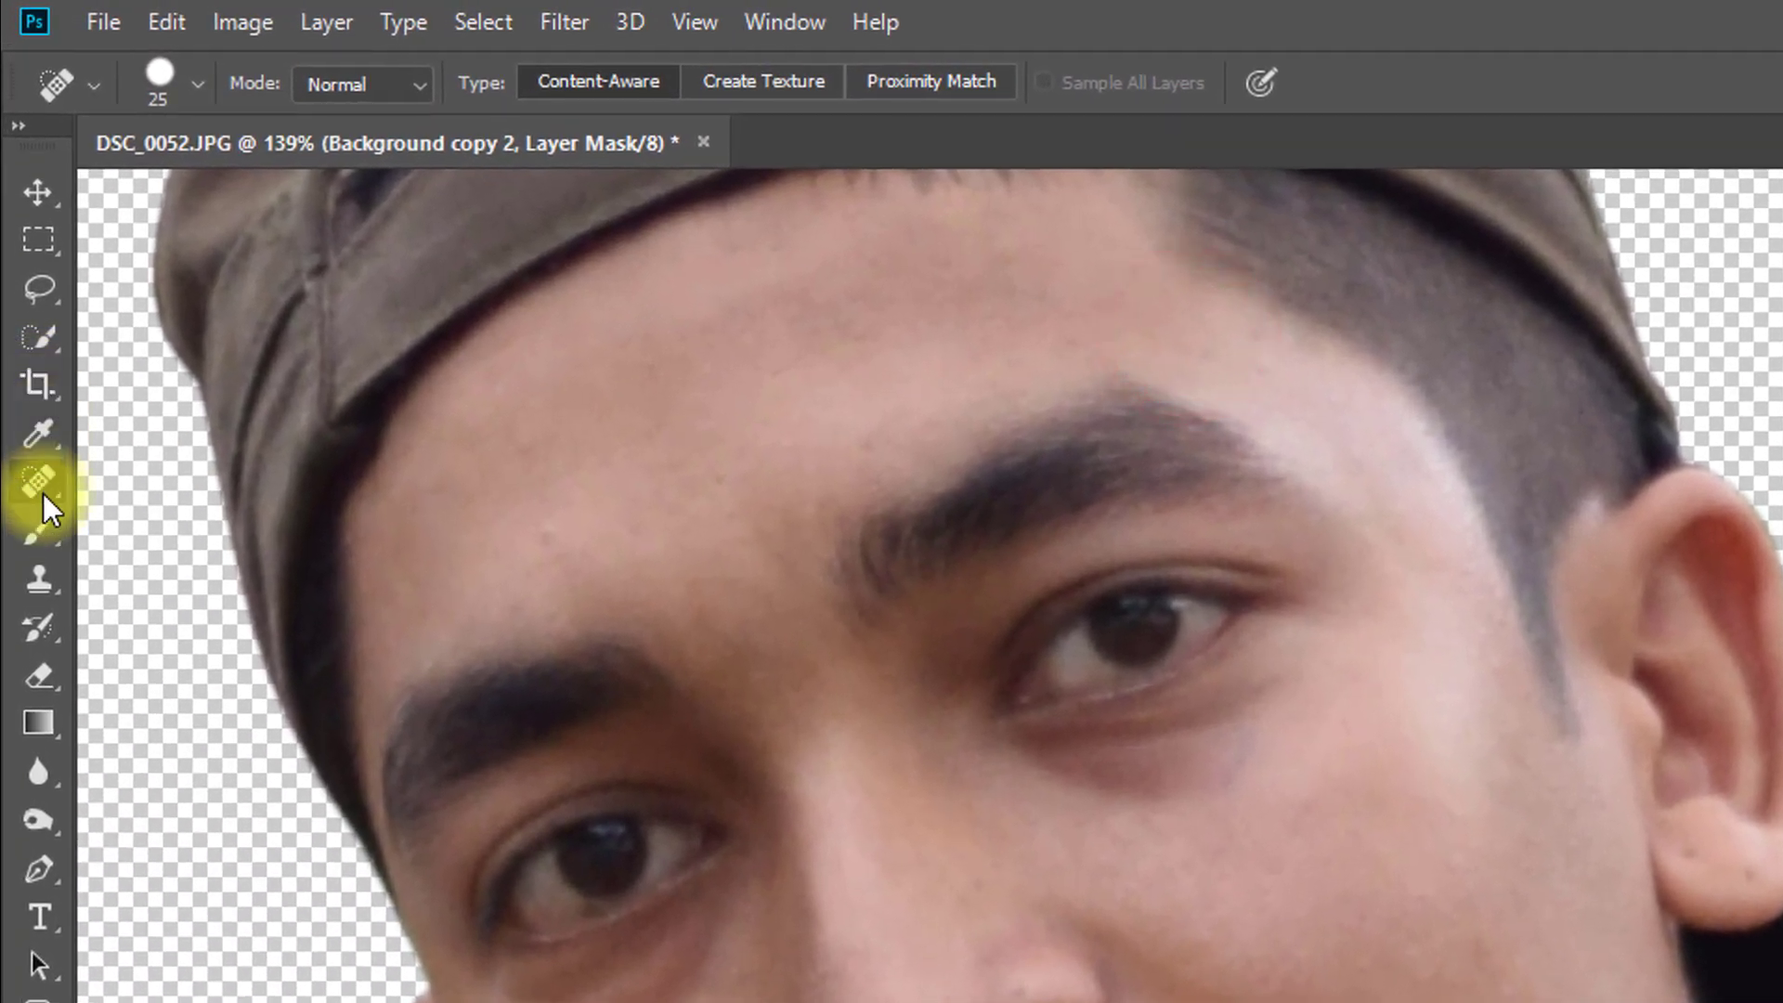
right_click(32, 366)
click(104, 533)
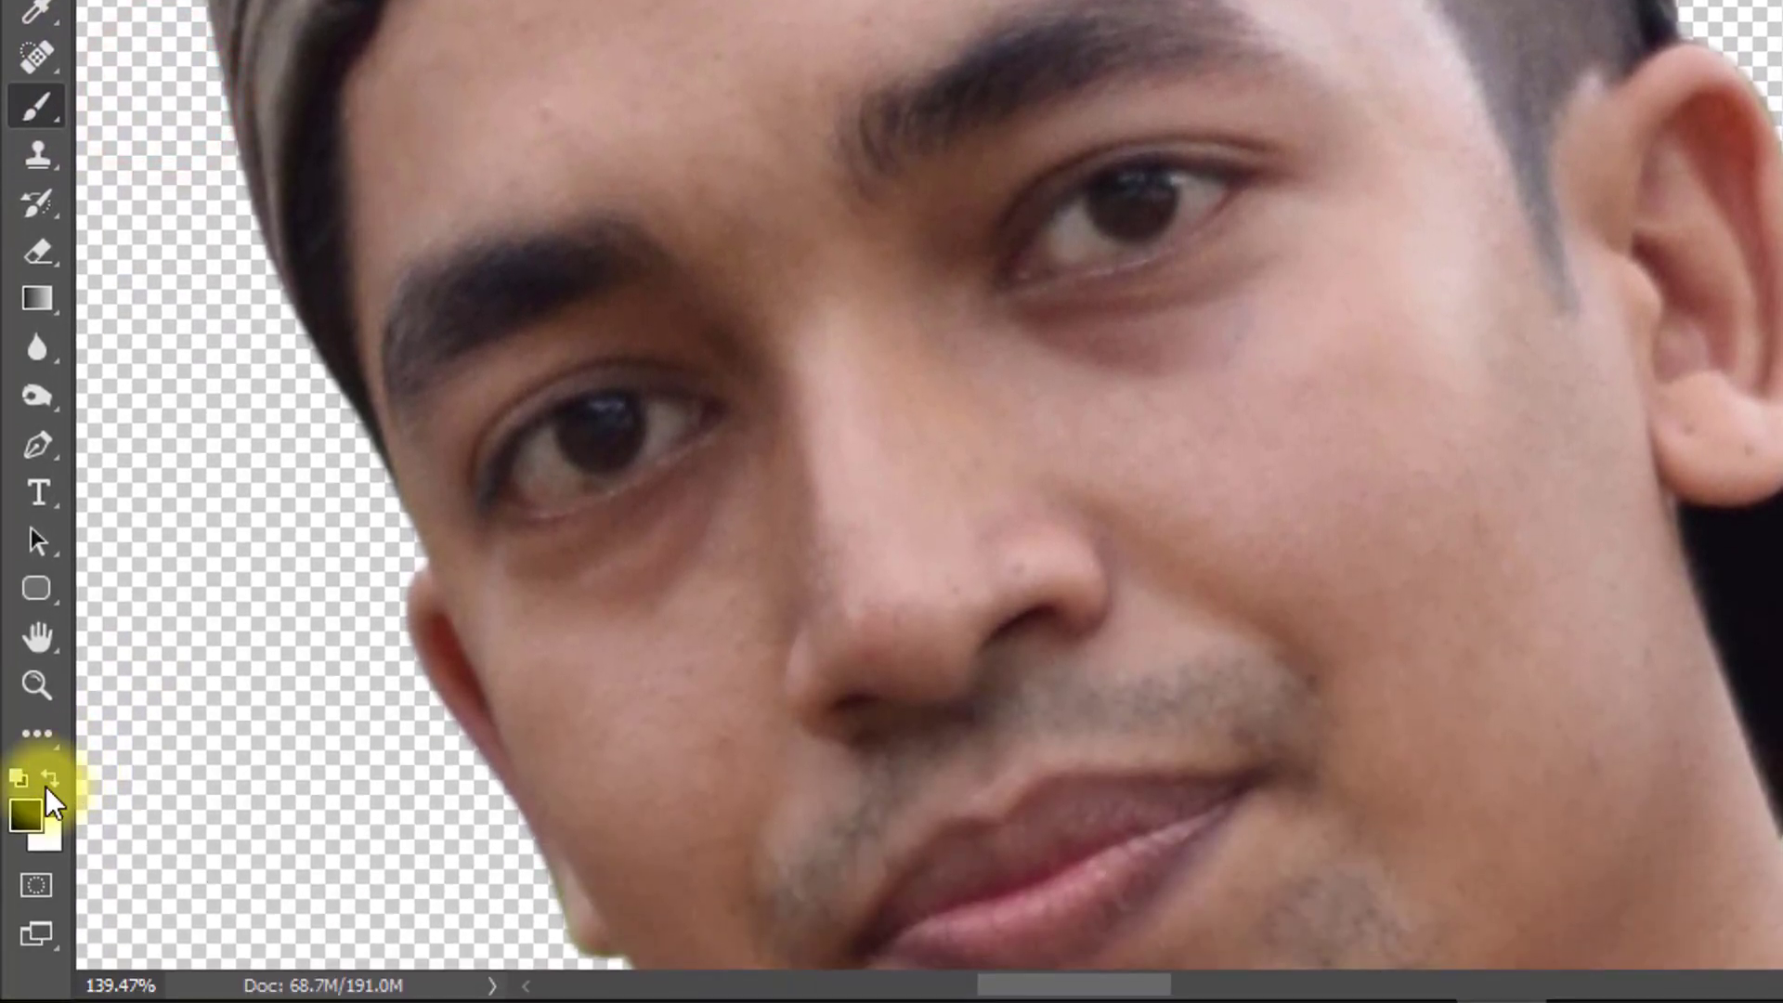
click(52, 779)
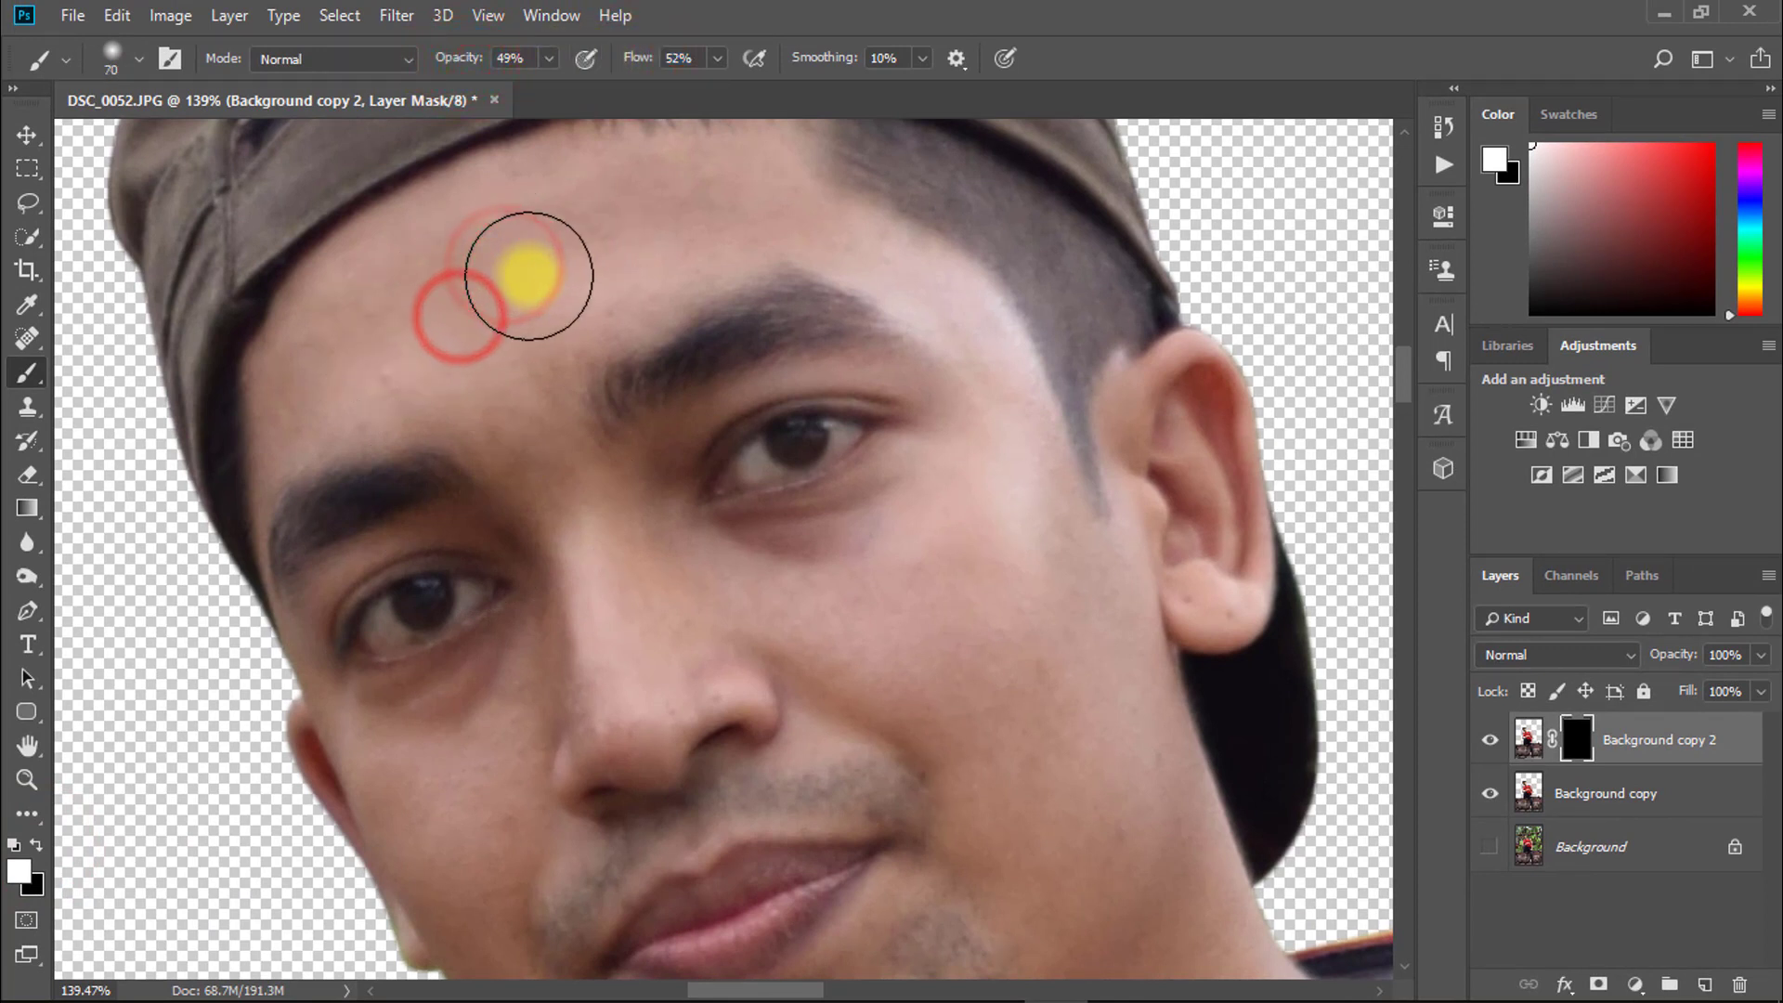
Paint the mask white over the forehead at 49% opacity and 52% flow to reveal the smoothed skin
mouse_move(306, 359)
mouse_down()
mouse_move(298, 390)
mouse_move(434, 270)
mouse_up()
mouse_move(354, 333)
mouse_down()
mouse_move(434, 259)
mouse_move(677, 199)
mouse_up()
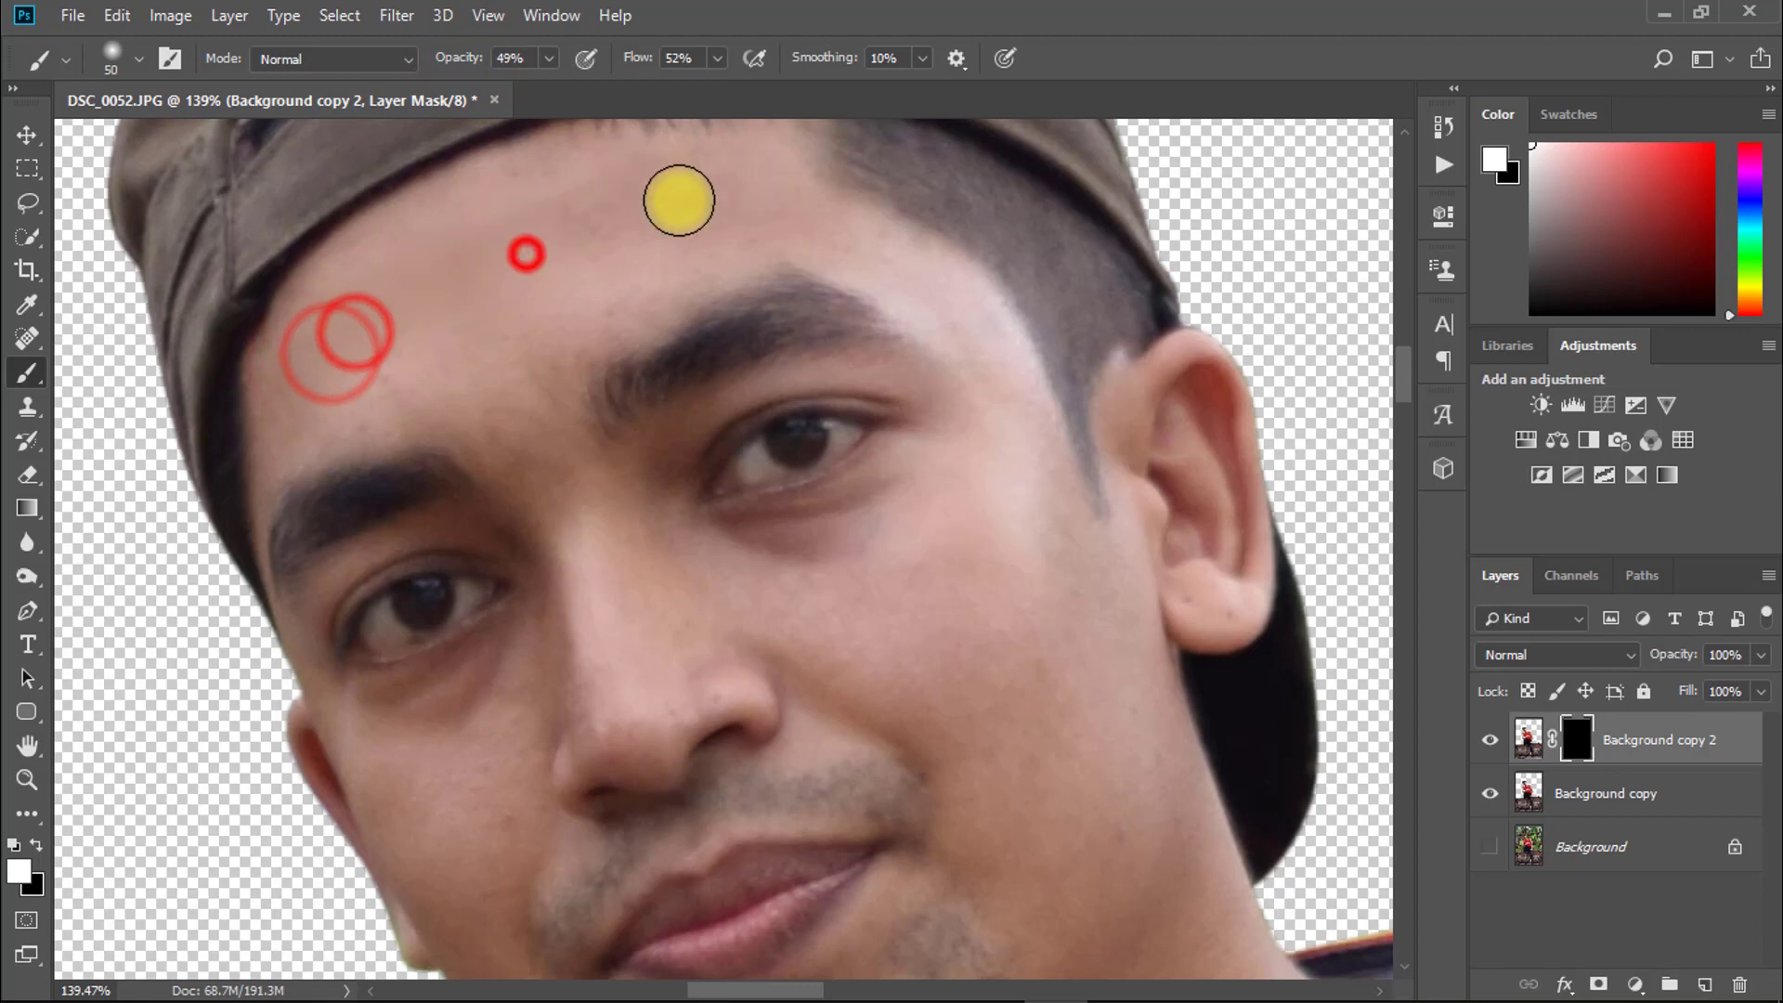
drag(565, 234, 633, 220)
click(630, 230)
click(393, 389)
click(485, 363)
mouse_move(482, 358)
mouse_down()
mouse_move(430, 335)
mouse_move(371, 358)
mouse_up()
click(246, 323)
click(246, 393)
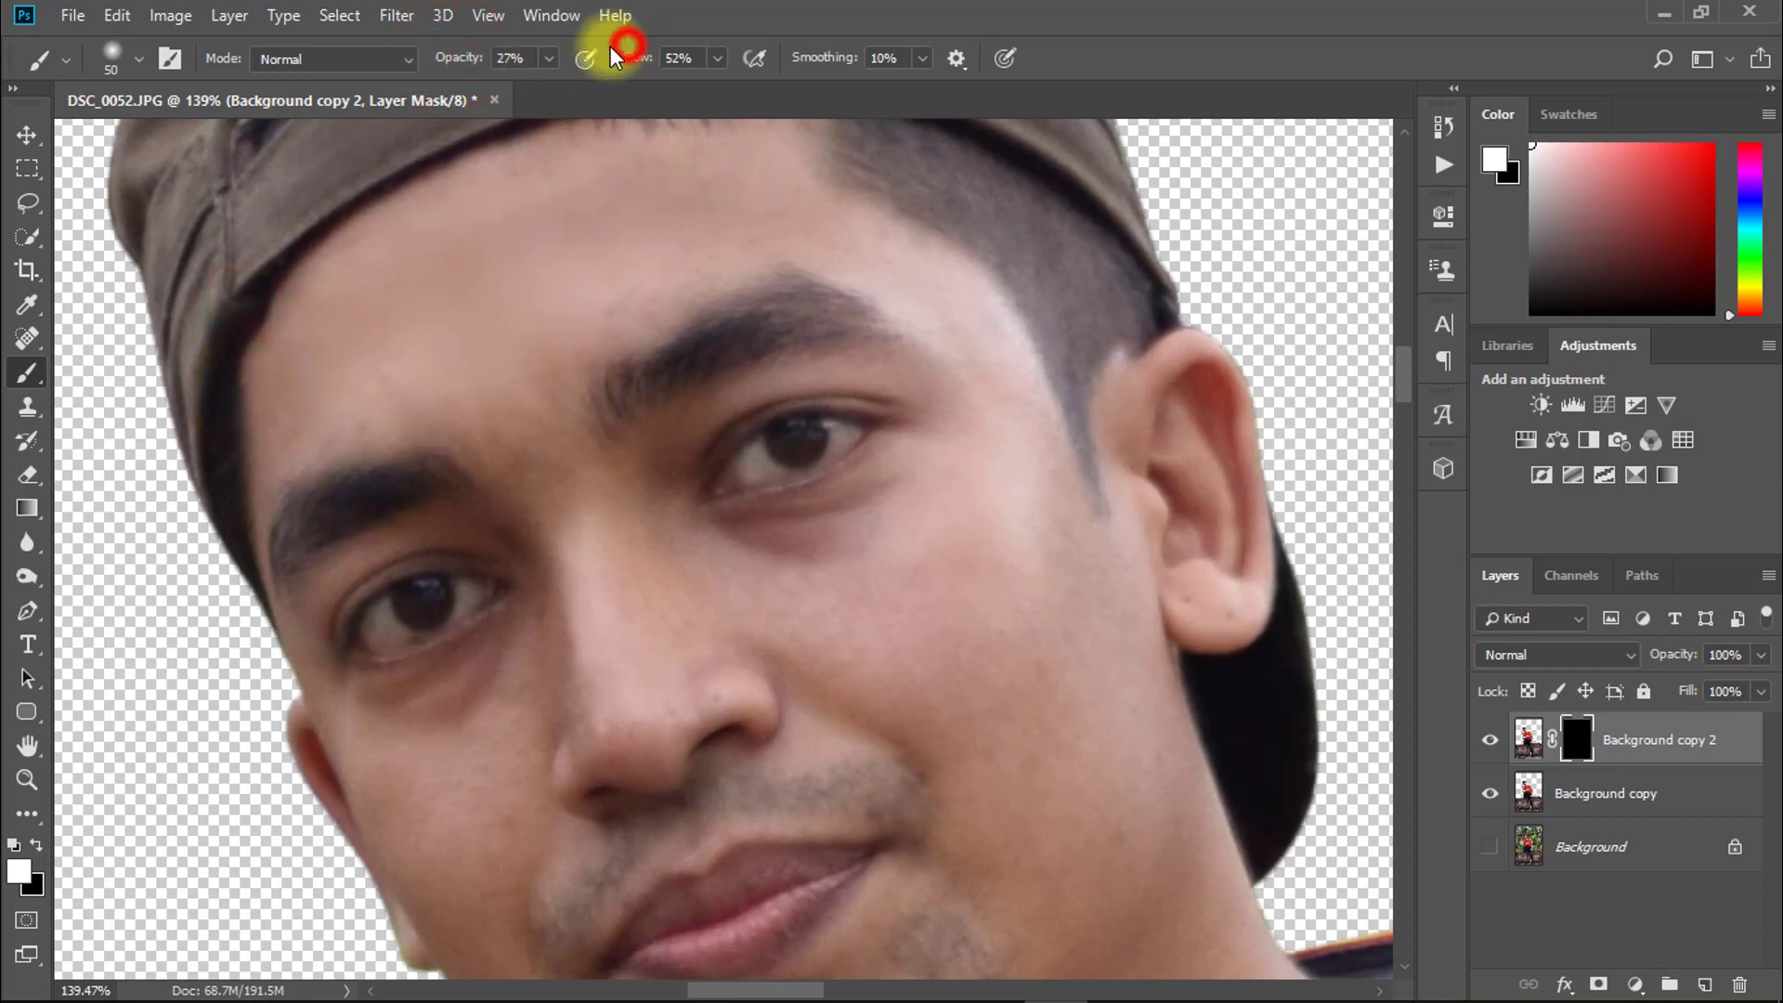
Reveal the smoothed skin beneath the eye on the image's right side at 27% opacity and 35% flow
drag(944, 514, 788, 593)
drag(744, 558, 721, 586)
drag(872, 515, 732, 550)
drag(688, 554, 660, 554)
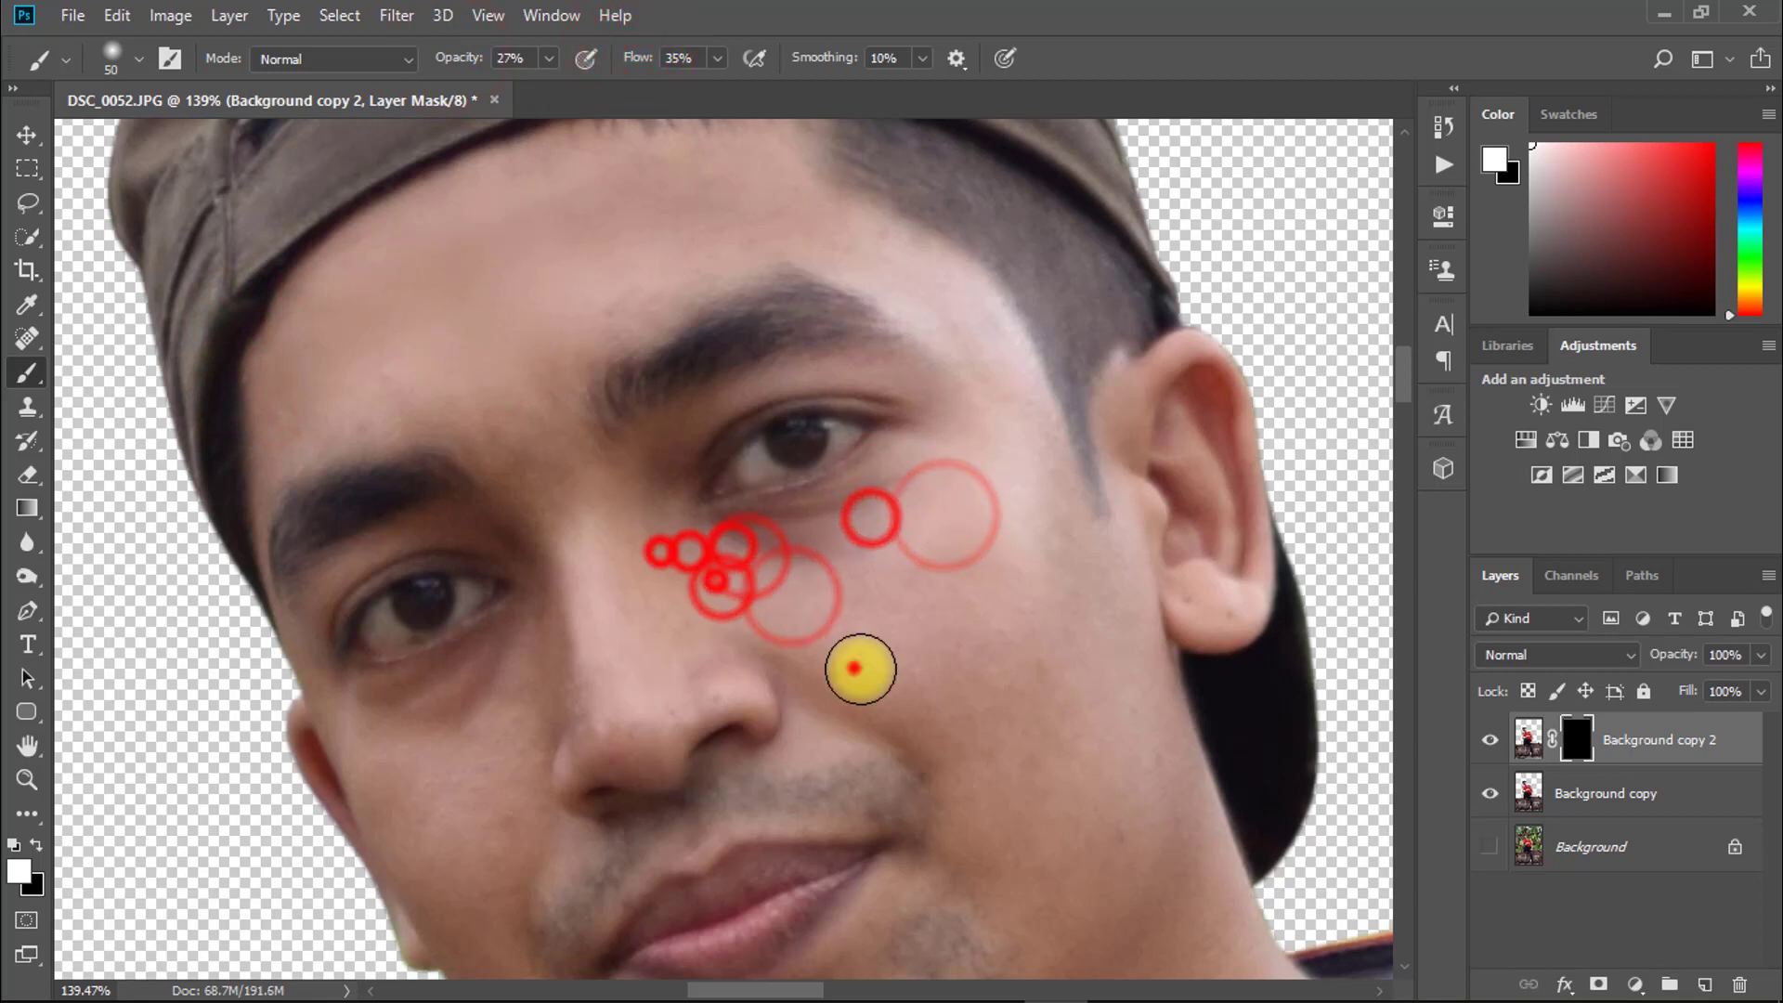
drag(856, 669, 849, 620)
Paint the mask over the cheek and jaw on the image's right side with the brush enlarged to 80
key(])
key(])
key(])
drag(999, 675, 953, 613)
drag(917, 683, 868, 626)
drag(995, 796, 944, 610)
drag(964, 474, 979, 498)
mouse_move(988, 458)
mouse_down()
mouse_move(995, 545)
mouse_move(991, 470)
mouse_up()
click(884, 573)
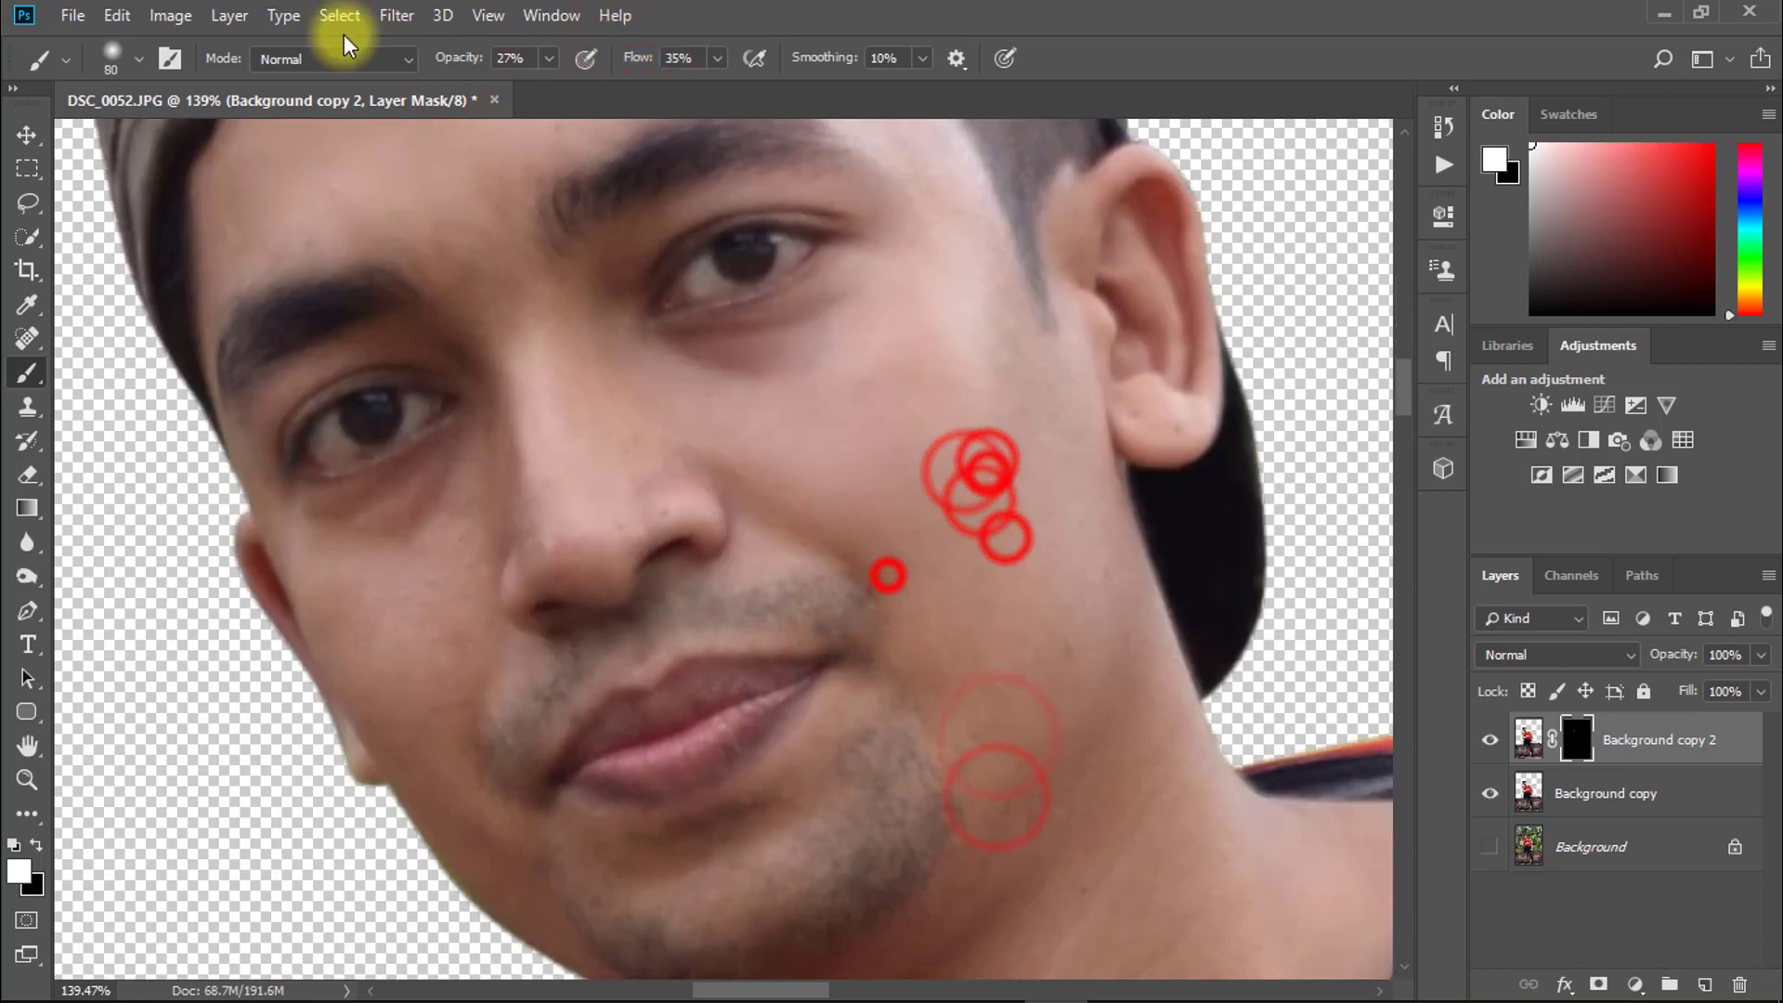
Set the brush opacity to 46% and reveal the smoothed skin on the cheek at the image's left side
drag(445, 50, 463, 50)
drag(444, 567, 387, 584)
drag(360, 643, 460, 542)
drag(470, 584, 410, 595)
drag(410, 716, 432, 750)
key([)
key([)
key([)
drag(363, 605, 381, 653)
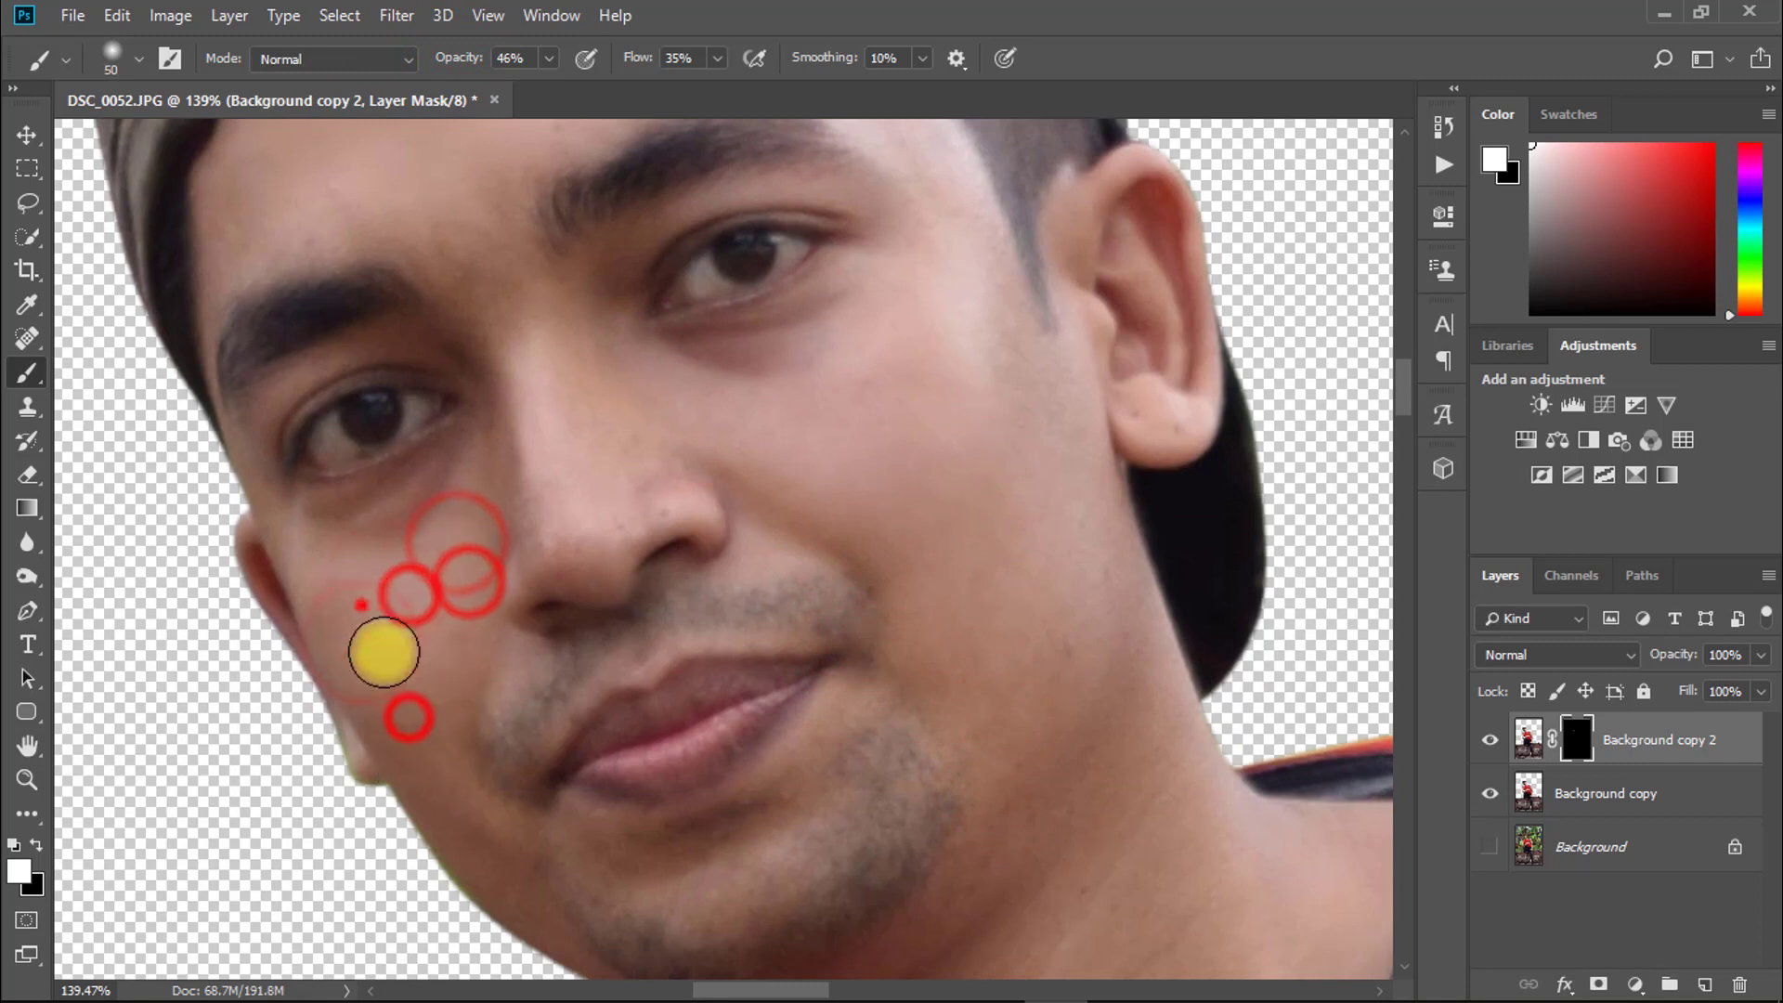
Paint the mask around the mouth, chin and lower jaw with the size 50 brush
drag(481, 783, 436, 771)
drag(626, 840, 782, 775)
drag(650, 663, 681, 658)
drag(645, 717, 570, 675)
click(989, 691)
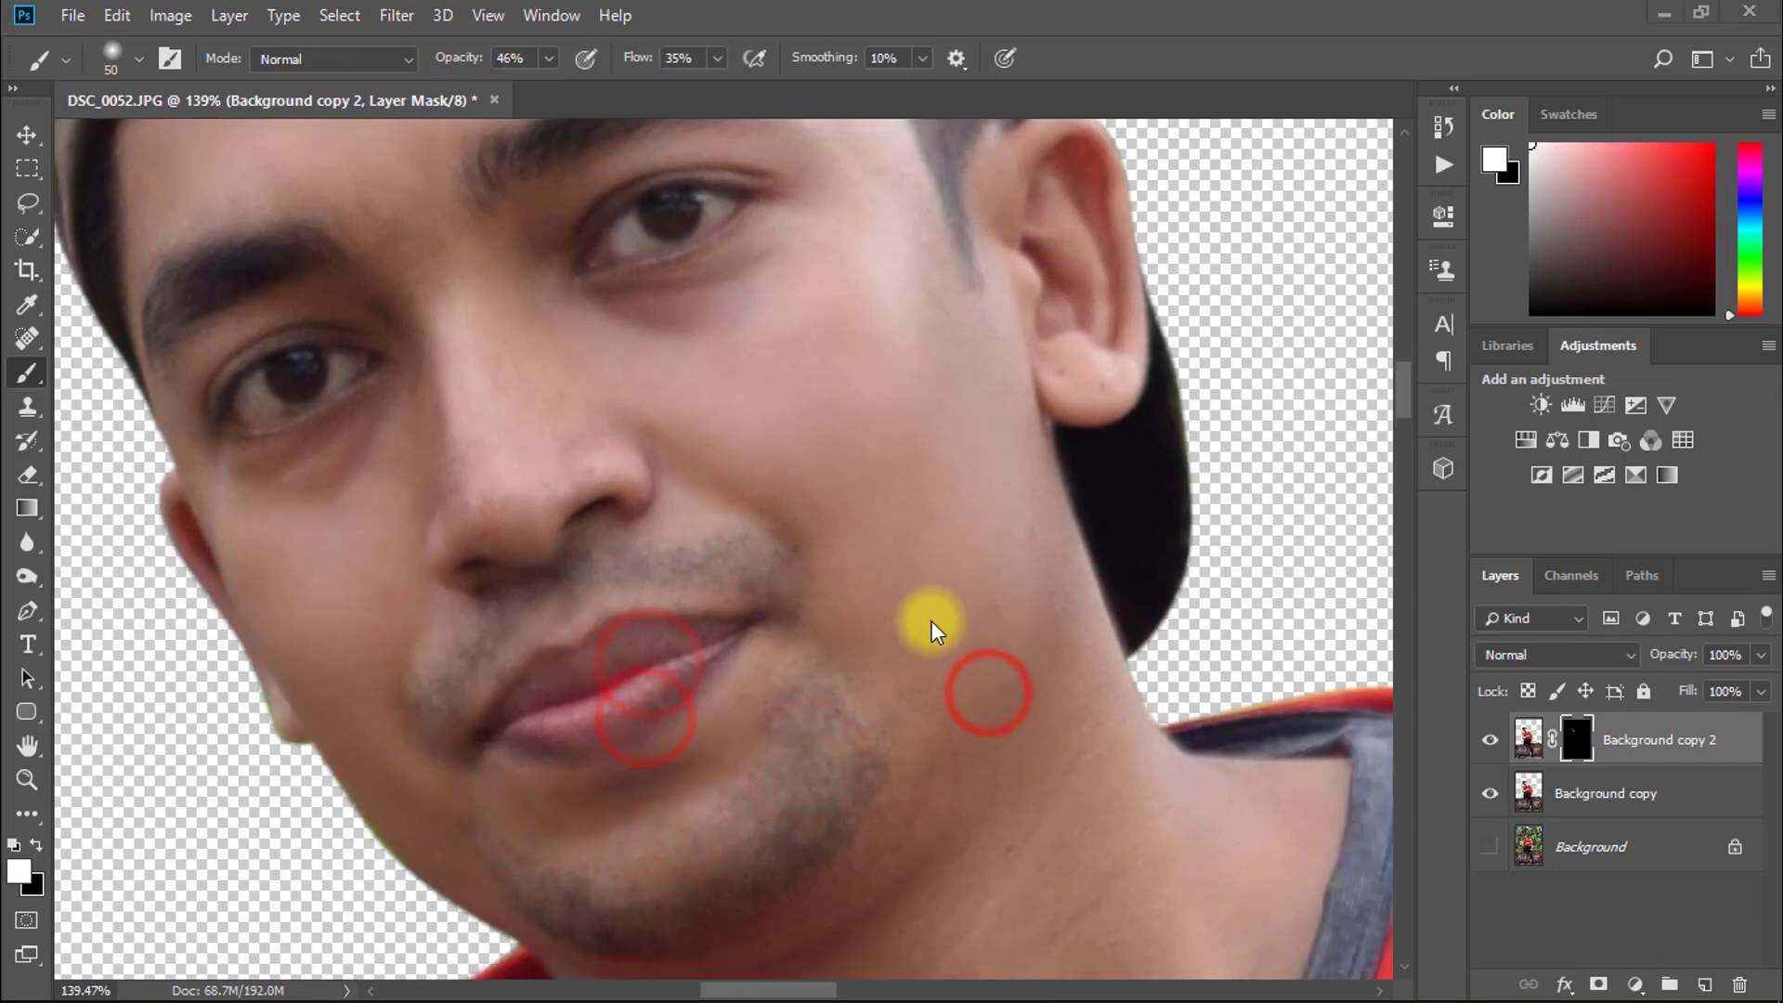
Reveal the smoothed skin below the jaw and across the upper neck
drag(934, 624, 992, 666)
drag(994, 668, 1003, 762)
drag(1012, 852, 964, 489)
drag(966, 489, 980, 439)
drag(938, 502, 778, 597)
drag(935, 550, 605, 694)
Enlarge the brush to 90 and paint the mask over the rest of the neck down to the collar
key(])
key(])
key(])
key(])
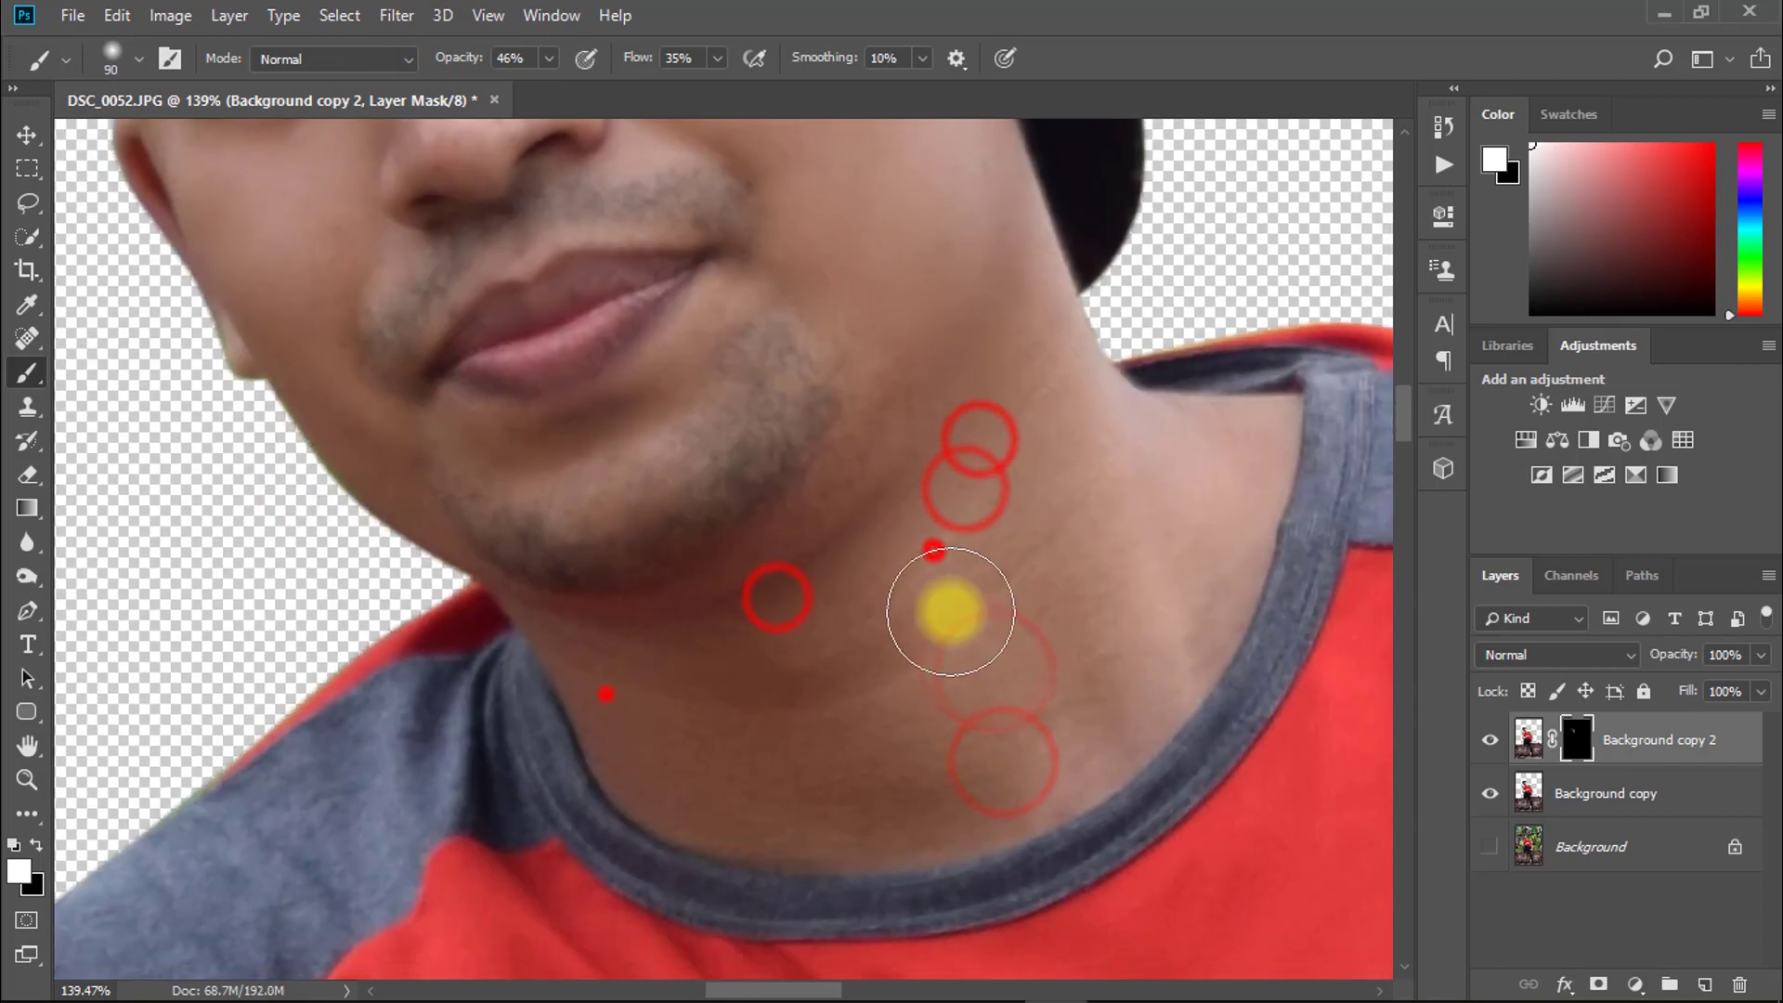
drag(617, 626, 629, 804)
drag(951, 777, 868, 796)
Enlarge the brush to 200 and reveal the smoothed skin on the bent arm and fist
scroll(905, 758, down, 5)
drag(916, 721, 1003, 490)
key(])
key(])
key(])
key(])
key(])
drag(752, 744, 680, 387)
drag(768, 573, 661, 625)
drag(1178, 501, 502, 676)
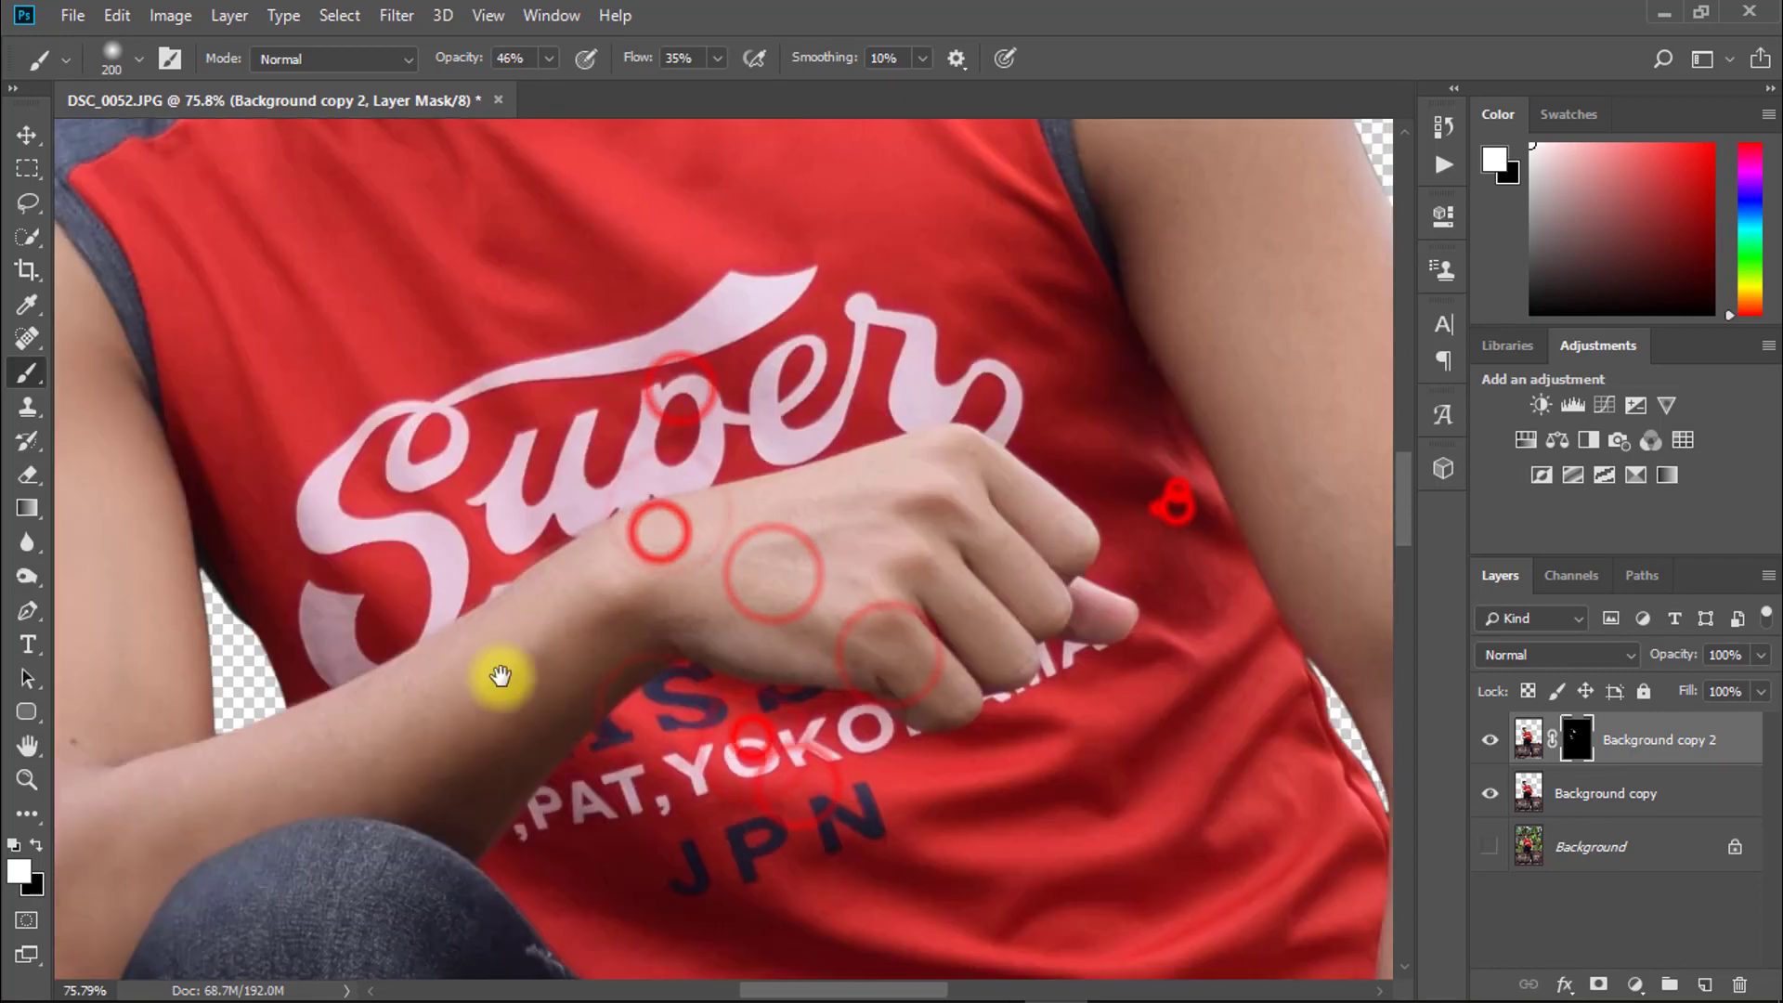
drag(693, 597, 758, 605)
mouse_move(1003, 549)
mouse_down()
mouse_move(498, 772)
mouse_move(506, 836)
mouse_up()
Paint the mask along the straight arm from the upper arm down to the watch
drag(633, 255, 793, 672)
drag(915, 688, 948, 799)
drag(957, 875, 733, 421)
drag(840, 763, 831, 526)
drag(862, 523, 865, 603)
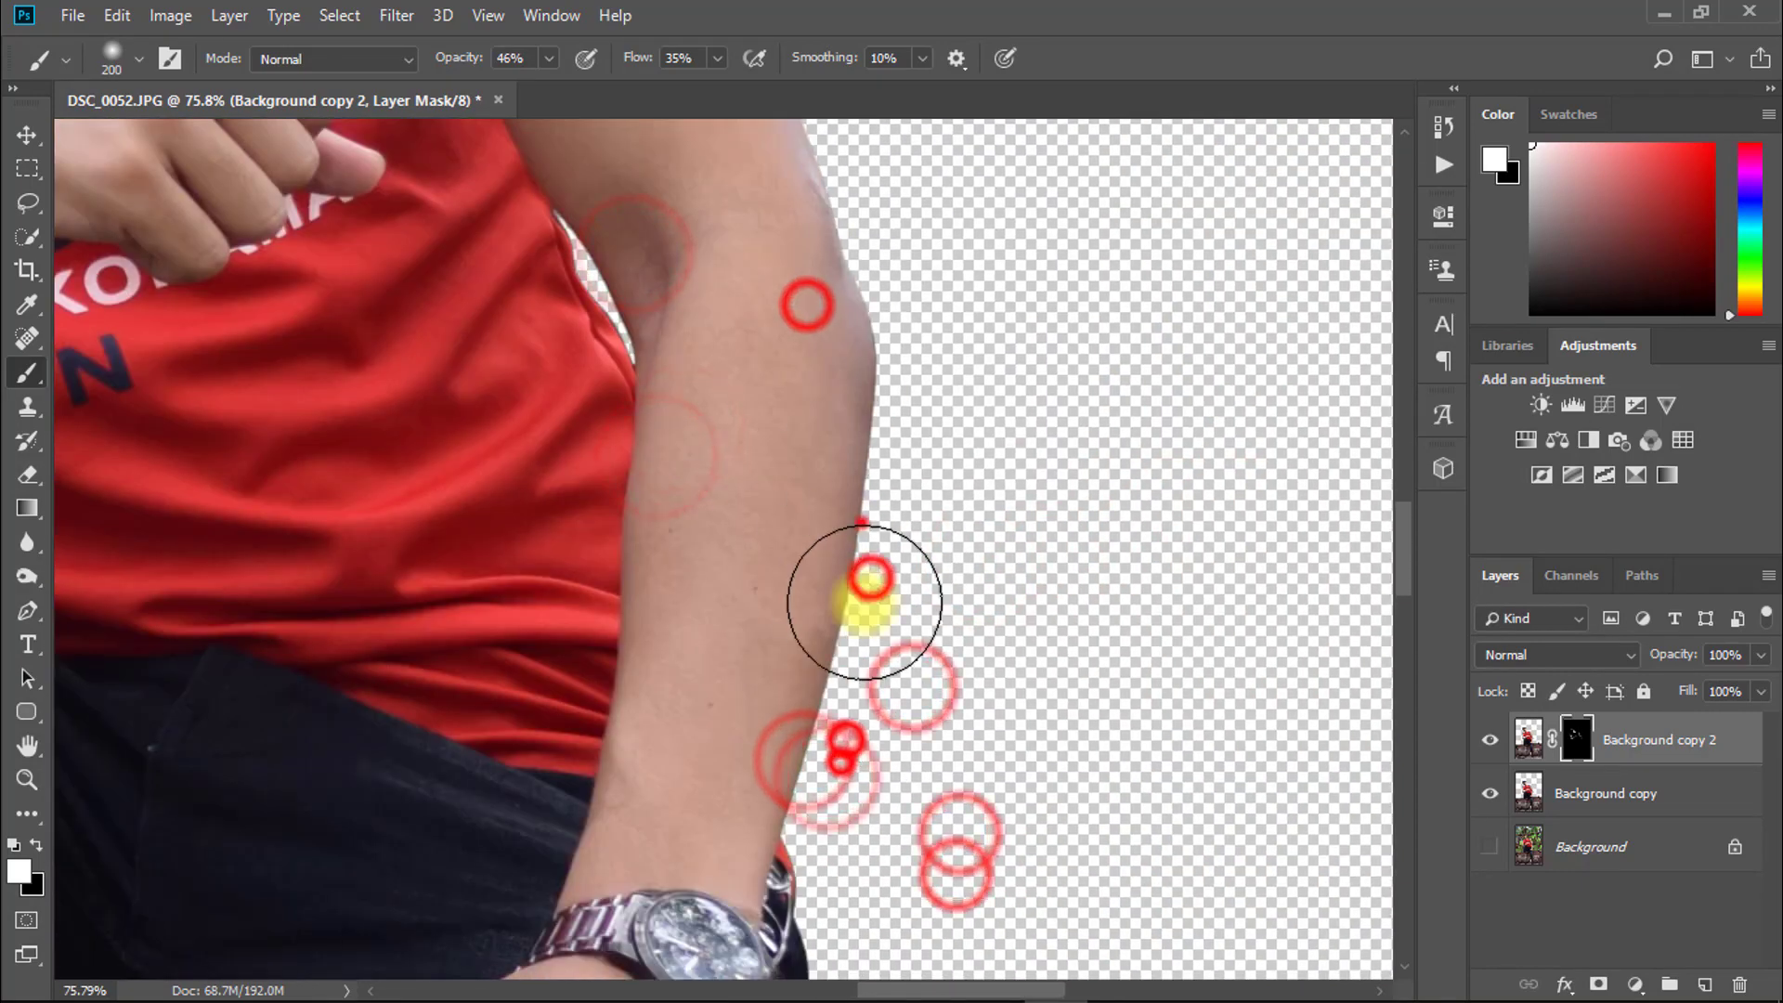
drag(845, 446, 836, 697)
drag(820, 593, 744, 594)
drag(623, 672, 856, 549)
drag(386, 657, 350, 657)
Merge the masked smooth layer with the Background copy layer and activate the Blur tool
ctrl+click(1606, 792)
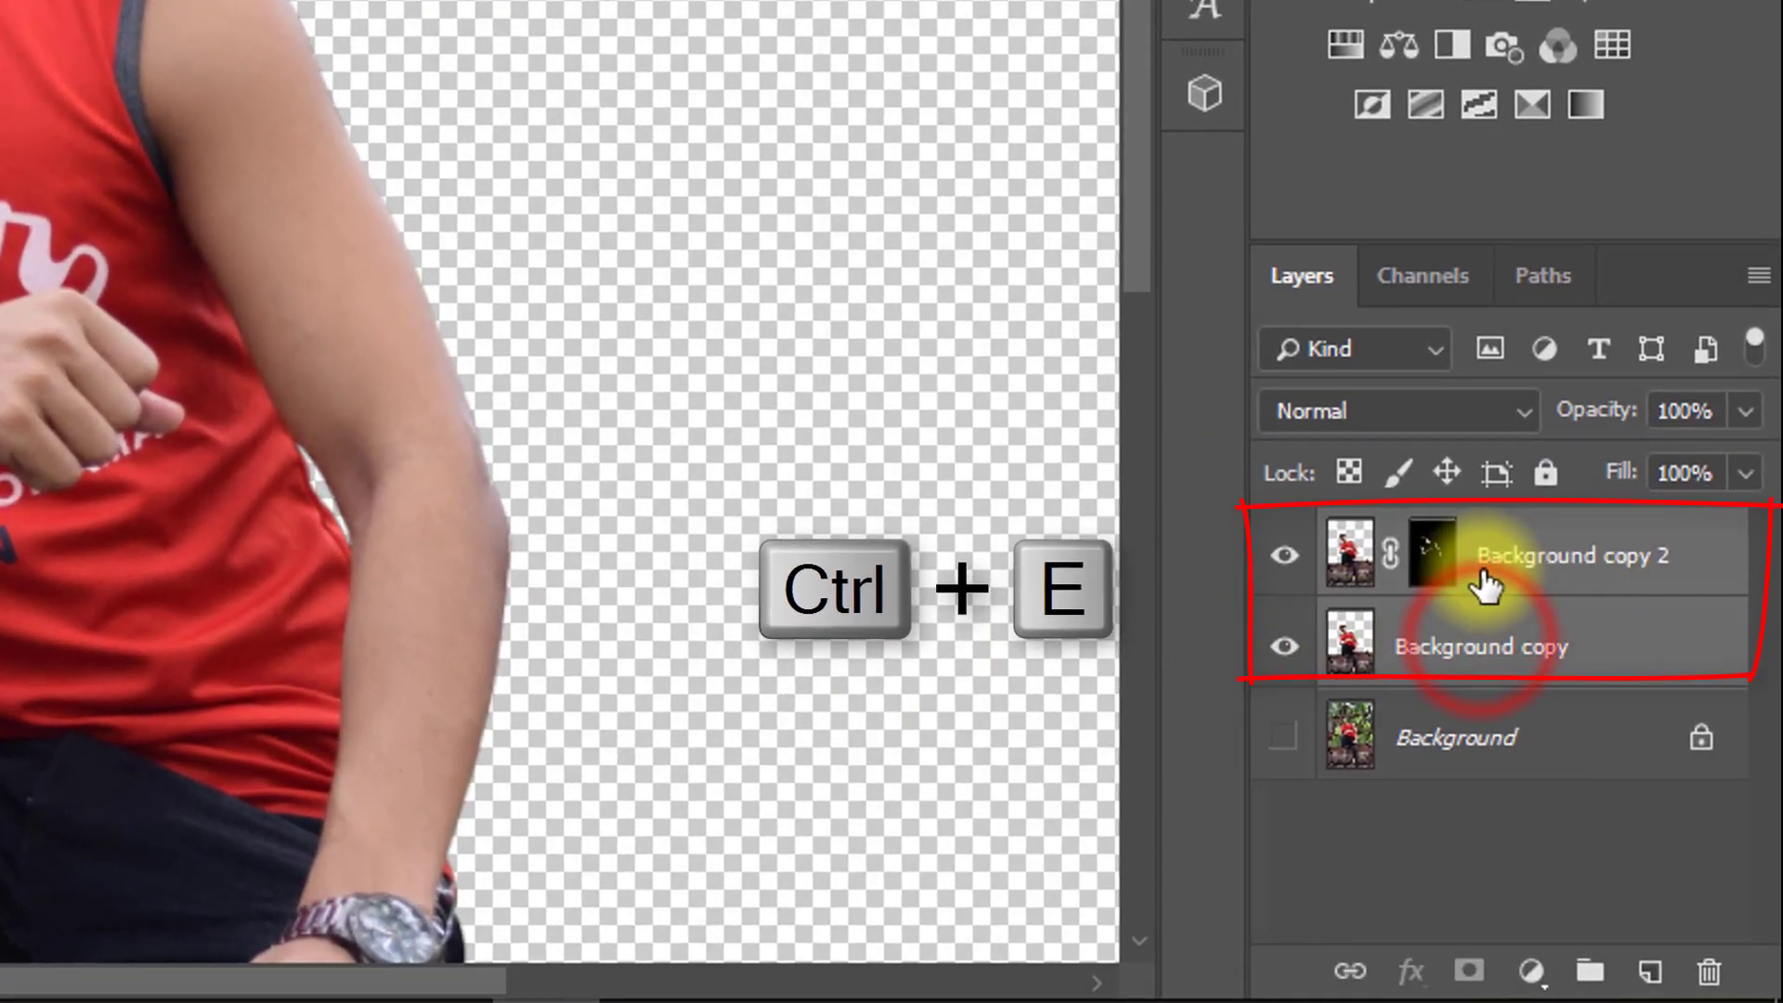
key(ctrl+e)
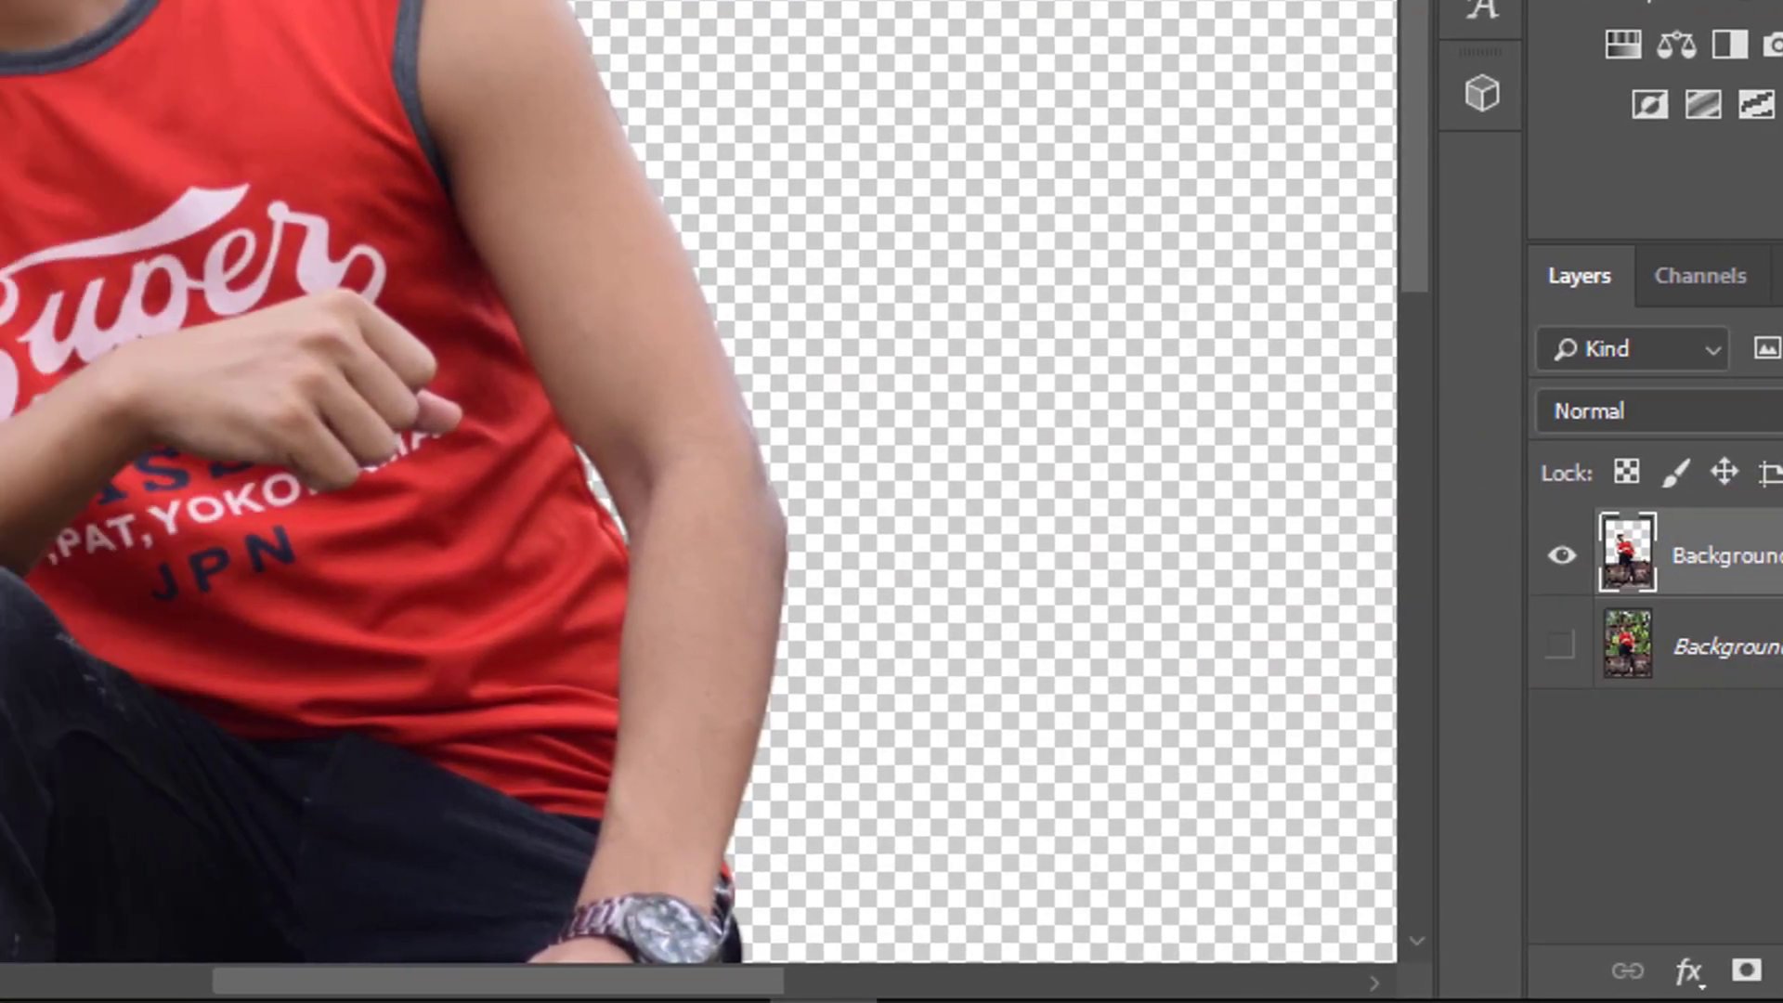
drag(44, 218, 149, 262)
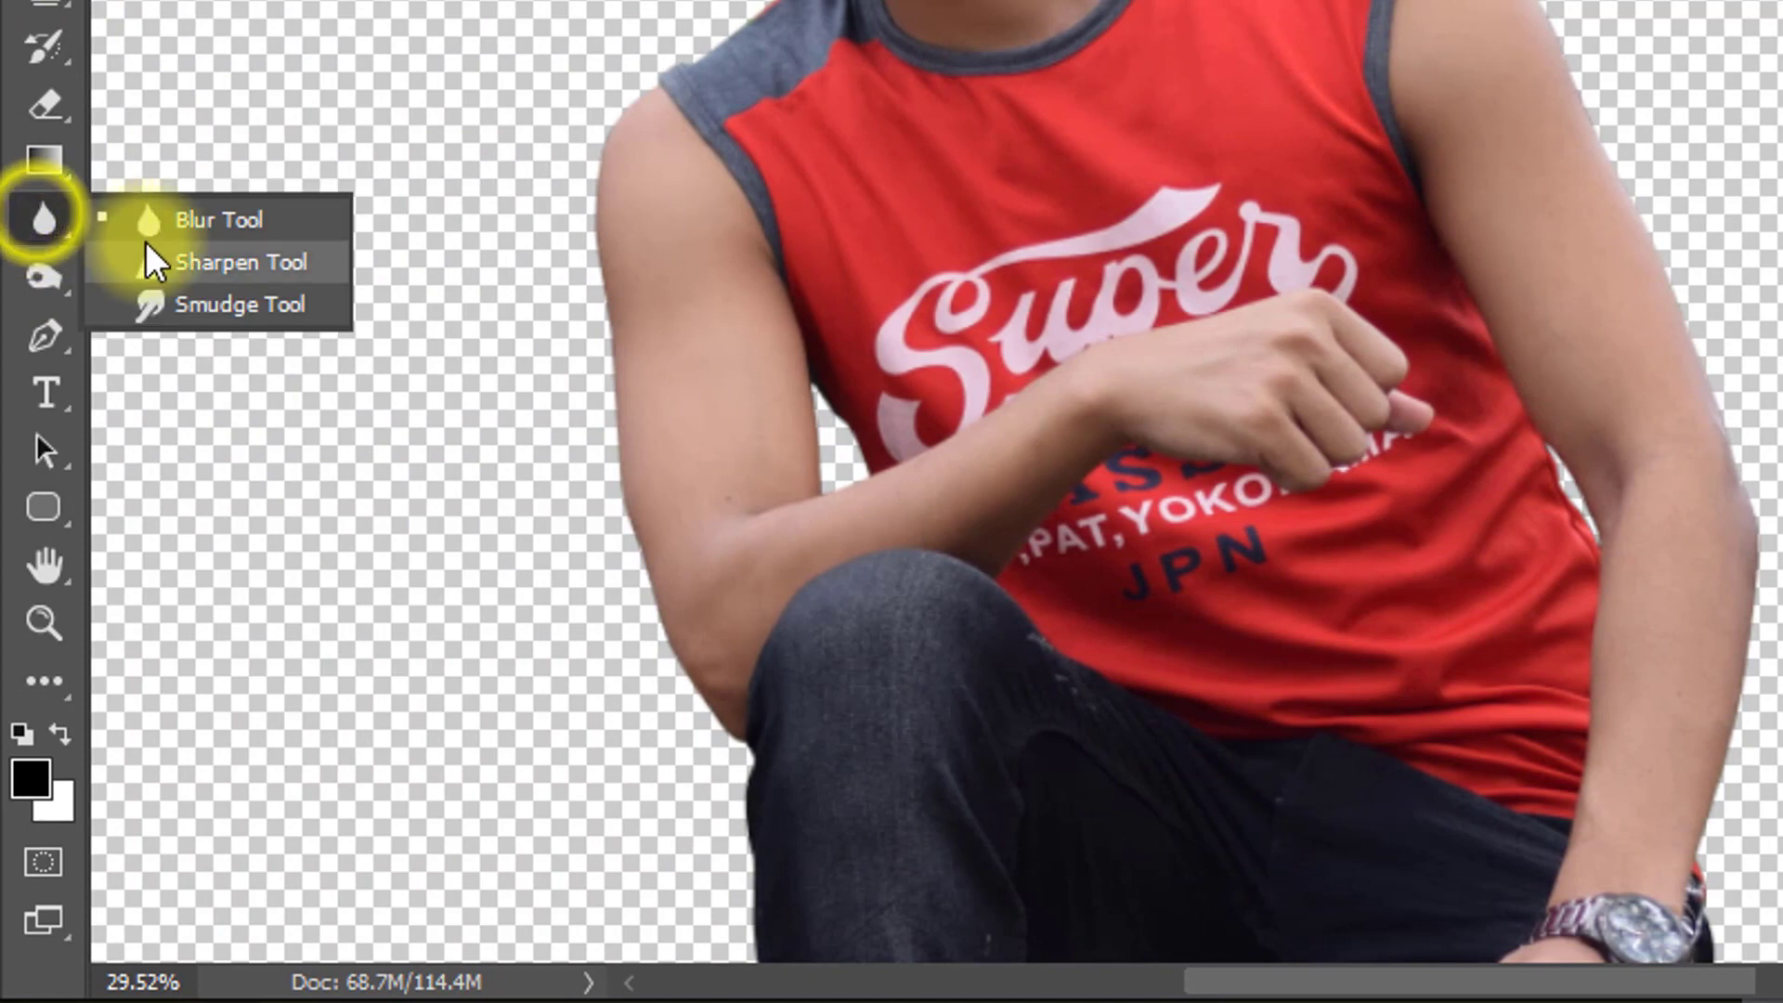
click(199, 226)
Blur the cutout edge along the shoulder and upper arm on the image's left side at size 30, 100% strength
drag(498, 275, 771, 243)
drag(960, 39, 804, 442)
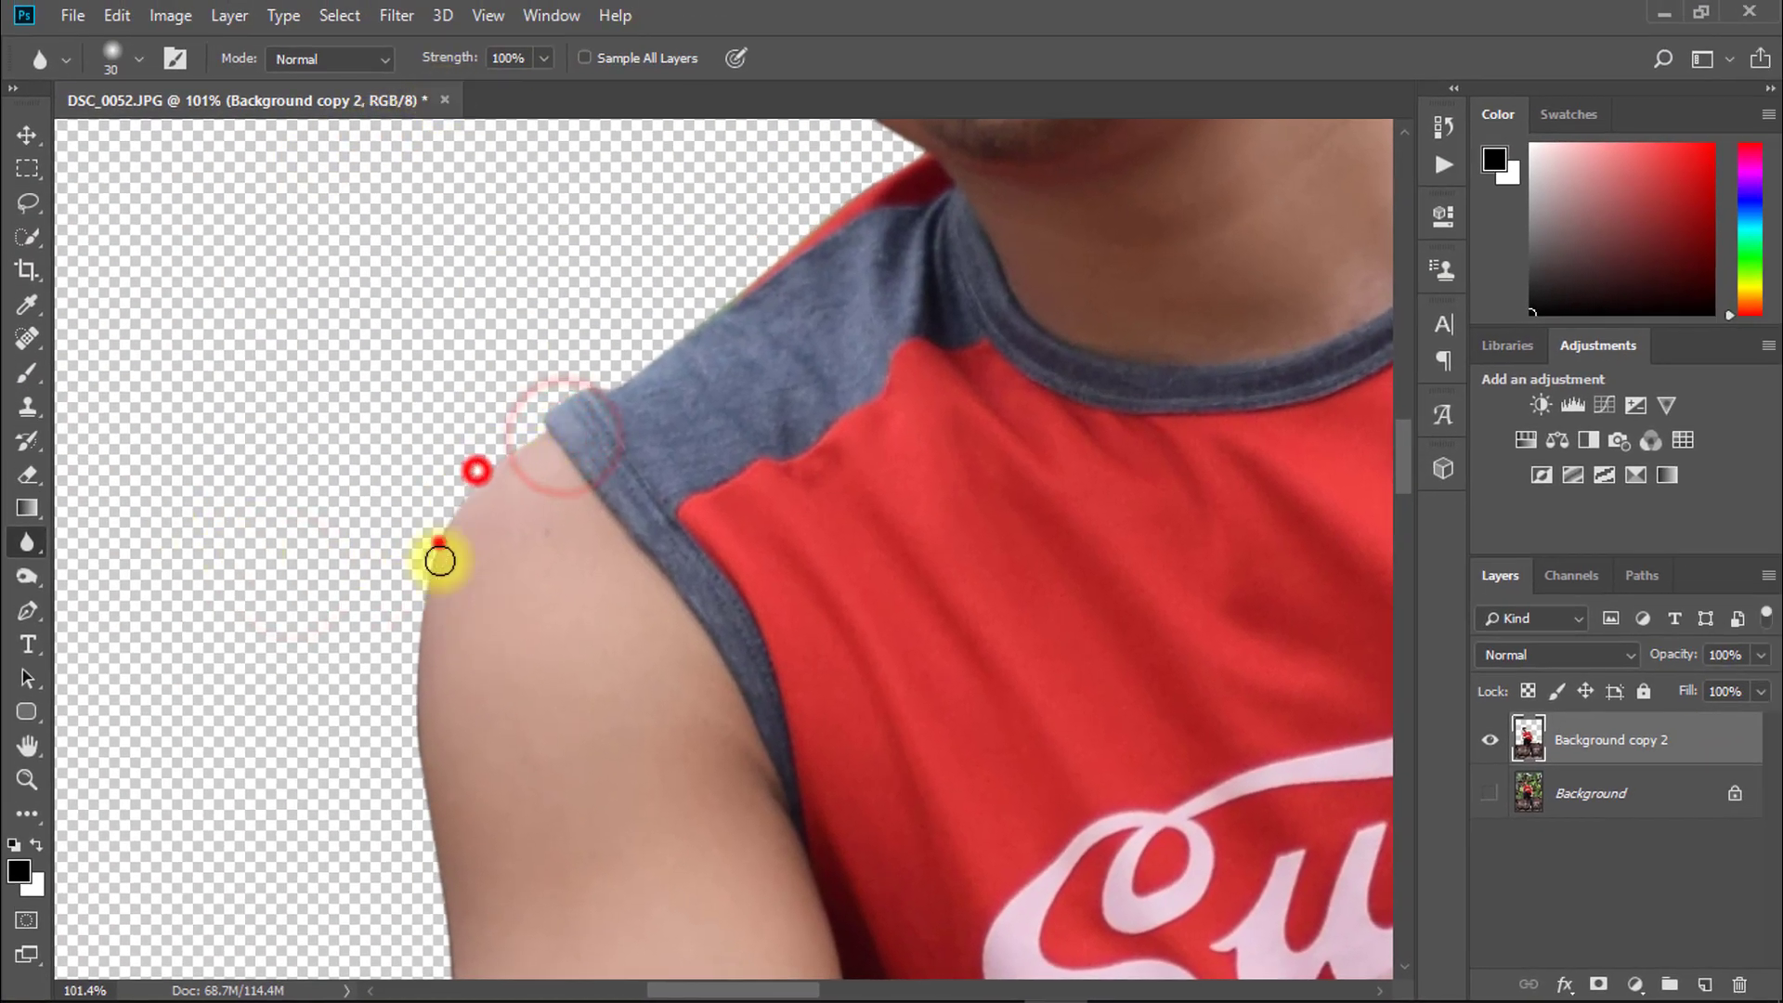
drag(440, 561, 420, 615)
mouse_move(403, 733)
mouse_down()
mouse_move(399, 546)
mouse_move(428, 665)
mouse_up()
mouse_move(449, 804)
mouse_down()
mouse_move(419, 492)
mouse_move(421, 537)
mouse_up()
drag(430, 695, 426, 749)
drag(471, 866, 437, 550)
mouse_move(440, 574)
mouse_down()
mouse_move(475, 725)
mouse_move(530, 824)
mouse_up()
mouse_move(501, 756)
mouse_down()
mouse_move(601, 948)
mouse_move(514, 696)
mouse_up()
Blur the cutout edge along the elbow, bent knee and trouser leg
drag(753, 605, 697, 589)
mouse_move(626, 827)
mouse_down()
mouse_move(550, 529)
mouse_move(597, 520)
mouse_up()
drag(569, 465, 586, 768)
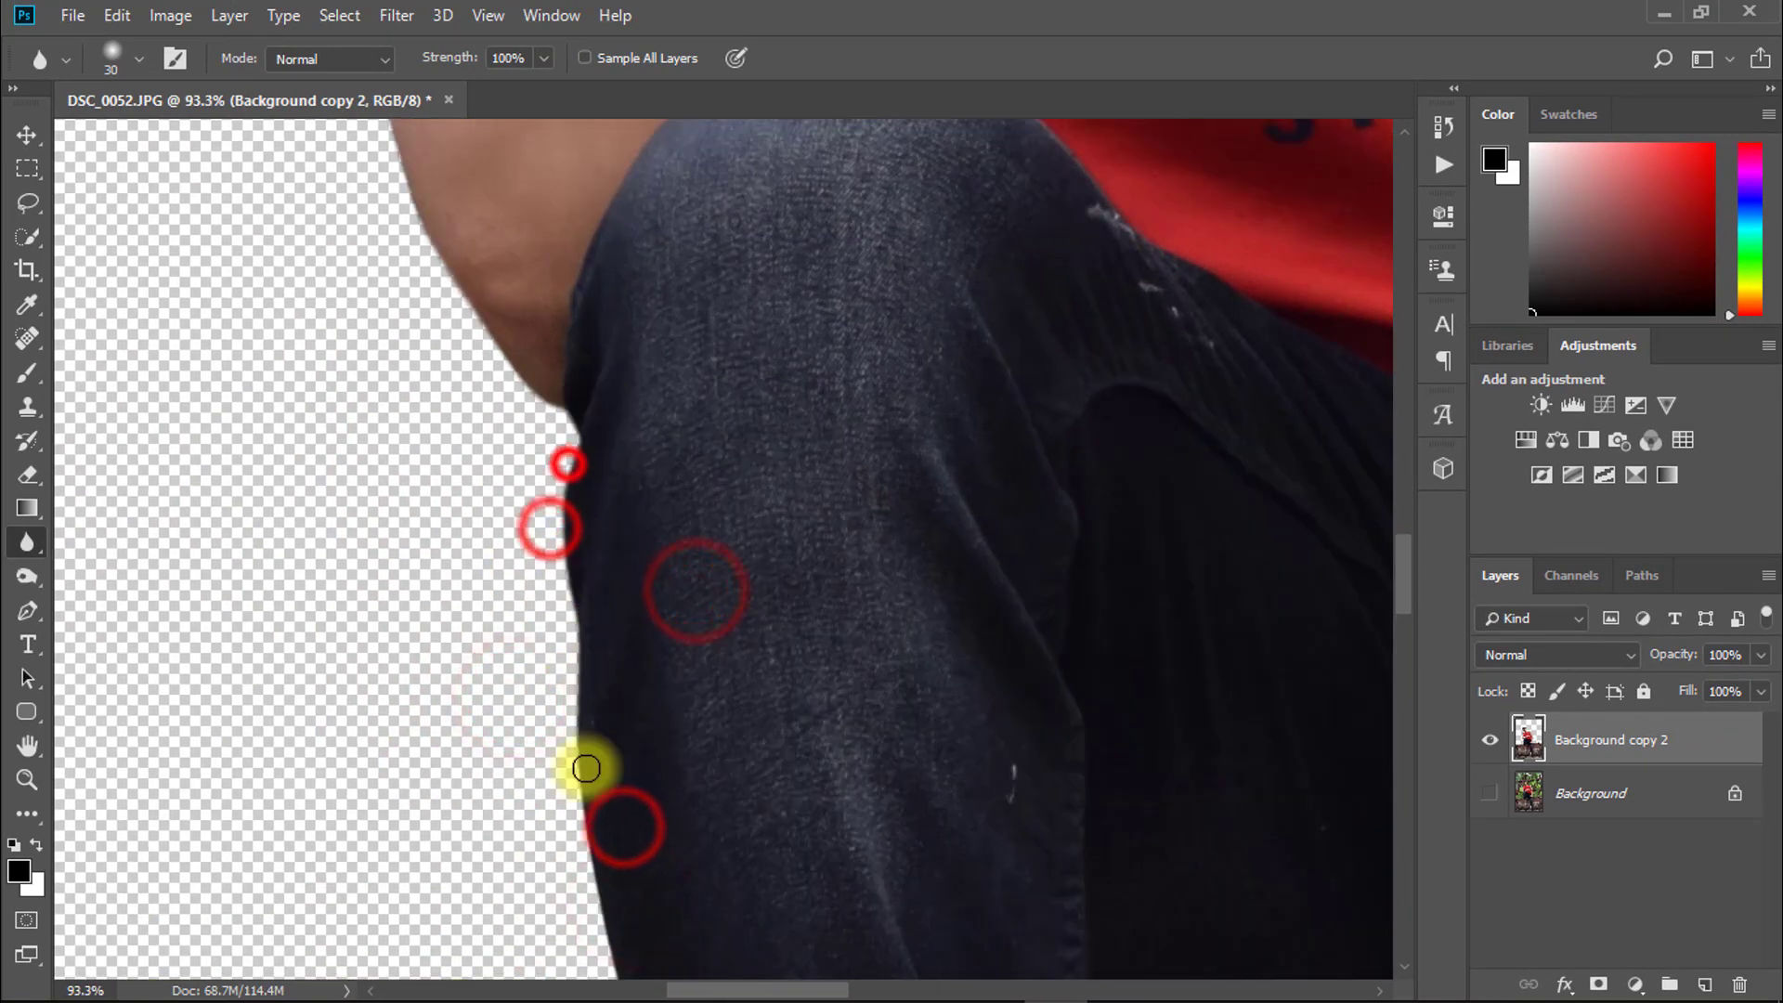
drag(601, 880, 539, 371)
mouse_move(558, 549)
mouse_down()
mouse_move(1102, 566)
mouse_move(446, 641)
mouse_up()
drag(587, 557, 465, 706)
drag(457, 613, 491, 497)
Continue blurring the cutout outline from the leg around towards the shoulder on the image's right side
drag(493, 491, 450, 594)
drag(532, 451, 512, 639)
mouse_move(499, 521)
mouse_down()
mouse_move(491, 638)
mouse_move(486, 227)
mouse_move(561, 534)
mouse_up()
mouse_move(562, 559)
mouse_down()
mouse_move(493, 343)
mouse_move(623, 650)
mouse_up()
mouse_move(623, 675)
mouse_down()
mouse_move(497, 310)
mouse_move(691, 692)
mouse_up()
mouse_move(691, 697)
mouse_down()
mouse_move(554, 395)
mouse_move(560, 444)
mouse_up()
drag(561, 446, 563, 423)
drag(562, 422, 624, 426)
drag(627, 426, 810, 644)
drag(727, 563, 683, 493)
drag(681, 490, 652, 448)
drag(650, 446, 708, 559)
drag(510, 265, 549, 331)
Soften the cutout edge along the top of the shirt shoulder on the image's right side
drag(577, 307, 744, 422)
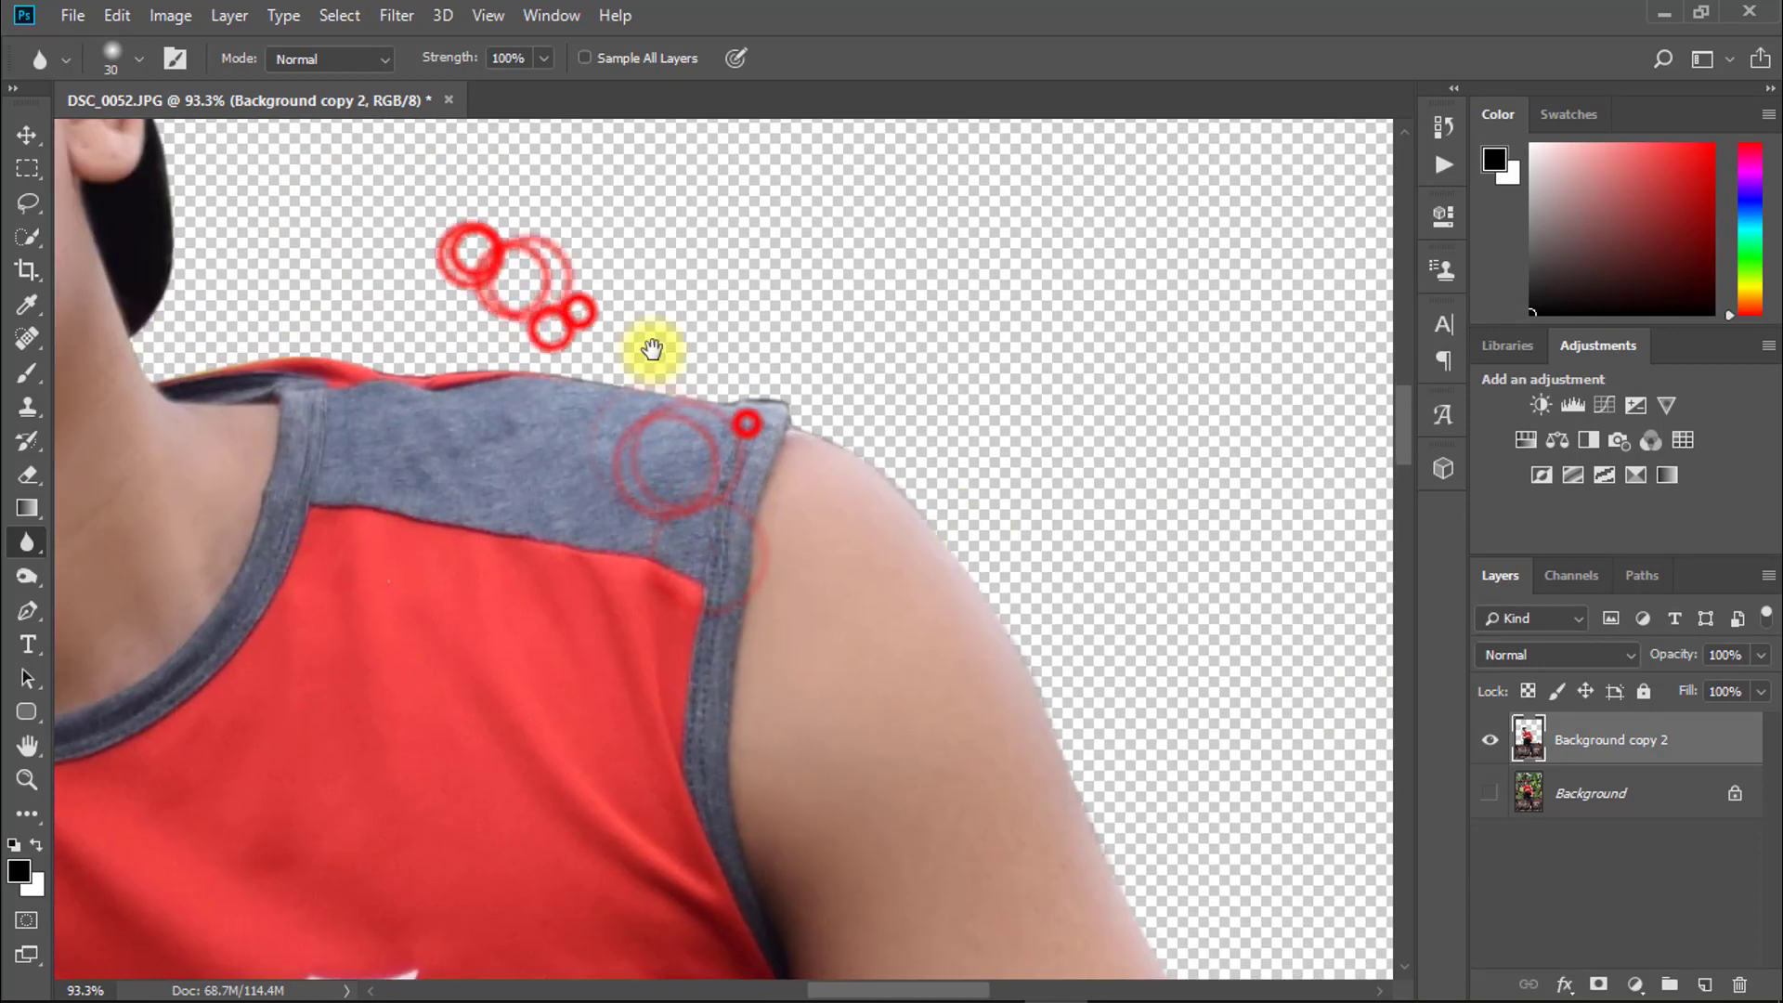
mouse_move(167, 373)
mouse_down()
mouse_move(379, 350)
mouse_move(340, 347)
mouse_up()
drag(427, 361, 495, 346)
drag(486, 352, 432, 367)
drag(637, 363, 691, 374)
drag(606, 376, 694, 381)
drag(792, 529, 1161, 557)
drag(872, 549, 1151, 623)
drag(872, 294, 1007, 797)
Blur the cutout edges around the head, following the ear, cheek and jawline
drag(148, 545, 179, 696)
drag(267, 871, 383, 558)
drag(381, 563, 514, 747)
drag(516, 750, 570, 800)
drag(572, 801, 628, 828)
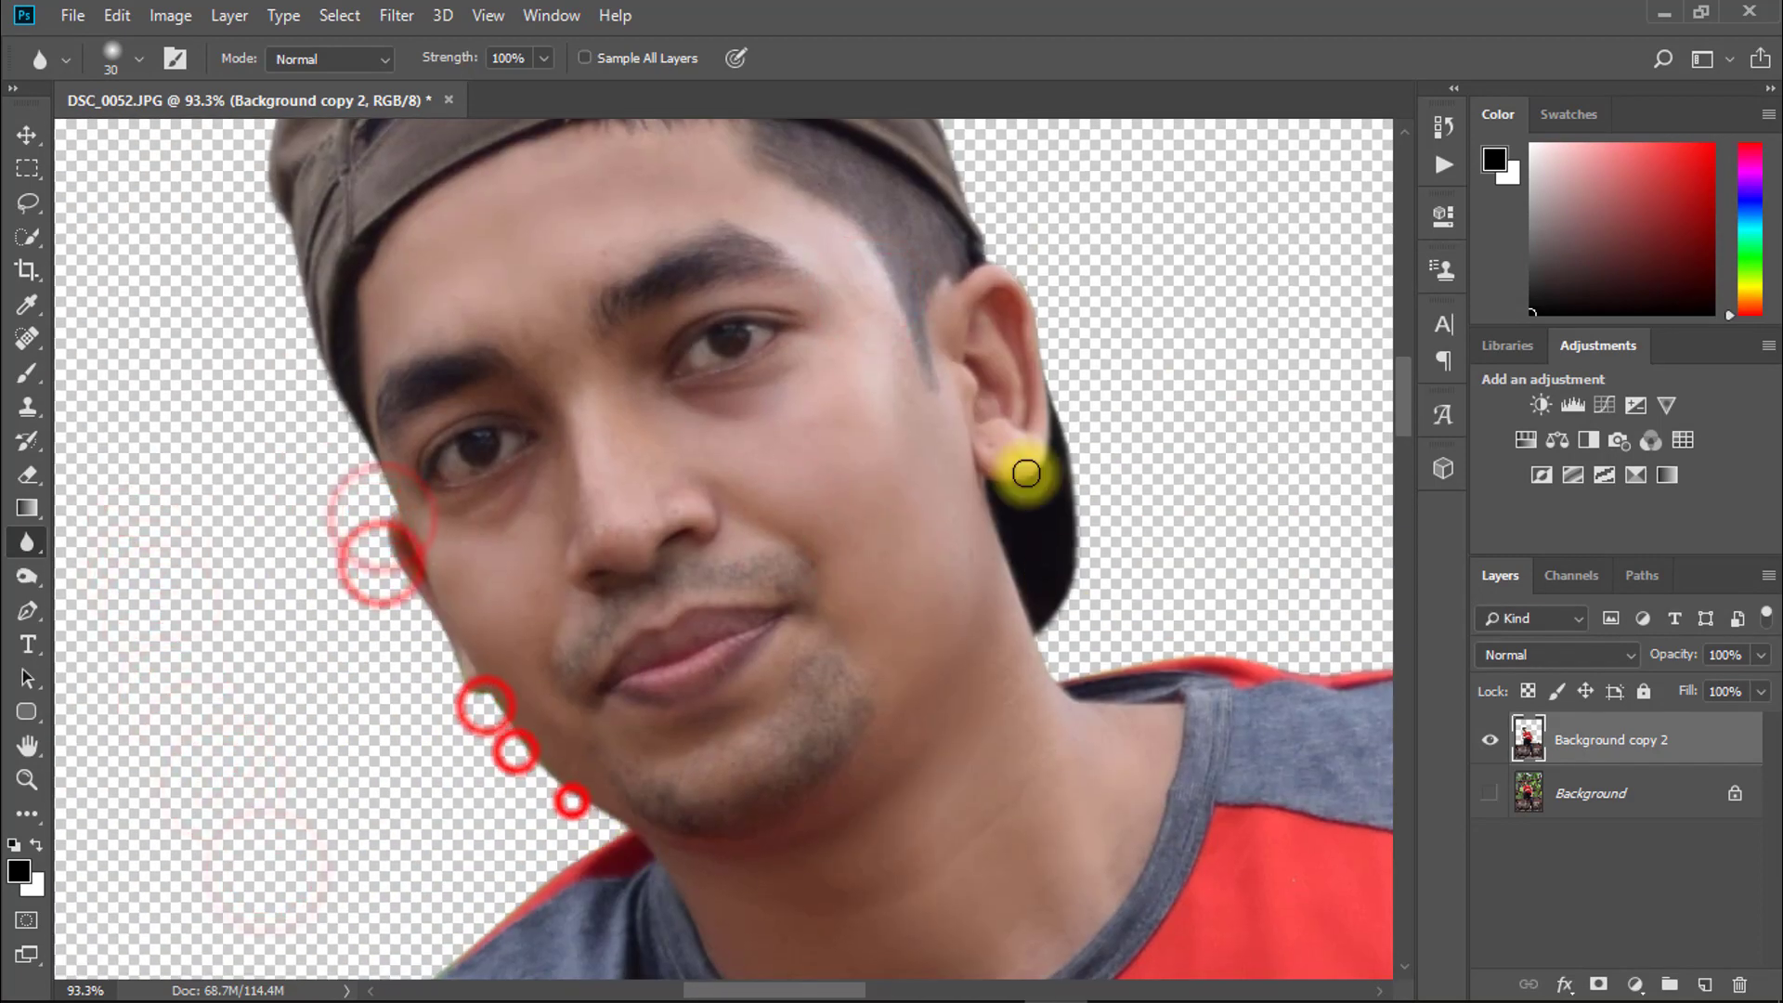
drag(1072, 596, 1100, 348)
drag(408, 735, 356, 739)
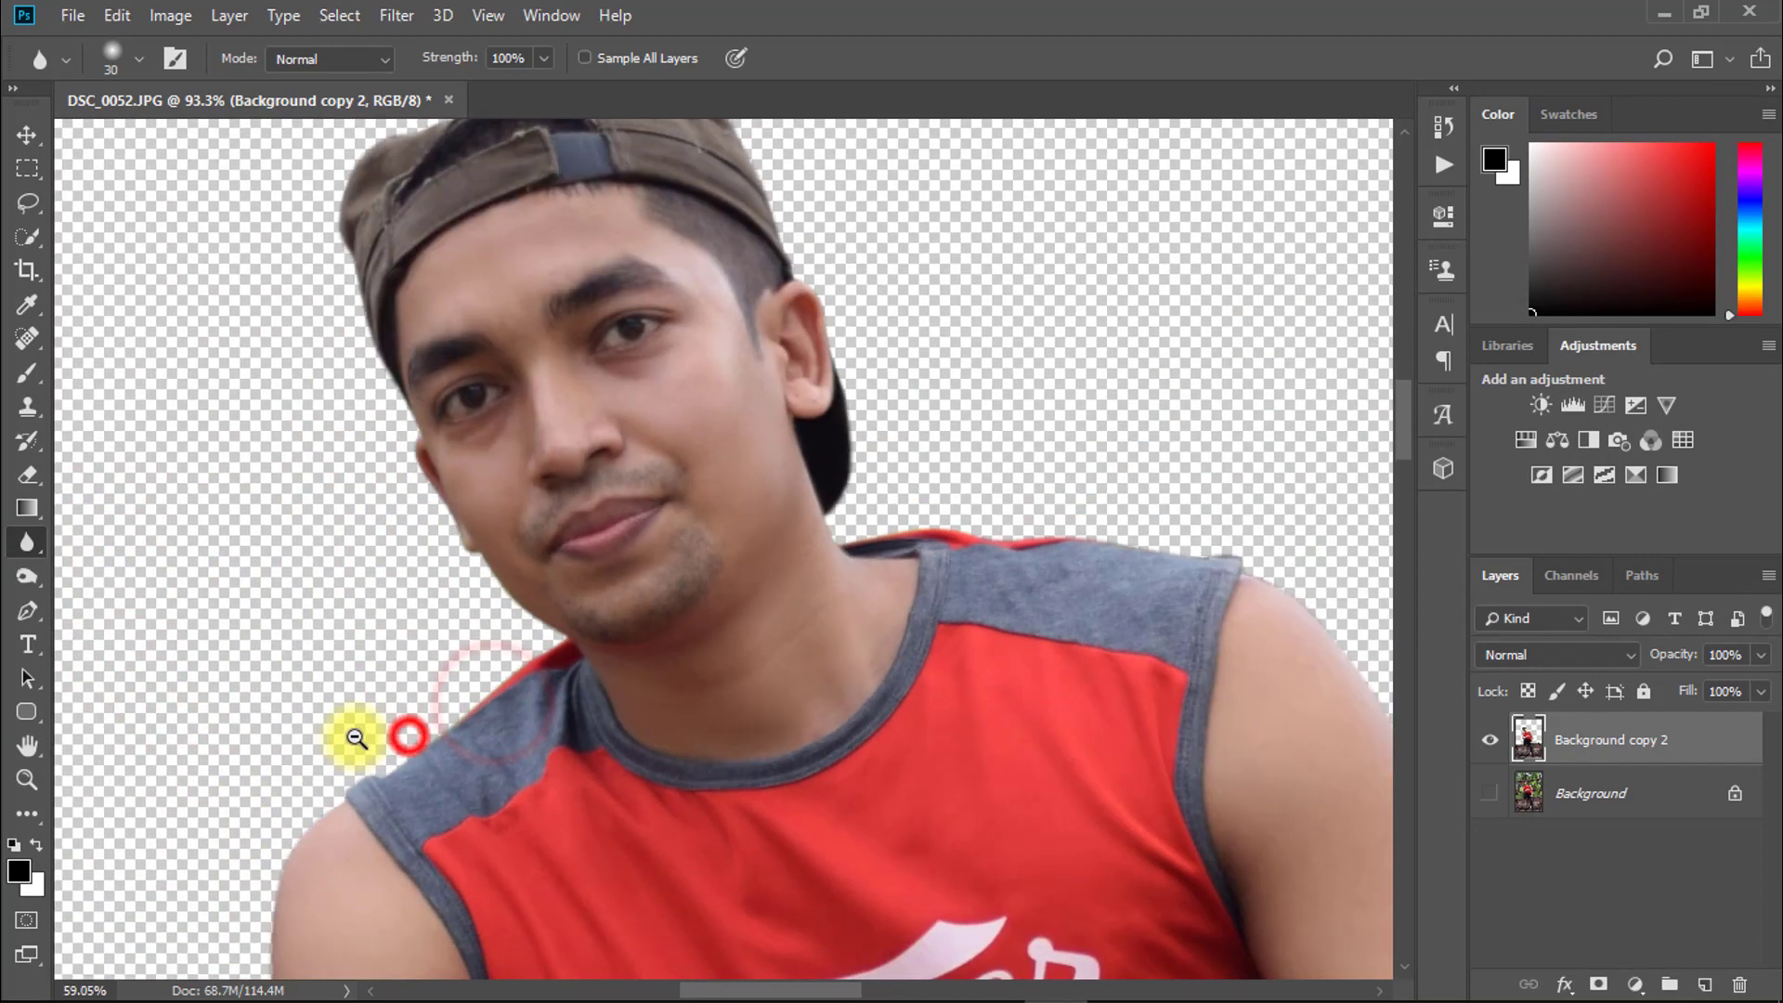
Place the green forest image from the desktop into the cutout document
drag(505, 686, 436, 688)
drag(639, 763, 829, 543)
drag(1075, 595, 1033, 594)
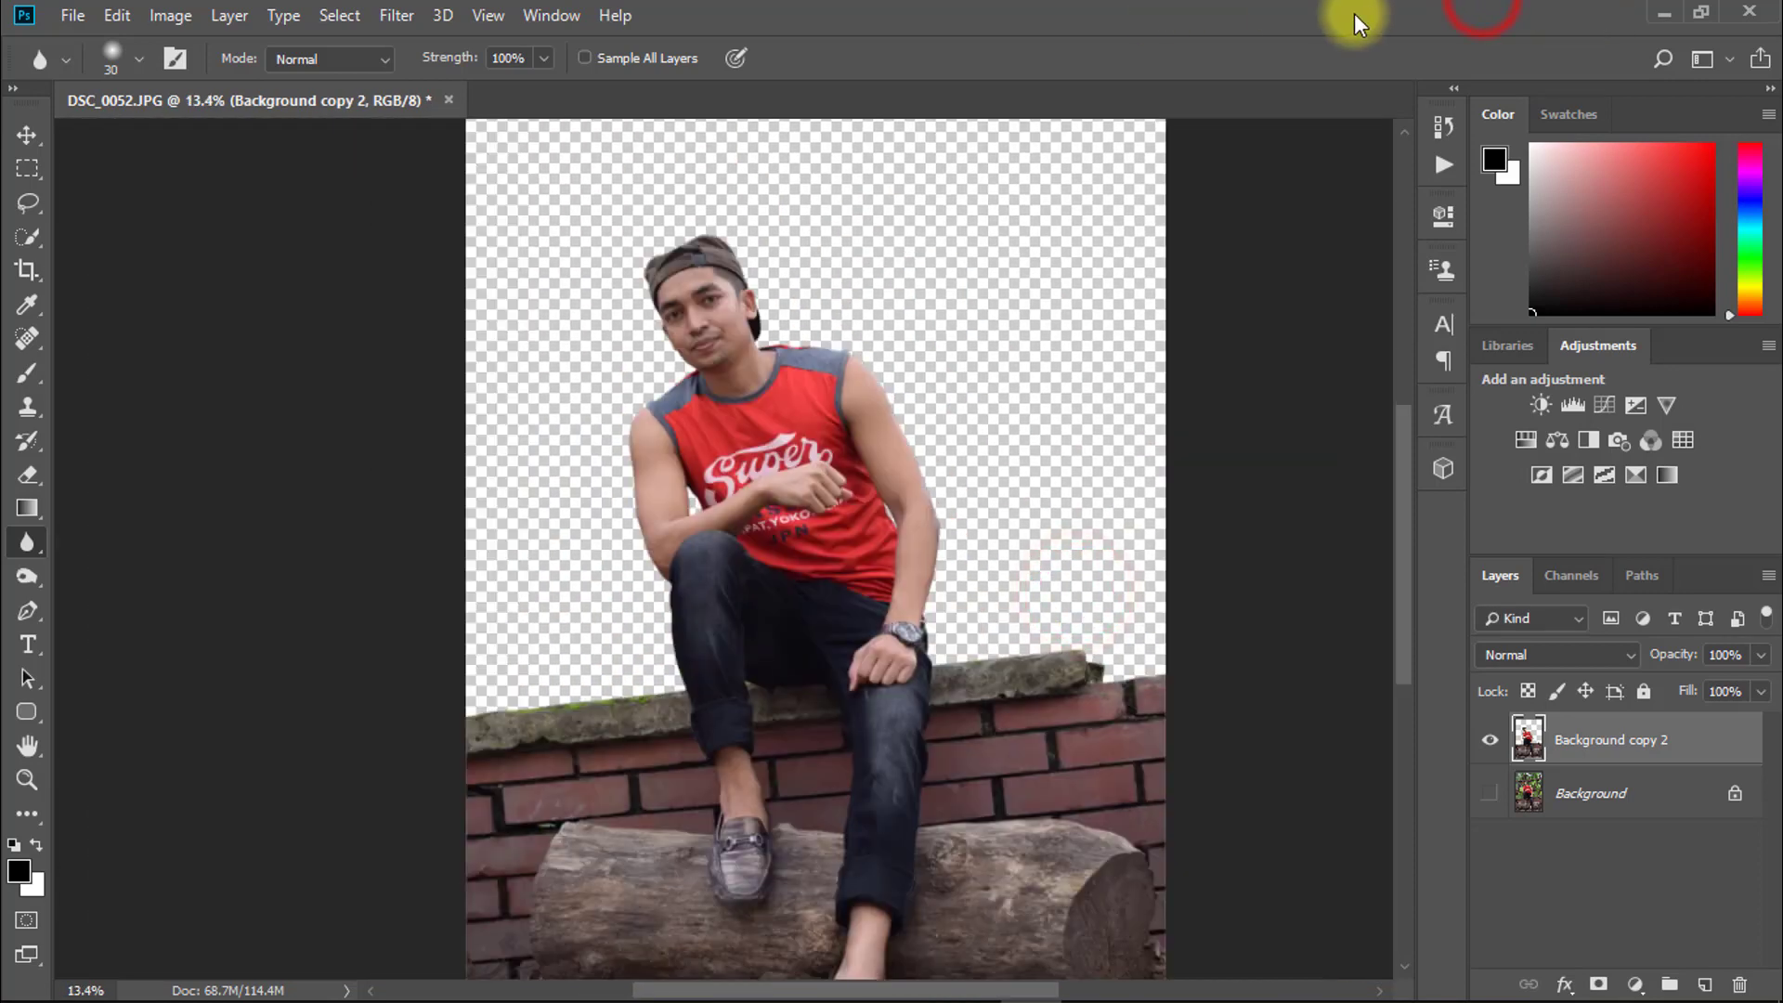
click(1663, 11)
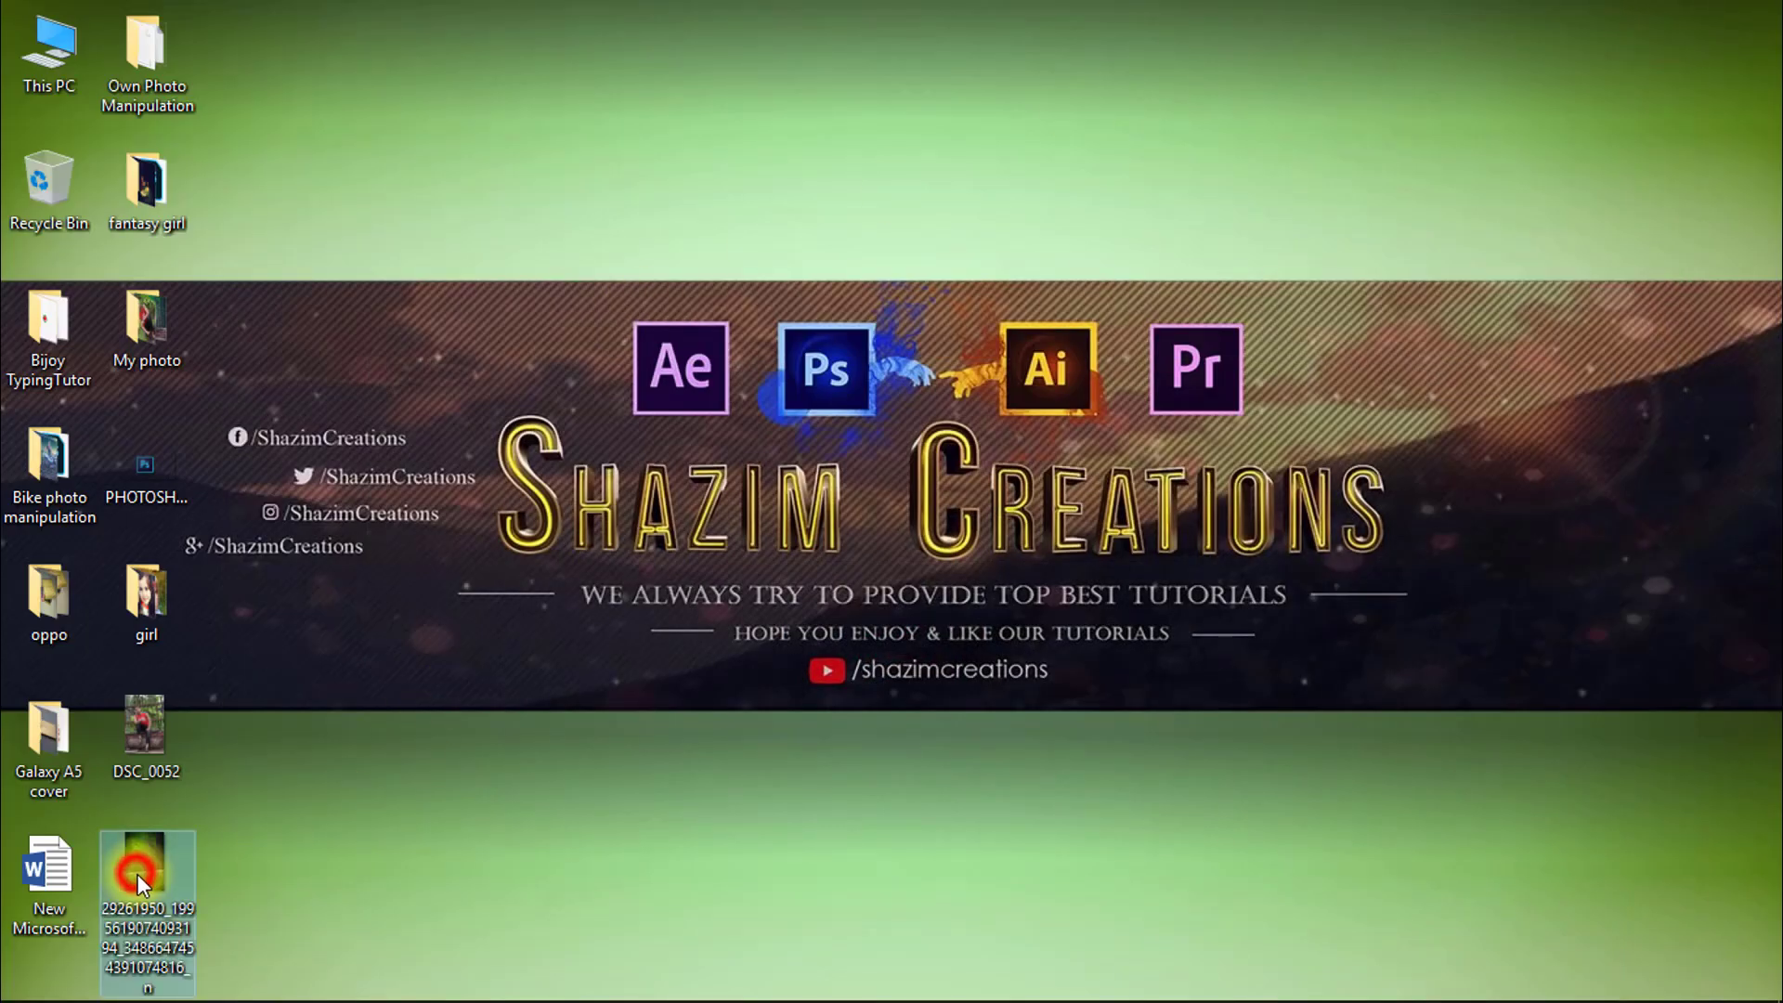
drag(138, 873, 643, 504)
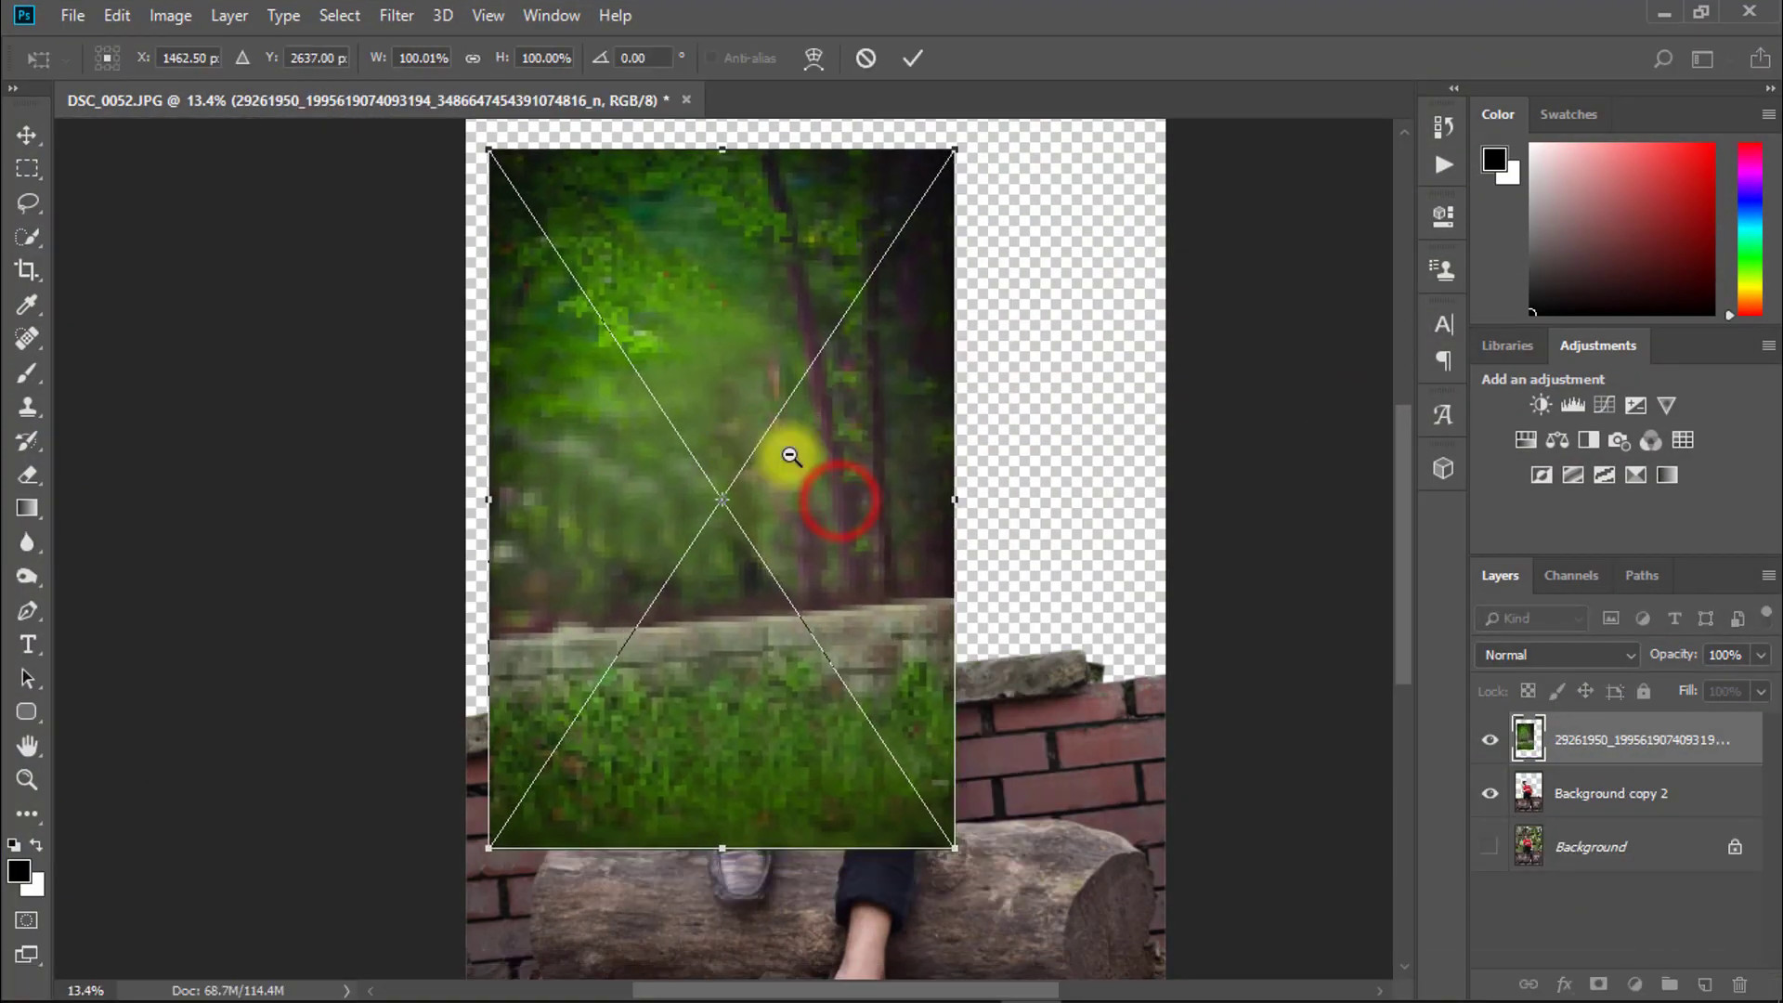
Stretch the placed forest image horizontally to fill the full canvas width and commit the placement
drag(790, 456, 756, 384)
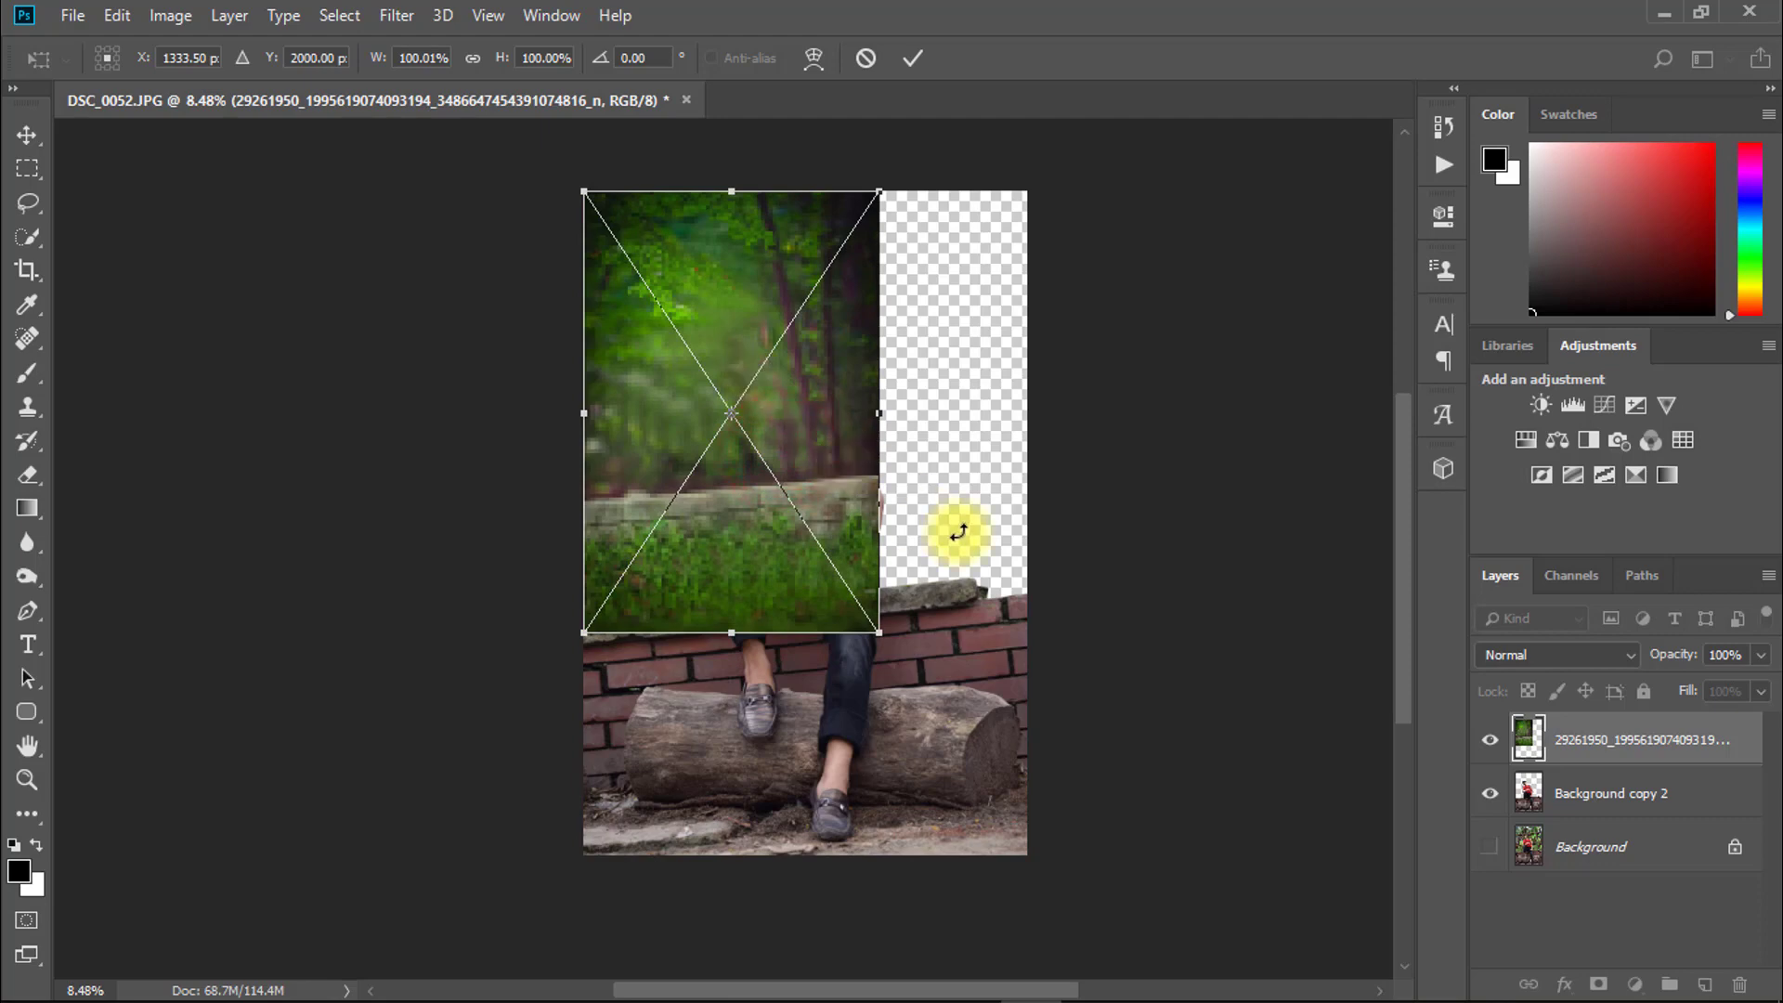
drag(878, 422, 1027, 422)
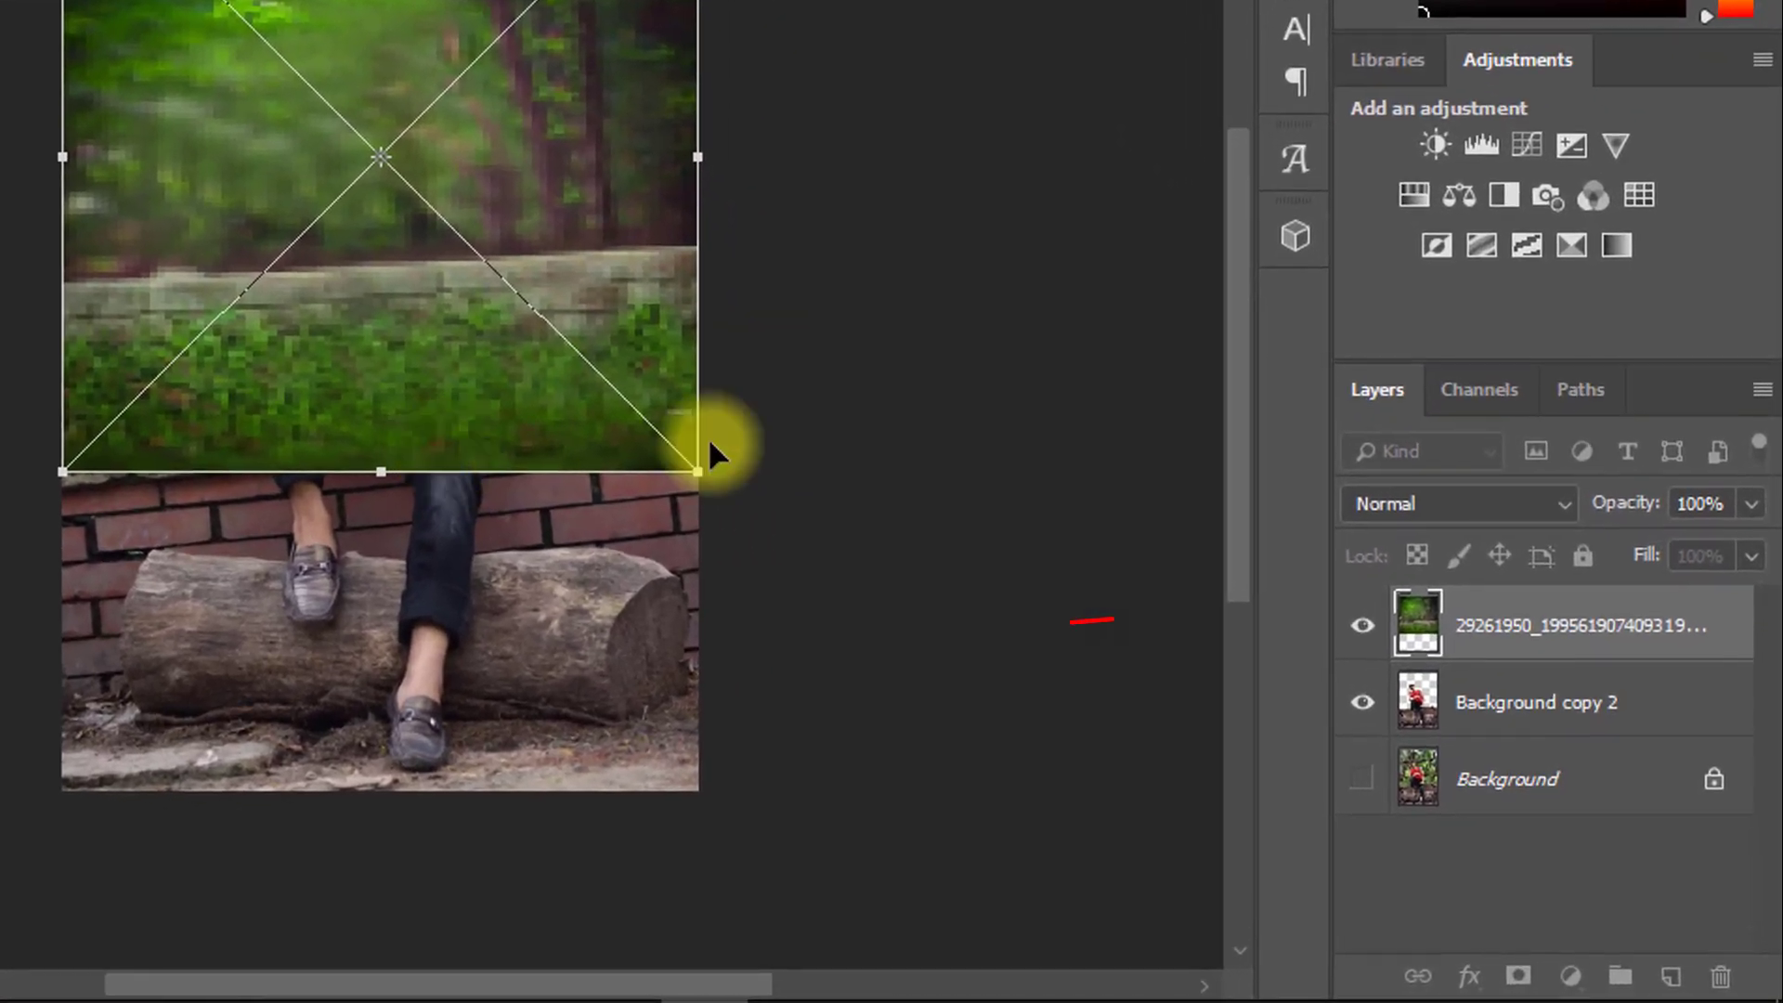
key(Return)
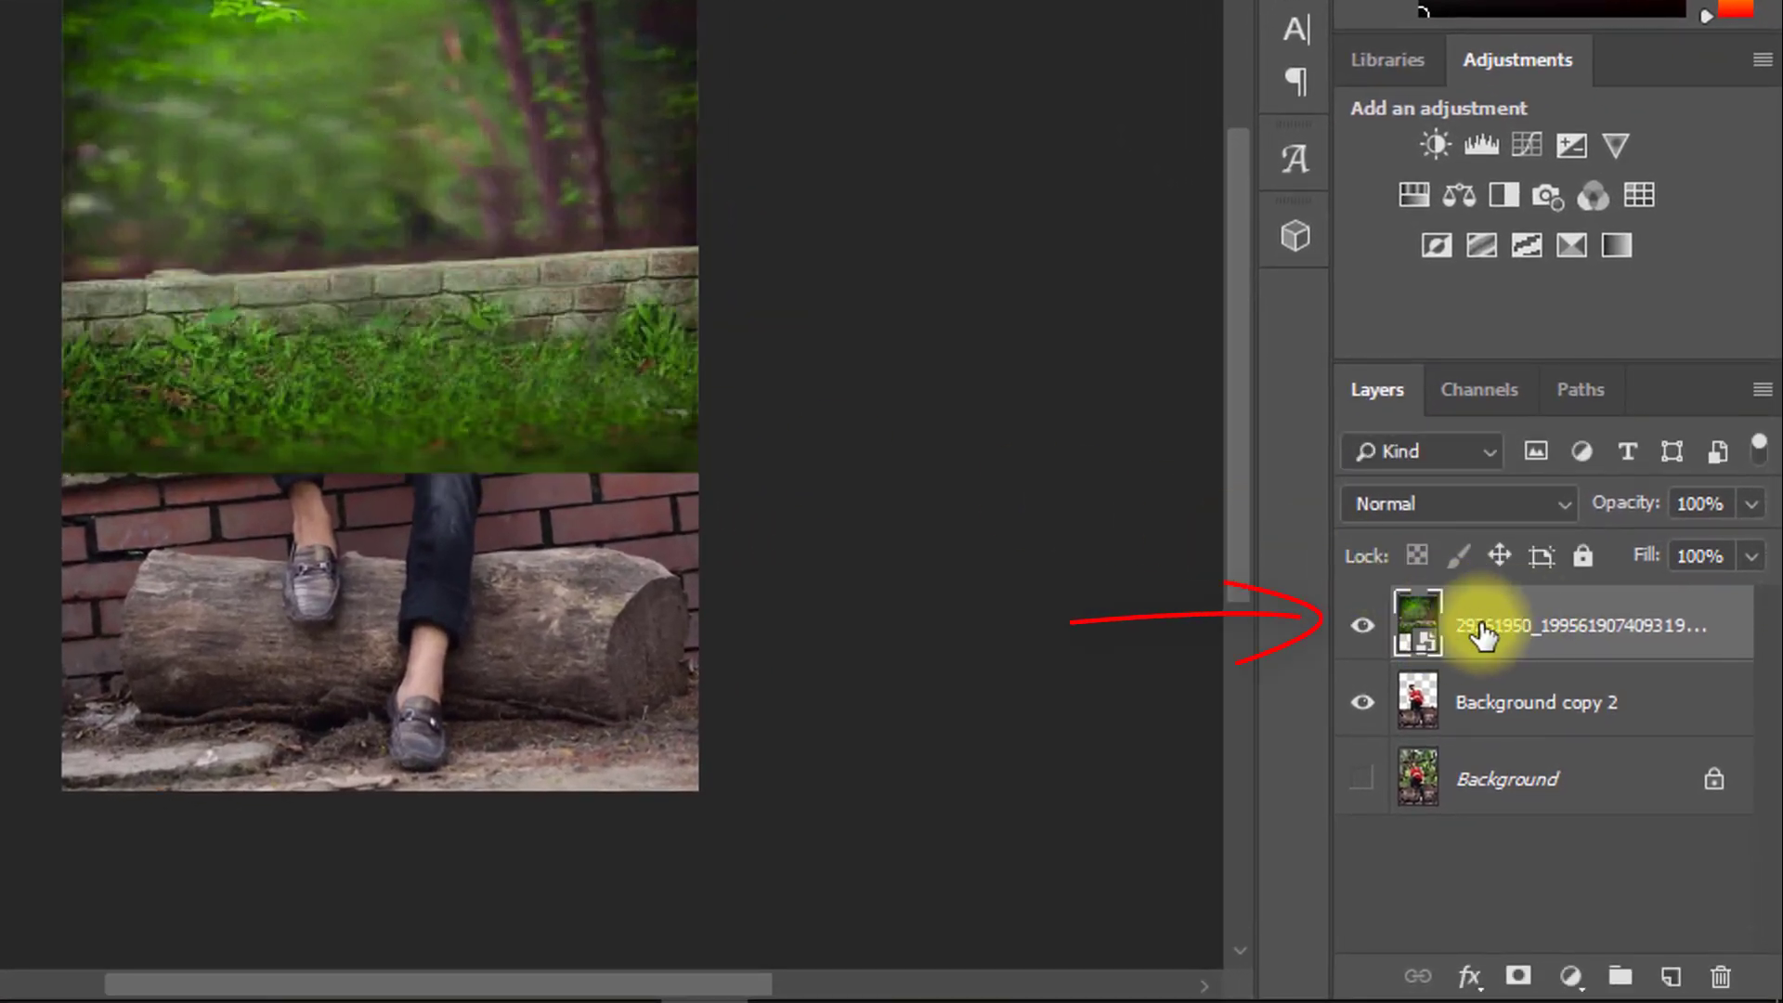
Move the forest image beneath the man's cutout layer and stretch it downward until its stone wall is hidden behind the brick wall
drag(1563, 641, 1577, 703)
key(ctrl+t)
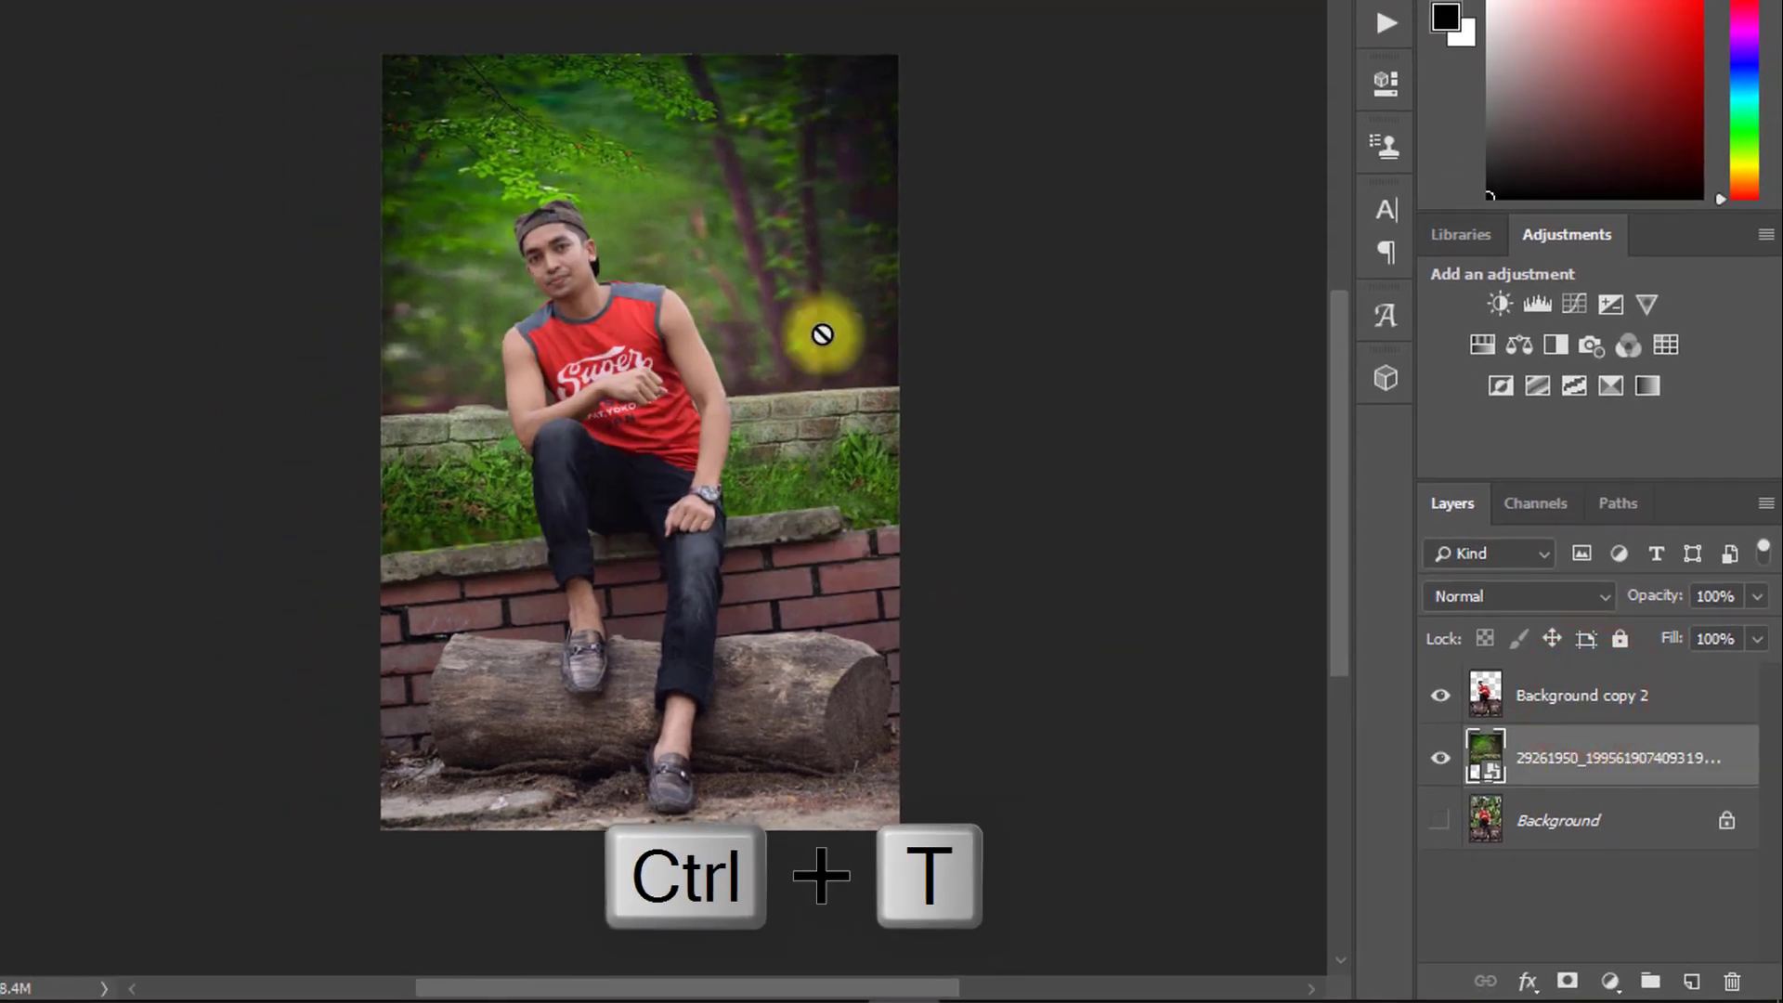
drag(641, 828, 669, 590)
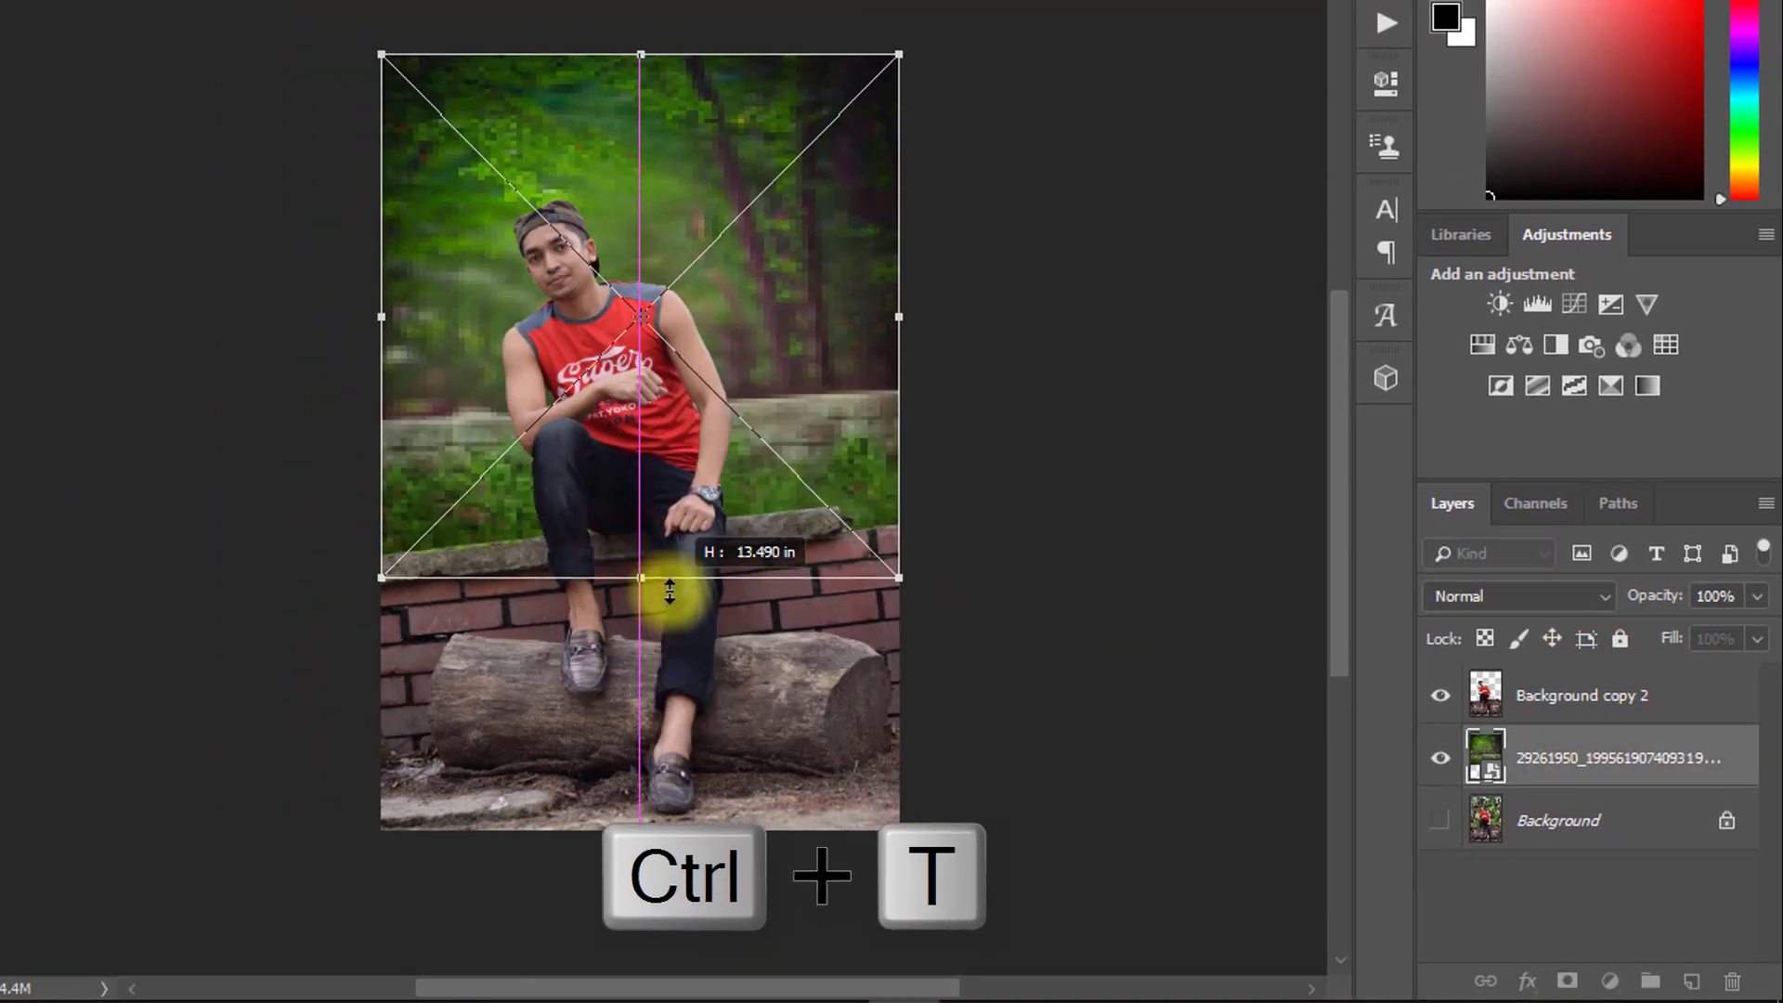
drag(635, 957, 636, 885)
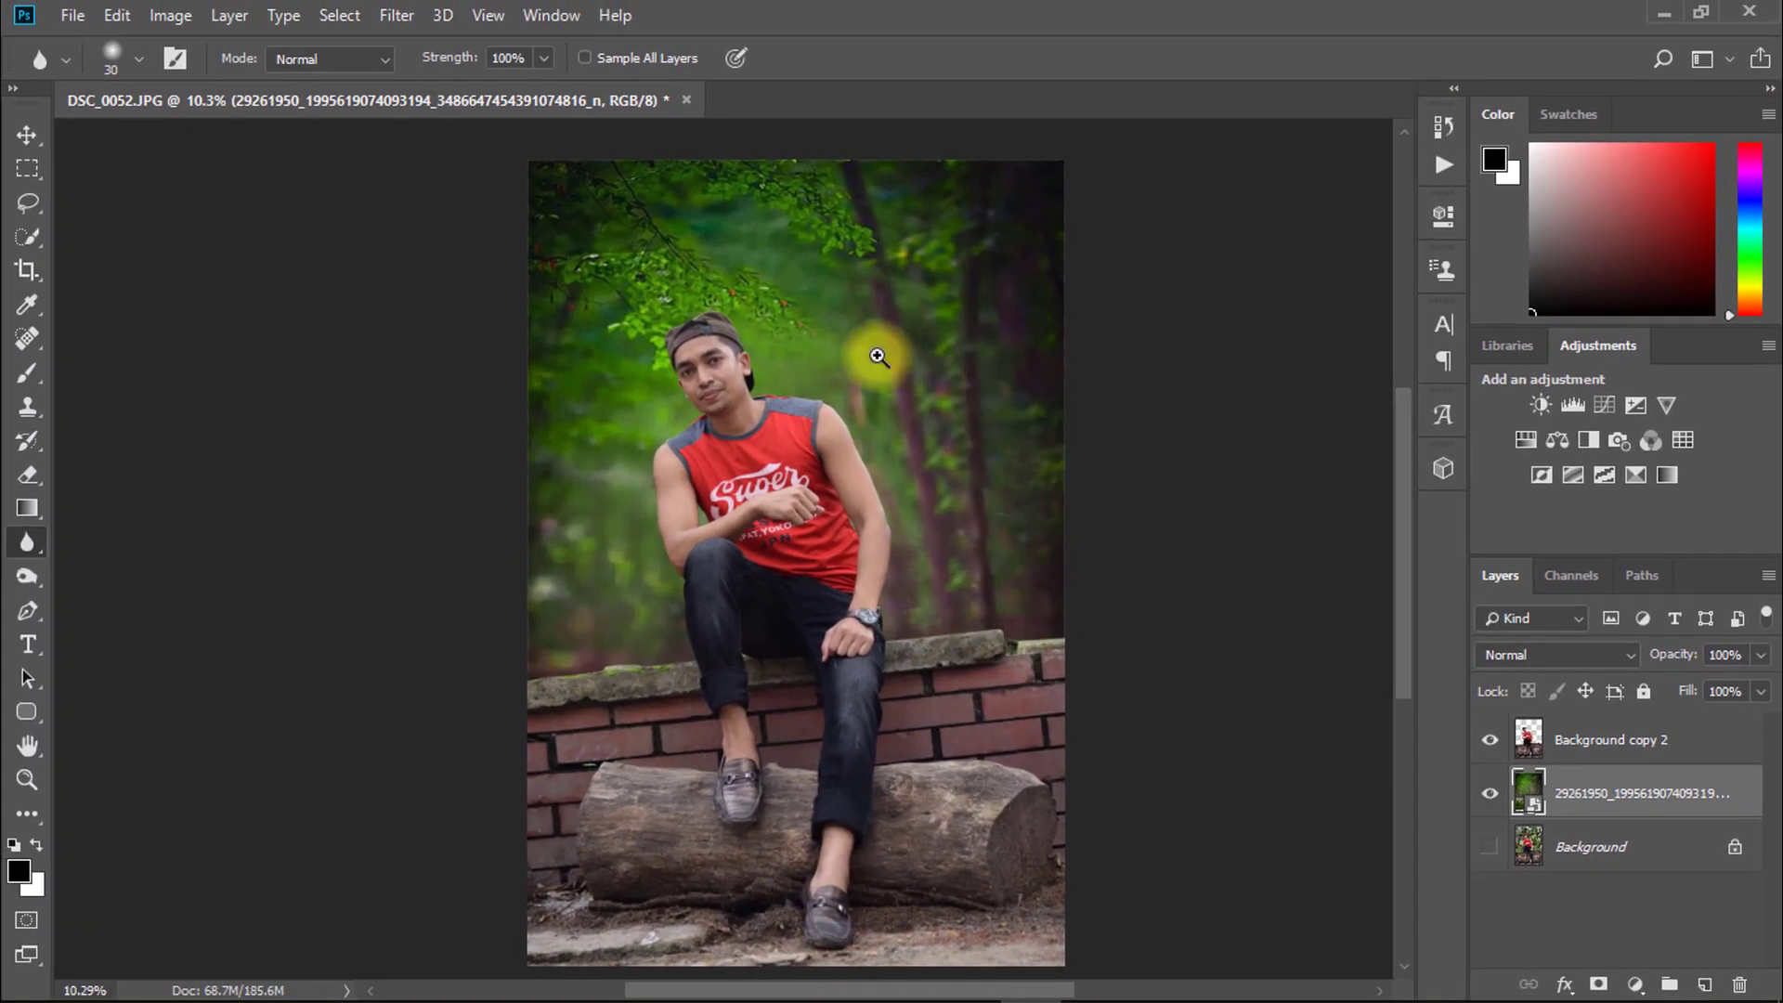
Add a Color Lookup adjustment layer directly above the forest image and bring up its 3DLUT file choices
drag(785, 419, 847, 434)
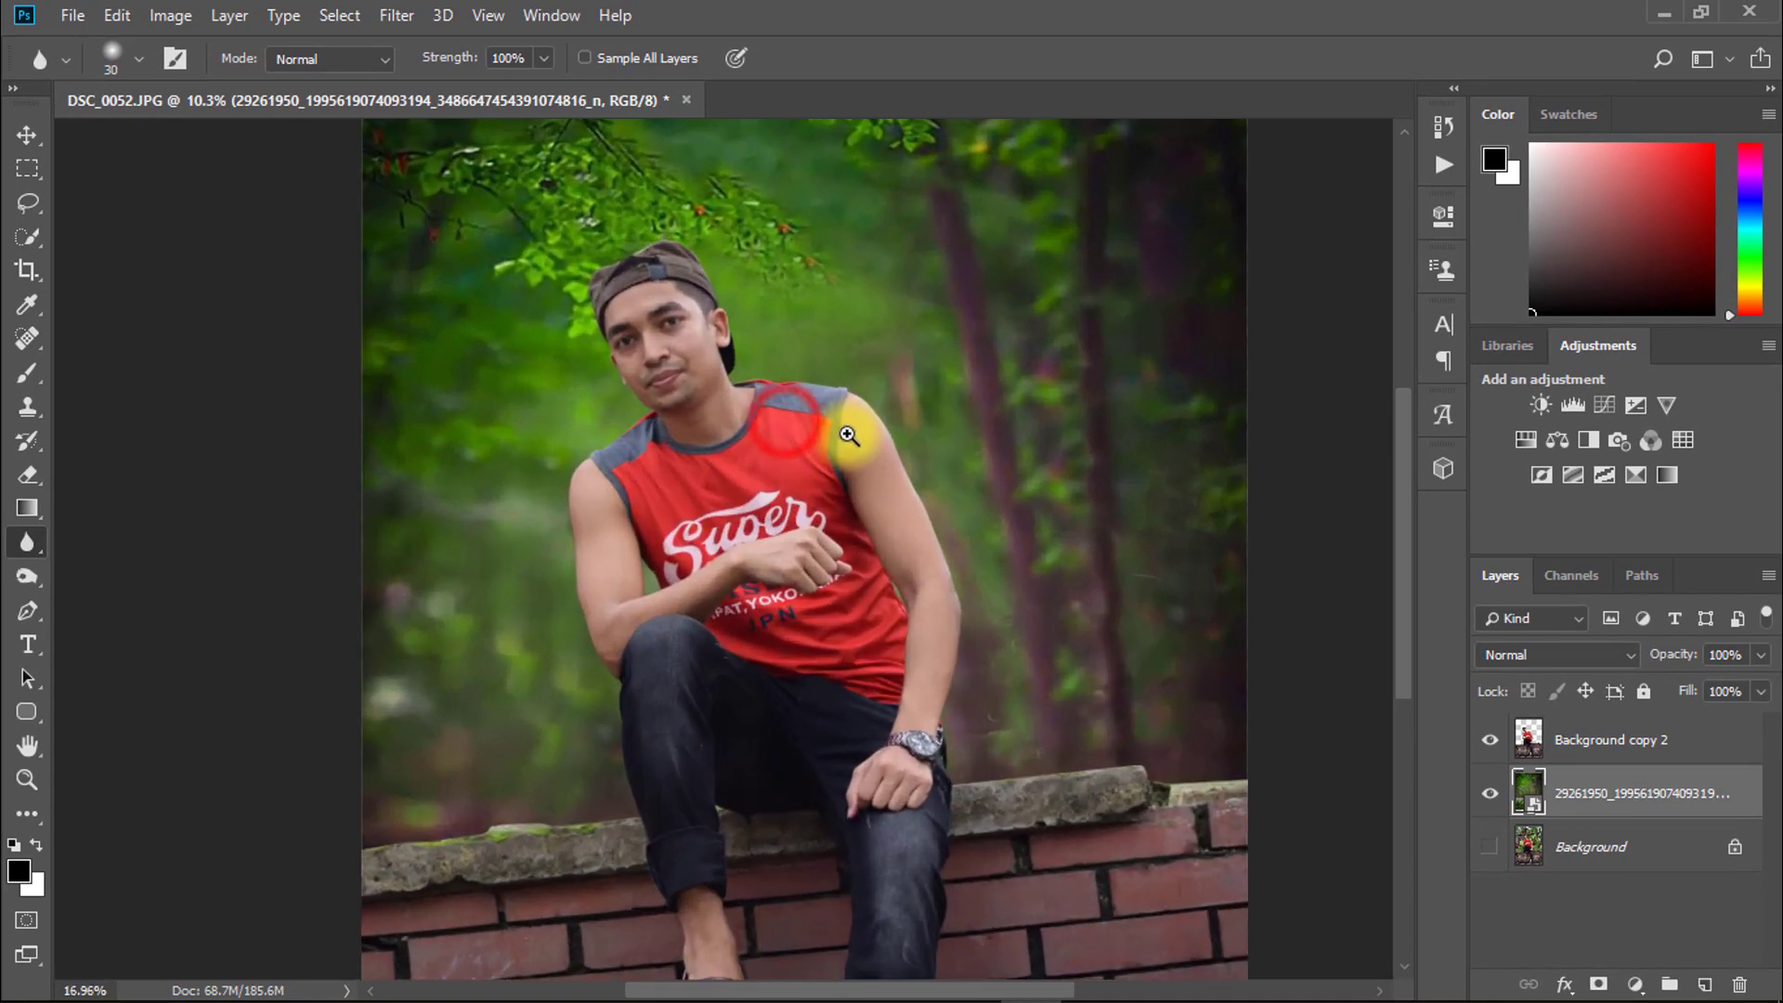
drag(810, 589, 734, 581)
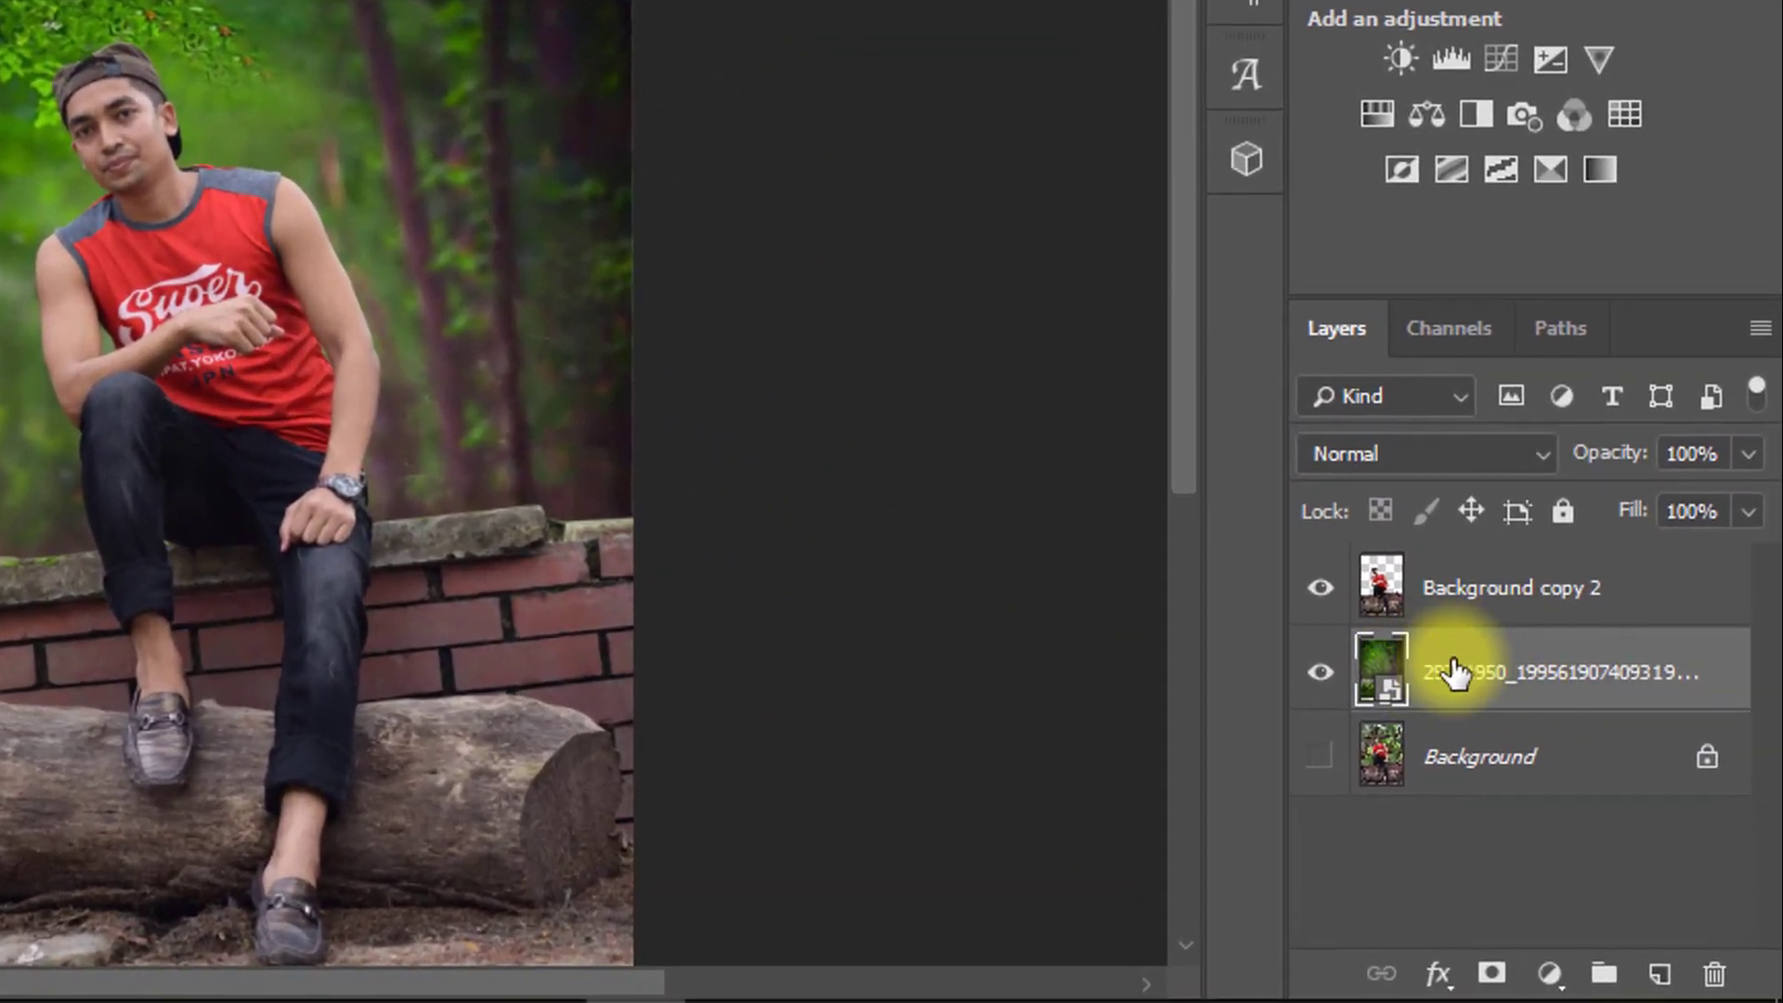
click(1421, 671)
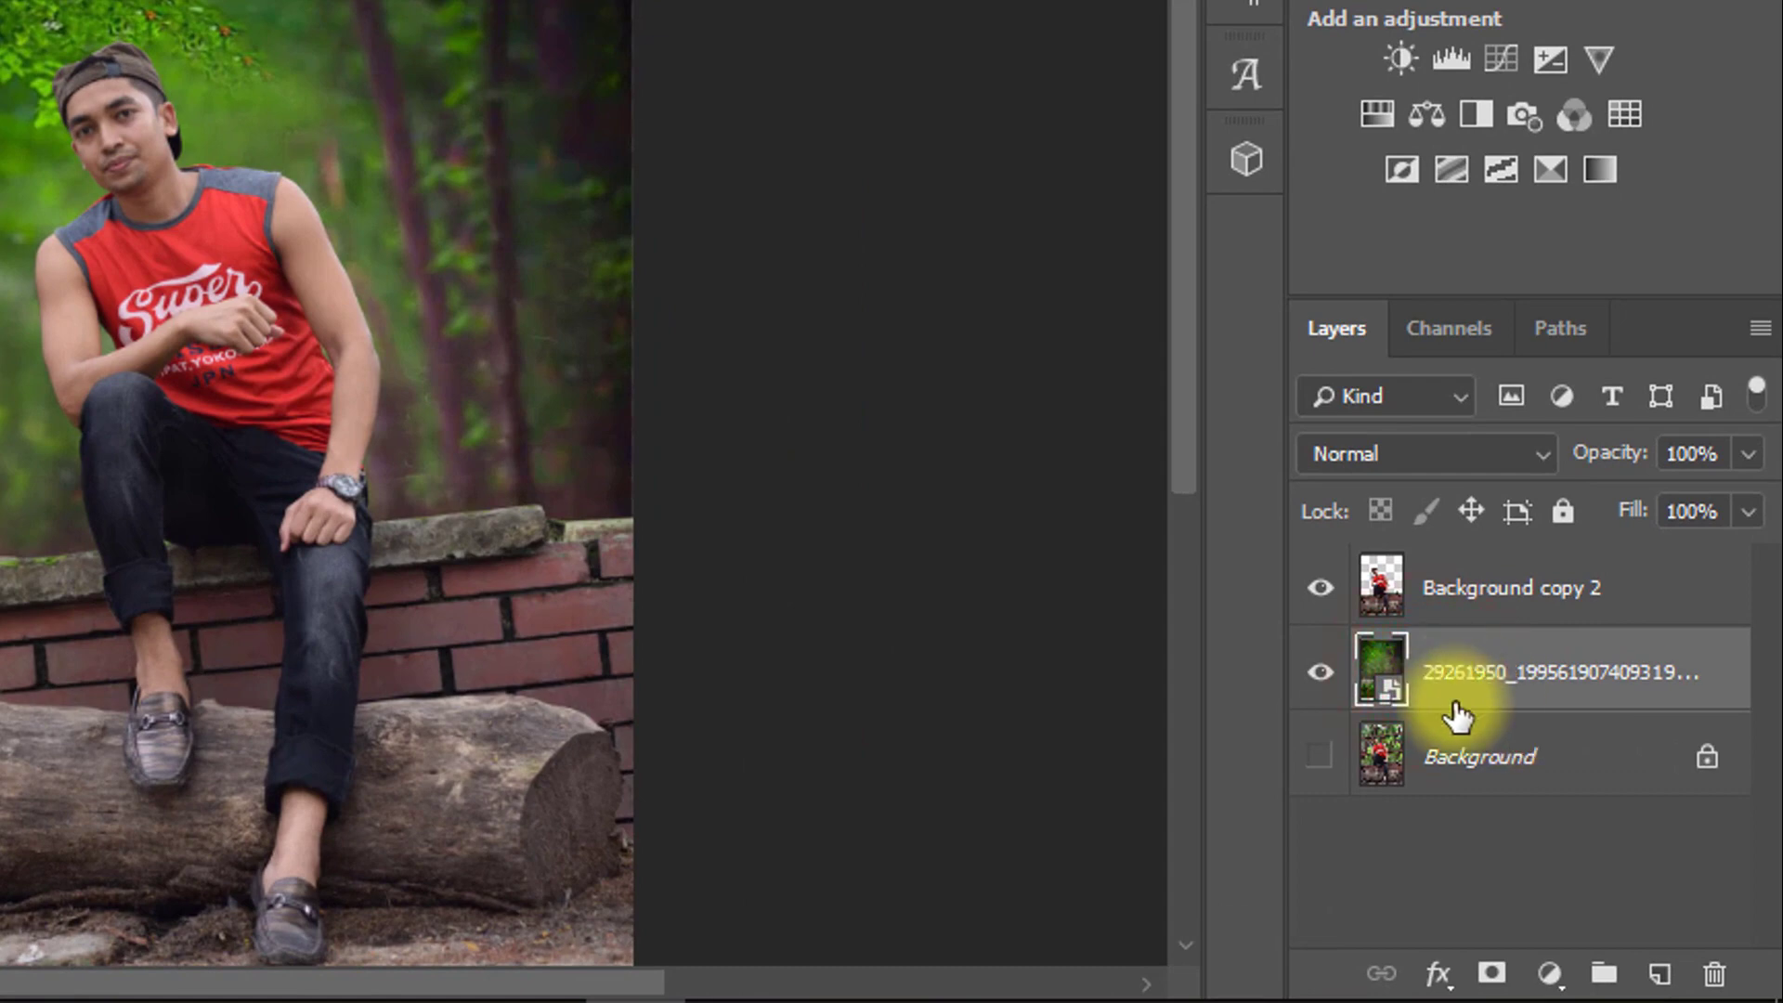
click(1548, 973)
click(1552, 746)
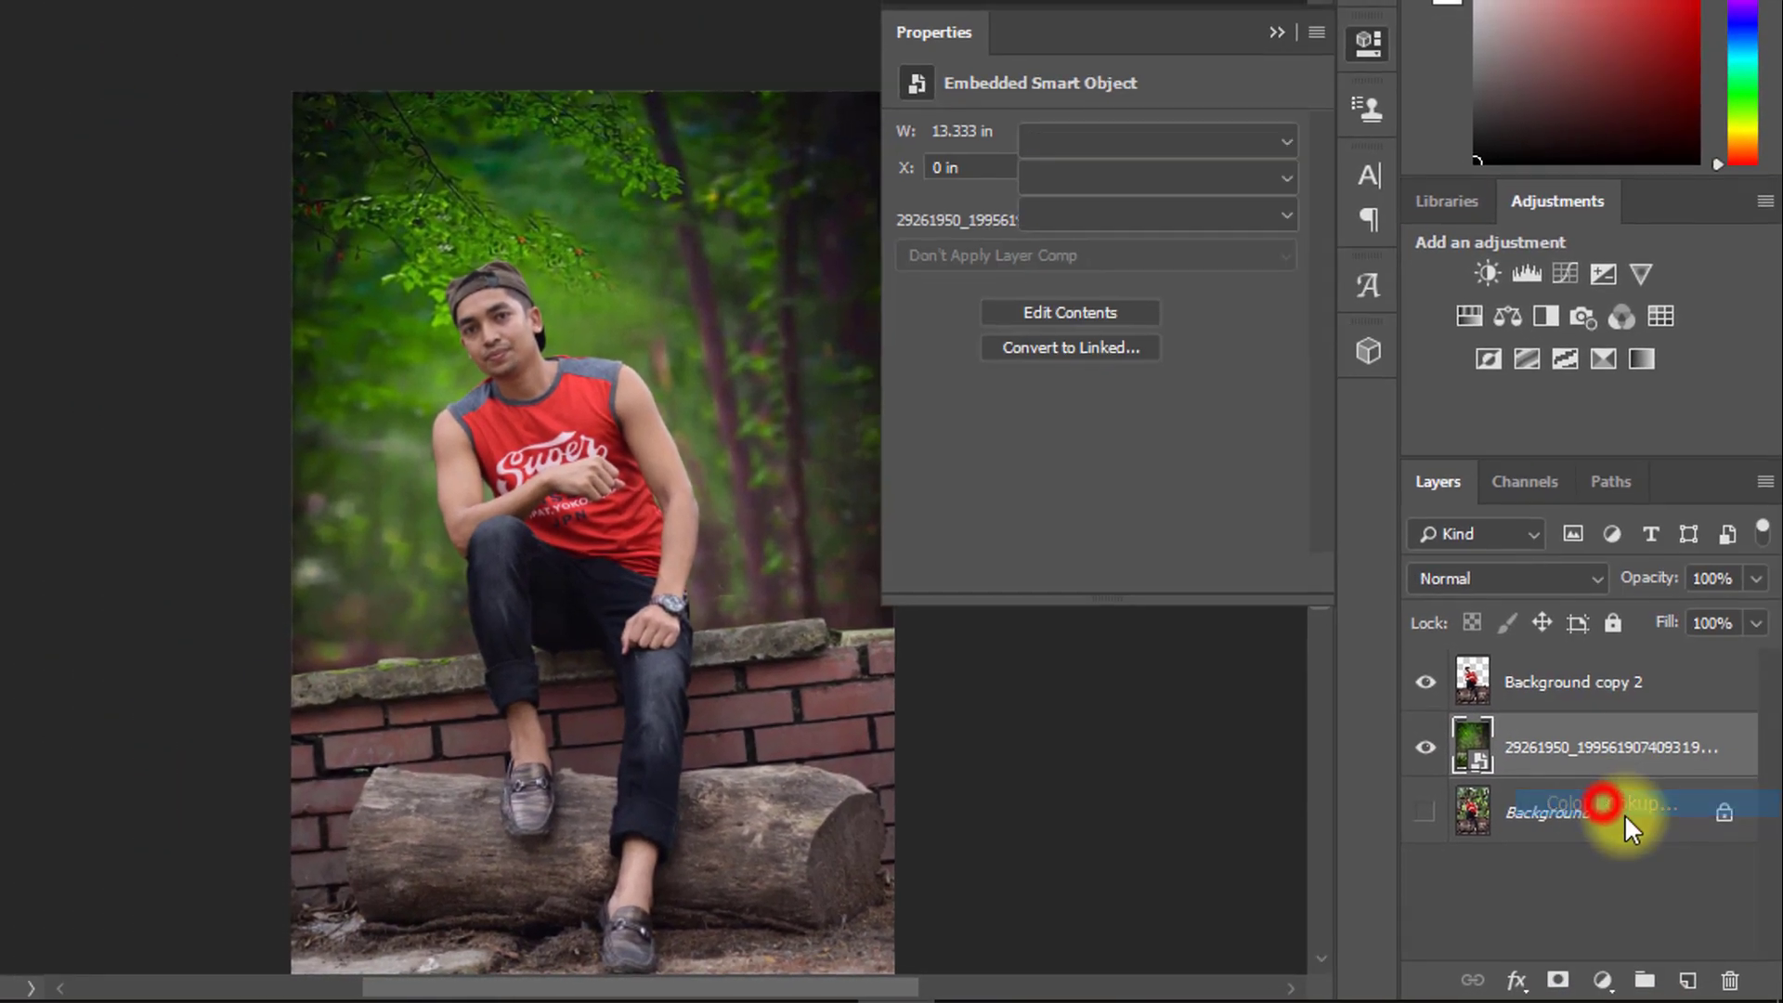
click(1095, 139)
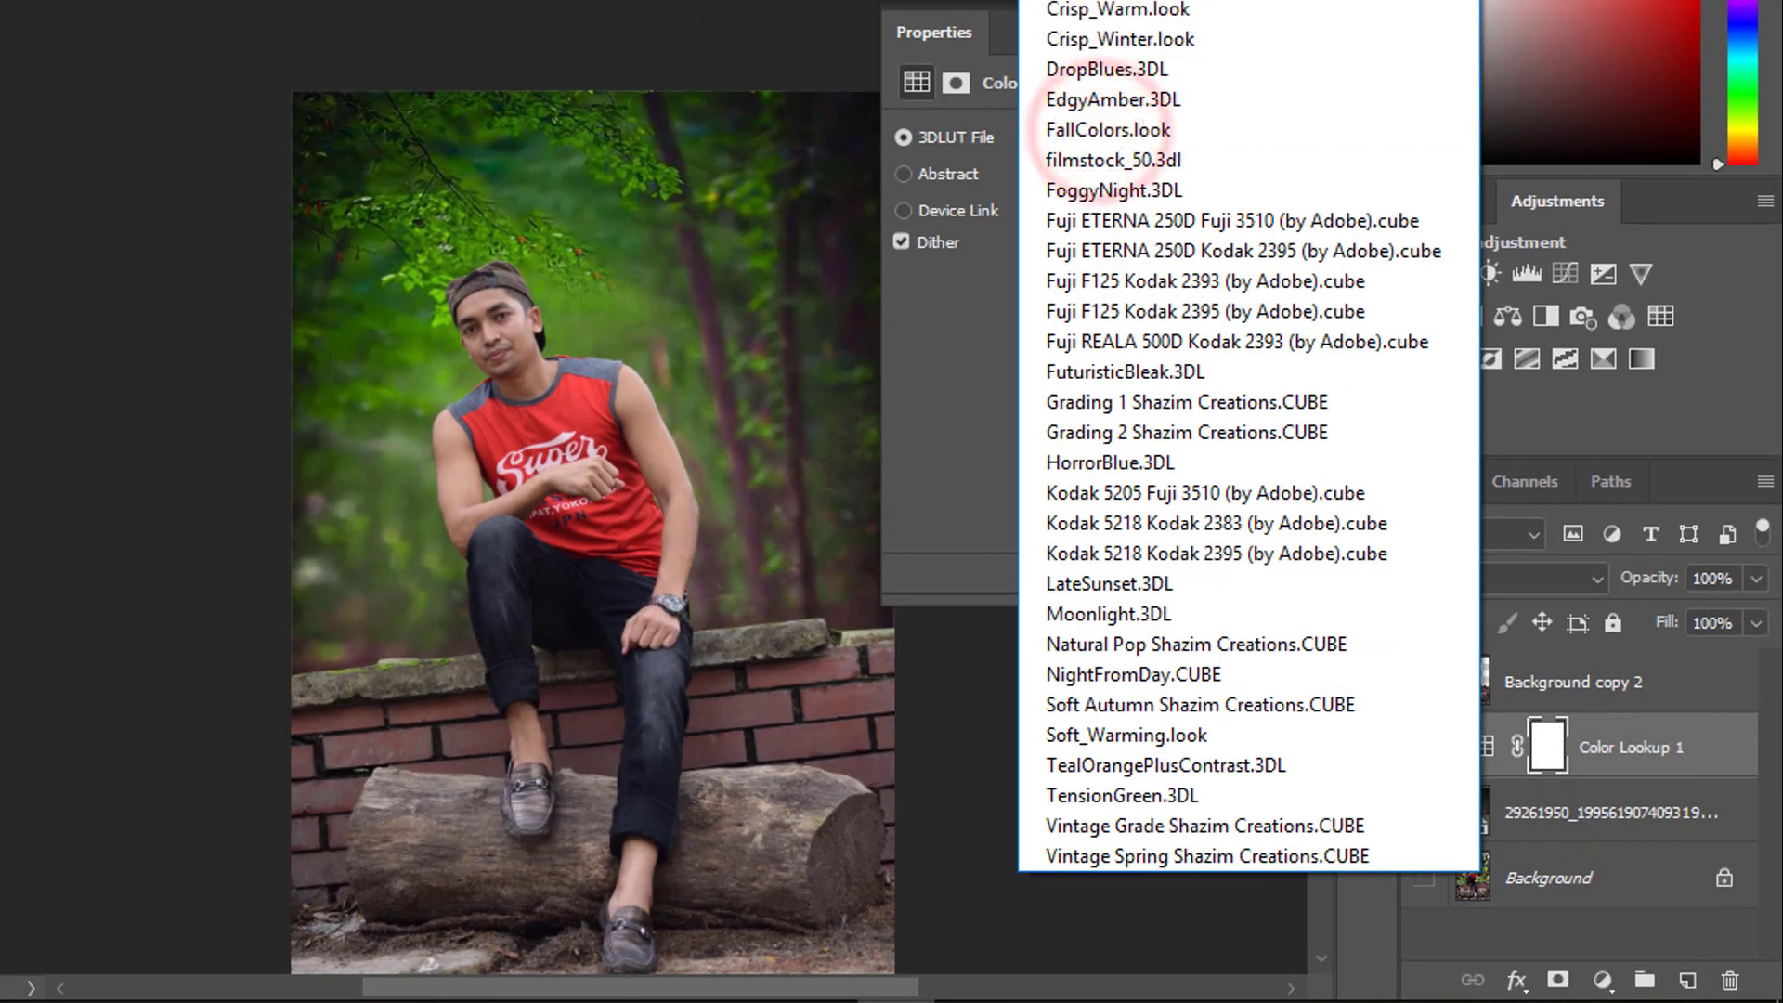
Apply the Bleach Bypass.look 3DLUT to the forest's color lookup and lower the adjustment layer's opacity to 25%
click(1083, 0)
key(Down)
key(Down)
key(Down)
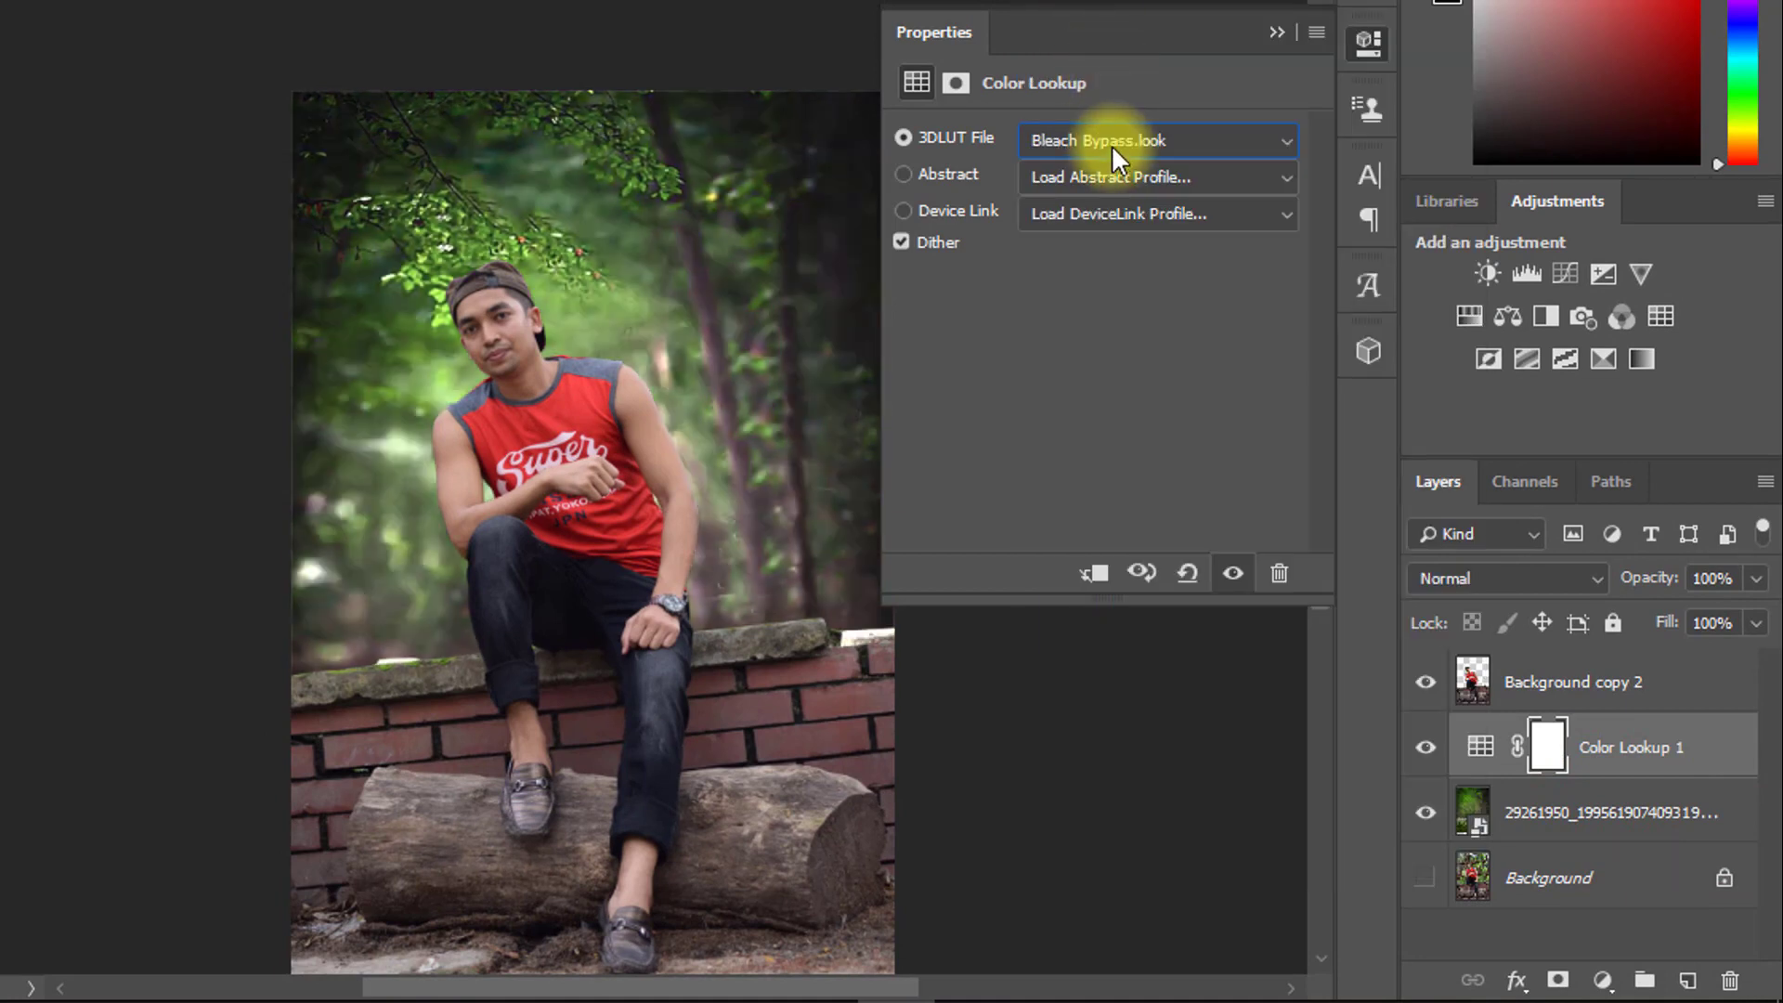
key(Up)
drag(1644, 592, 1505, 586)
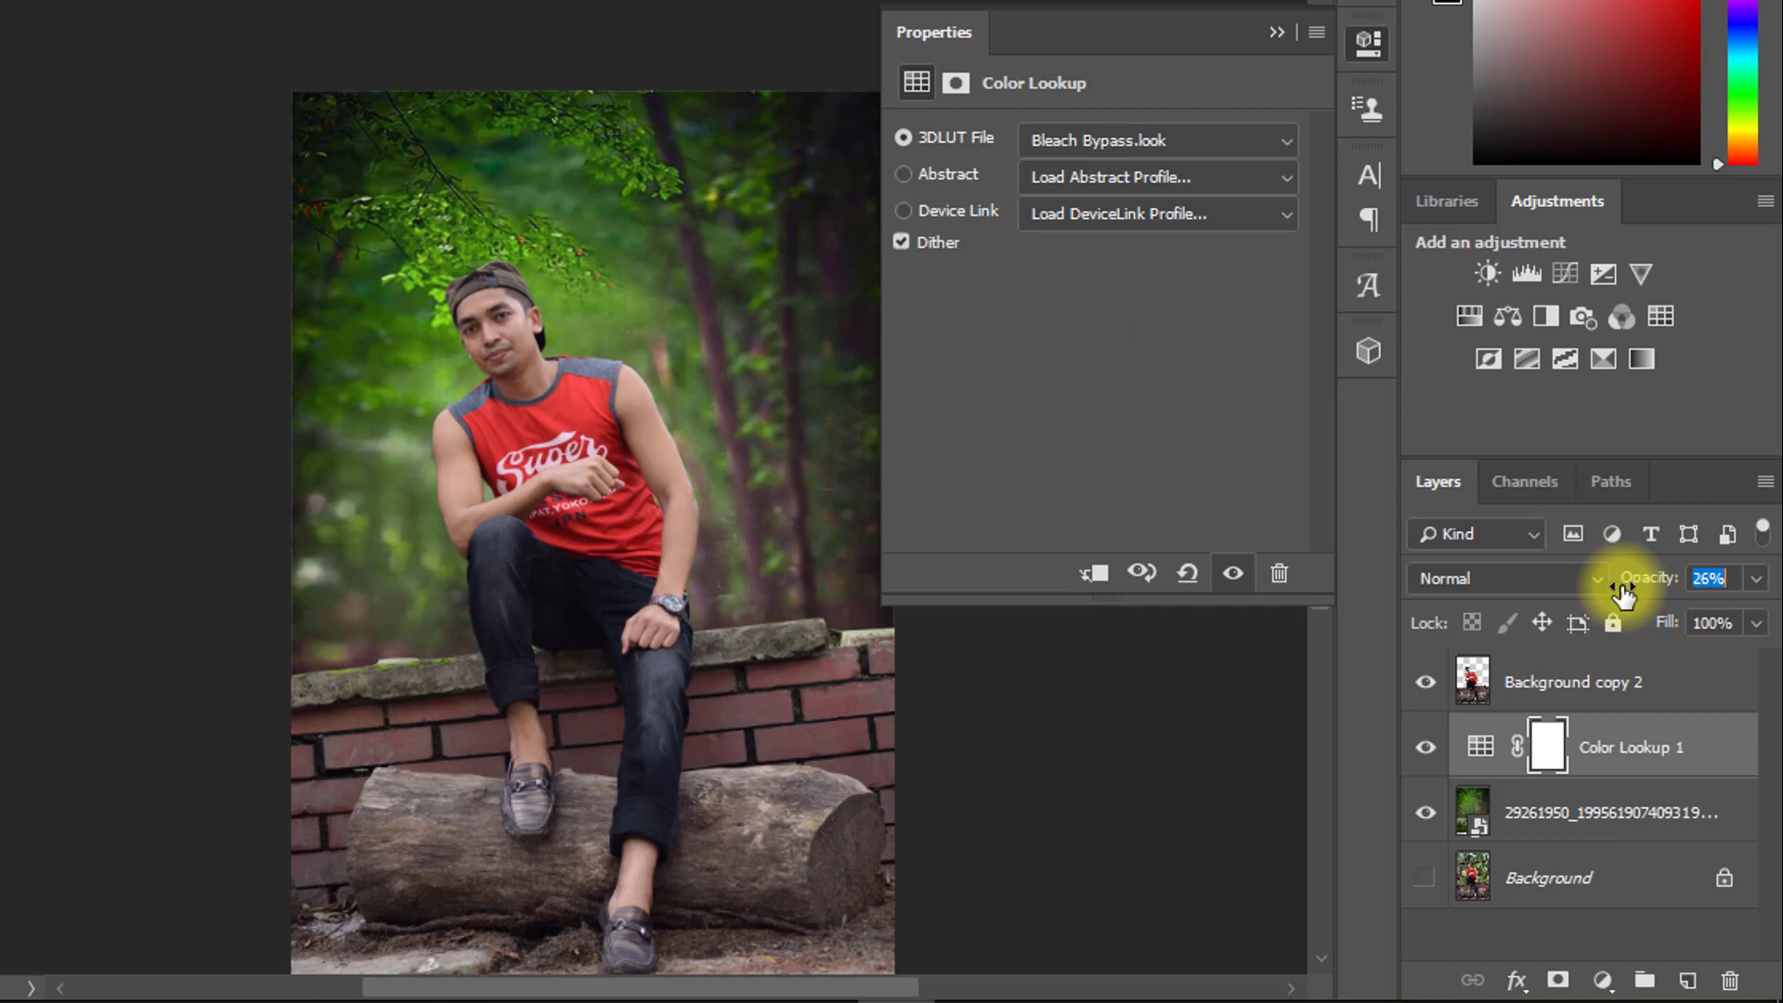
click(1277, 31)
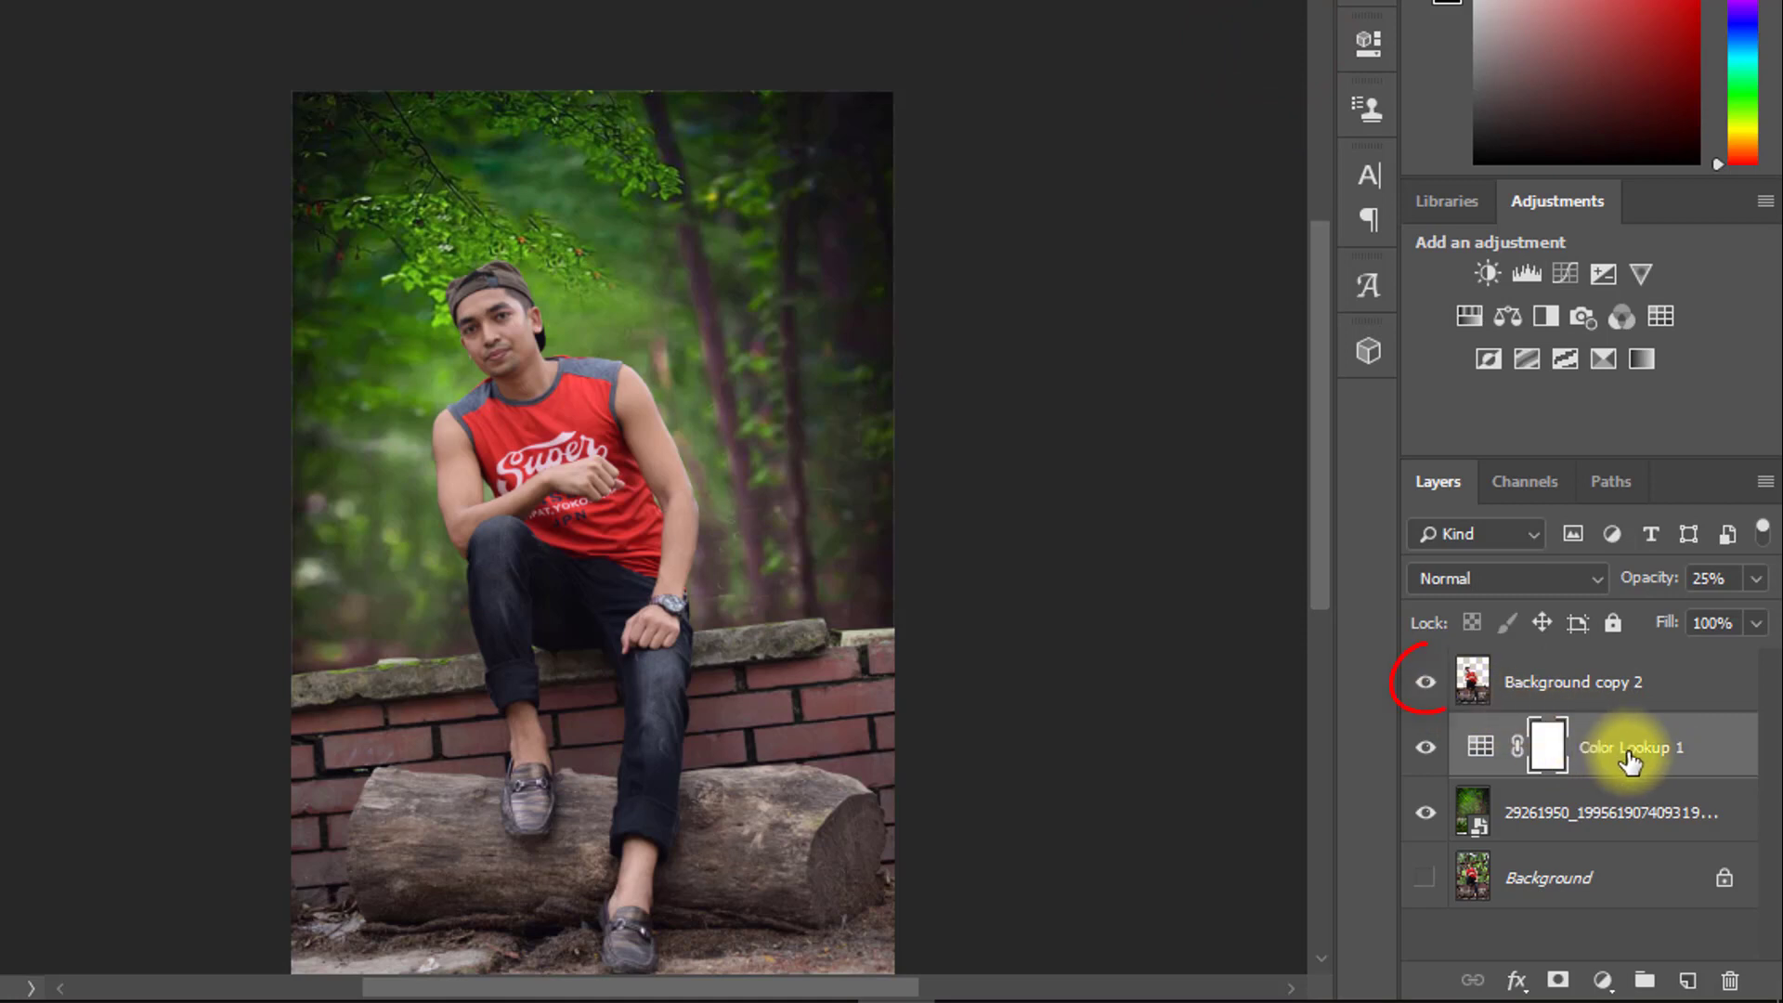
Hide the cutout layer, stamp the visible forest background into a new merged layer, and show the cutout again
click(1426, 682)
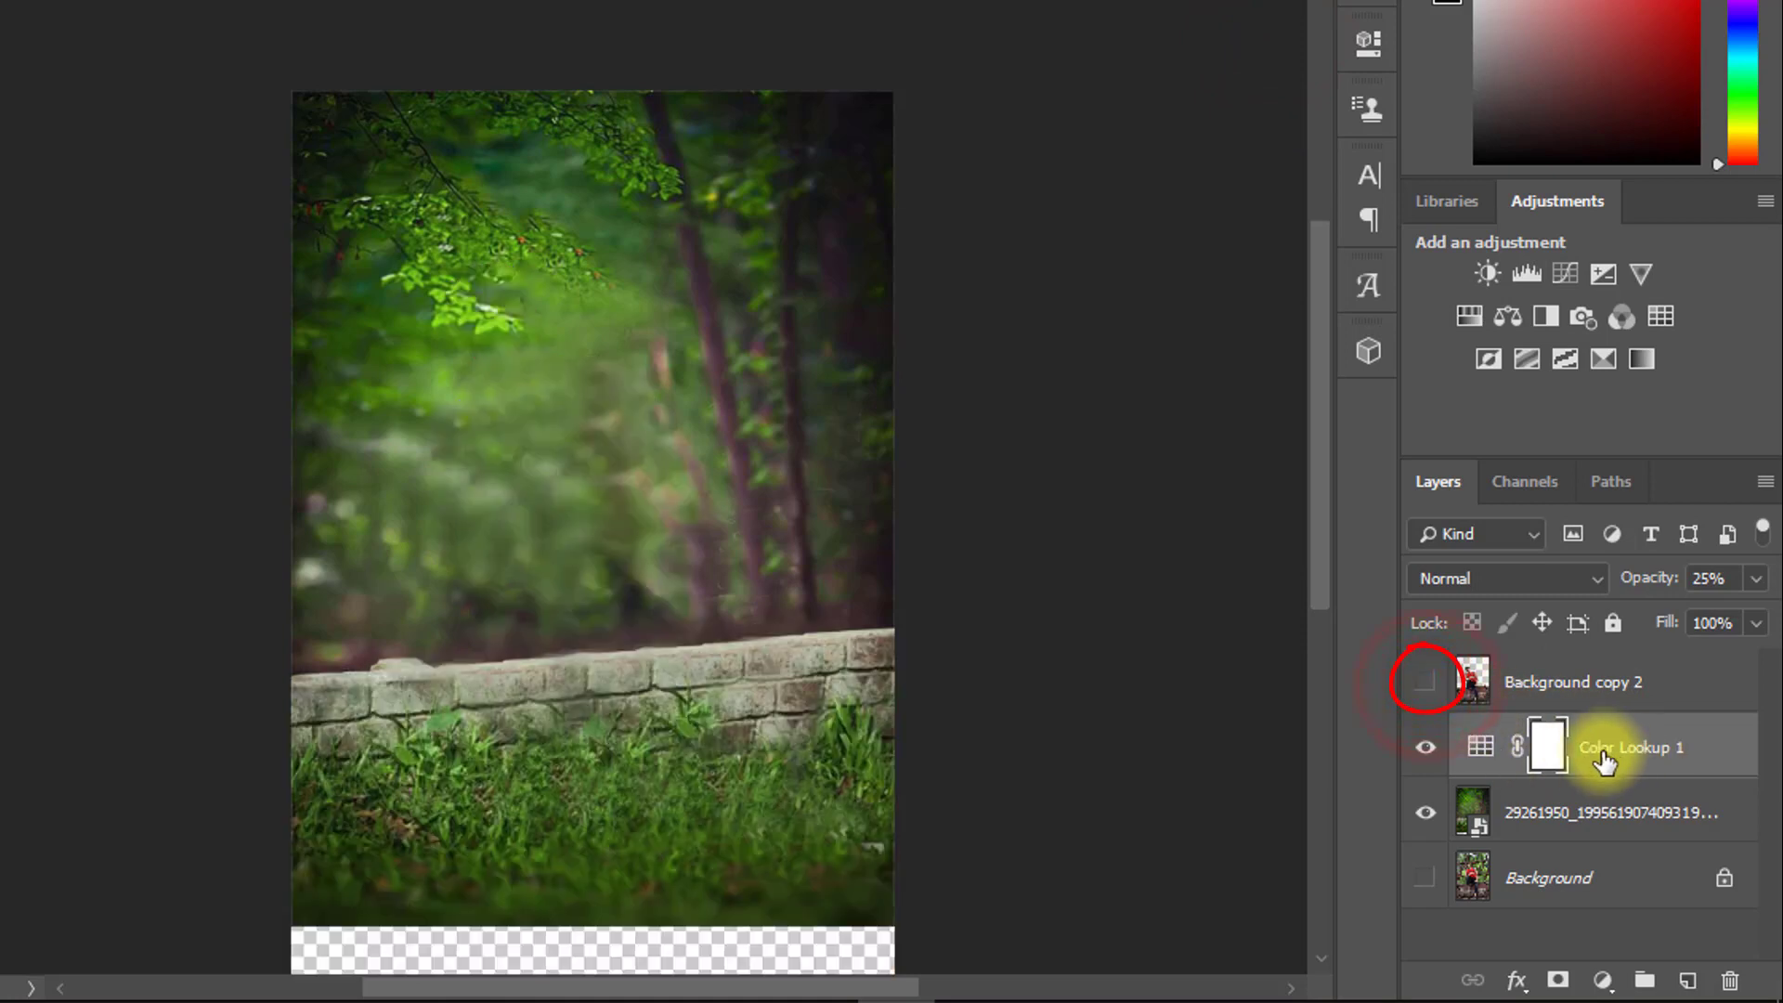
key(ctrl+shift+alt+e)
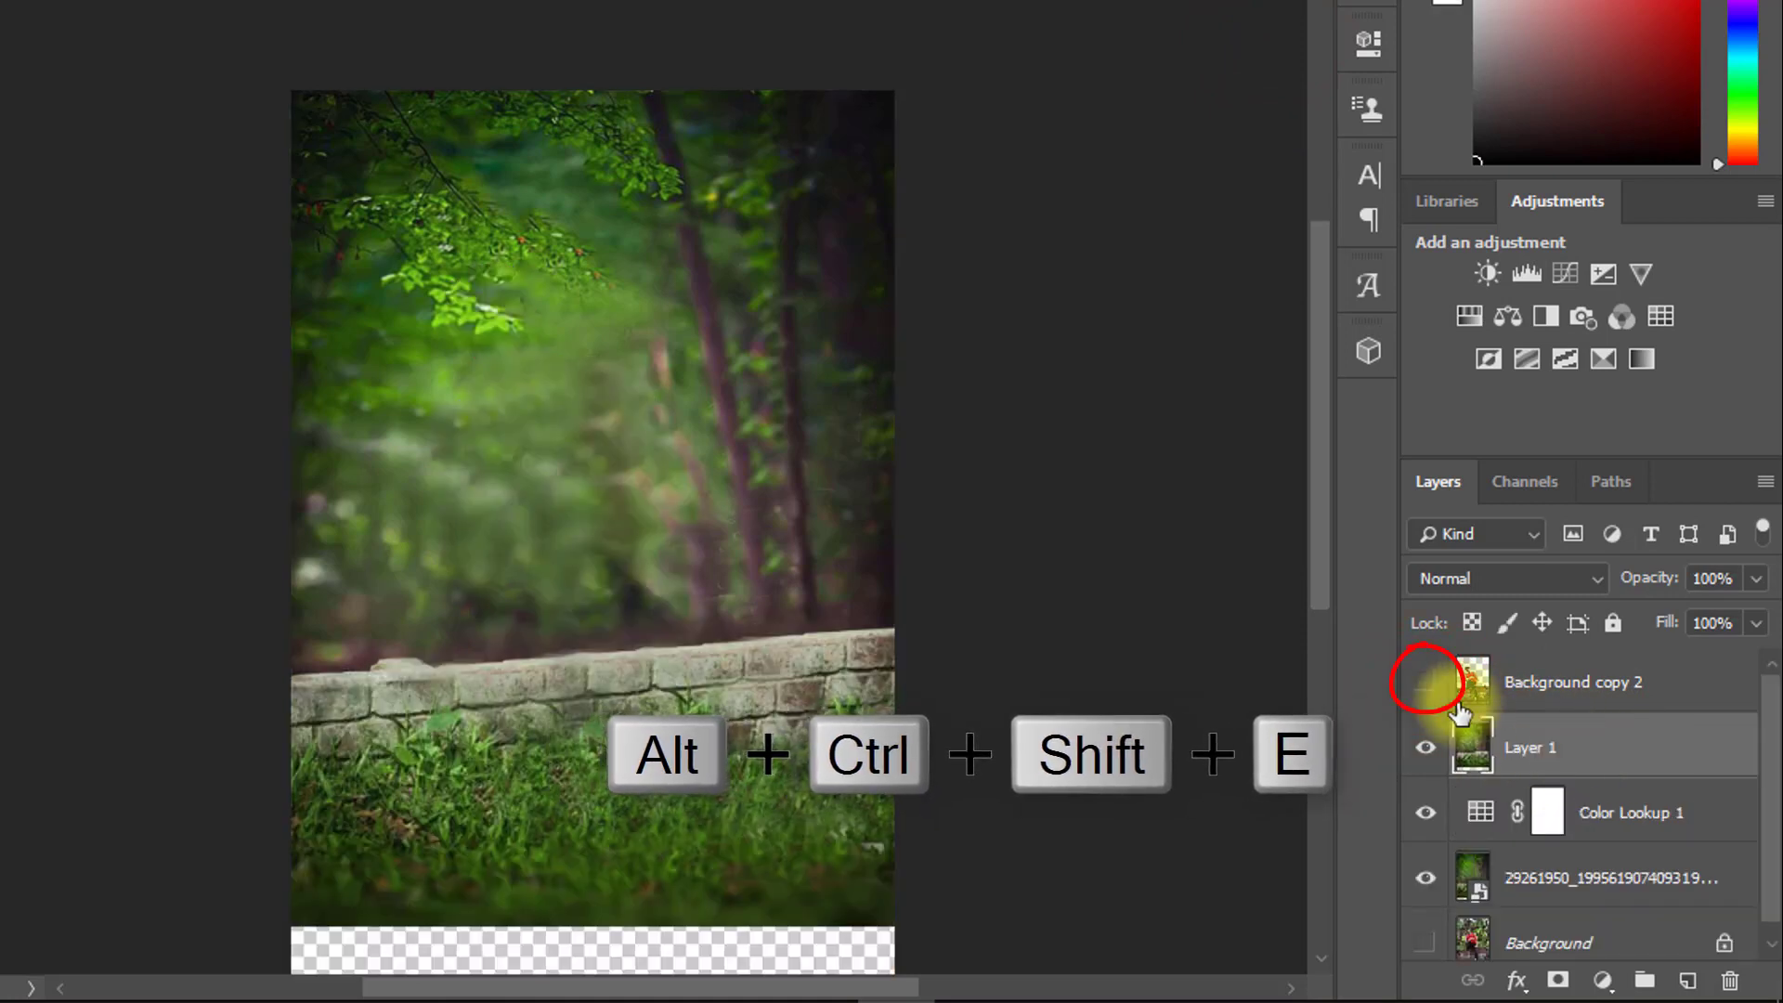
click(1427, 683)
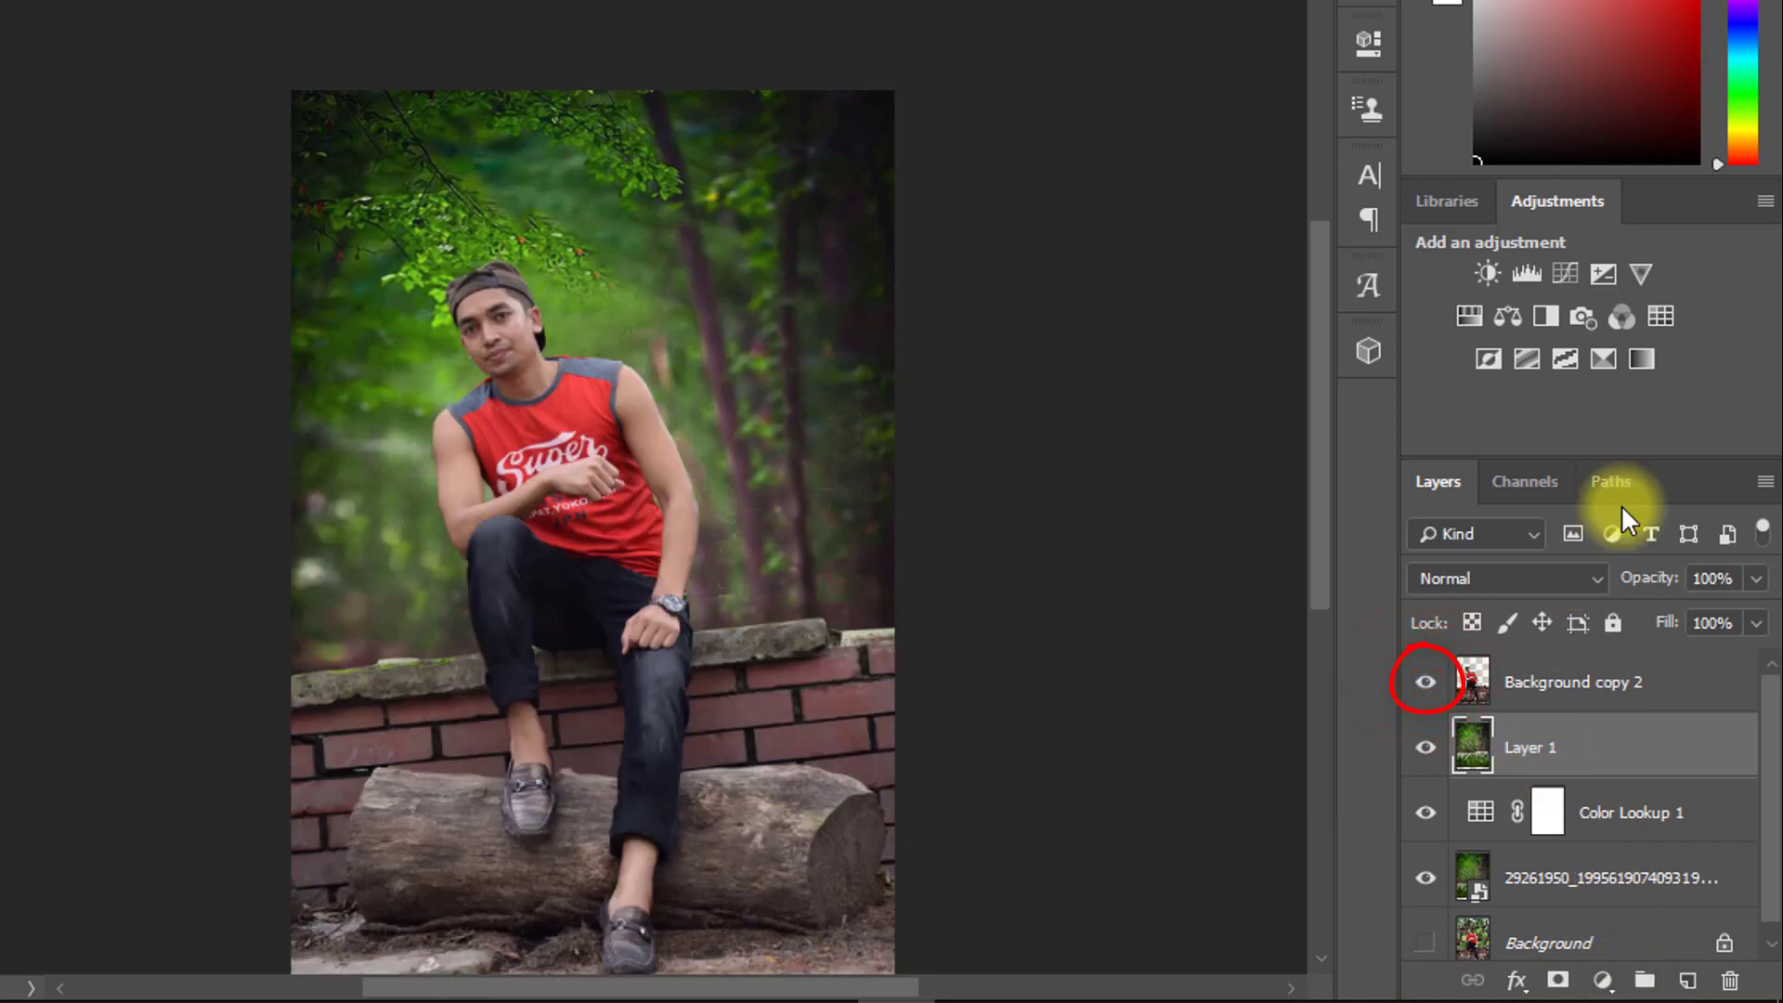
Add a second Color Lookup adjustment layer above the merged forest layer
drag(1644, 462, 1652, 293)
click(1547, 609)
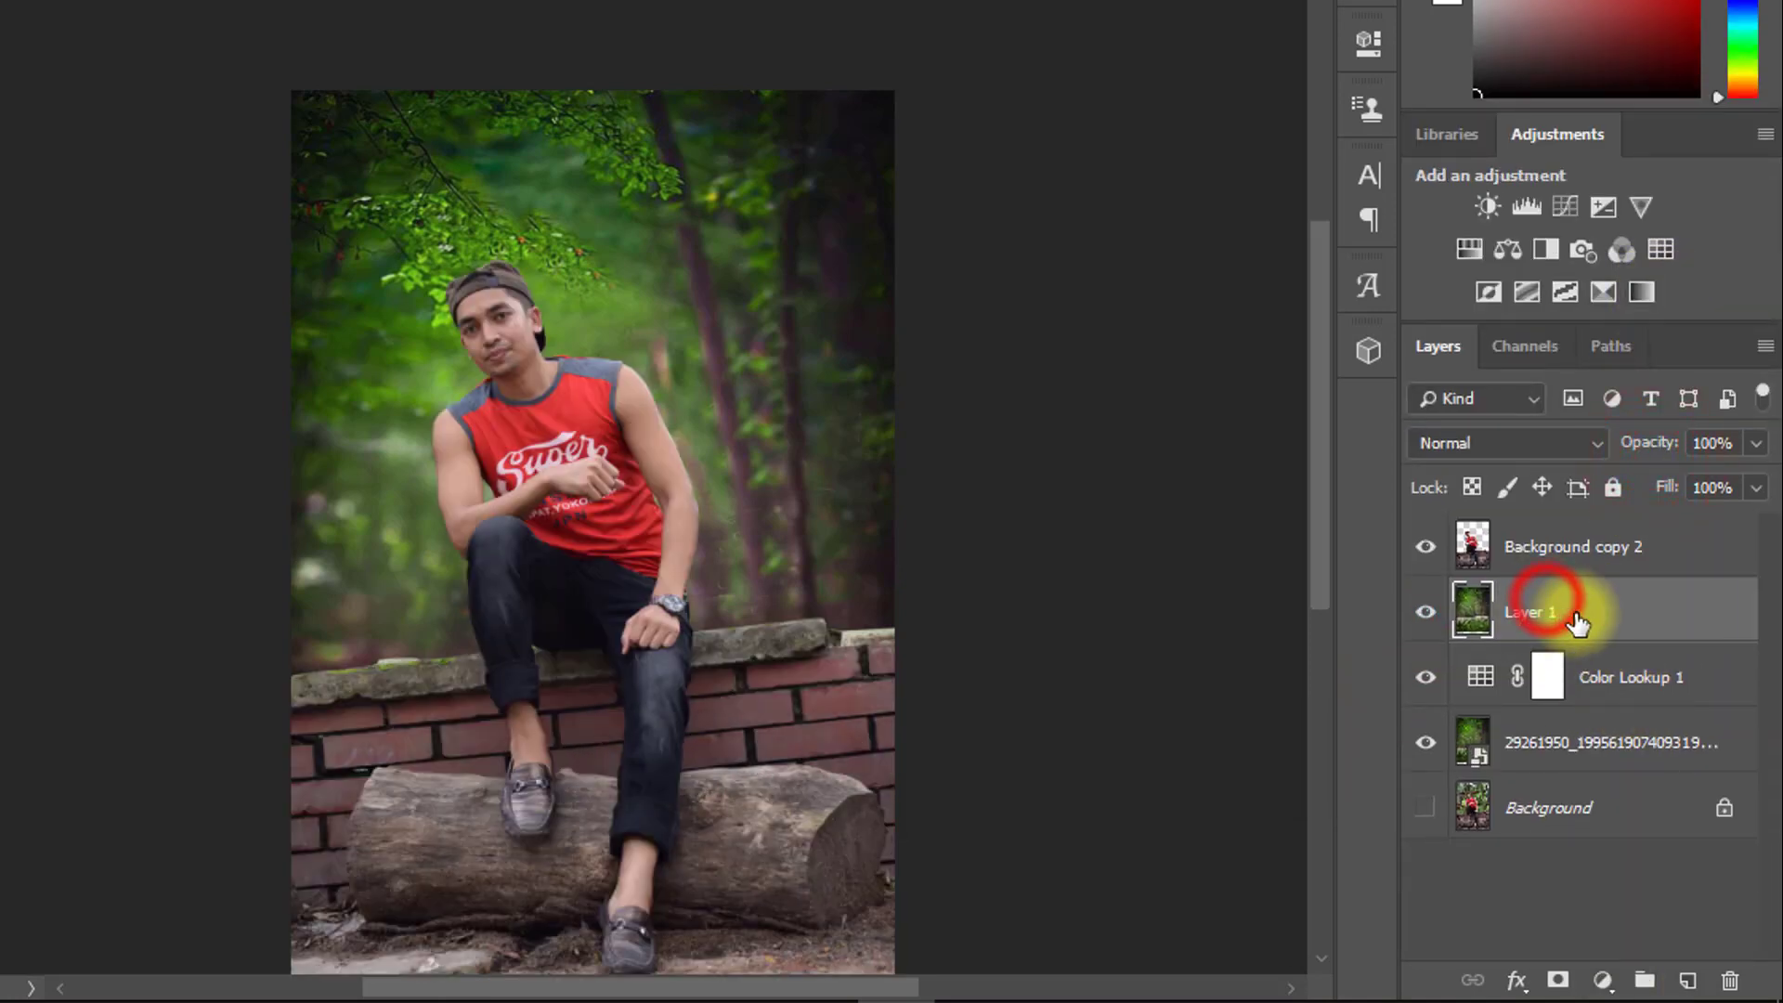
click(1602, 980)
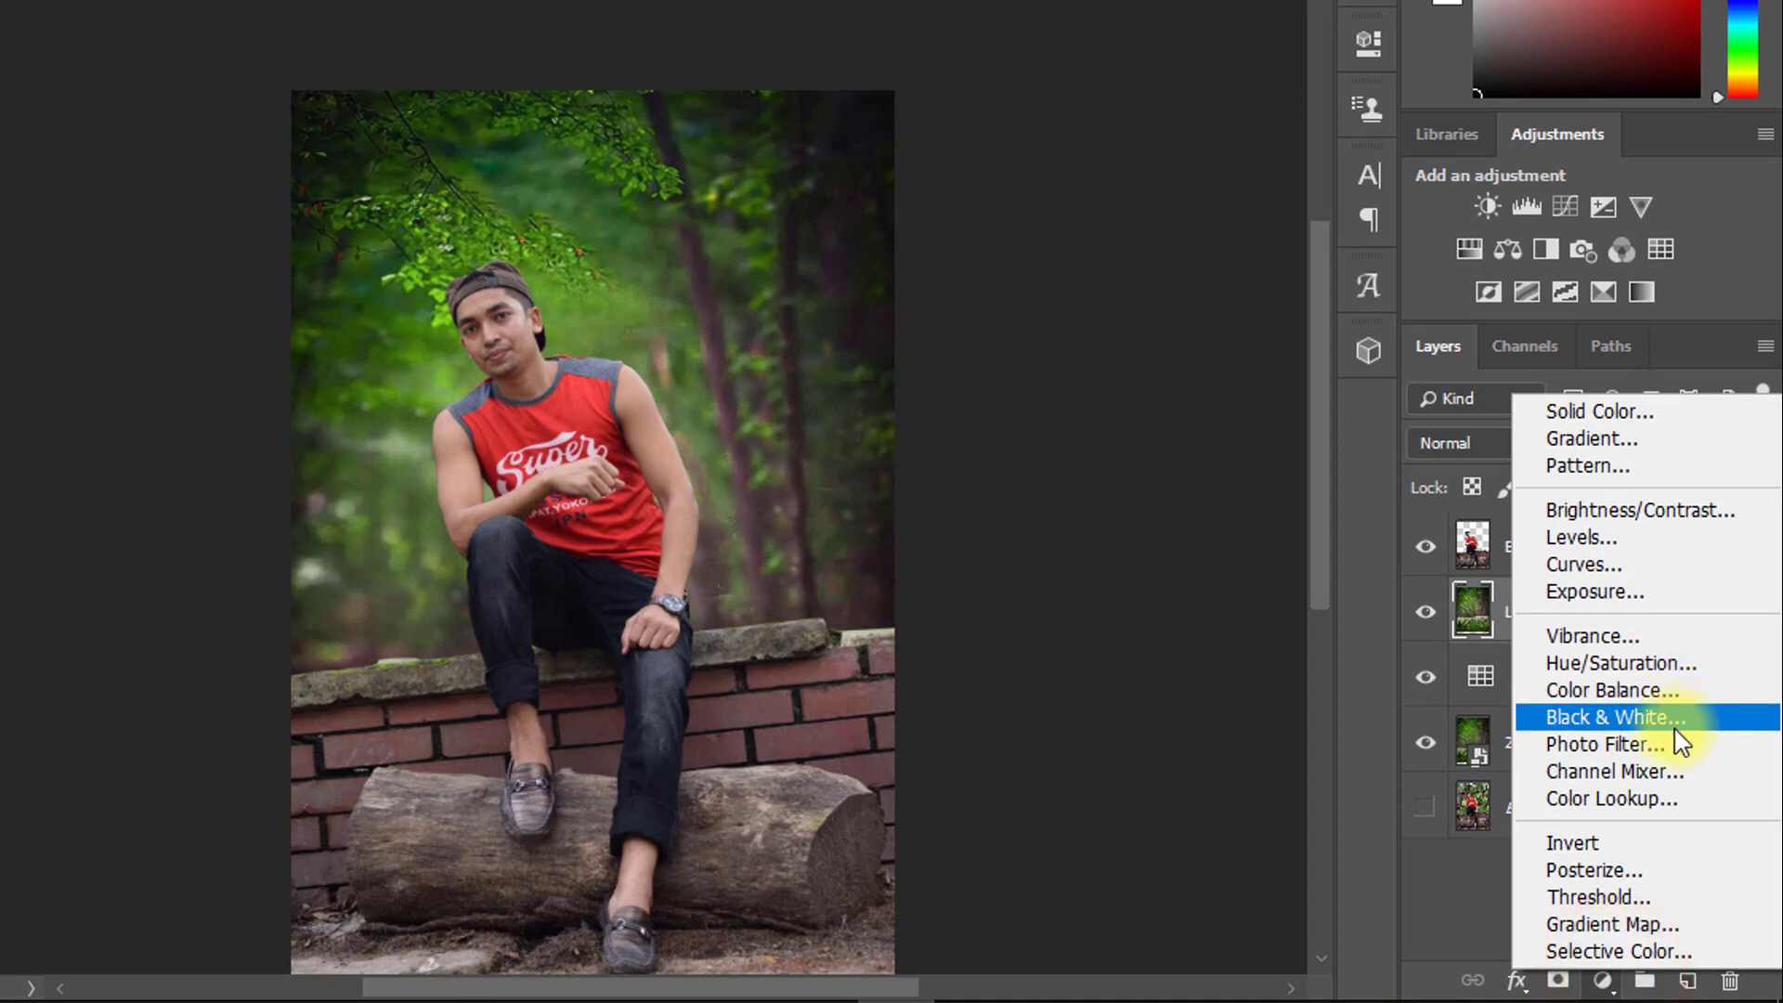
click(1654, 797)
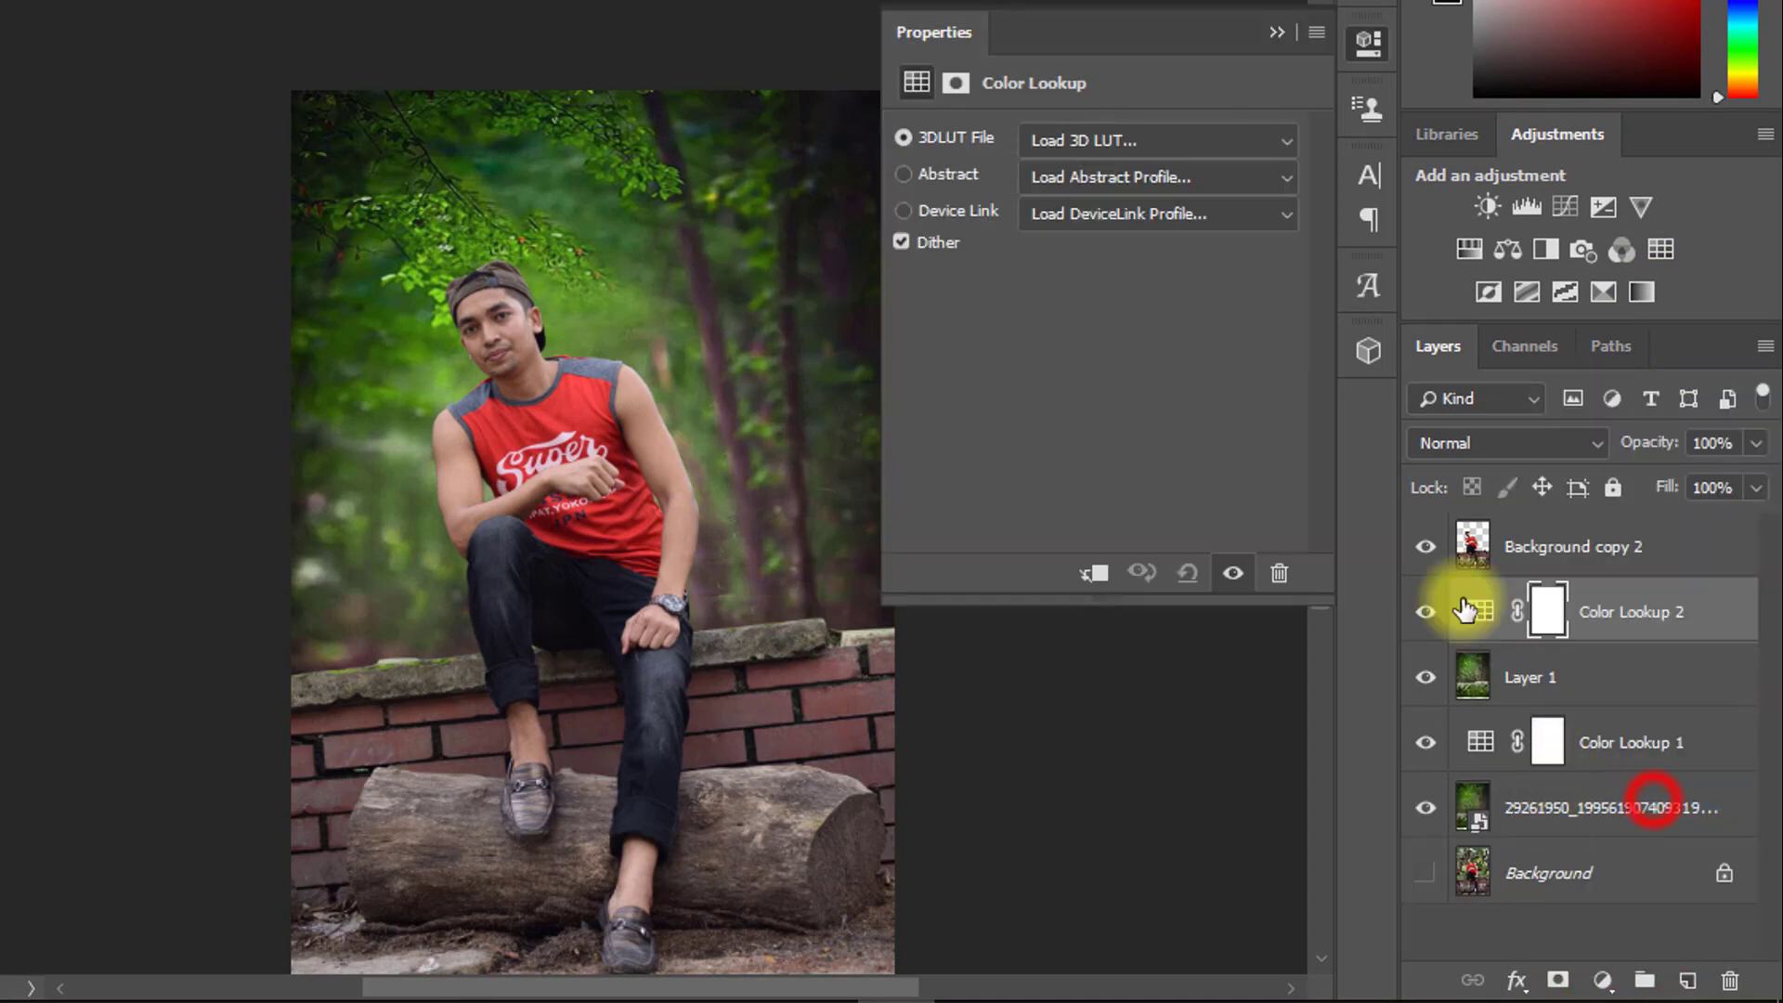
Try the Crisp_Winter.look 3DLUT on the second color lookup with the layer opacity at 22%
click(1158, 142)
click(1133, 0)
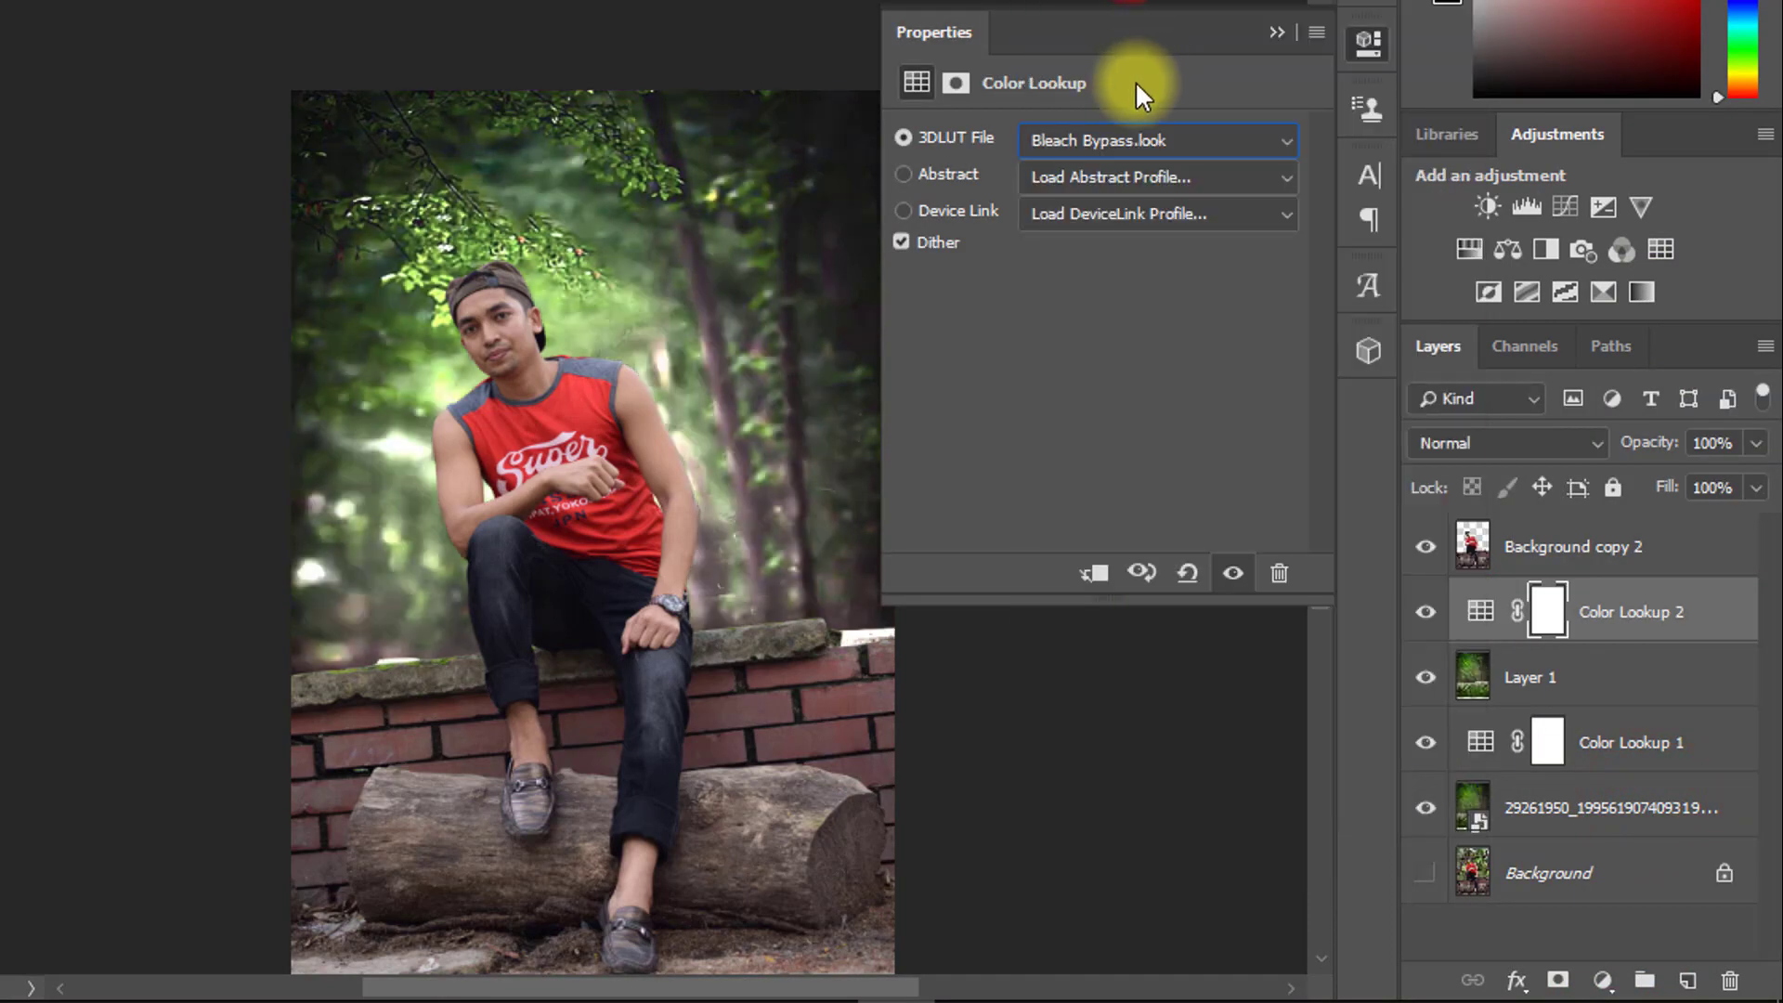
key(Down)
key(Down)
key(Down)
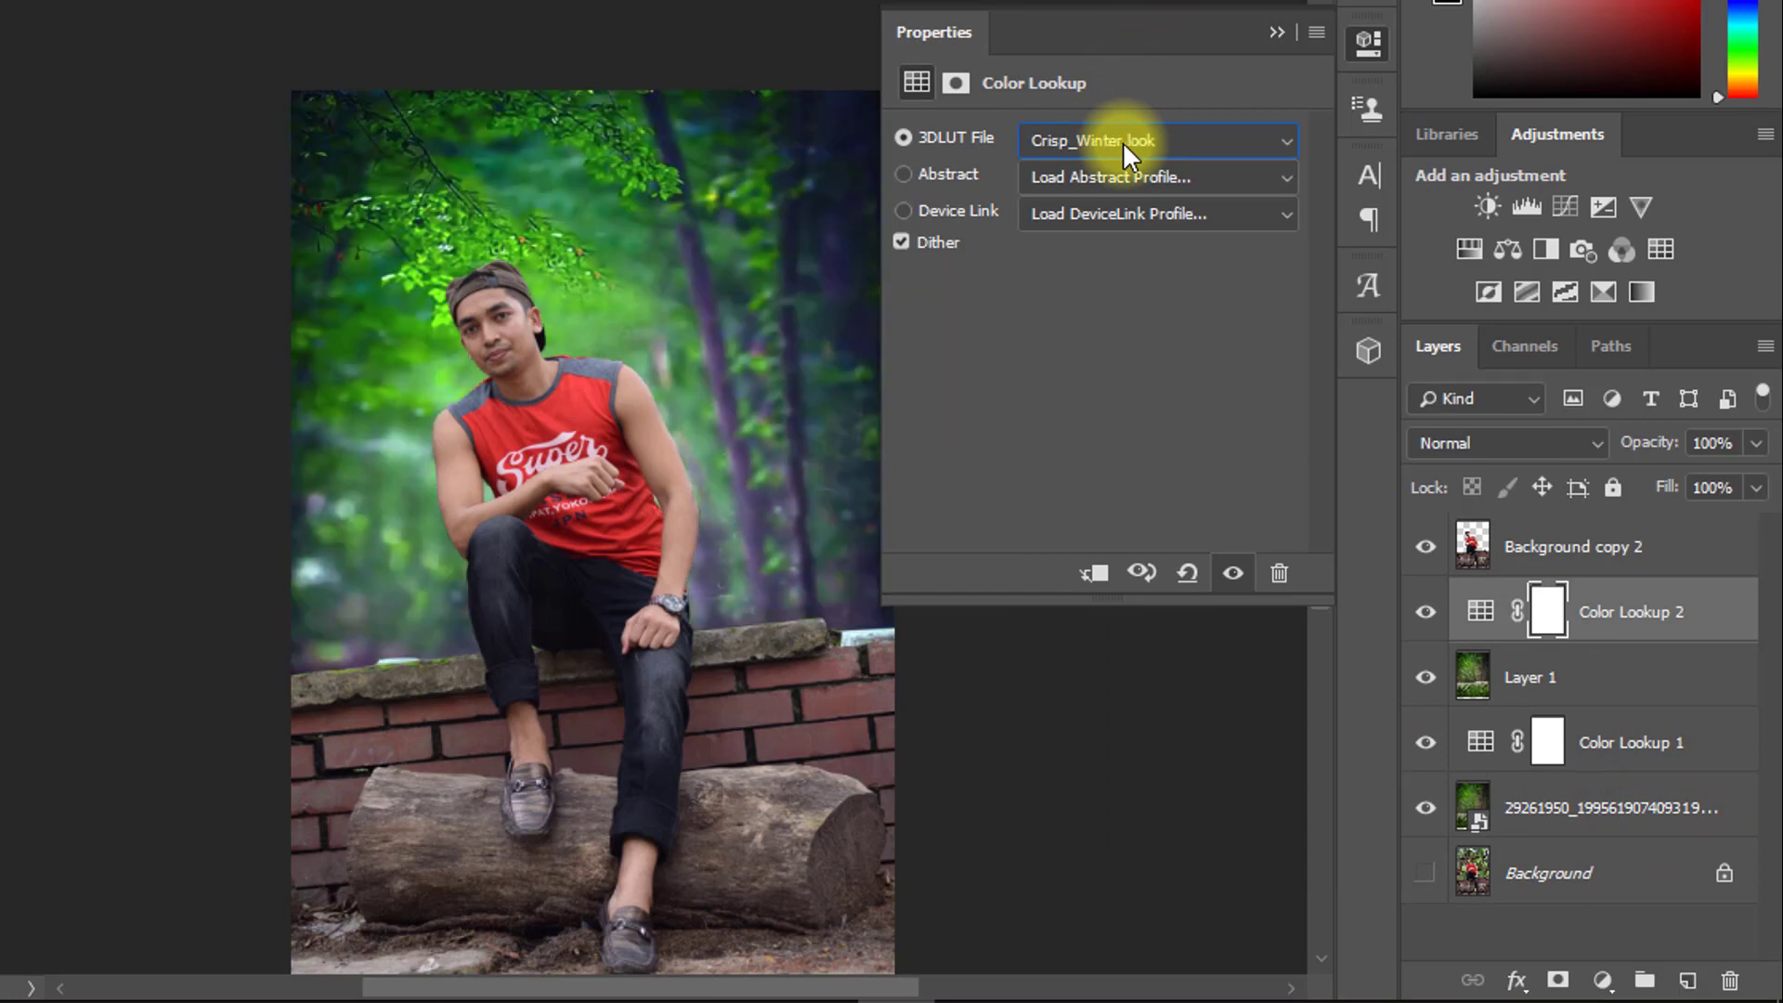
drag(1651, 452, 1452, 427)
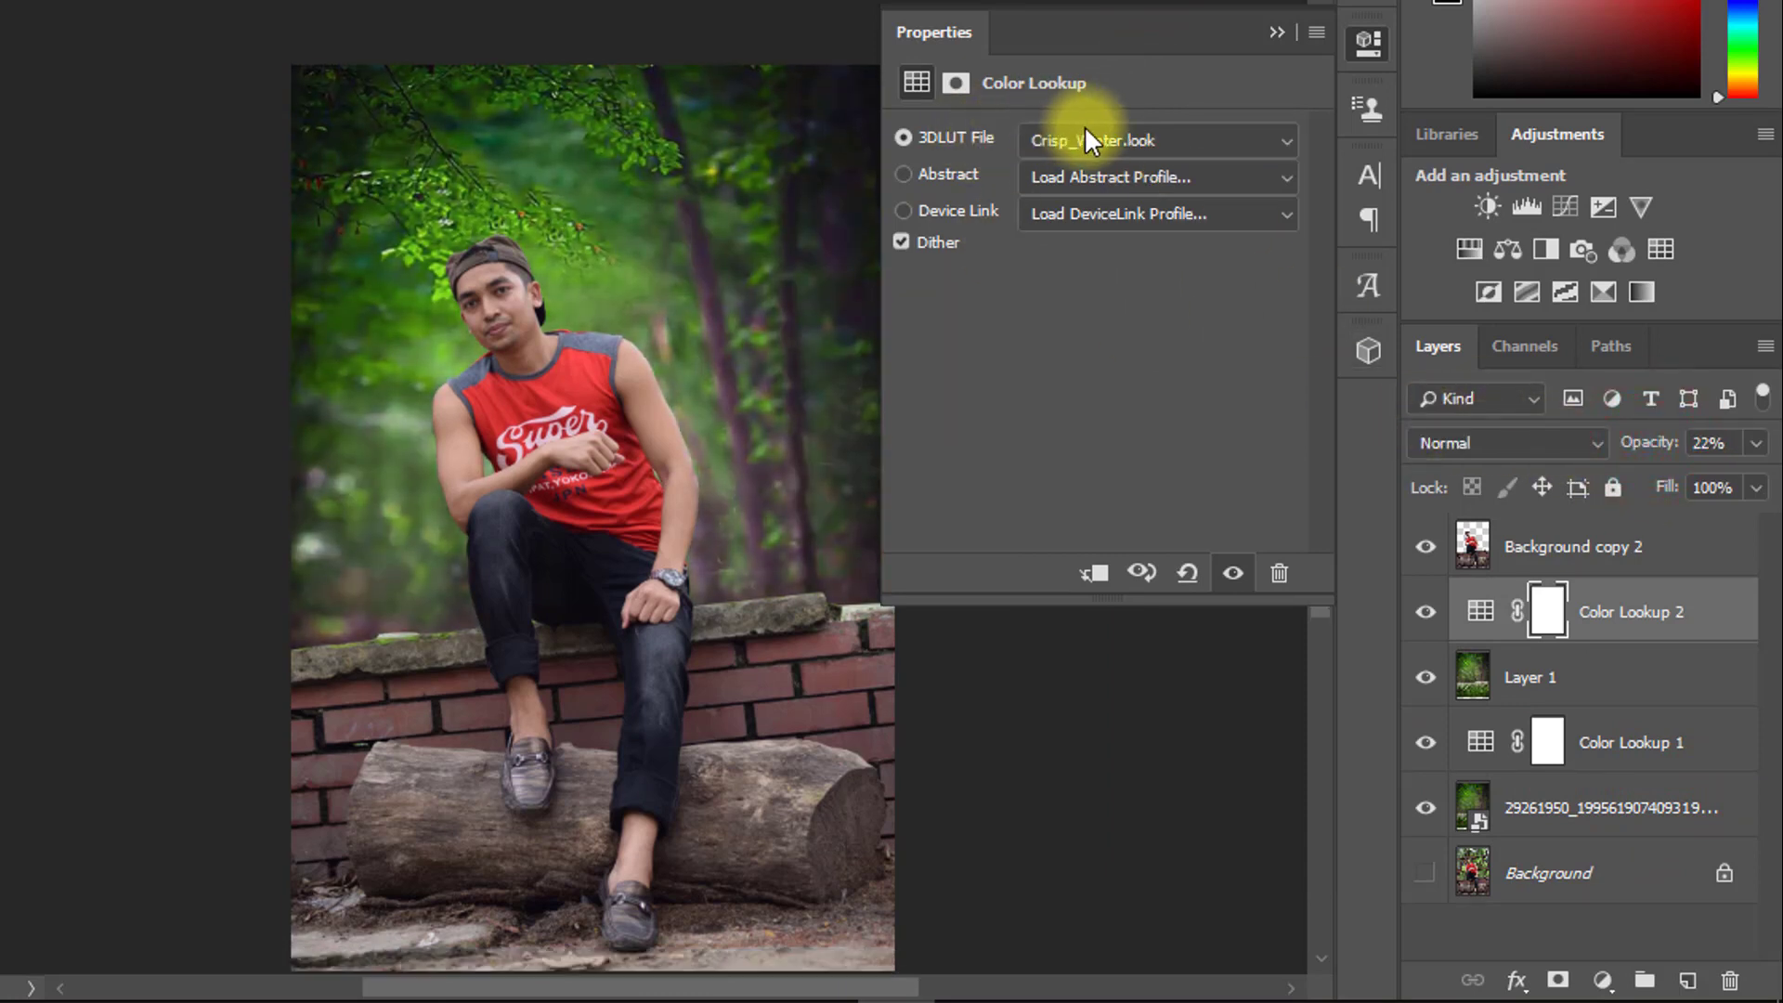
Switch the second color lookup to the HorrorBlue.3DL 3DLUT and set its layer opacity to 25%
click(1093, 128)
click(1089, 74)
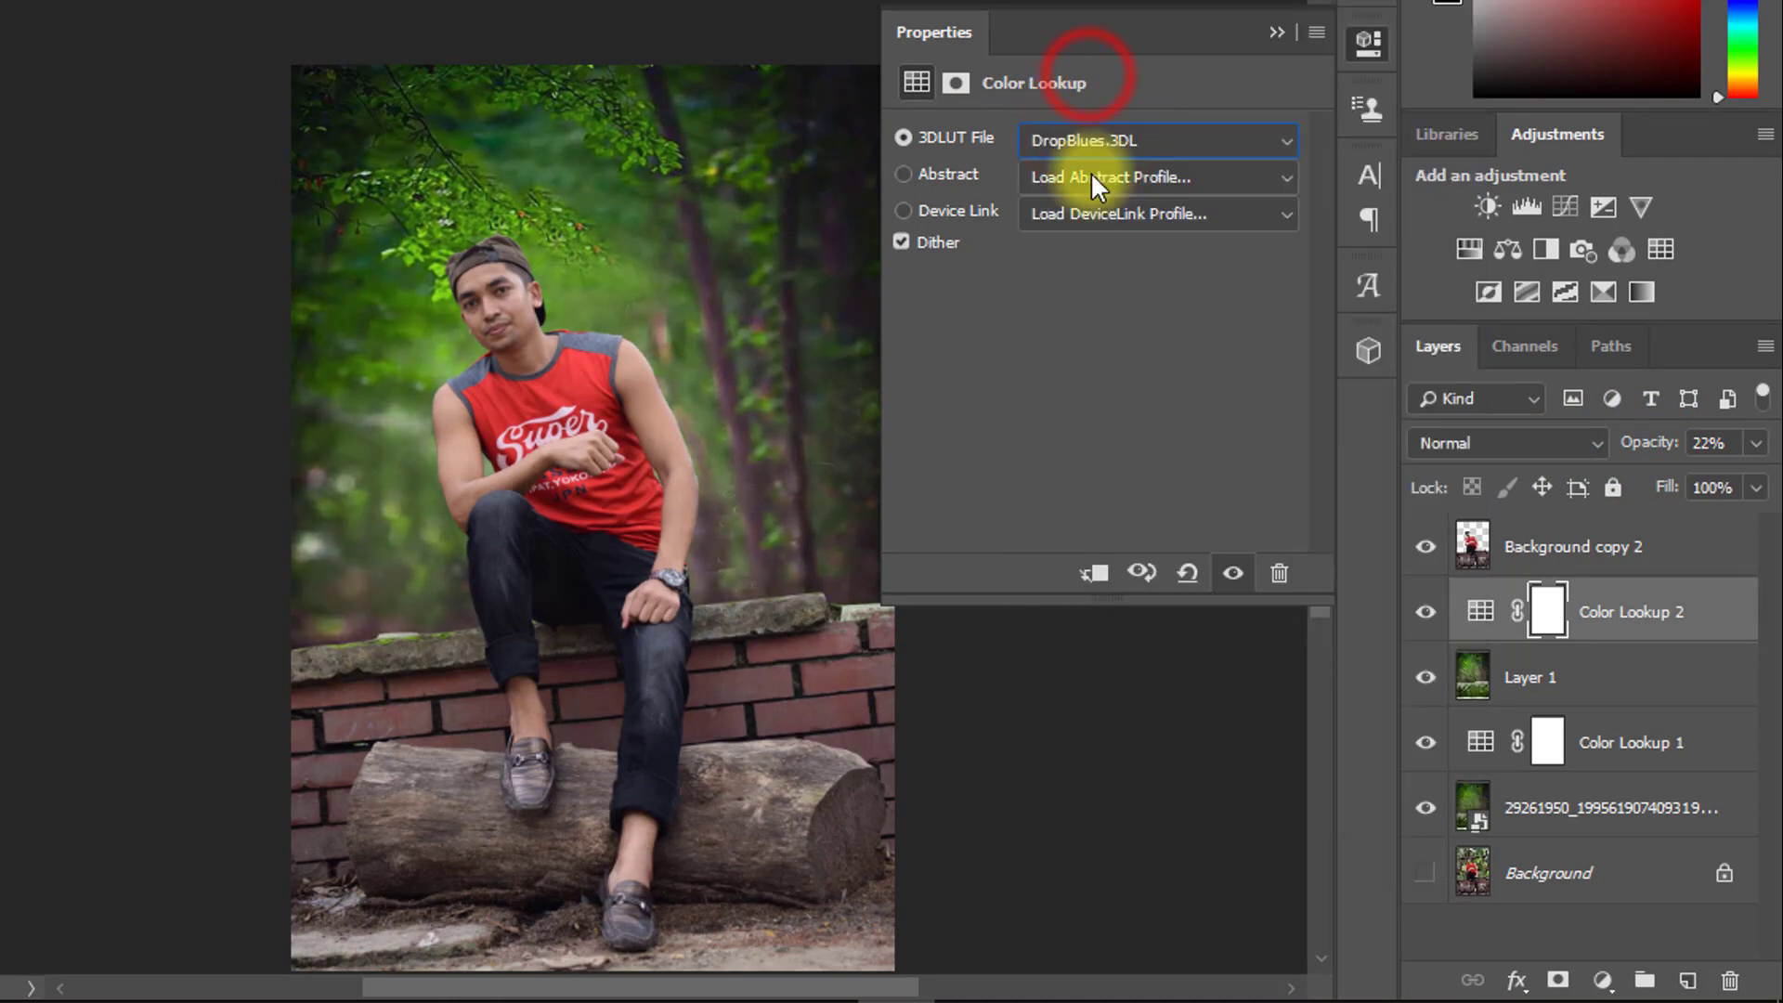
scroll(1091, 139, down, 12)
click(1126, 133)
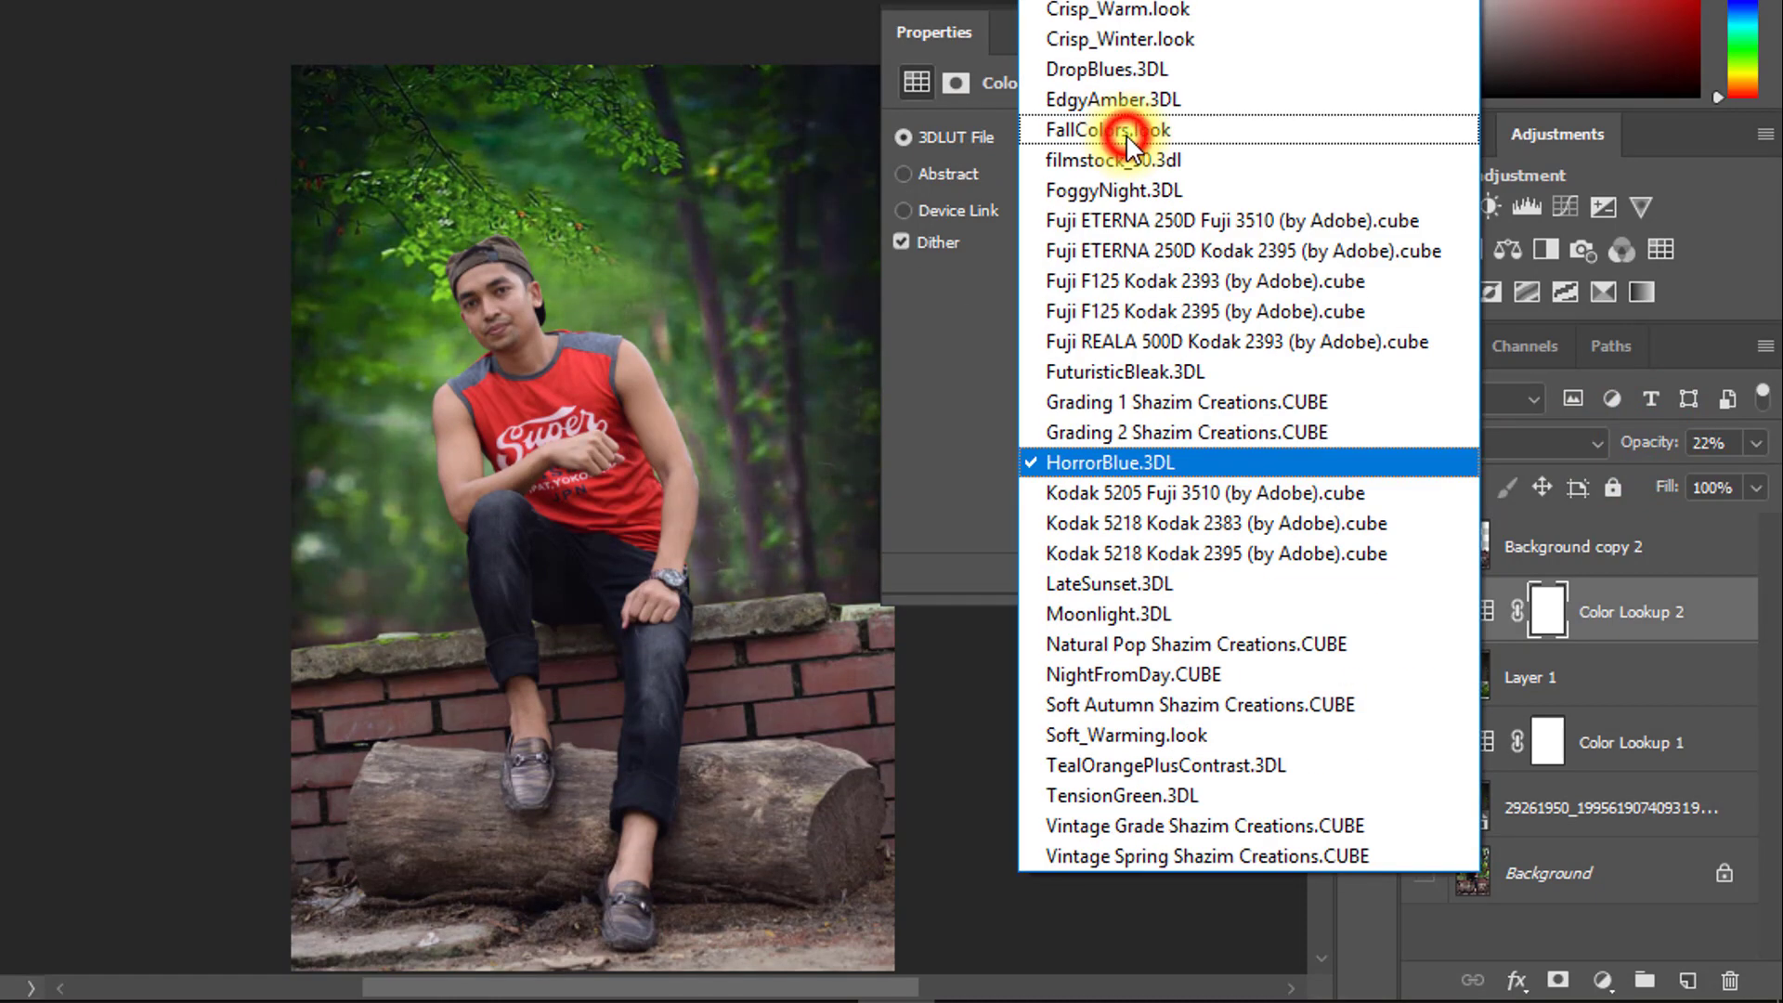
click(1102, 463)
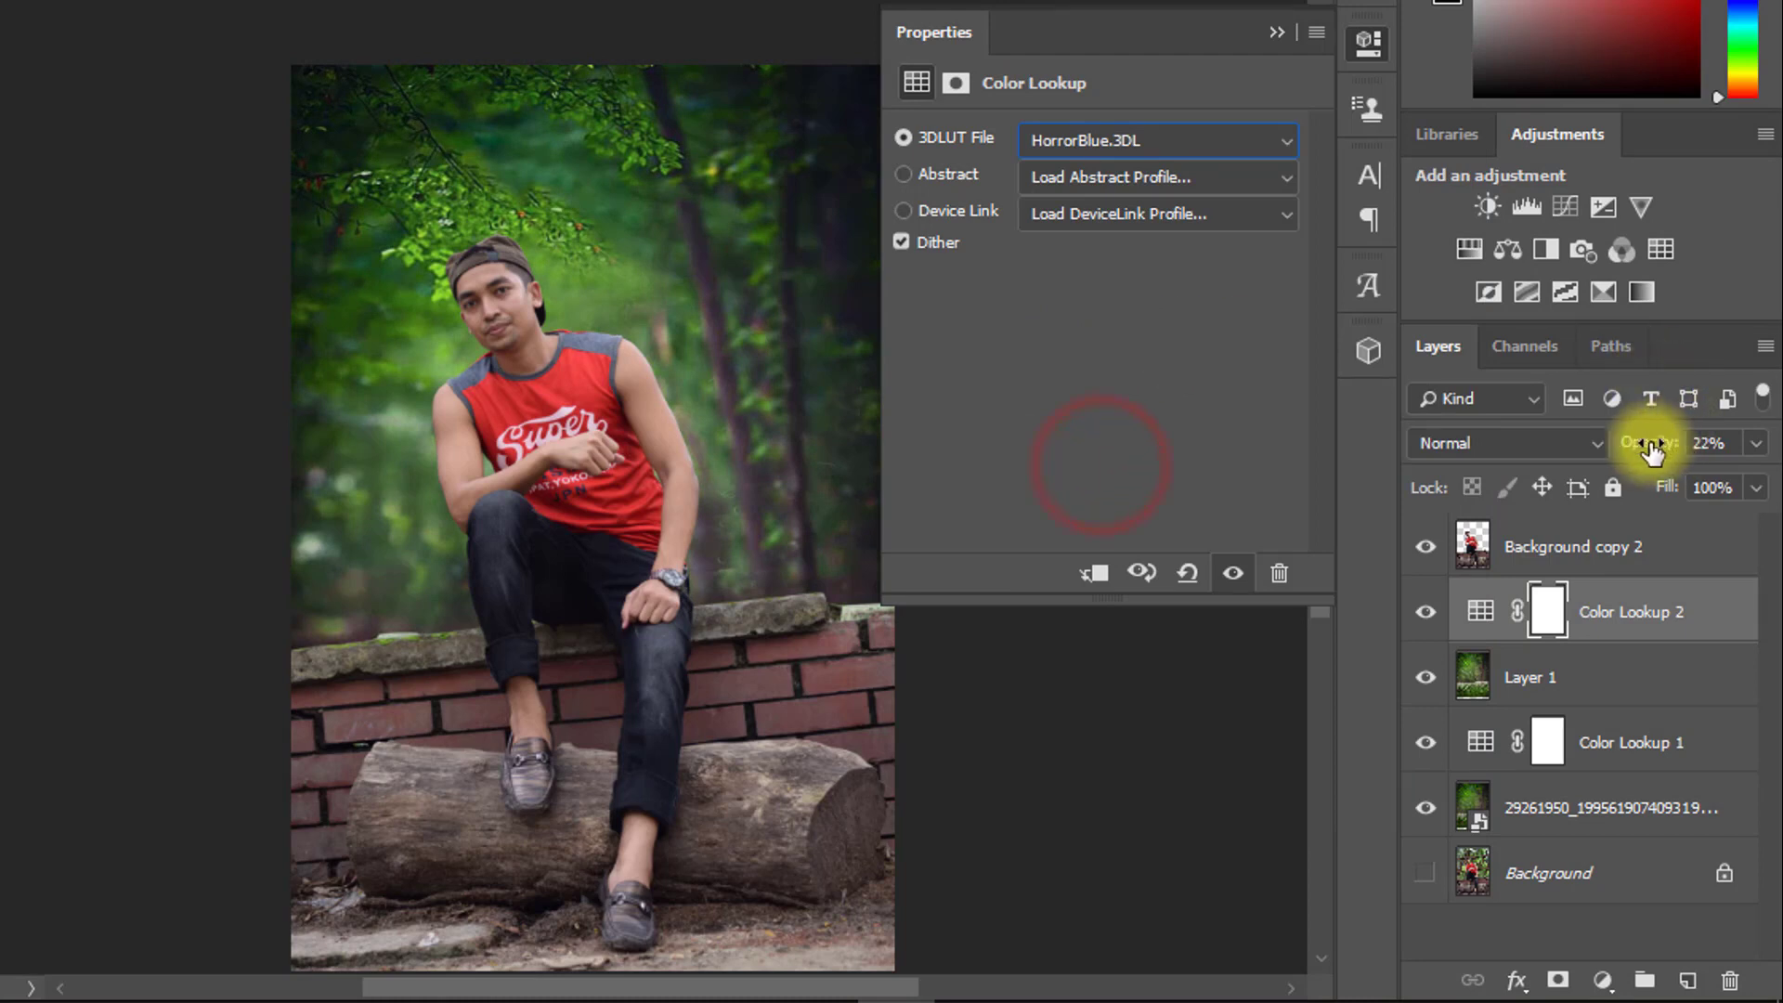
mouse_move(1652, 450)
mouse_down()
mouse_move(1751, 449)
mouse_move(1604, 438)
mouse_move(1640, 457)
mouse_up()
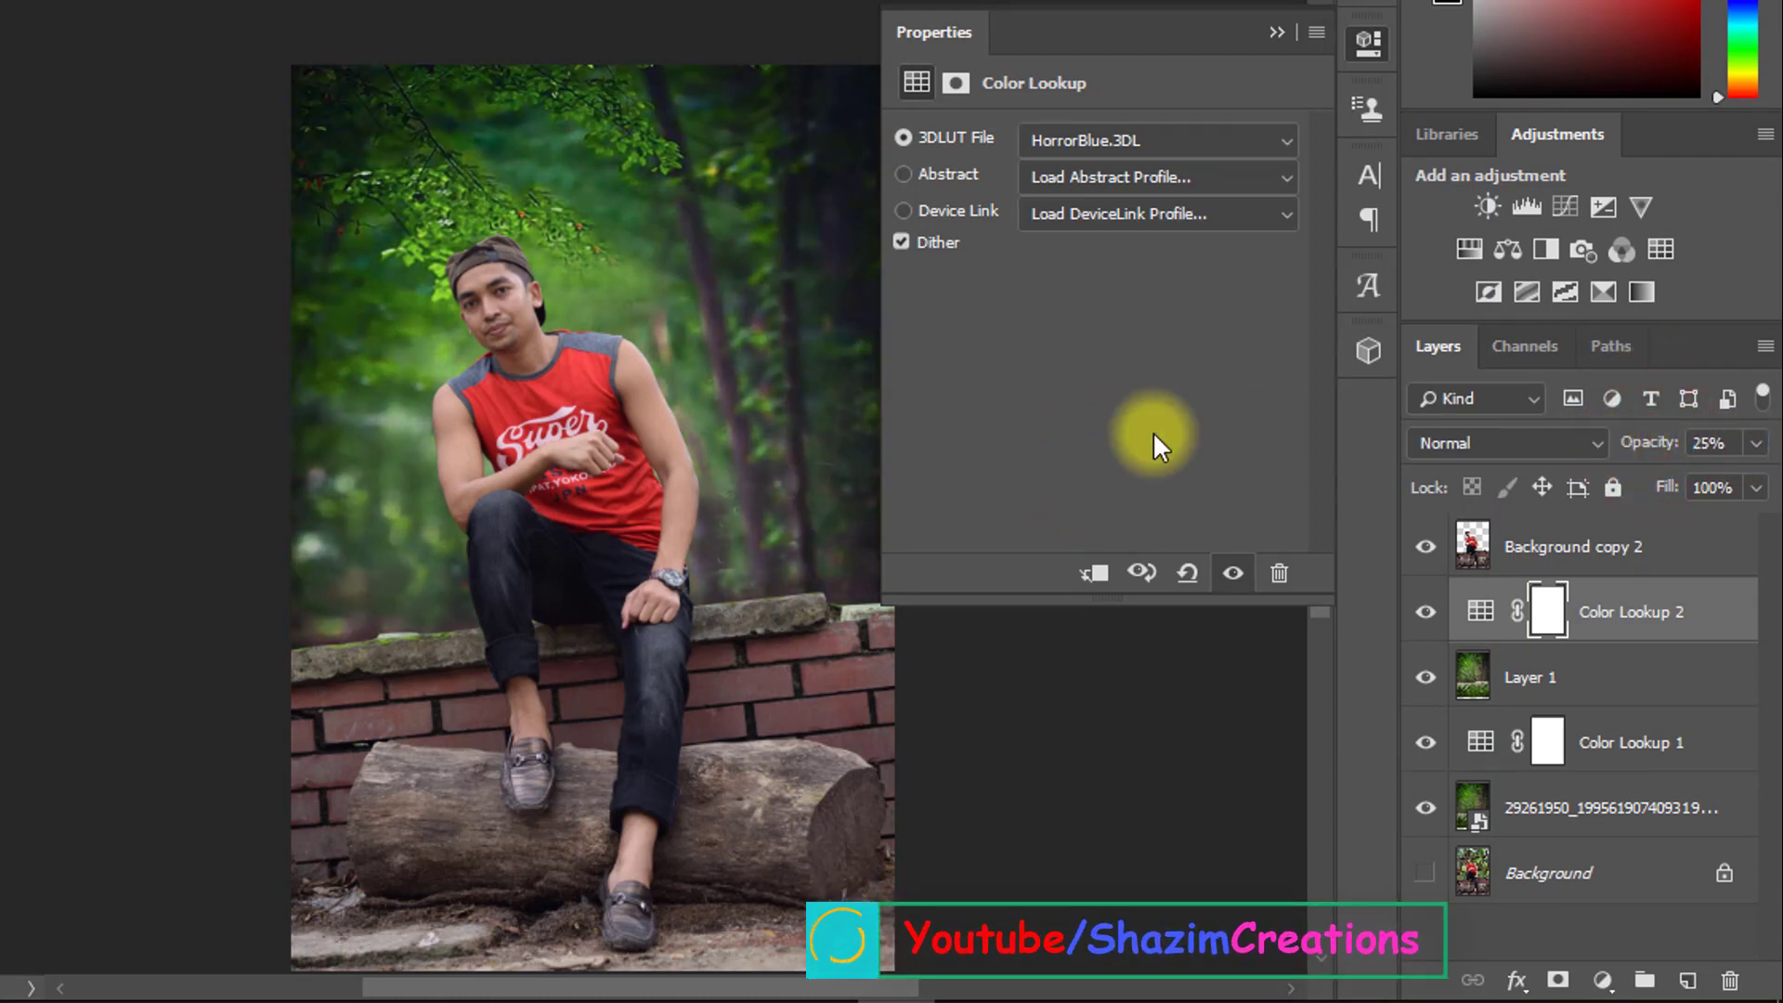
click(1278, 32)
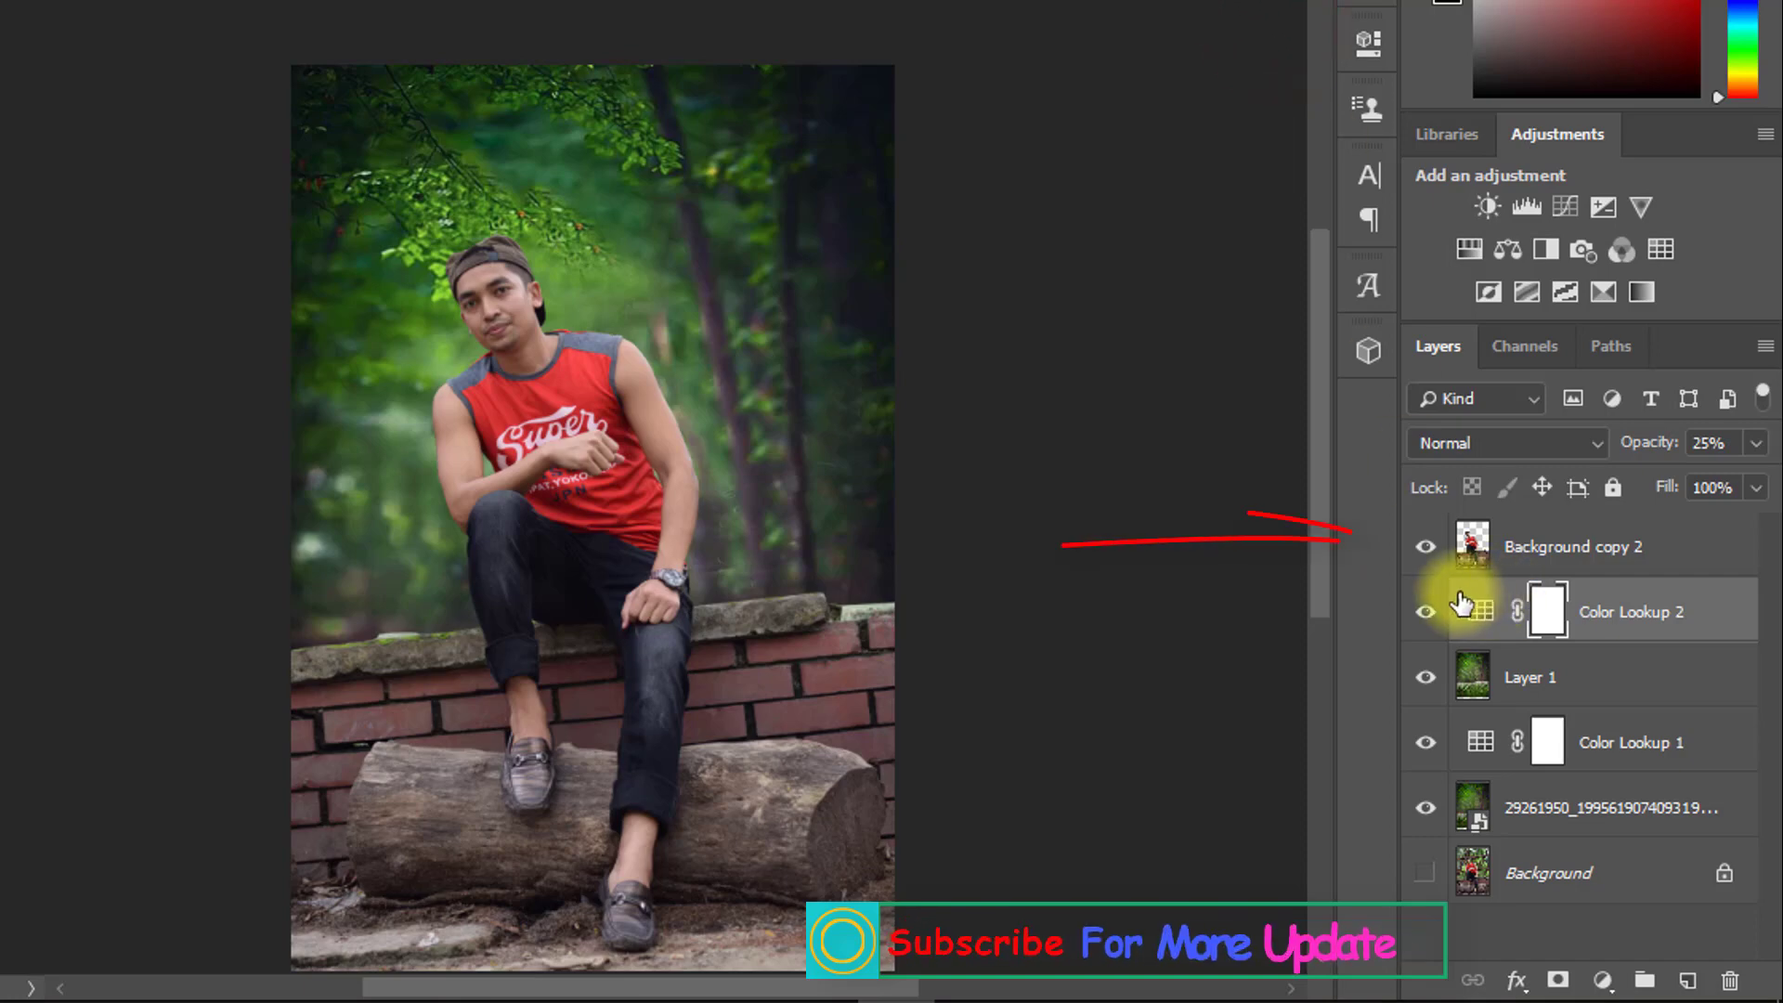
Apply the Camera Raw Filter to the cutout layer with Exposure +0.05, Contrast +3, Shadows +5 and Blacks -3
click(1579, 558)
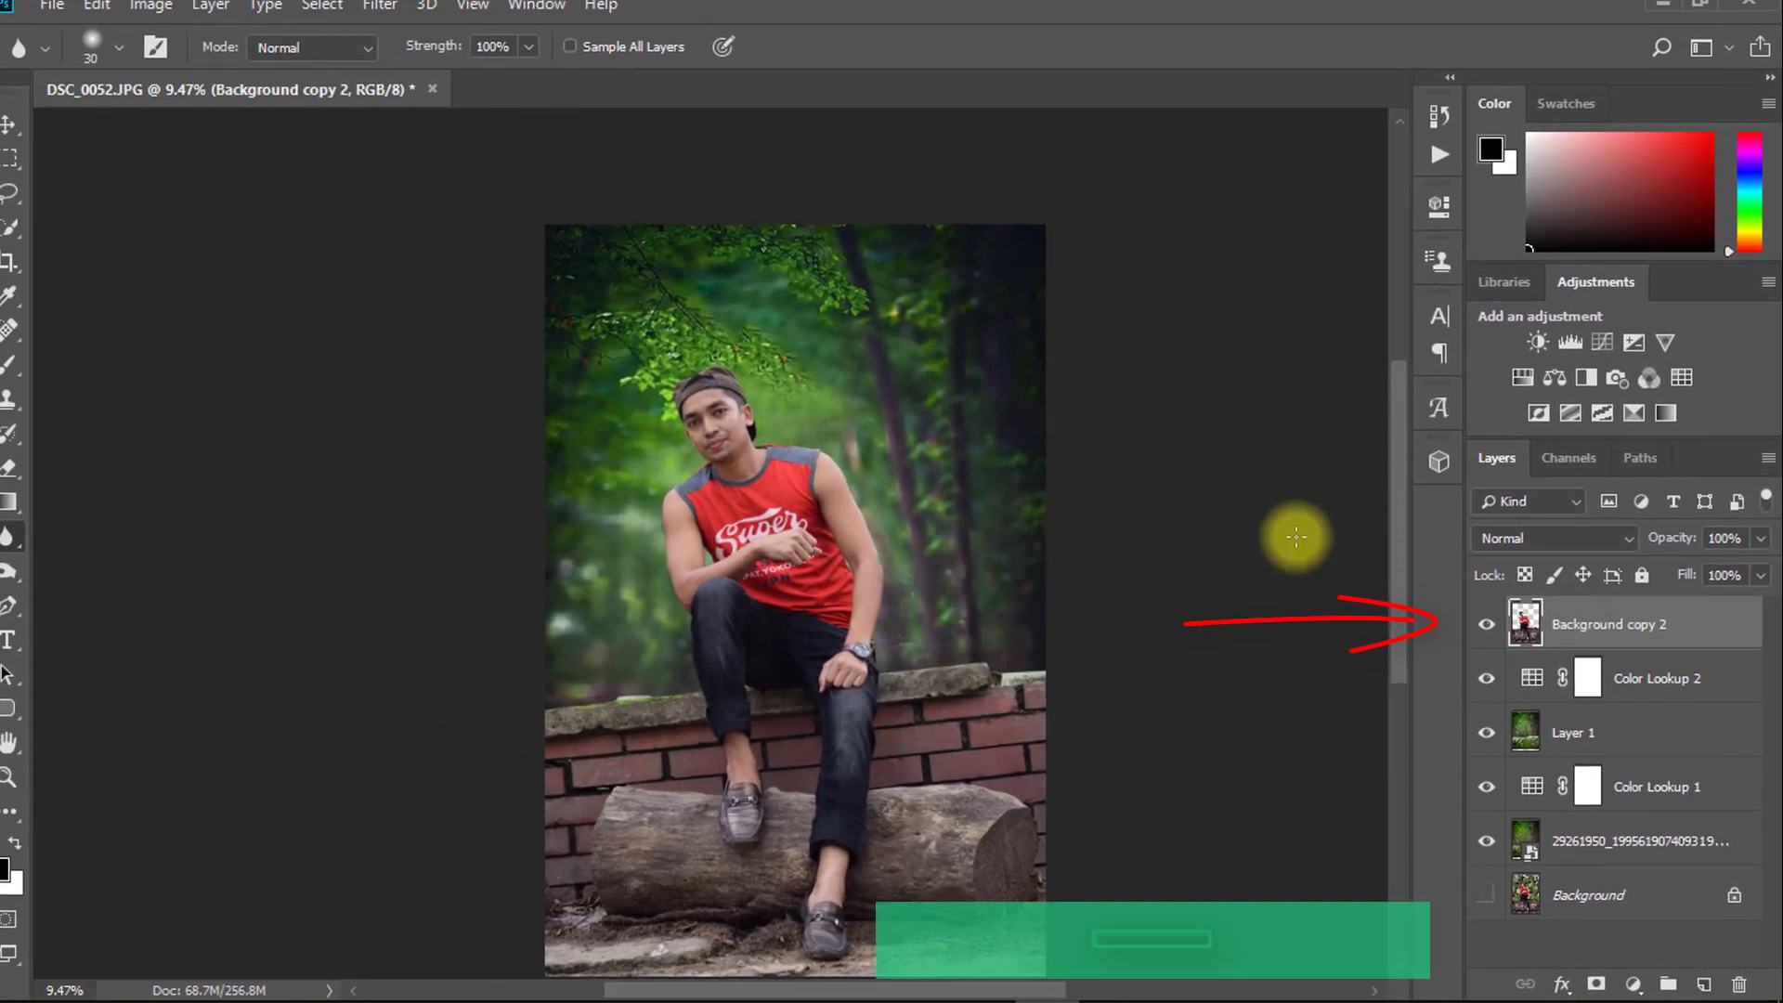
click(380, 5)
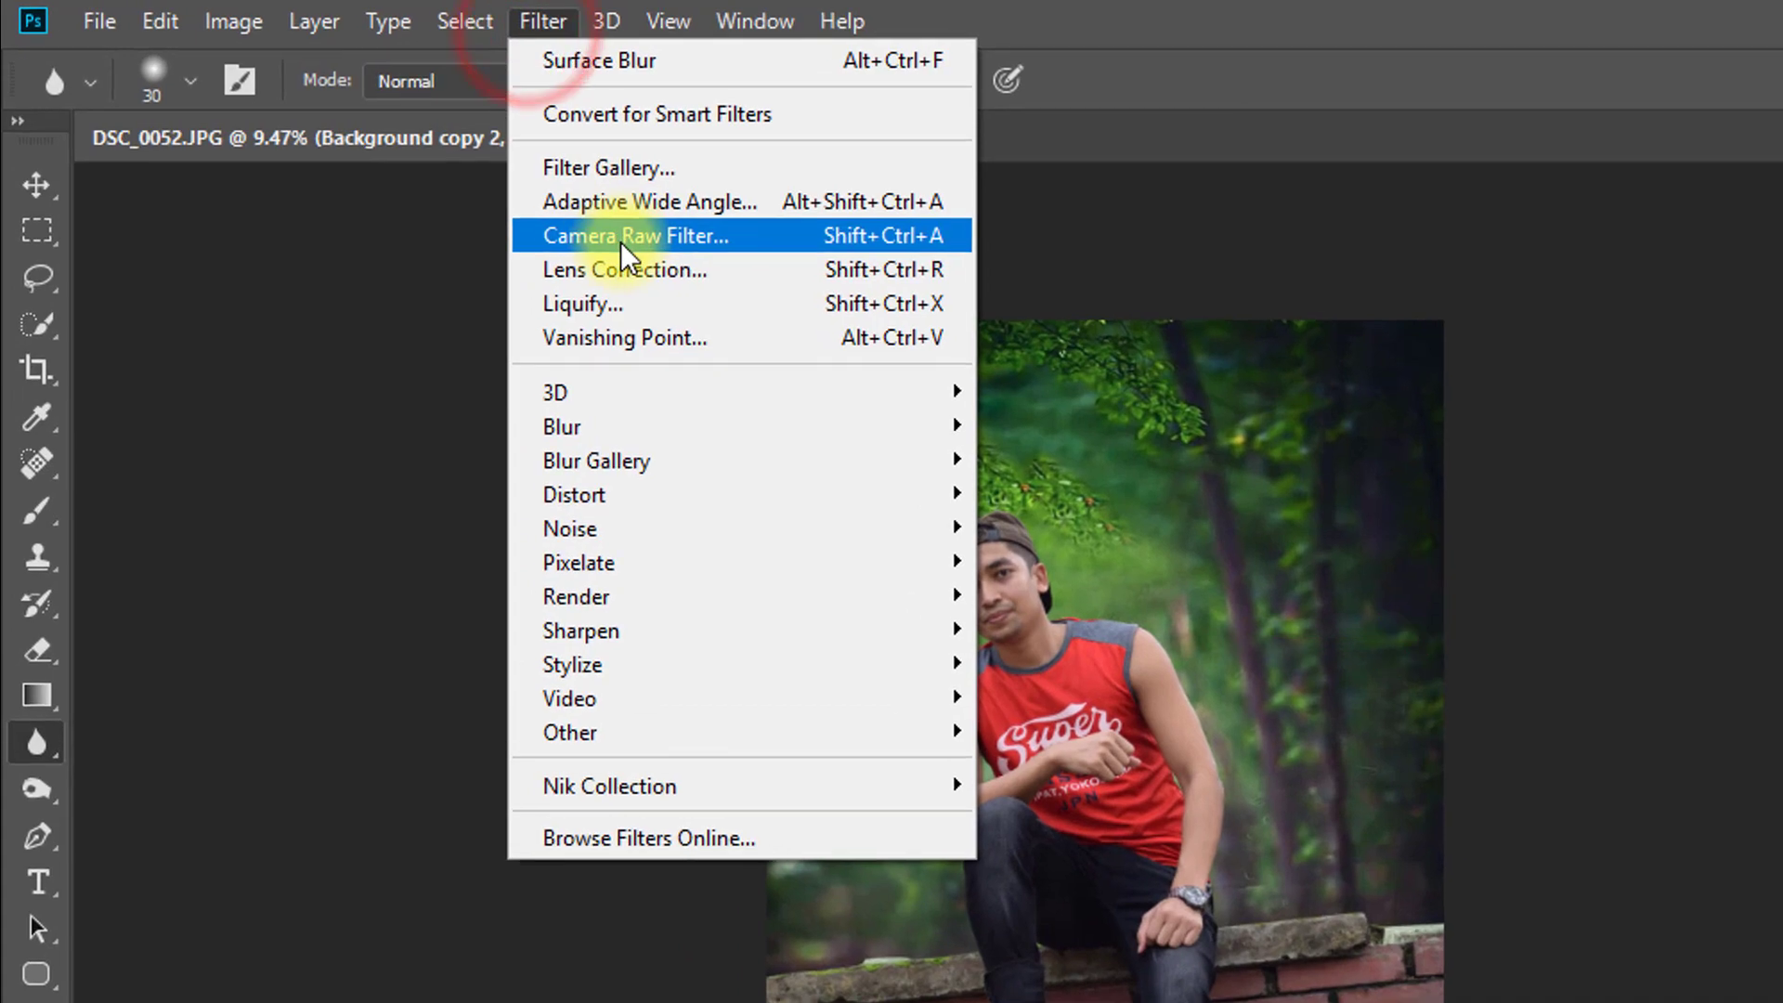
click(621, 237)
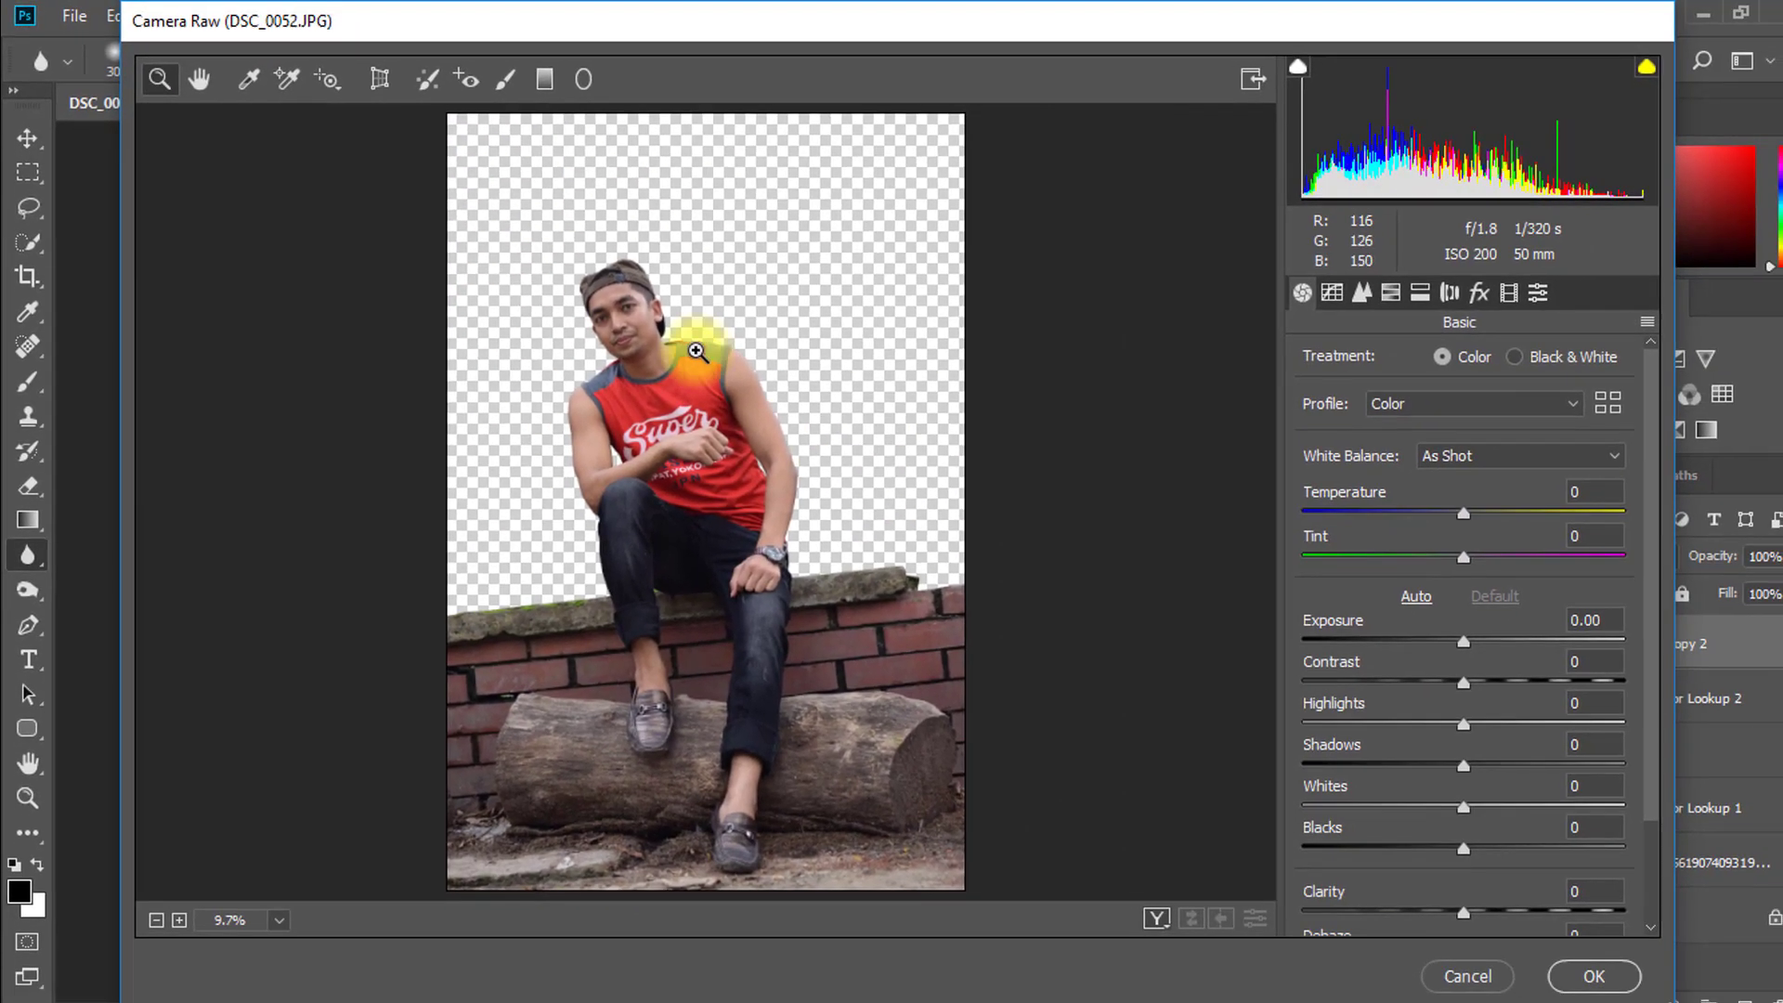
click(696, 351)
click(616, 351)
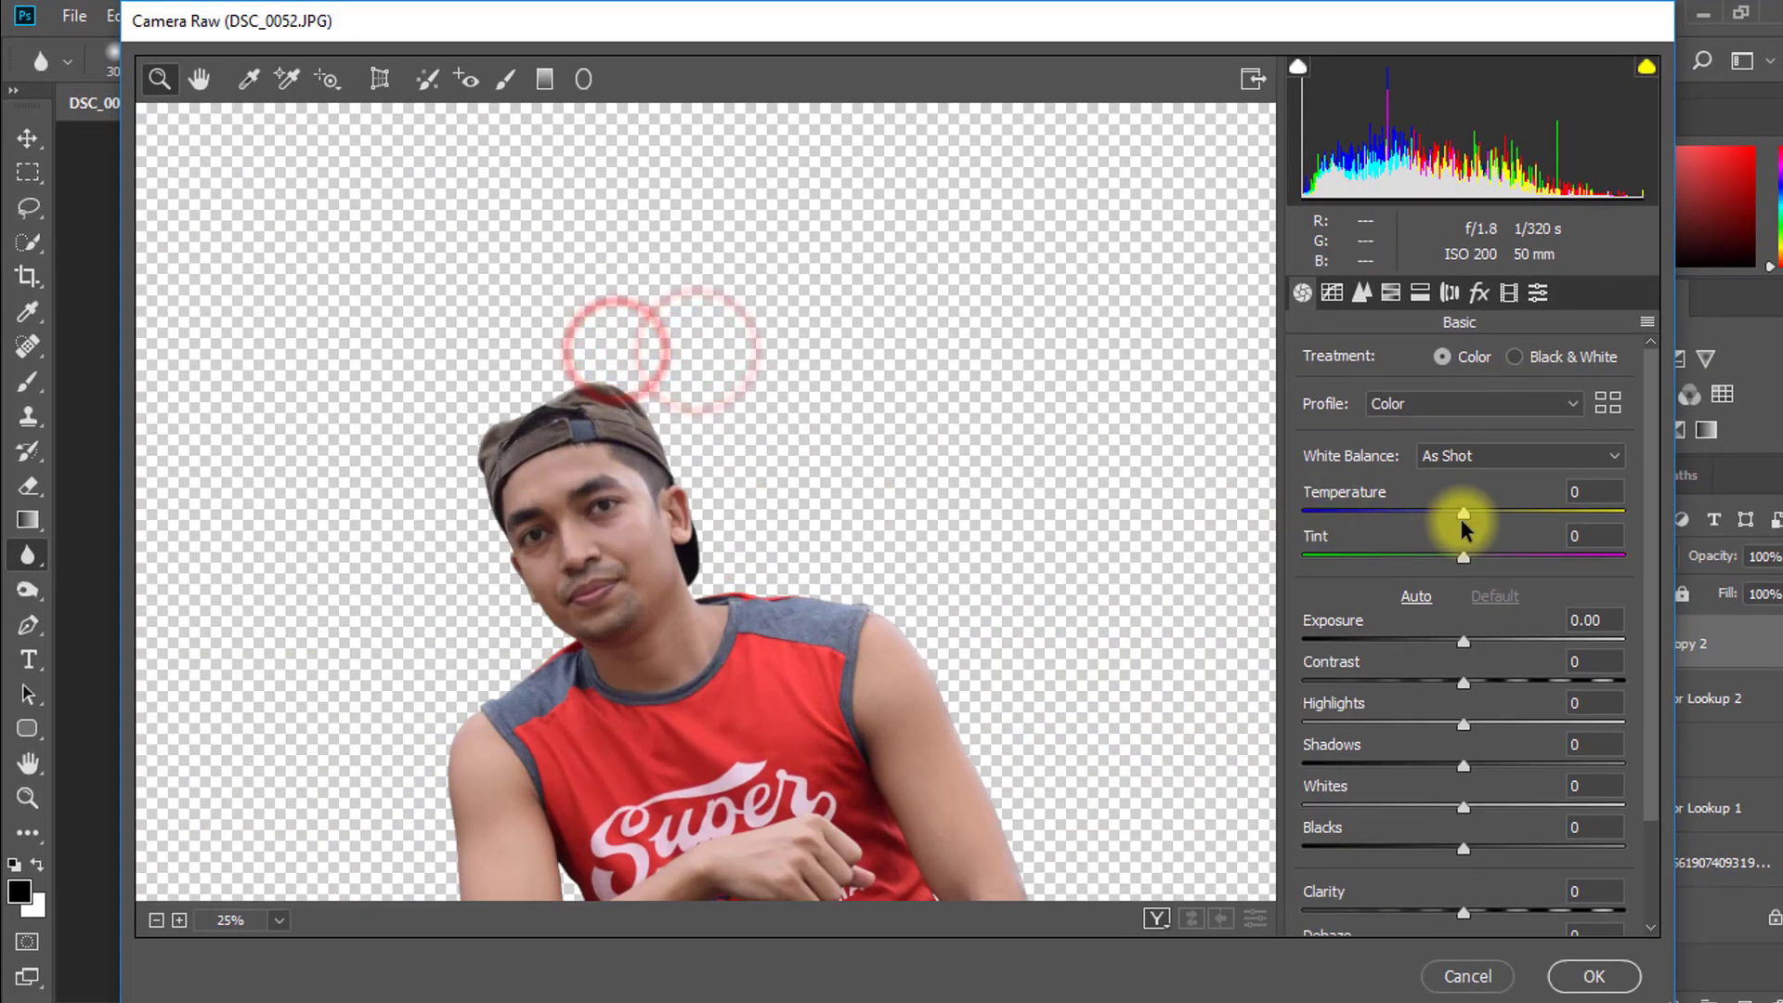
drag(1464, 646, 1466, 655)
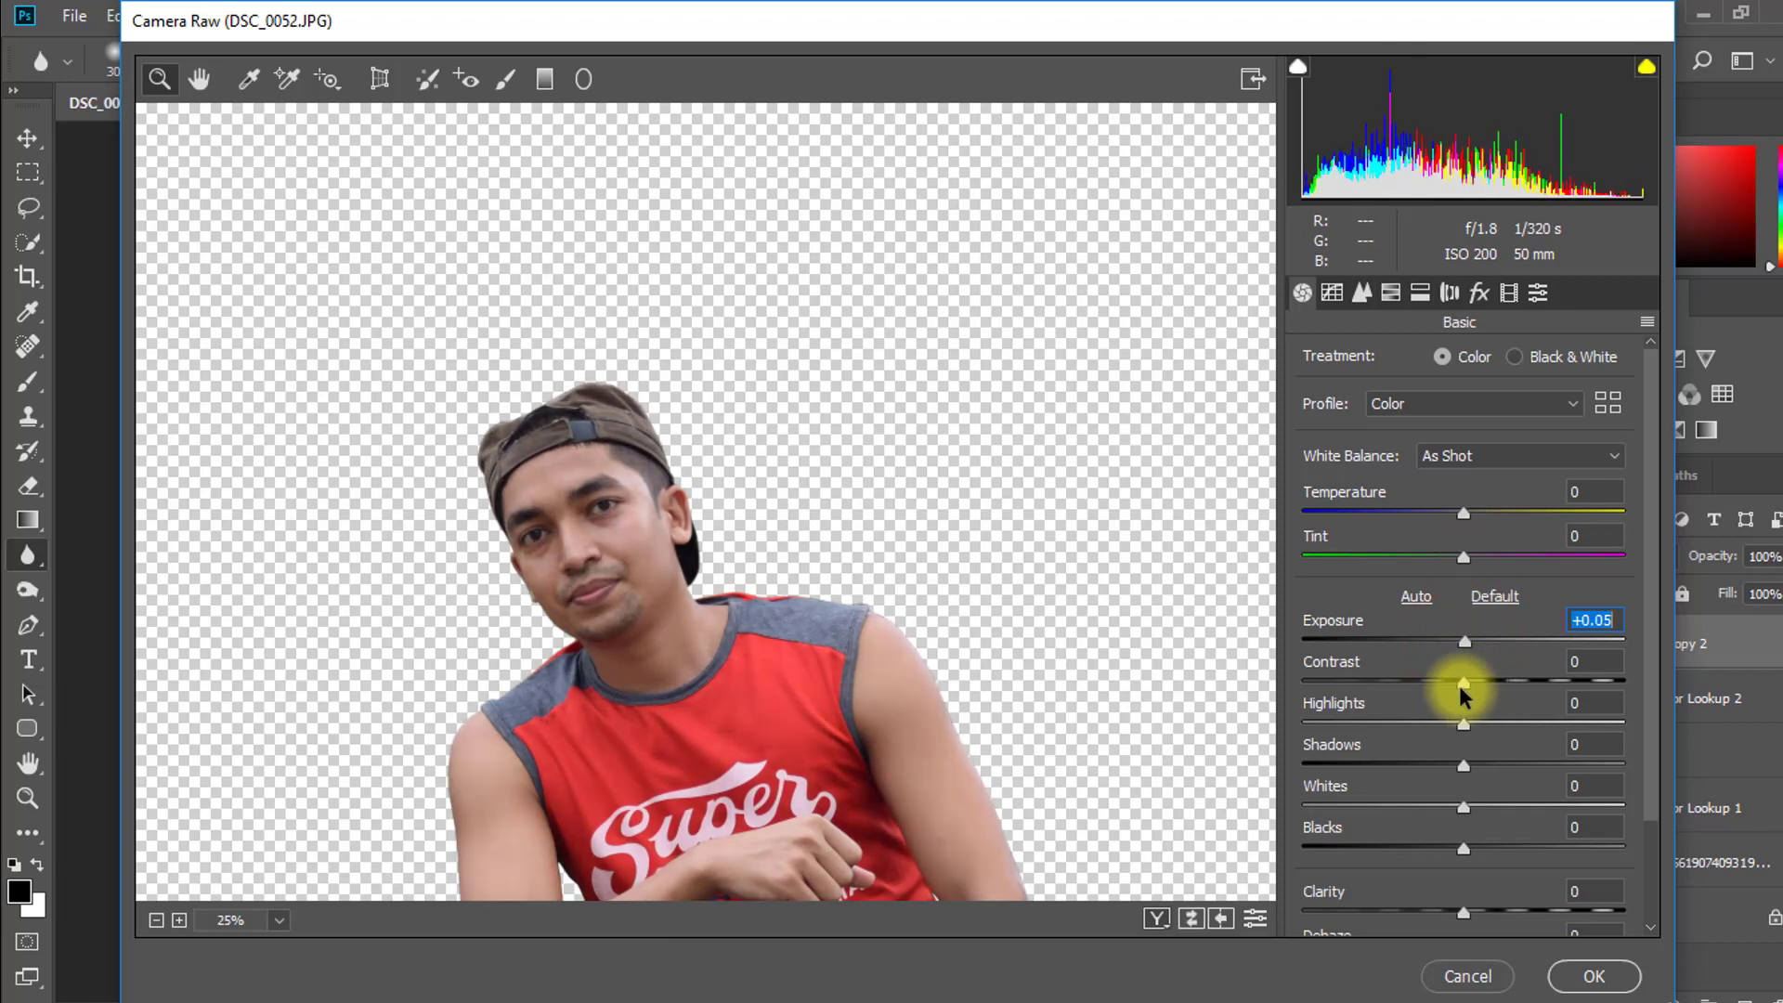
drag(786, 621, 784, 298)
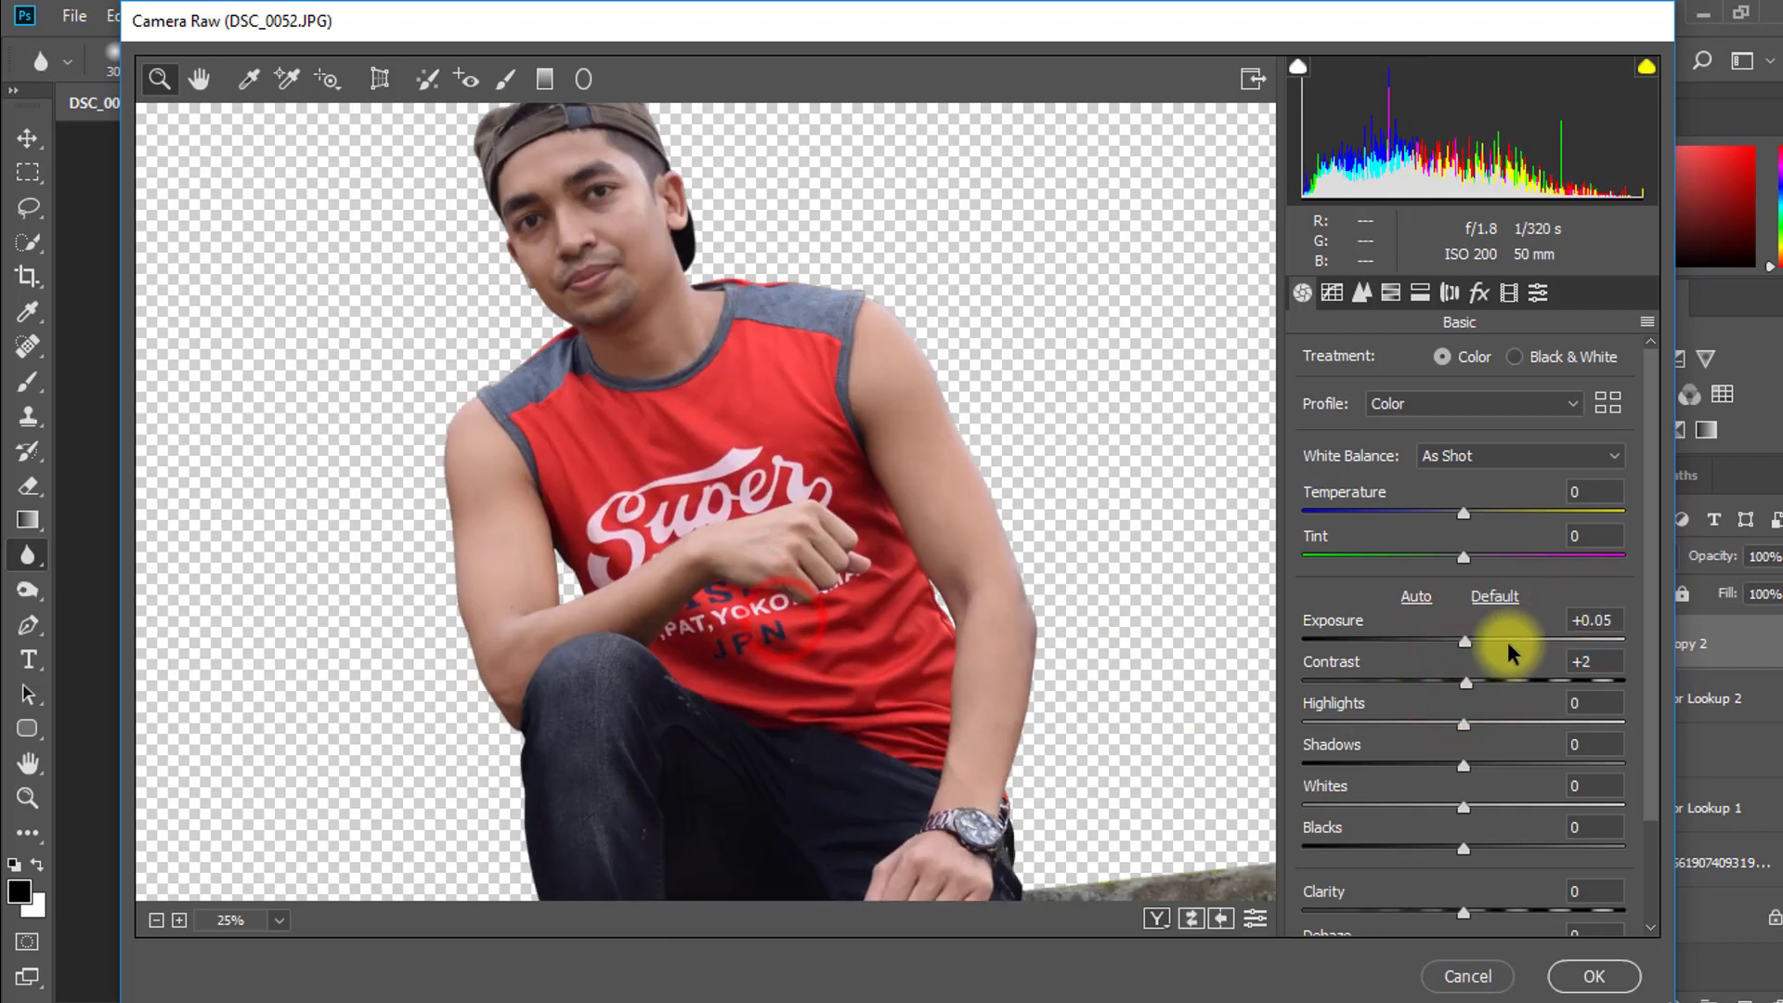
drag(1456, 685, 1480, 684)
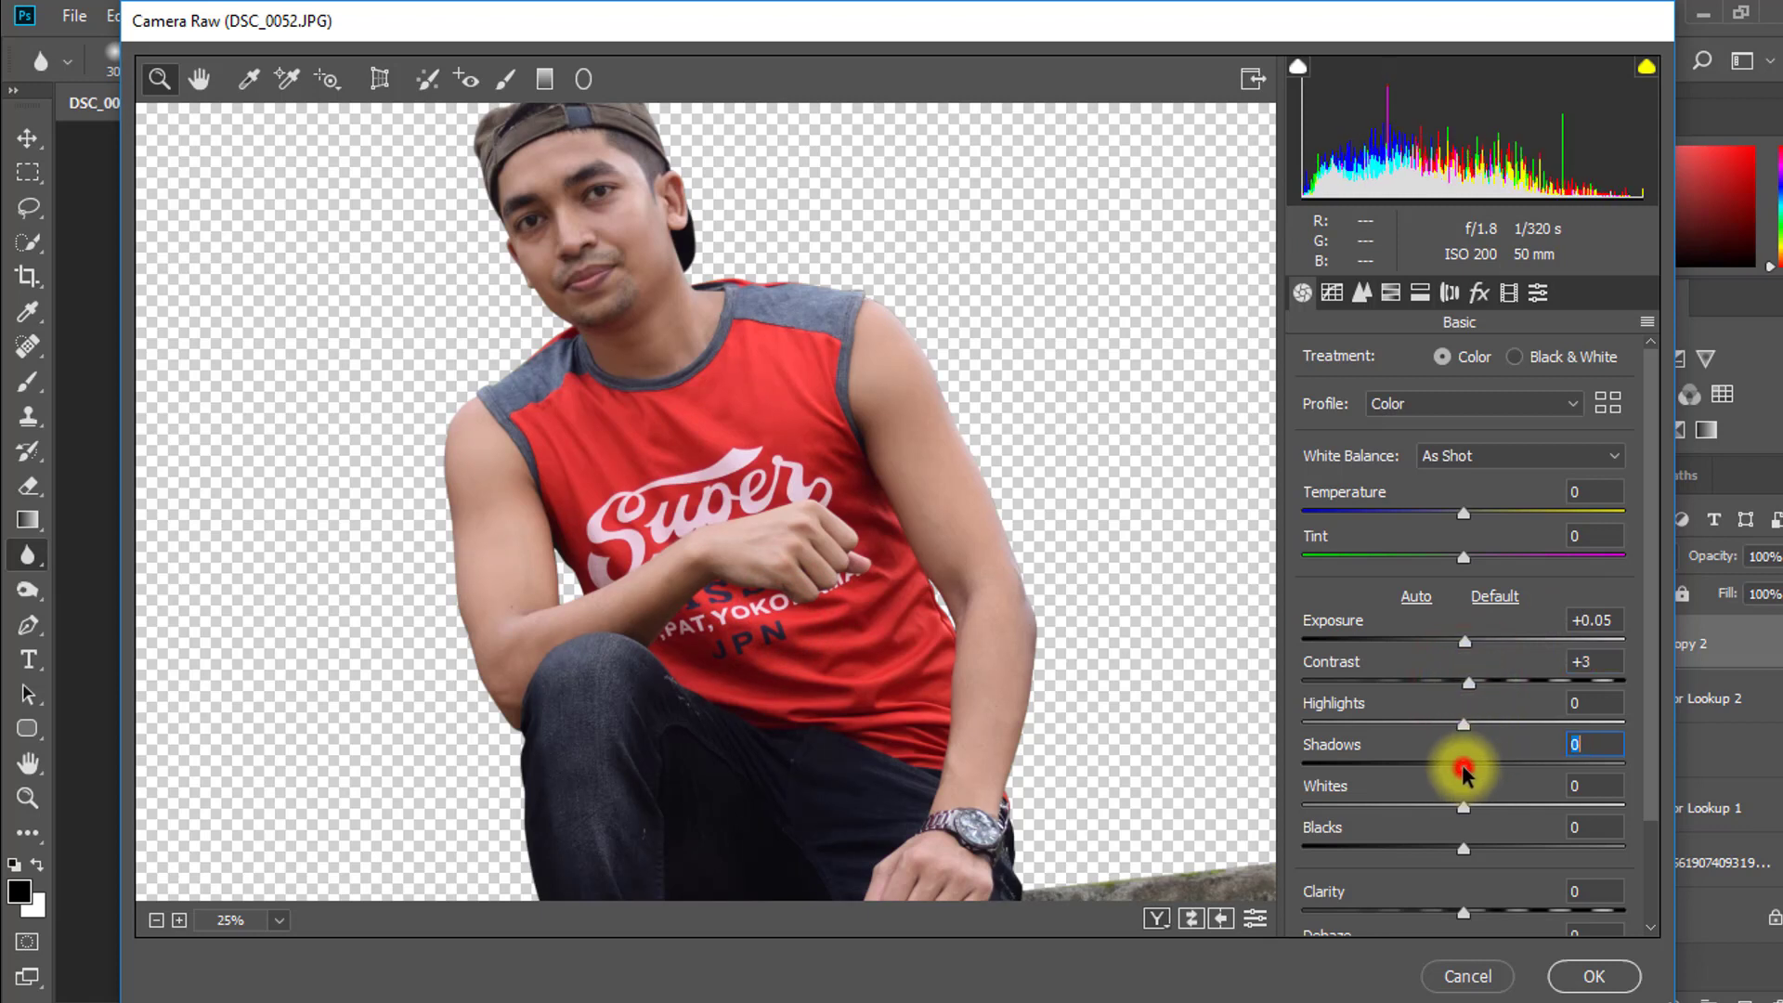
drag(1467, 769, 1473, 771)
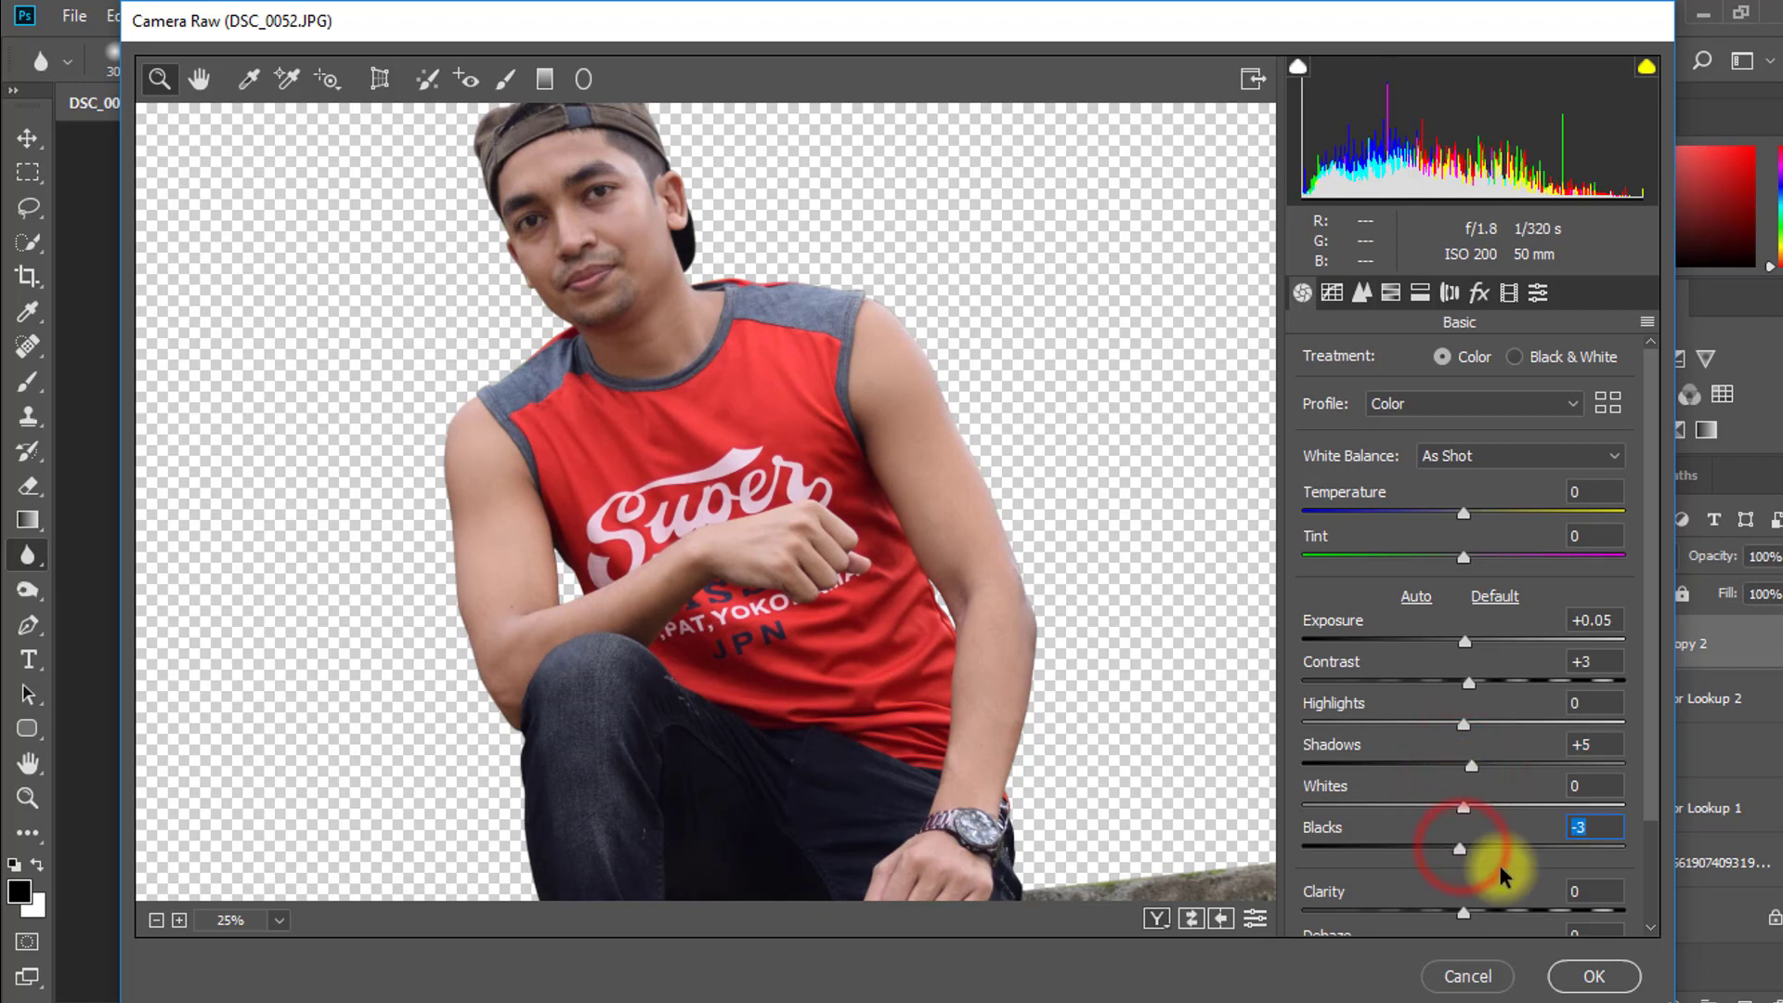
click(1588, 977)
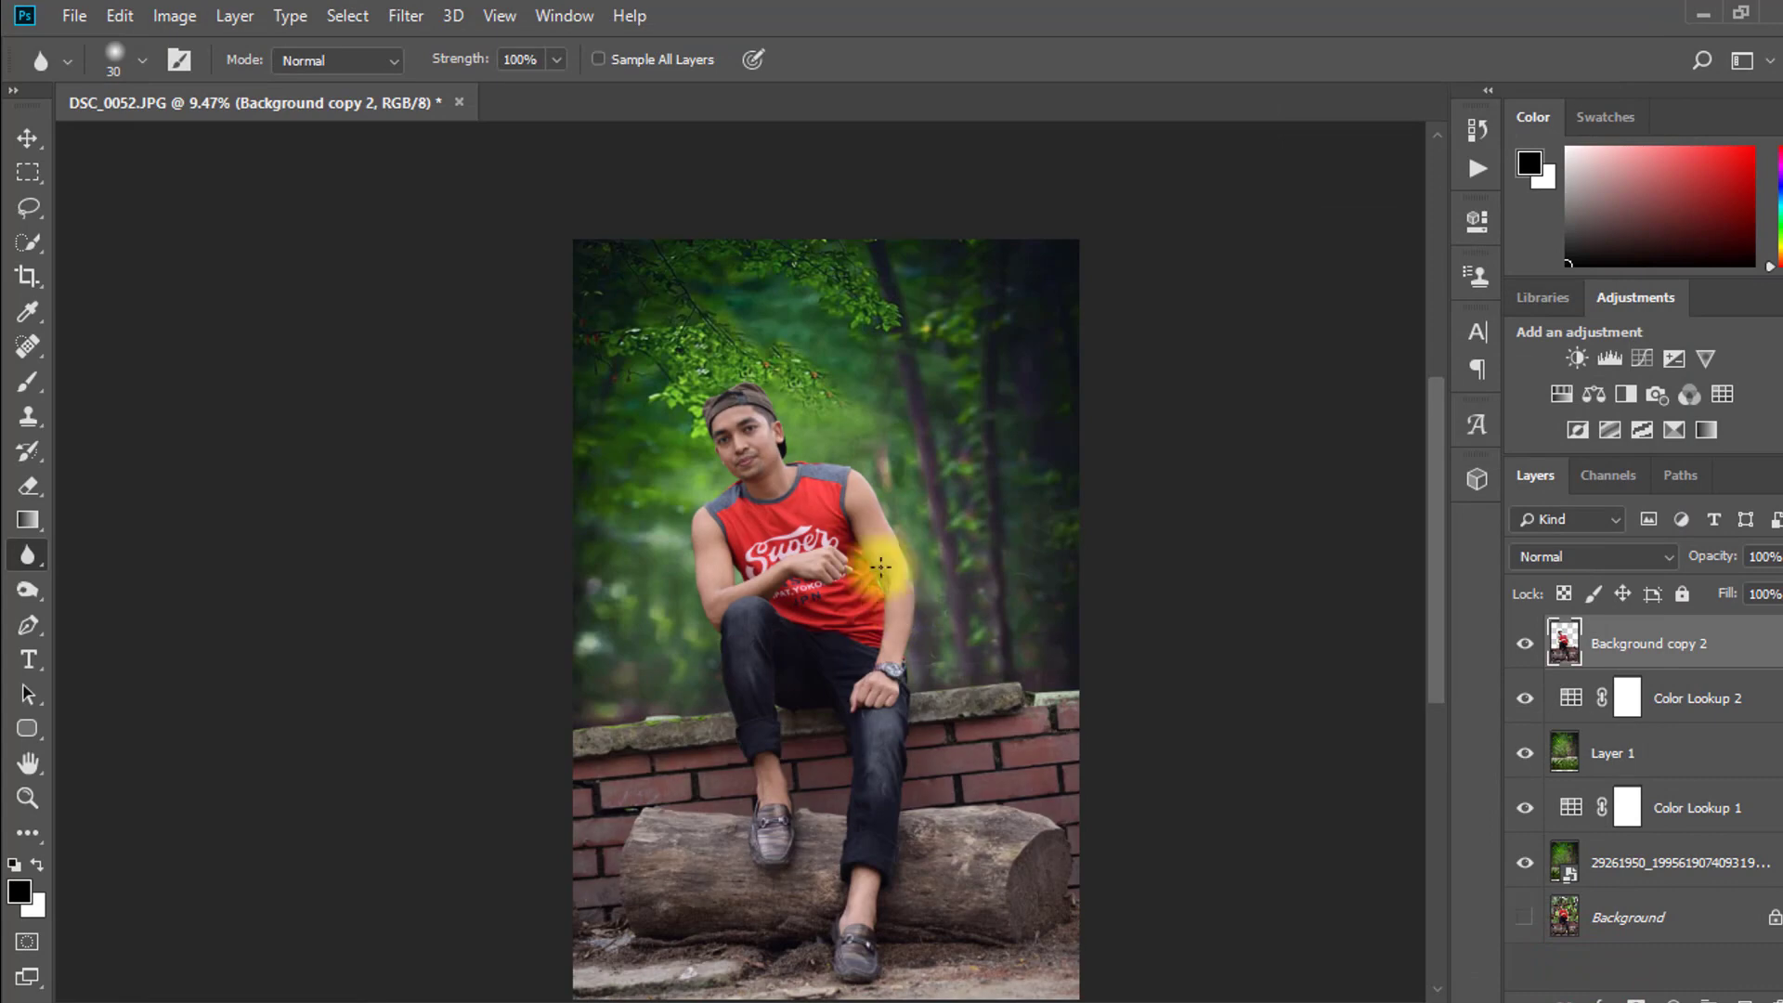
Stamp all visible layers into a new merged layer above the cutout layer
mouse_move(789, 452)
mouse_down()
mouse_move(837, 470)
mouse_move(808, 460)
mouse_up()
key(ctrl+0)
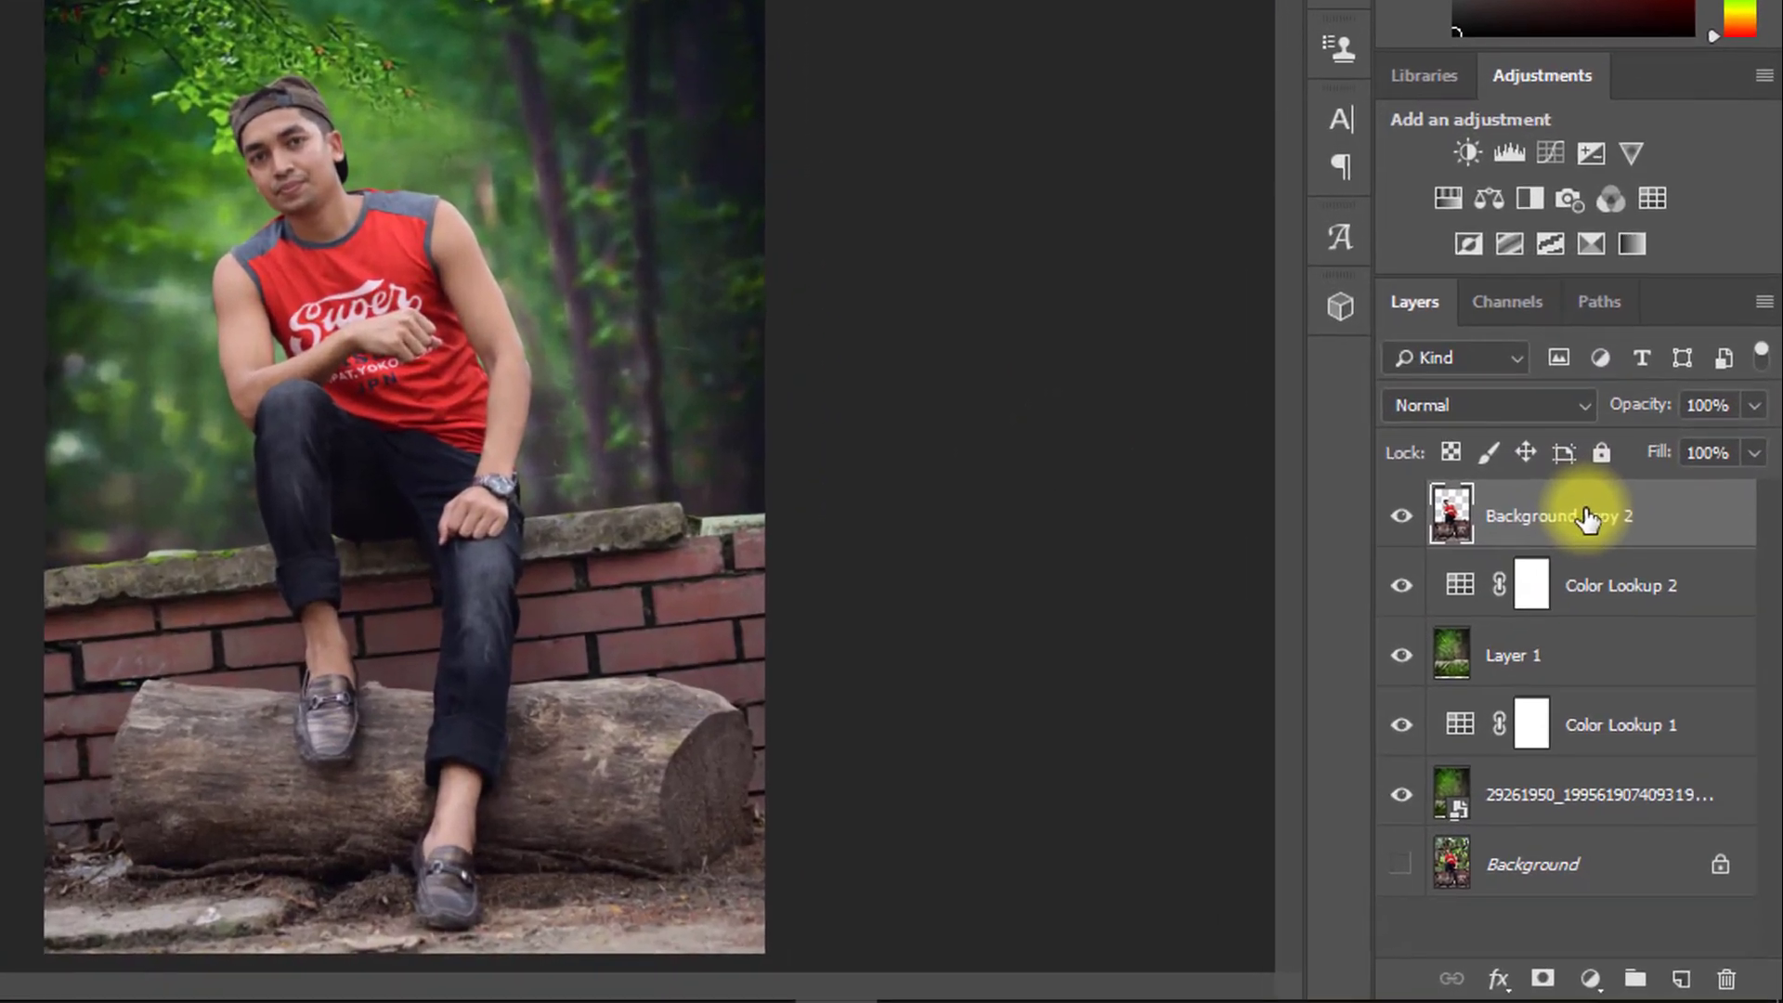
key(ctrl+alt+shift+e)
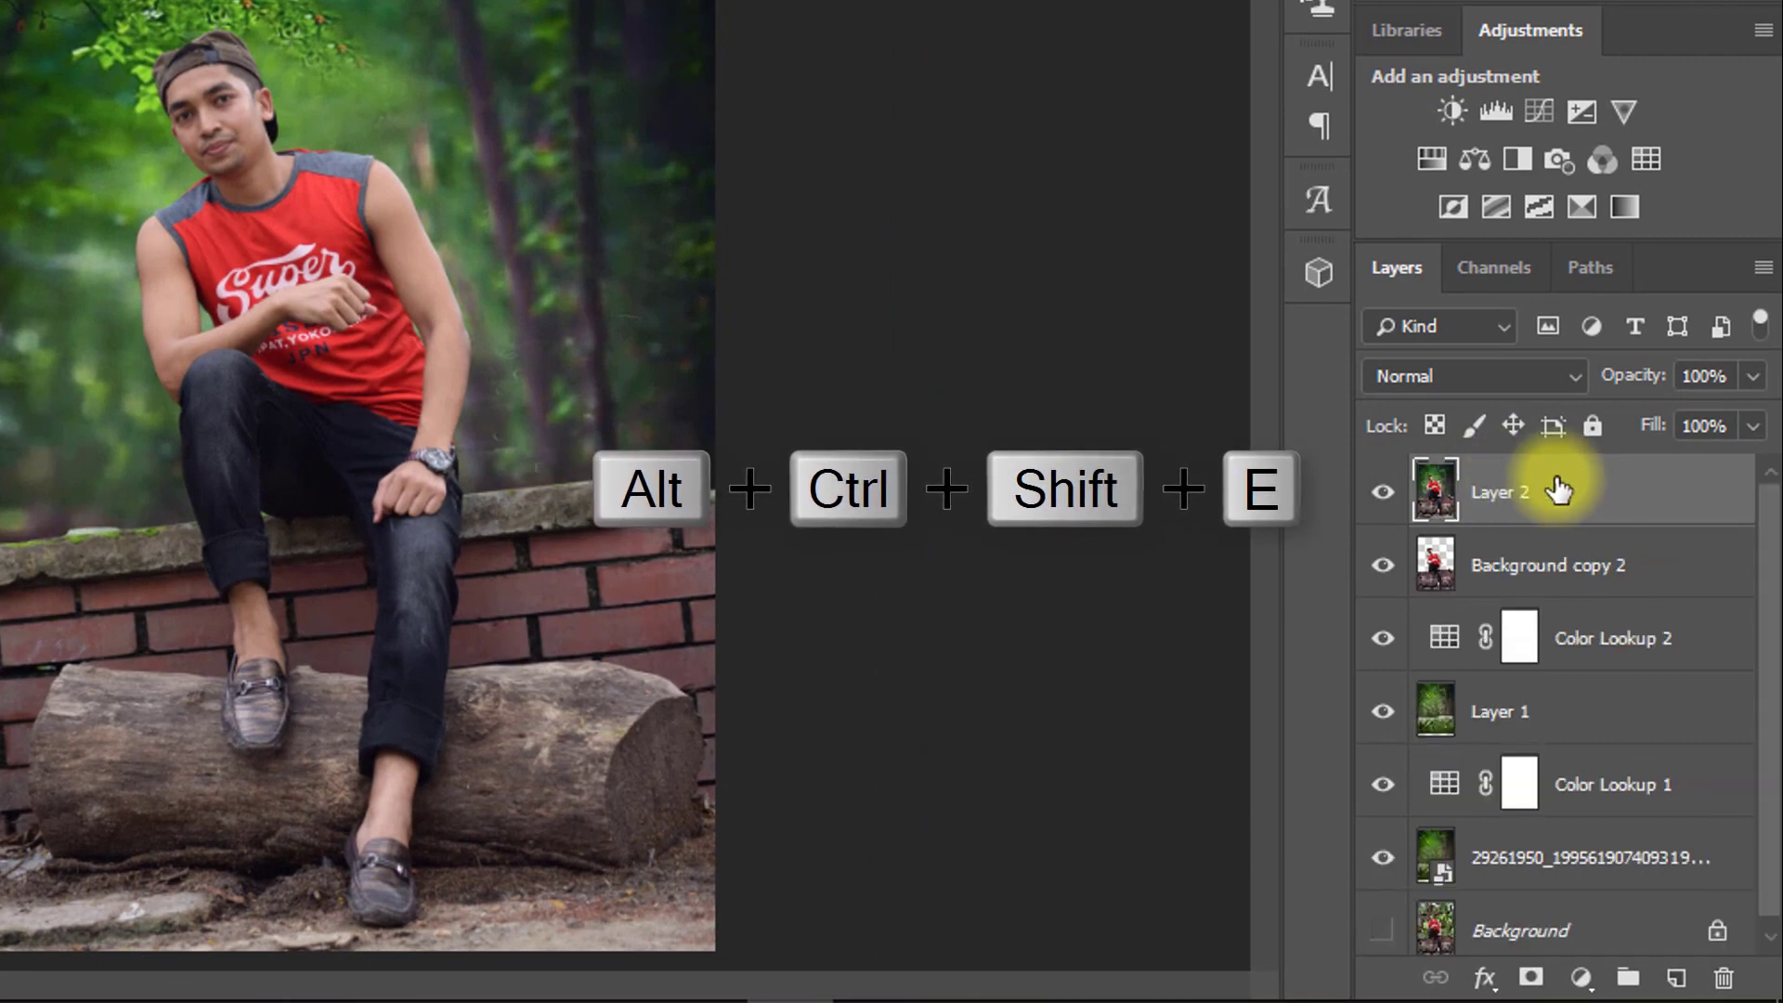
Add a Gradient fill layer above the merged layer using the blue-to-green SG Duotone 02 preset
click(1581, 977)
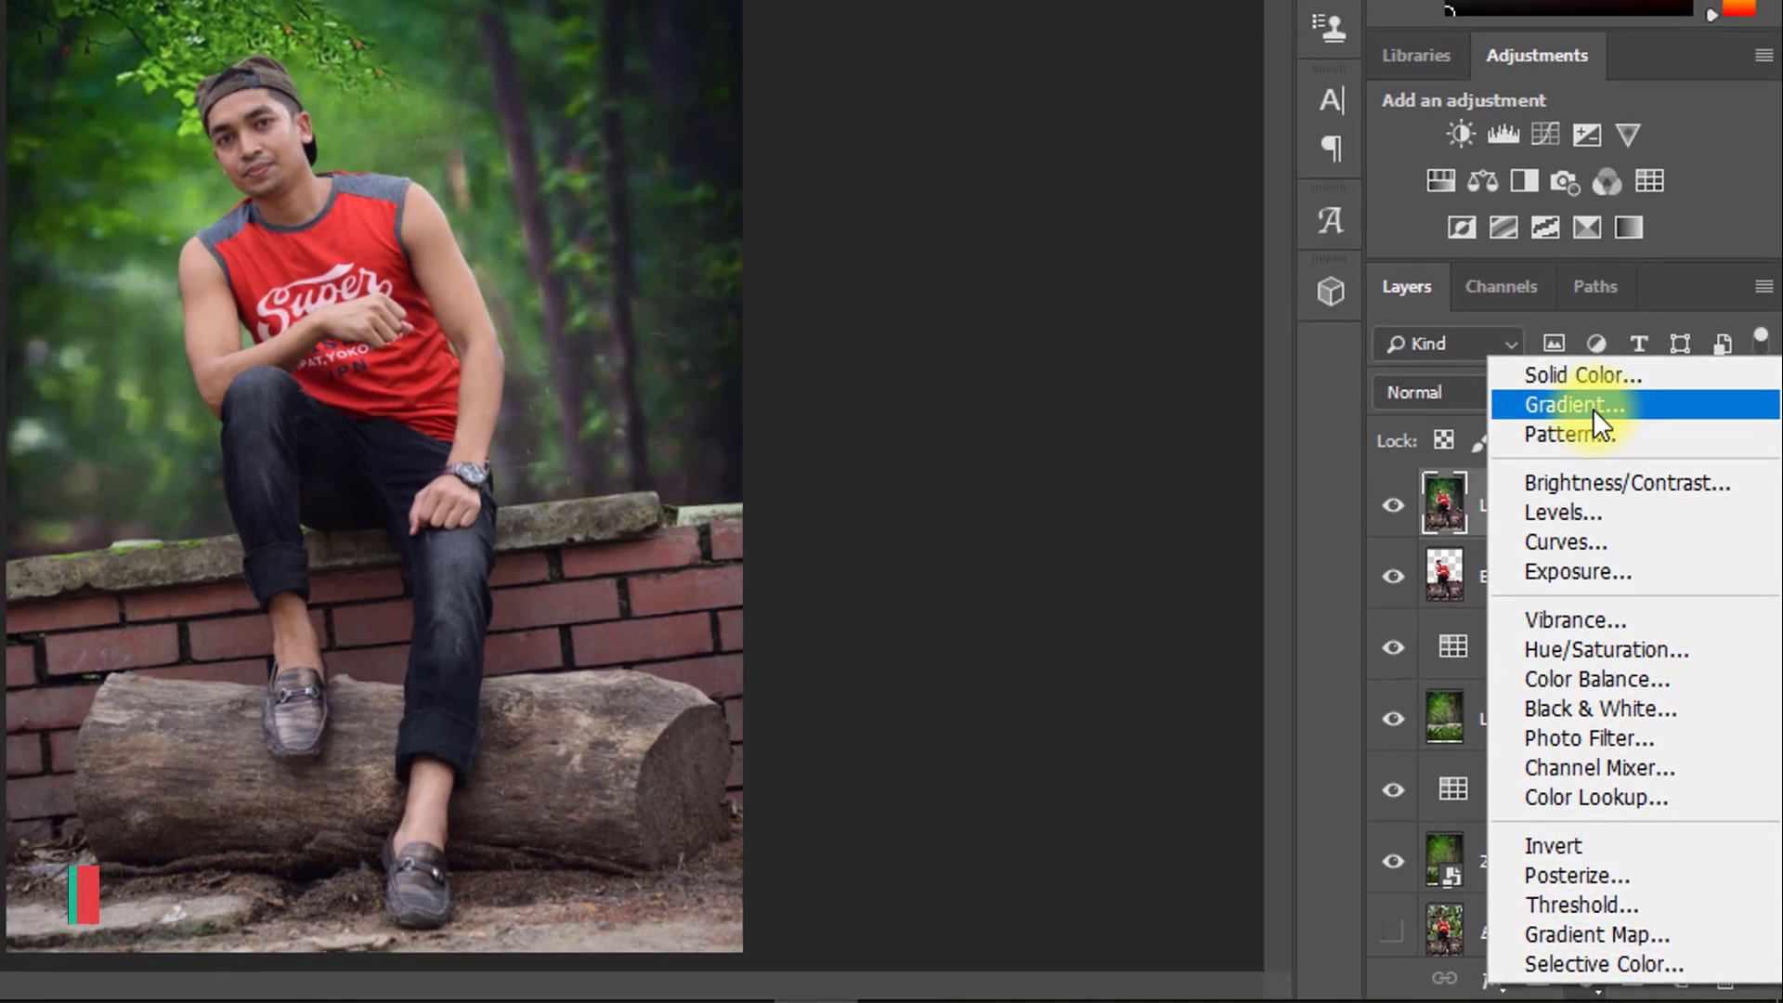
click(1579, 391)
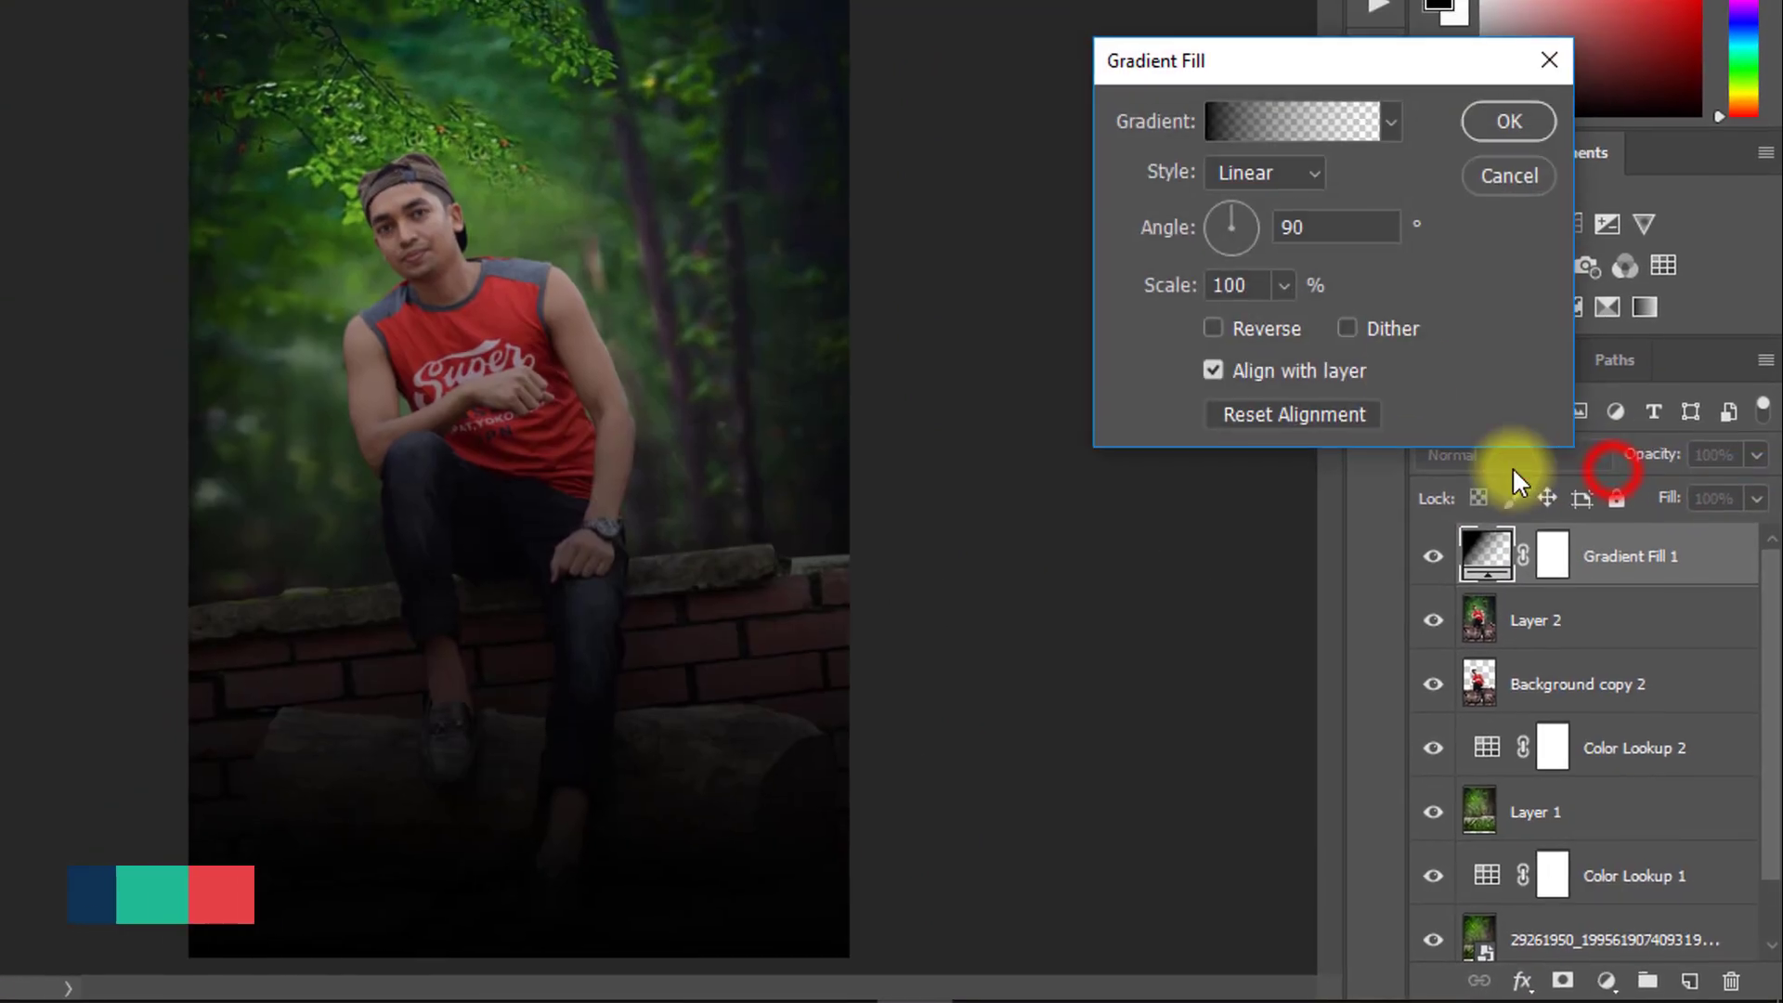
click(1403, 131)
click(1373, 309)
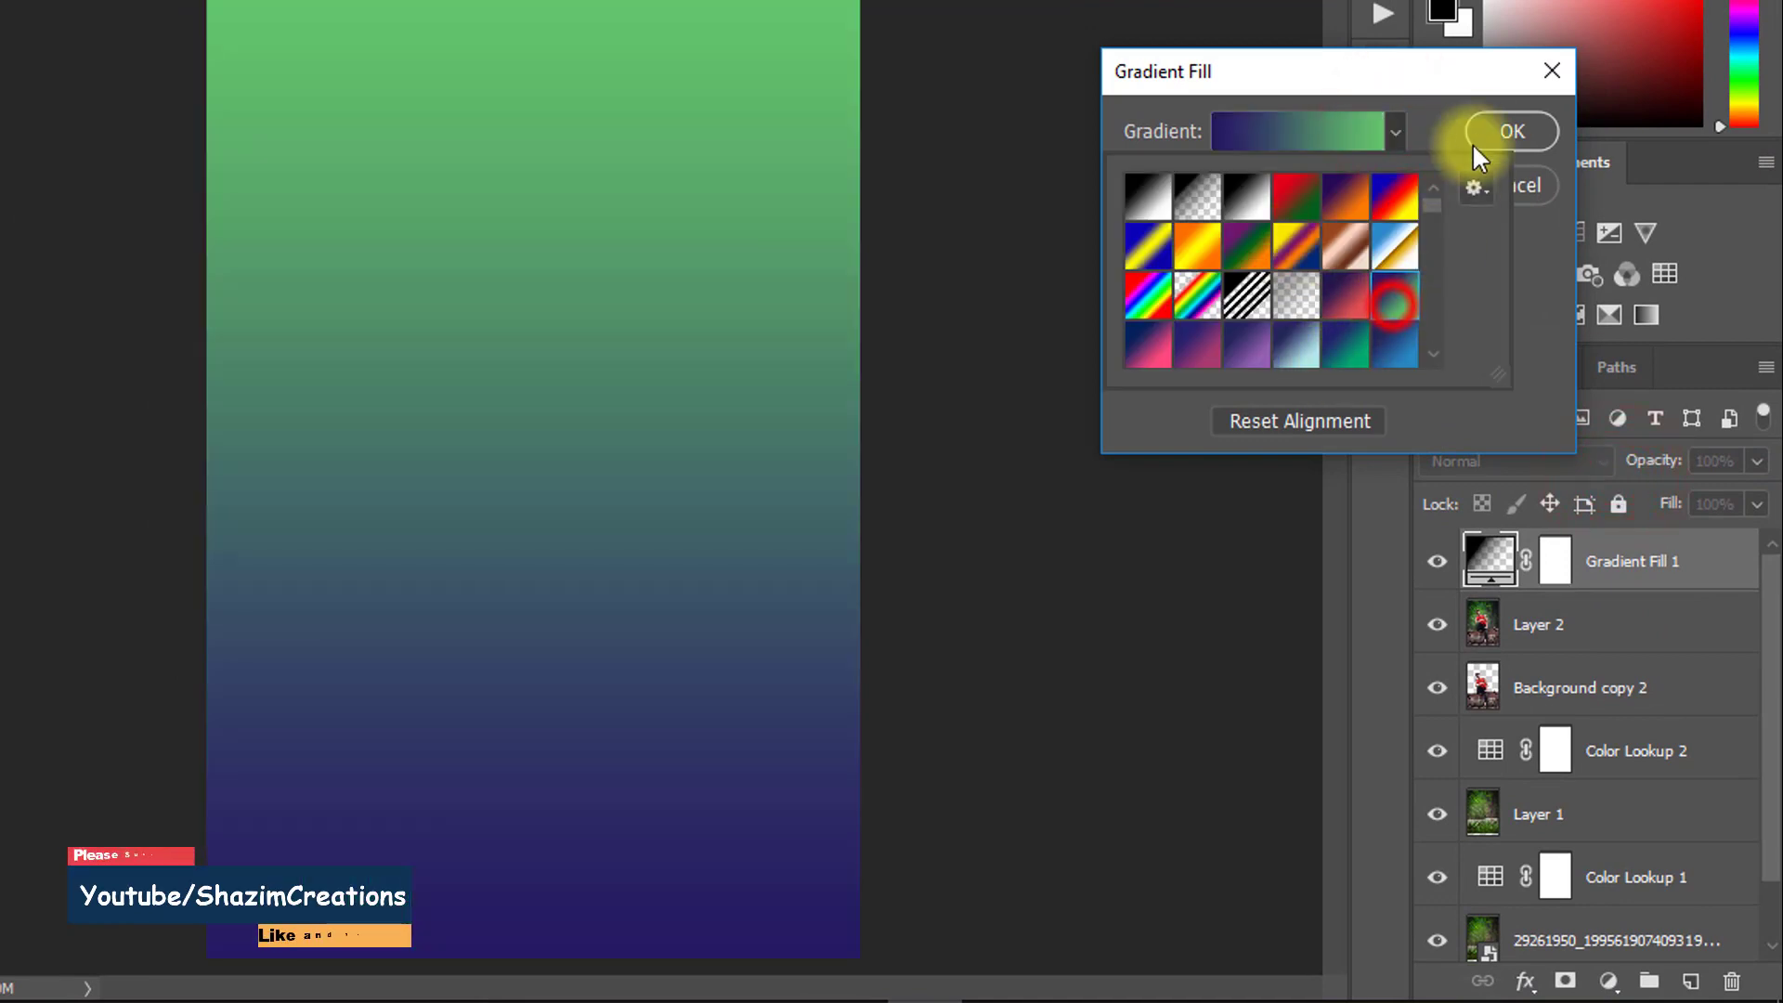
click(1490, 121)
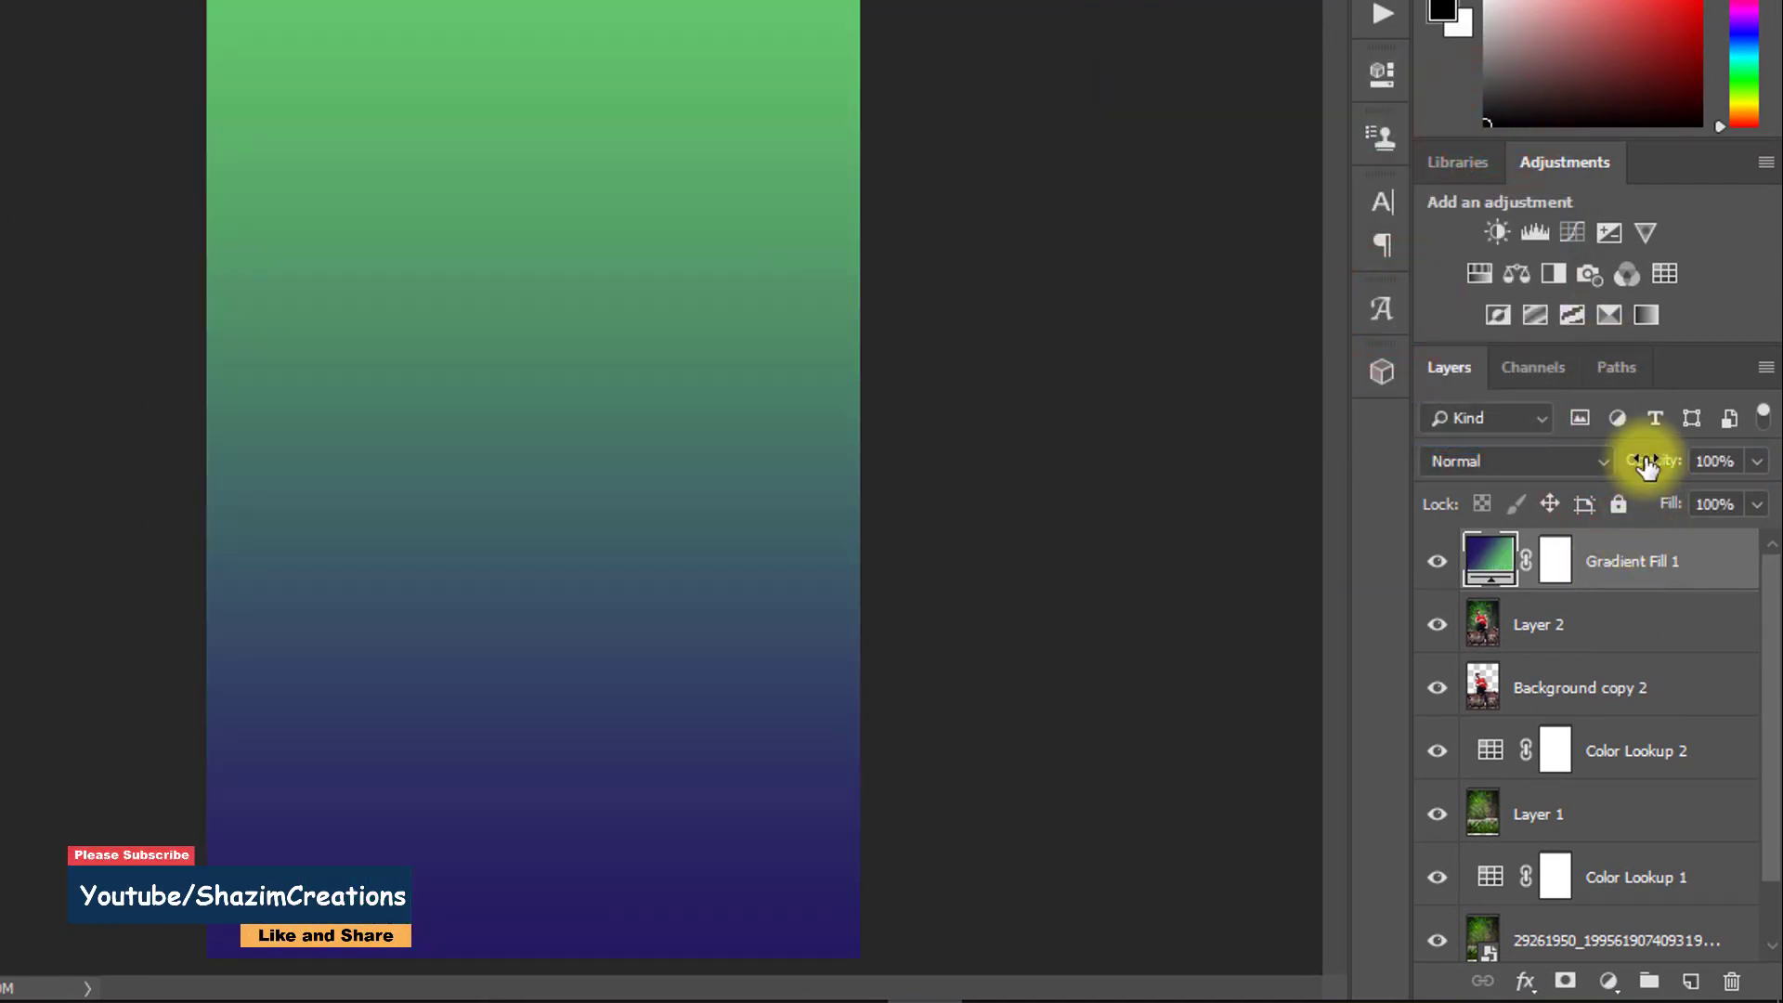
Set the gradient fill layer's blend mode to Soft Light and its opacity to 49%
drag(1644, 460, 1550, 459)
click(1550, 458)
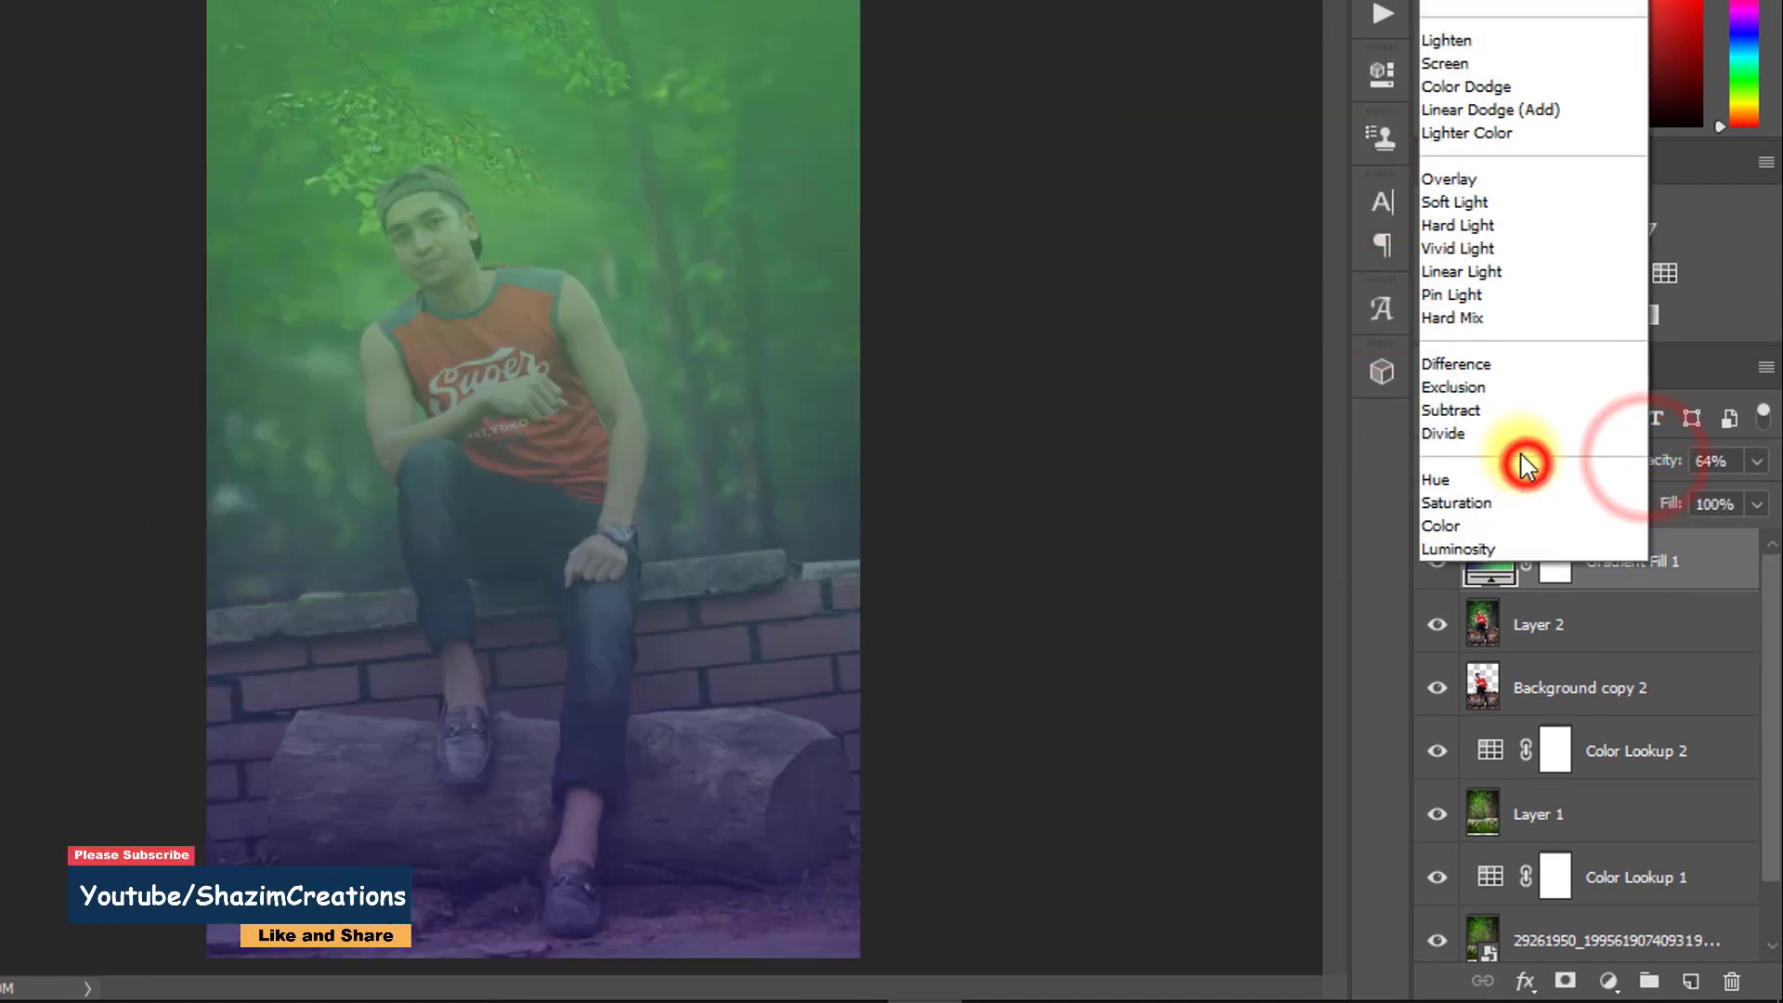
click(1481, 197)
drag(1664, 465, 1640, 470)
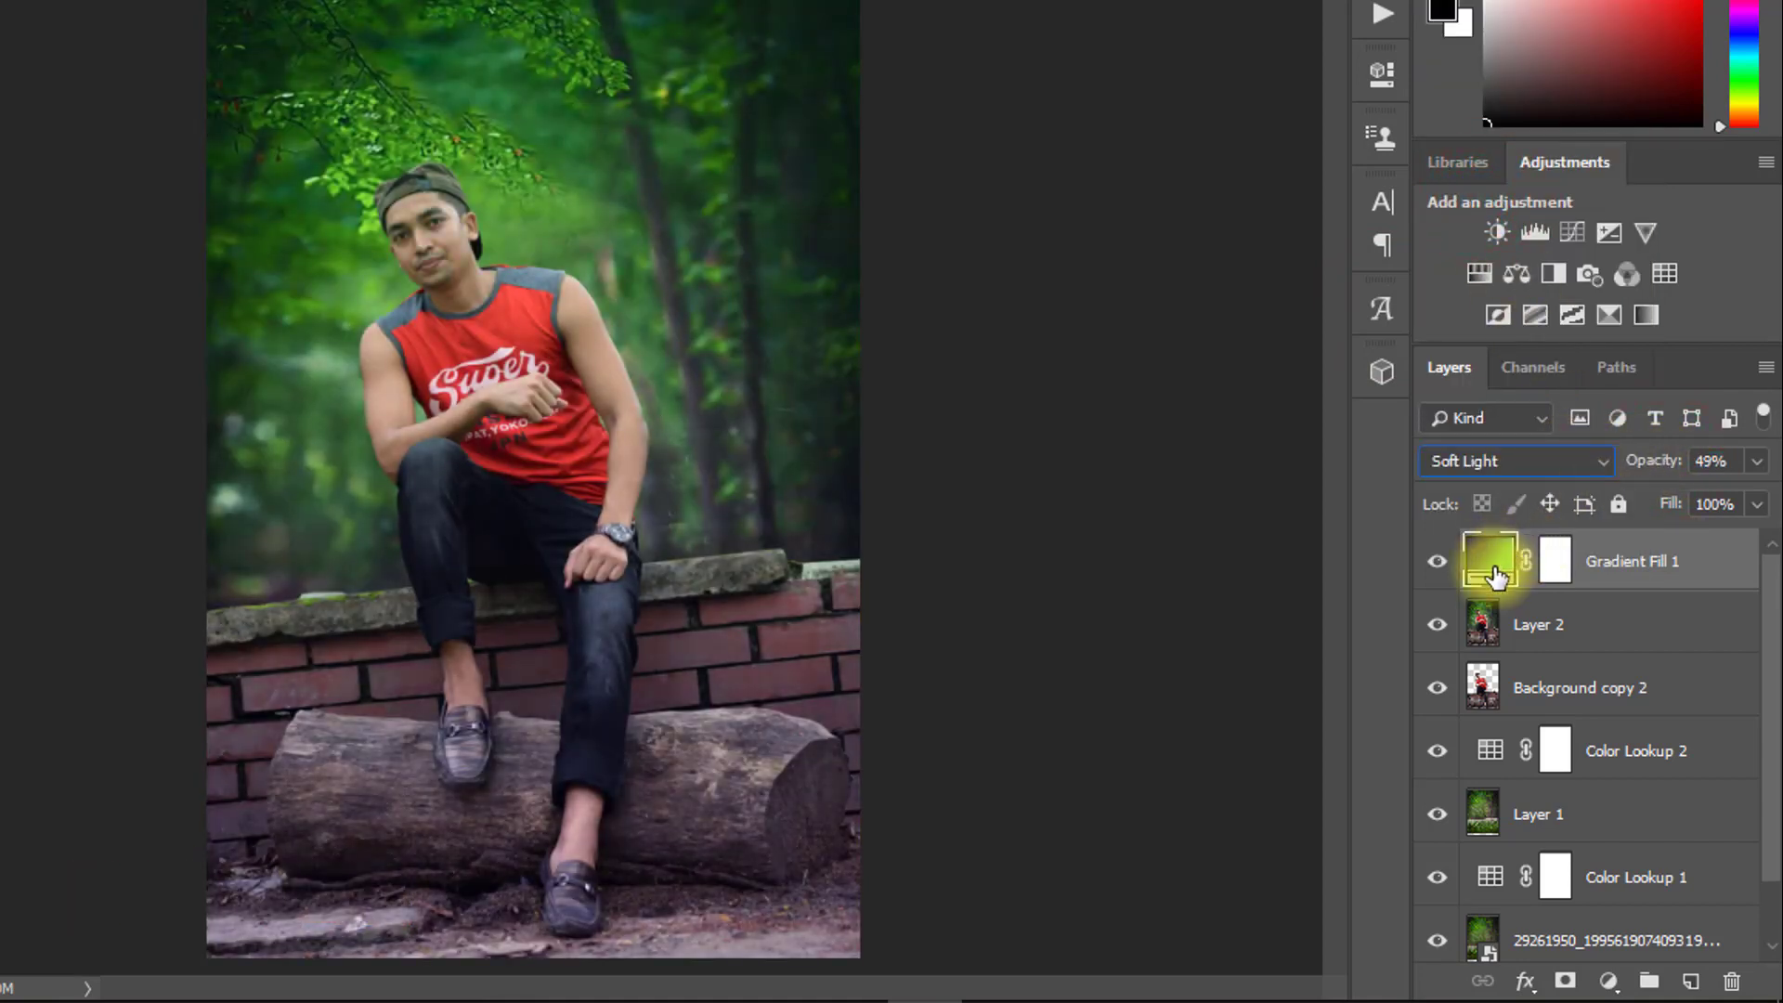
Compare other duotone presets for the gradient fill, apply SG Duotone 06, and set the layer opacity to 34%
double_click(1486, 560)
click(1358, 140)
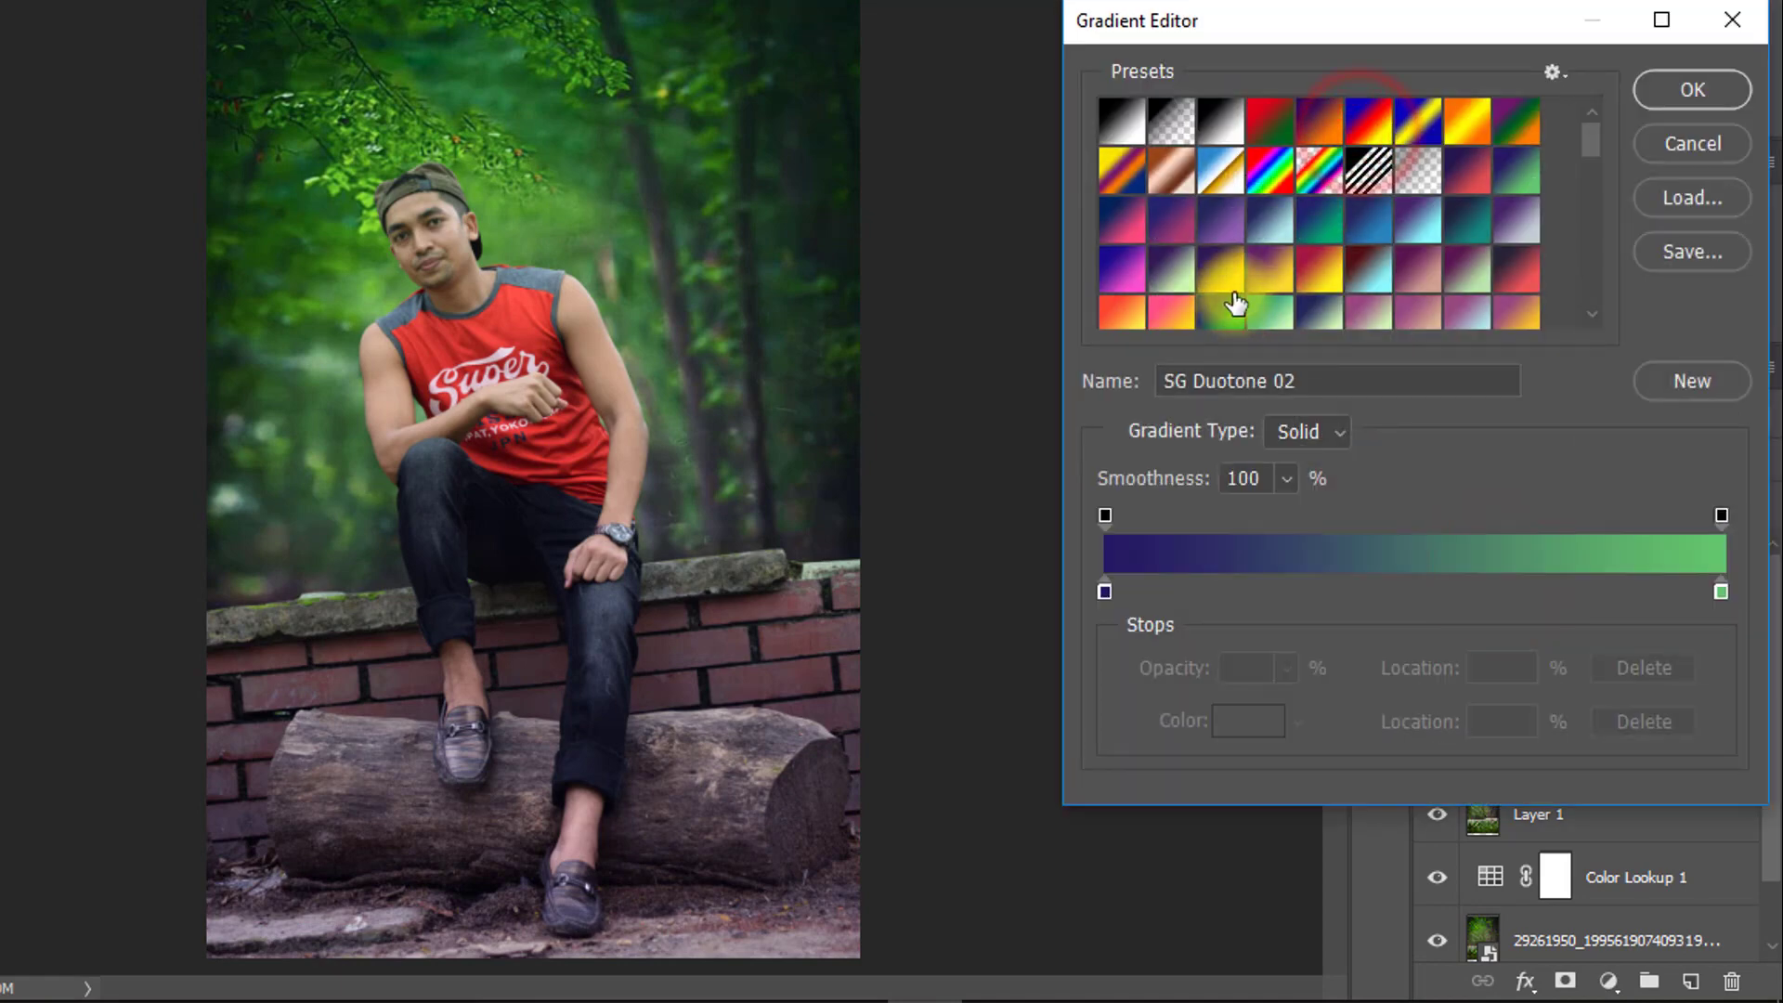
click(1419, 223)
click(1467, 224)
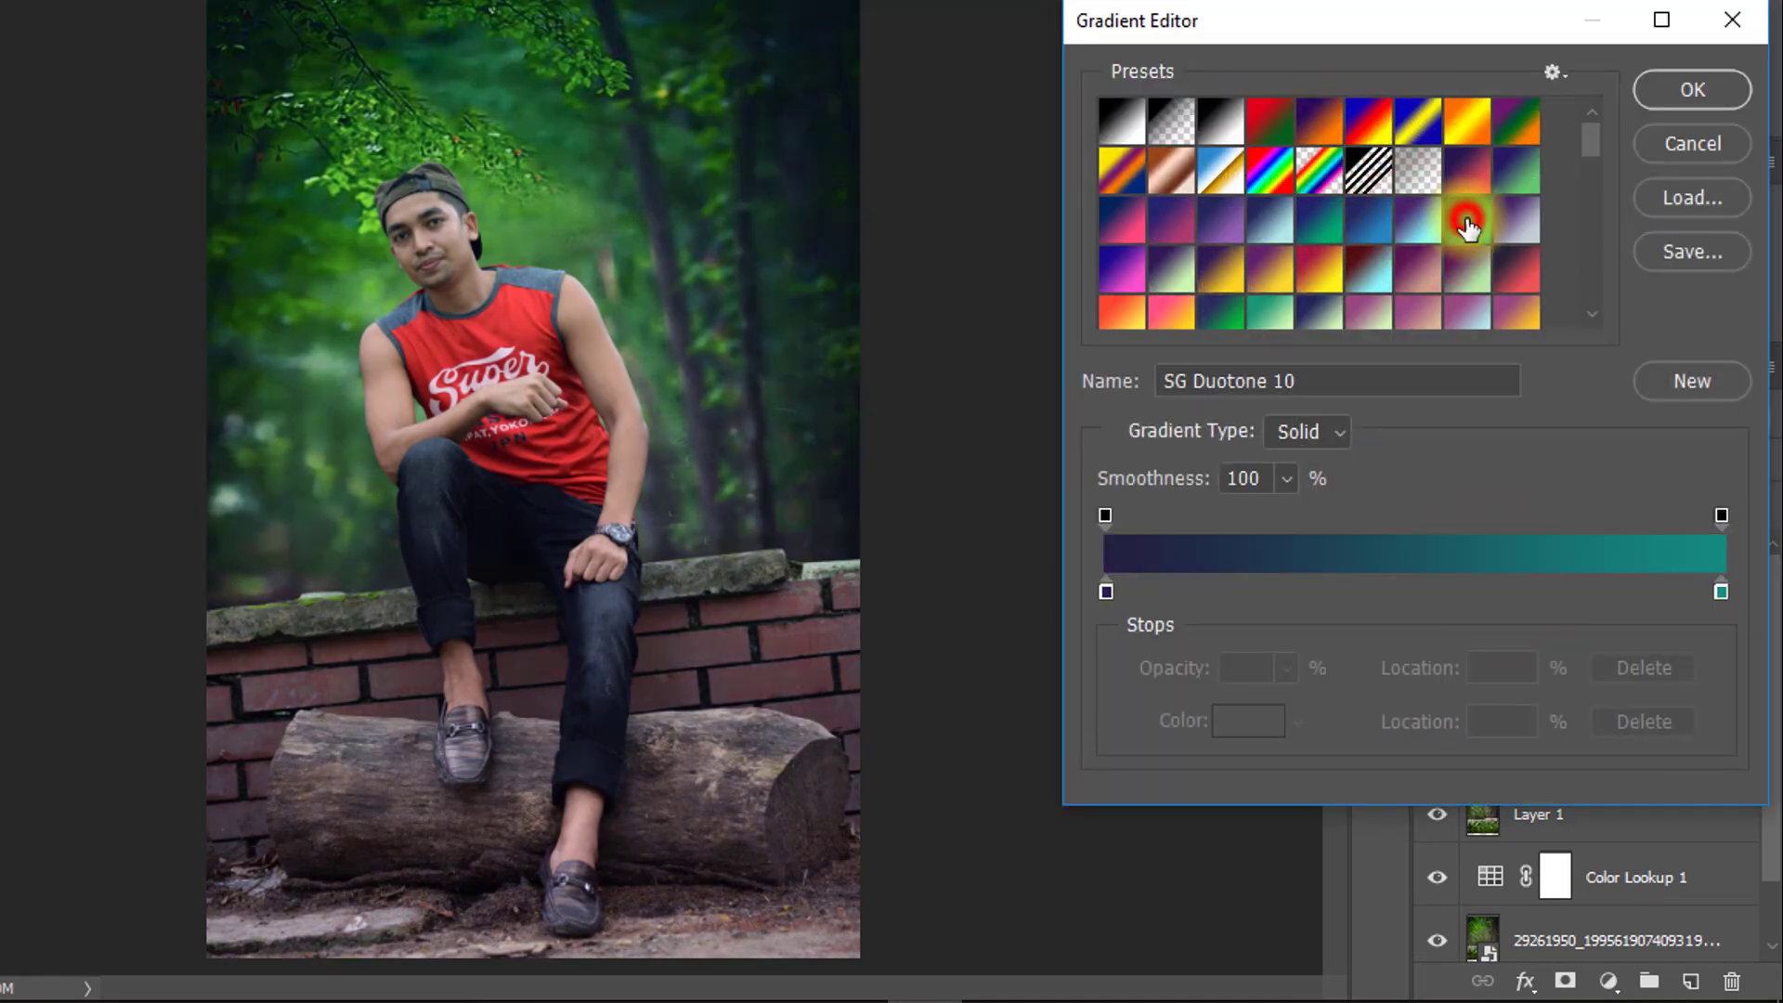
click(1358, 228)
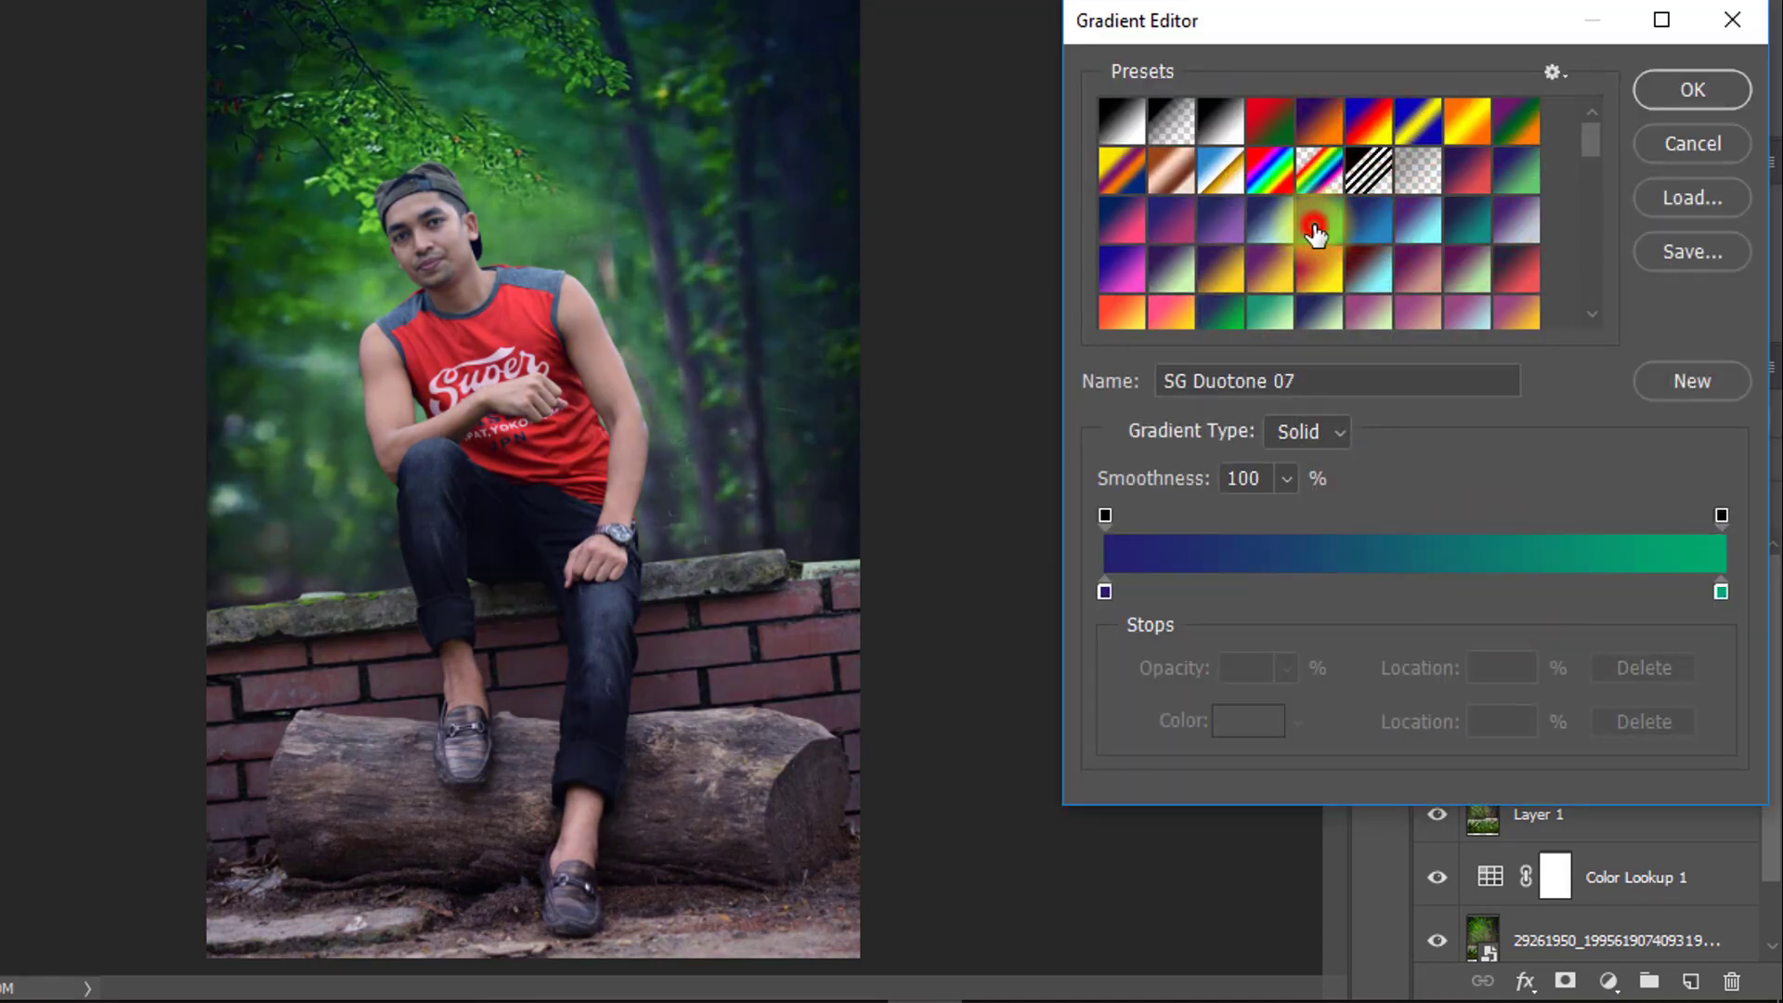
click(1199, 227)
click(1269, 227)
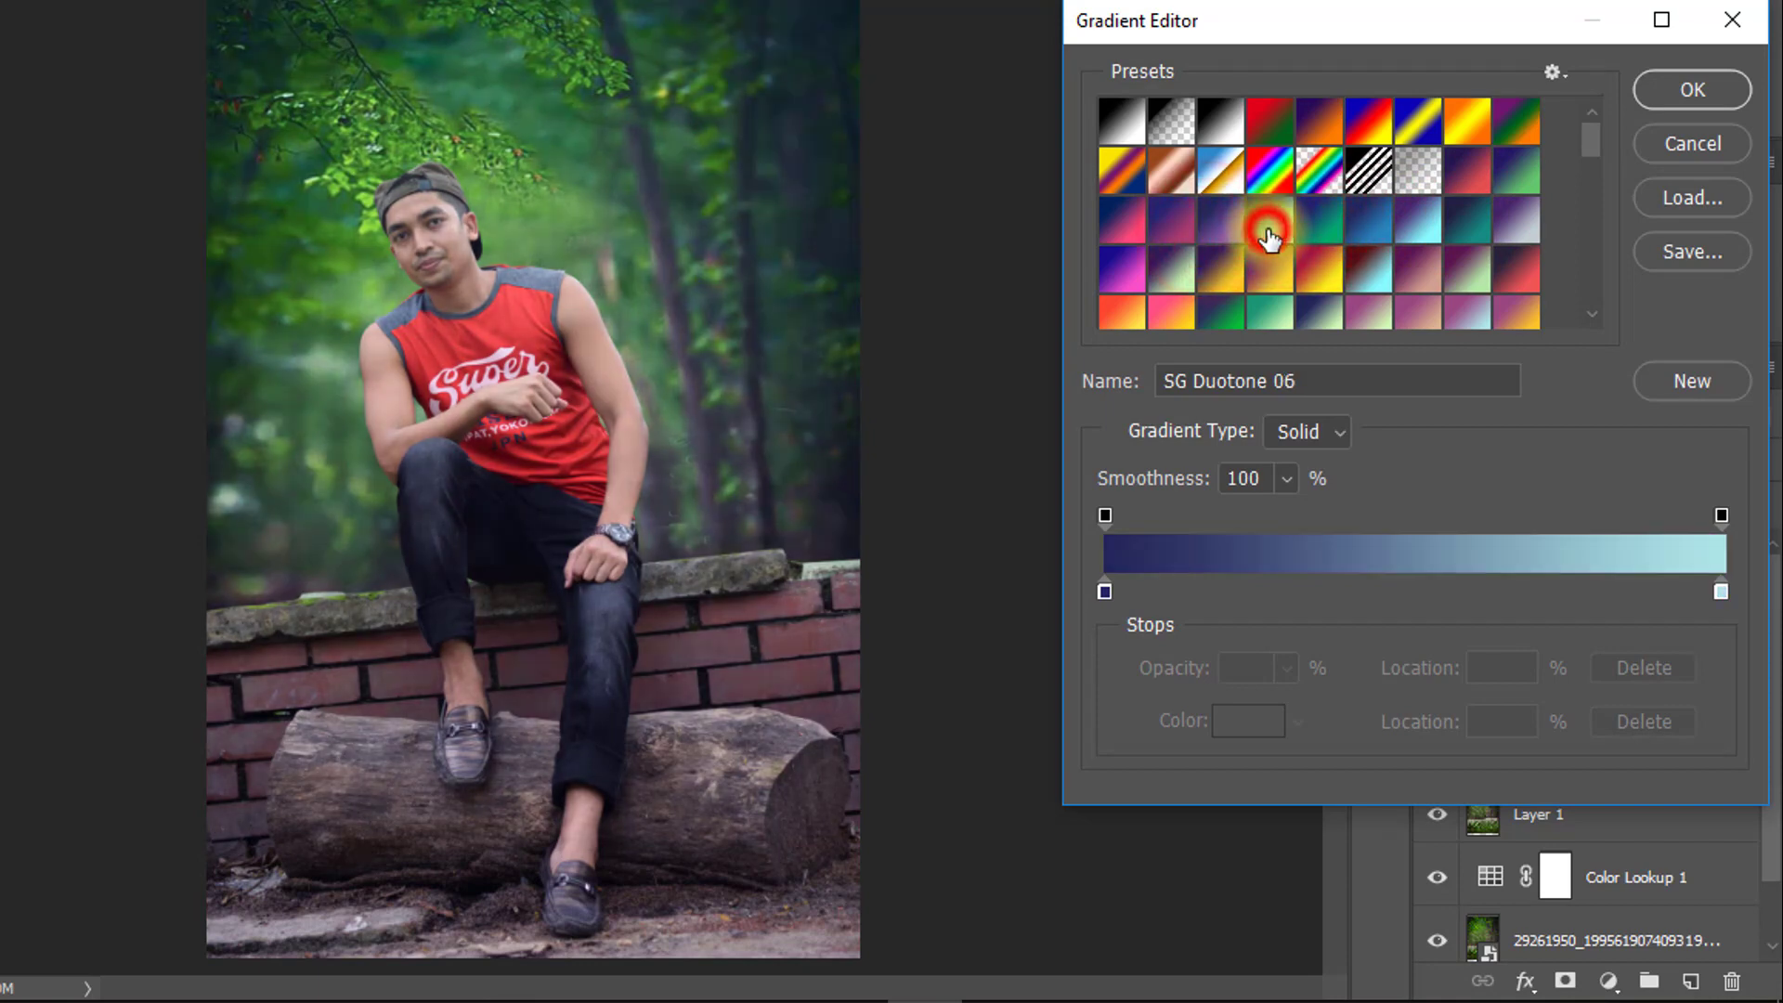
click(1691, 91)
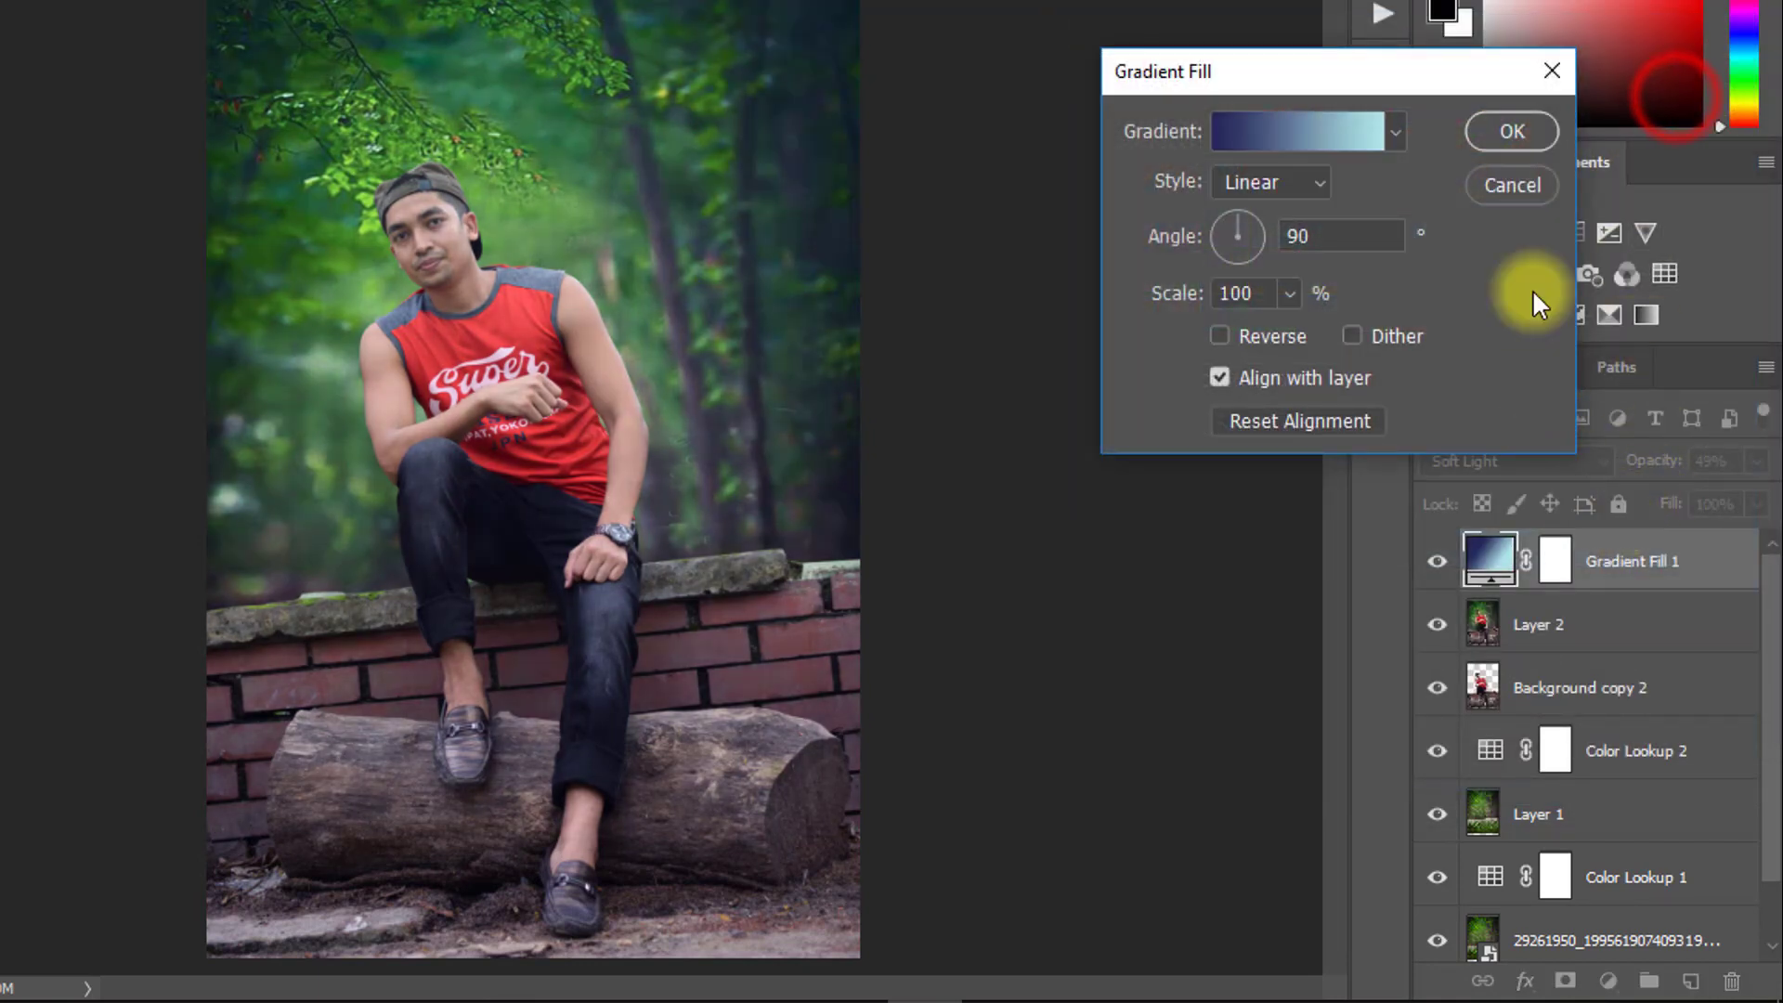
click(1519, 130)
drag(1653, 459, 1606, 463)
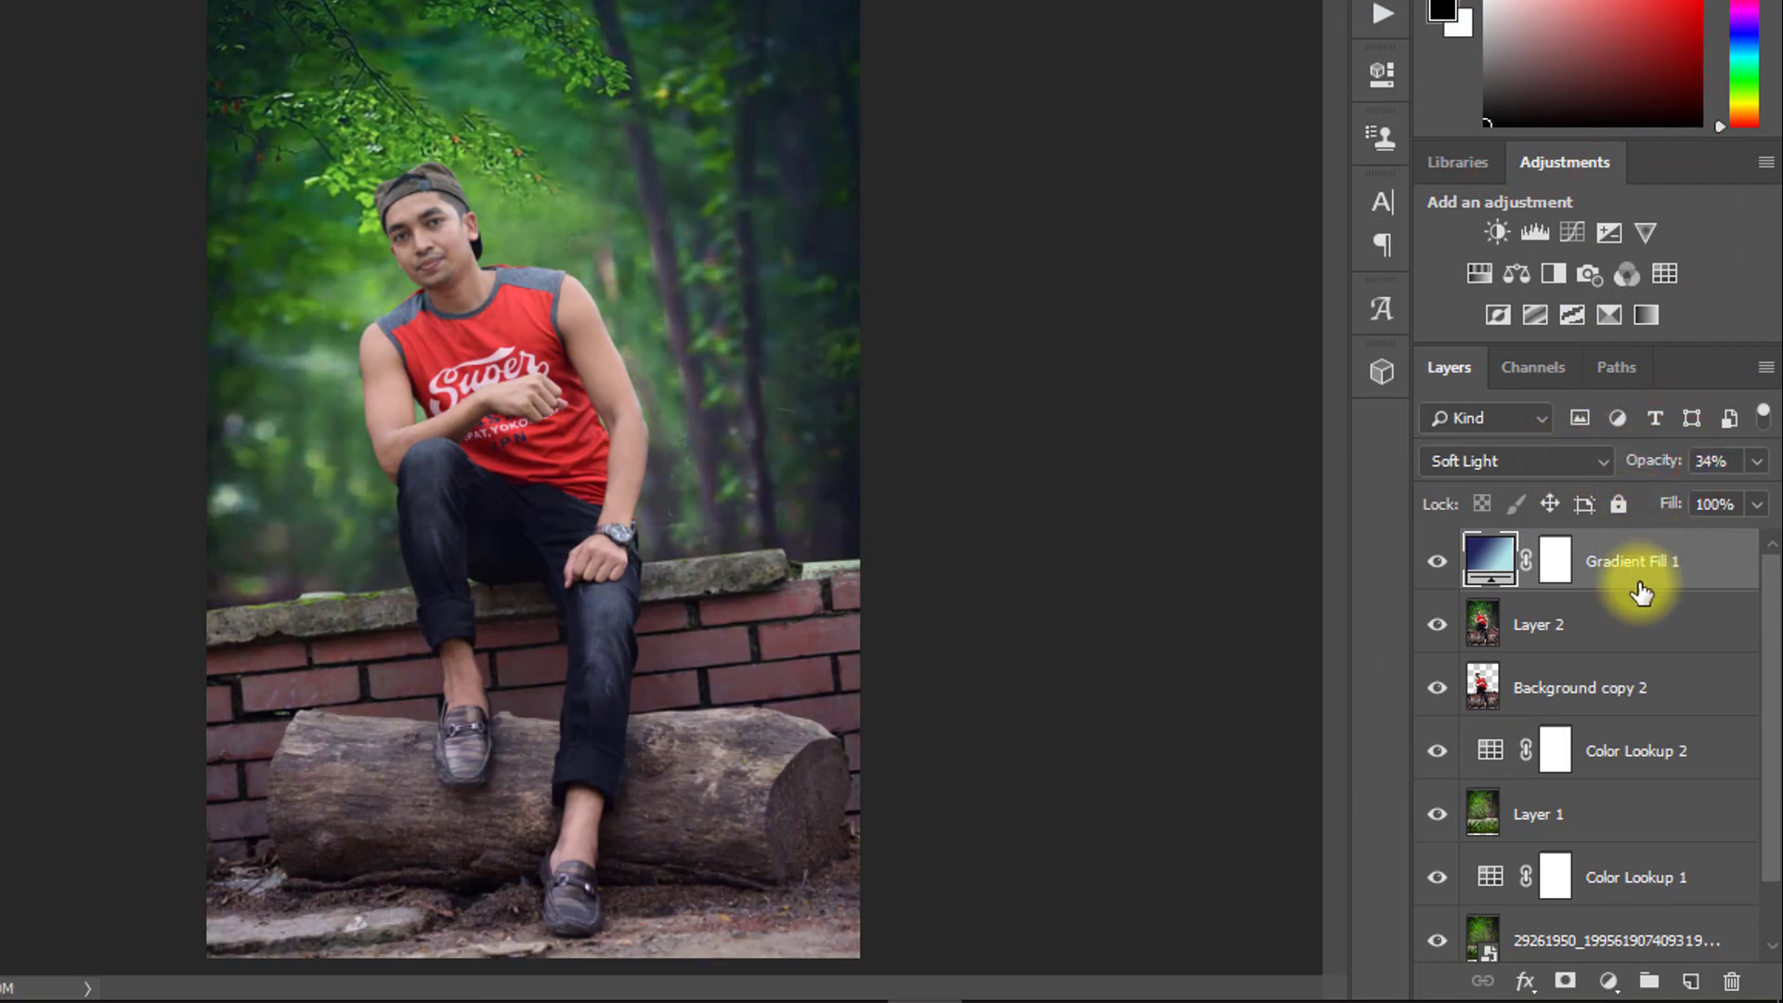
Stamp the visible layers into a new merged layer and add a Photo Filter adjustment layer above it
key(ctrl+shift+alt+e)
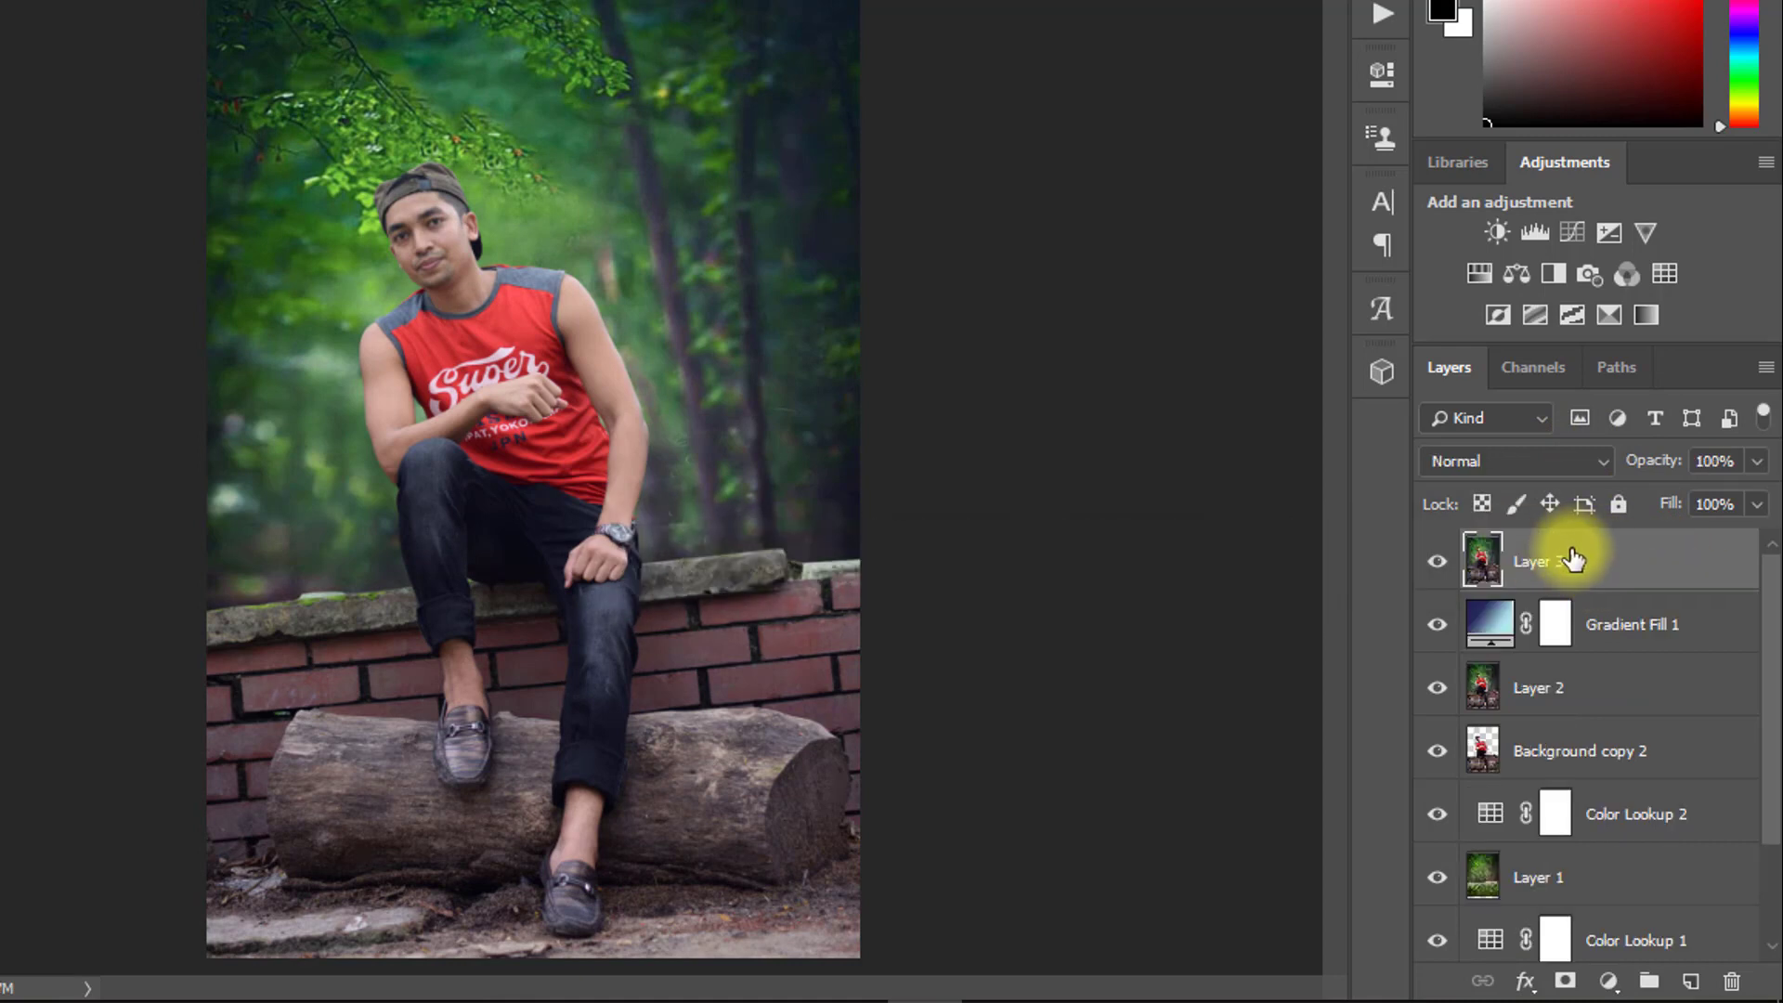
click(1609, 982)
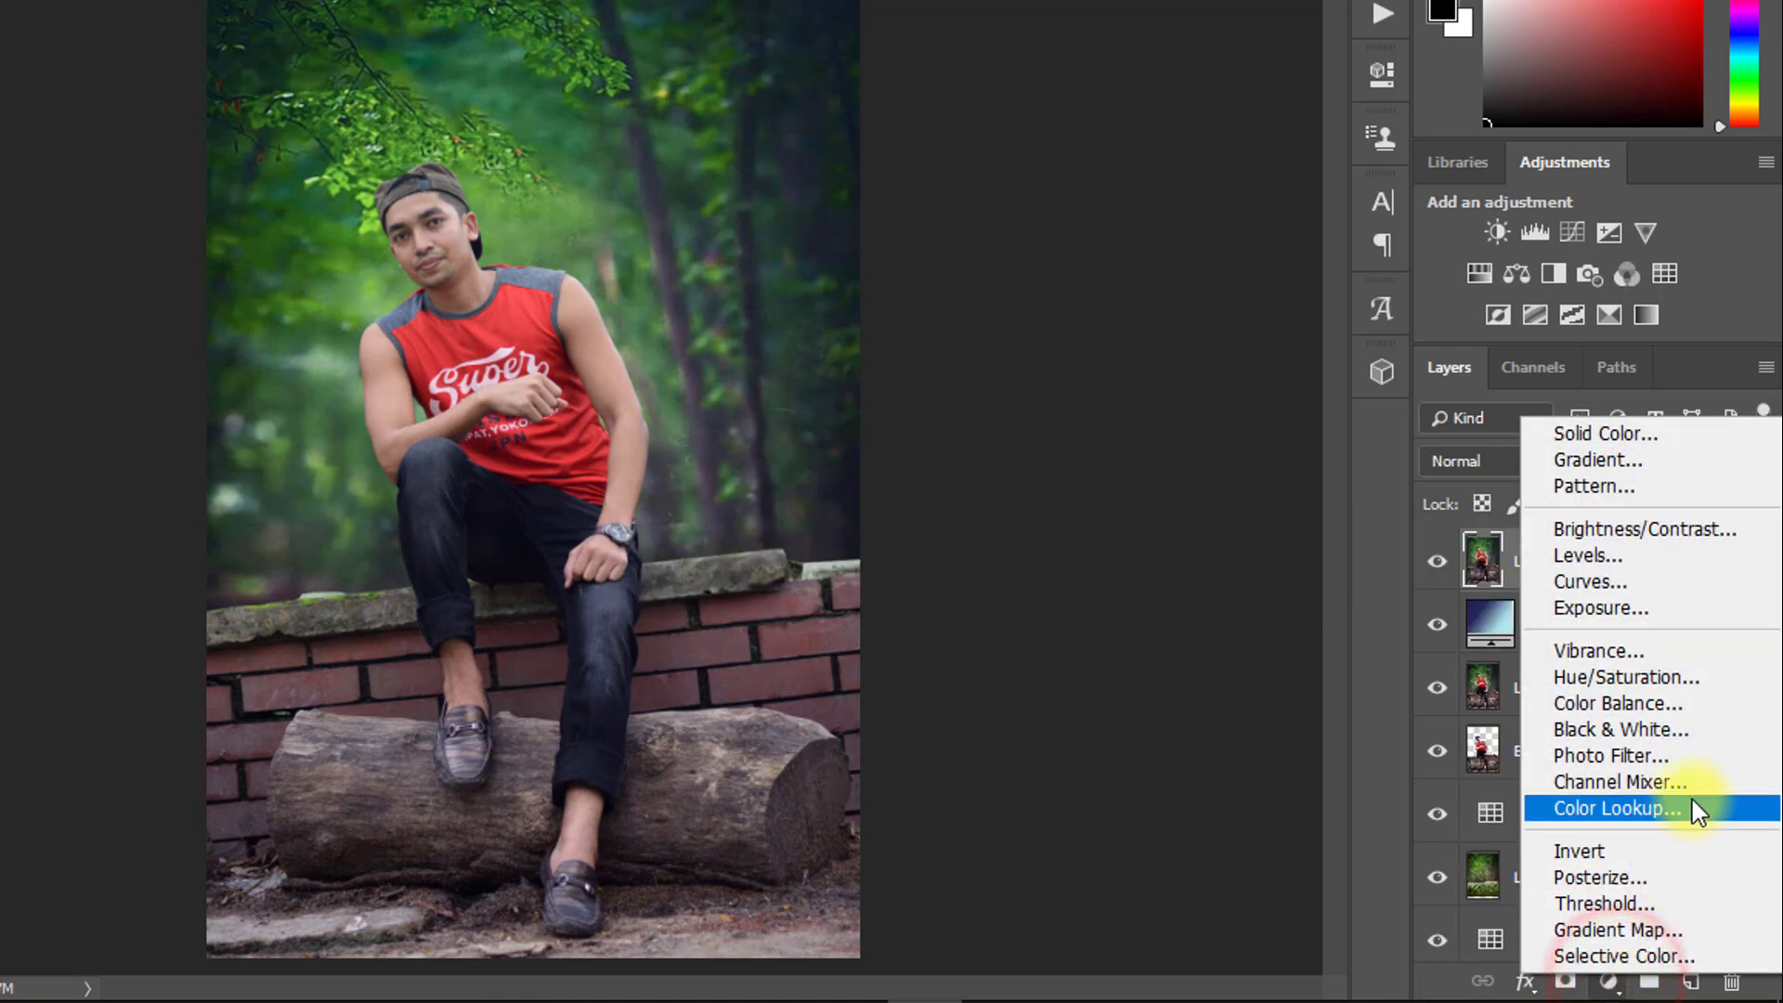
click(1618, 754)
Go through the Photo Filter presets from the cooling filters onward and pick Magenta
click(1124, 163)
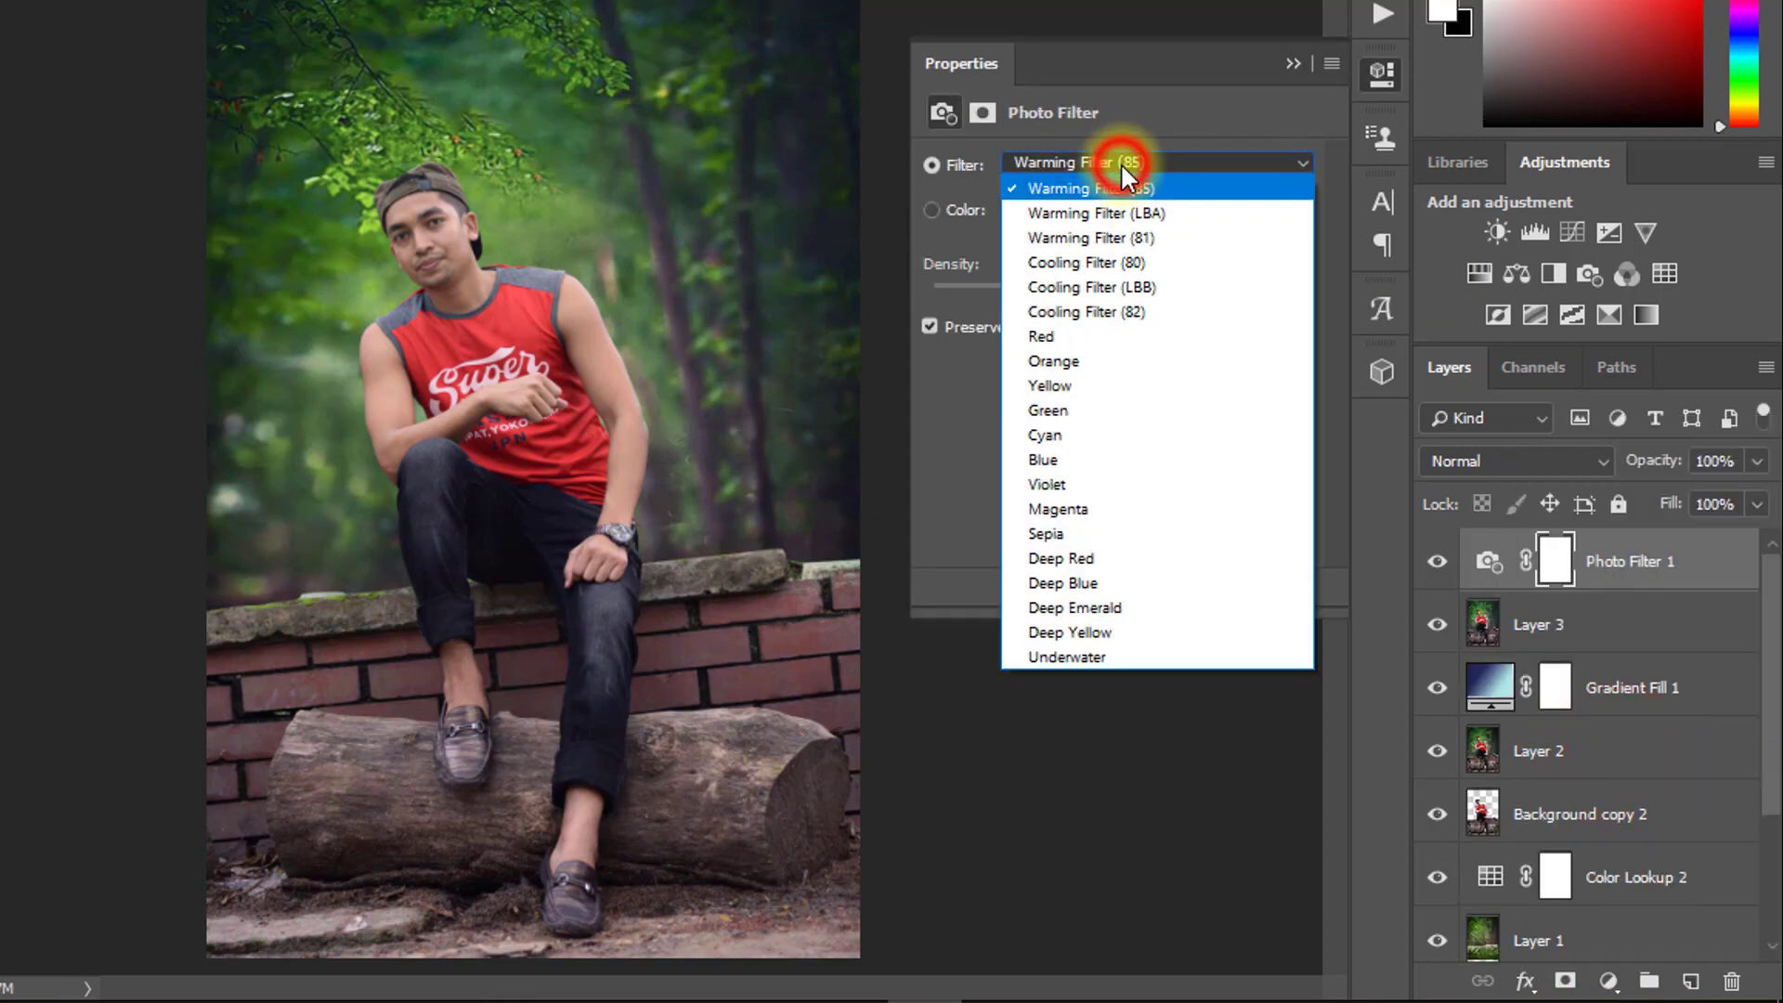
click(1087, 227)
key(Down)
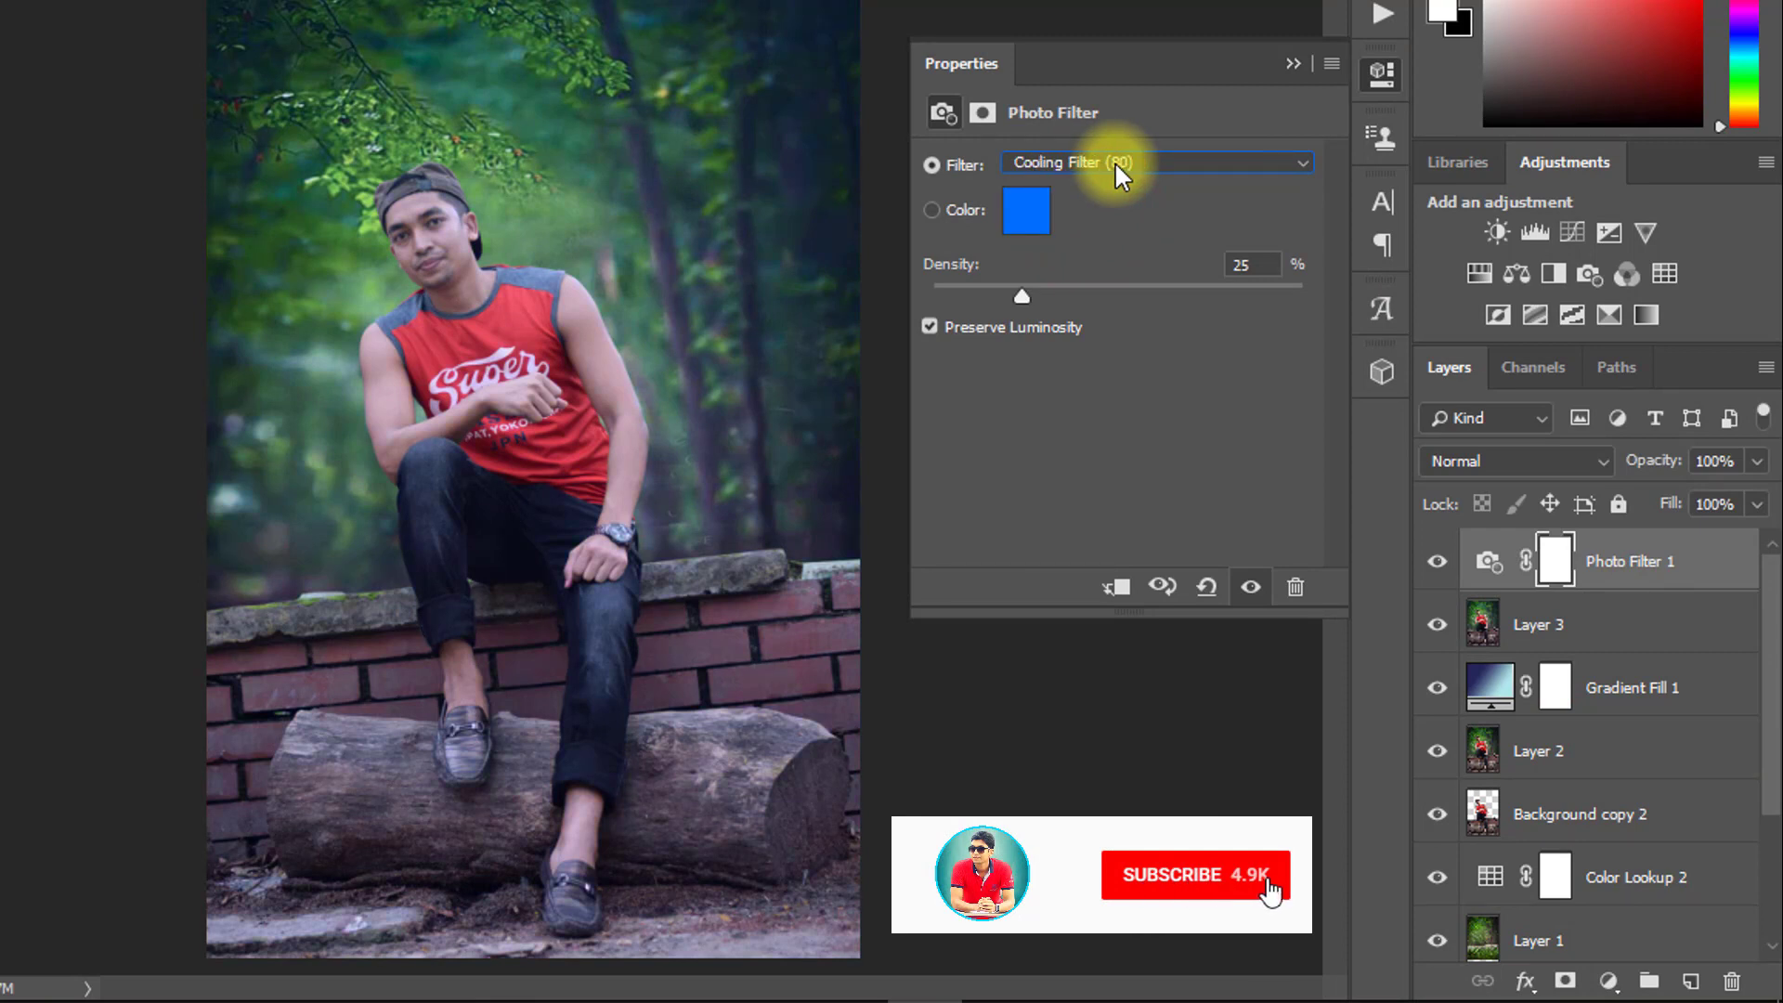
key(Down)
key(Down)
key(Down)
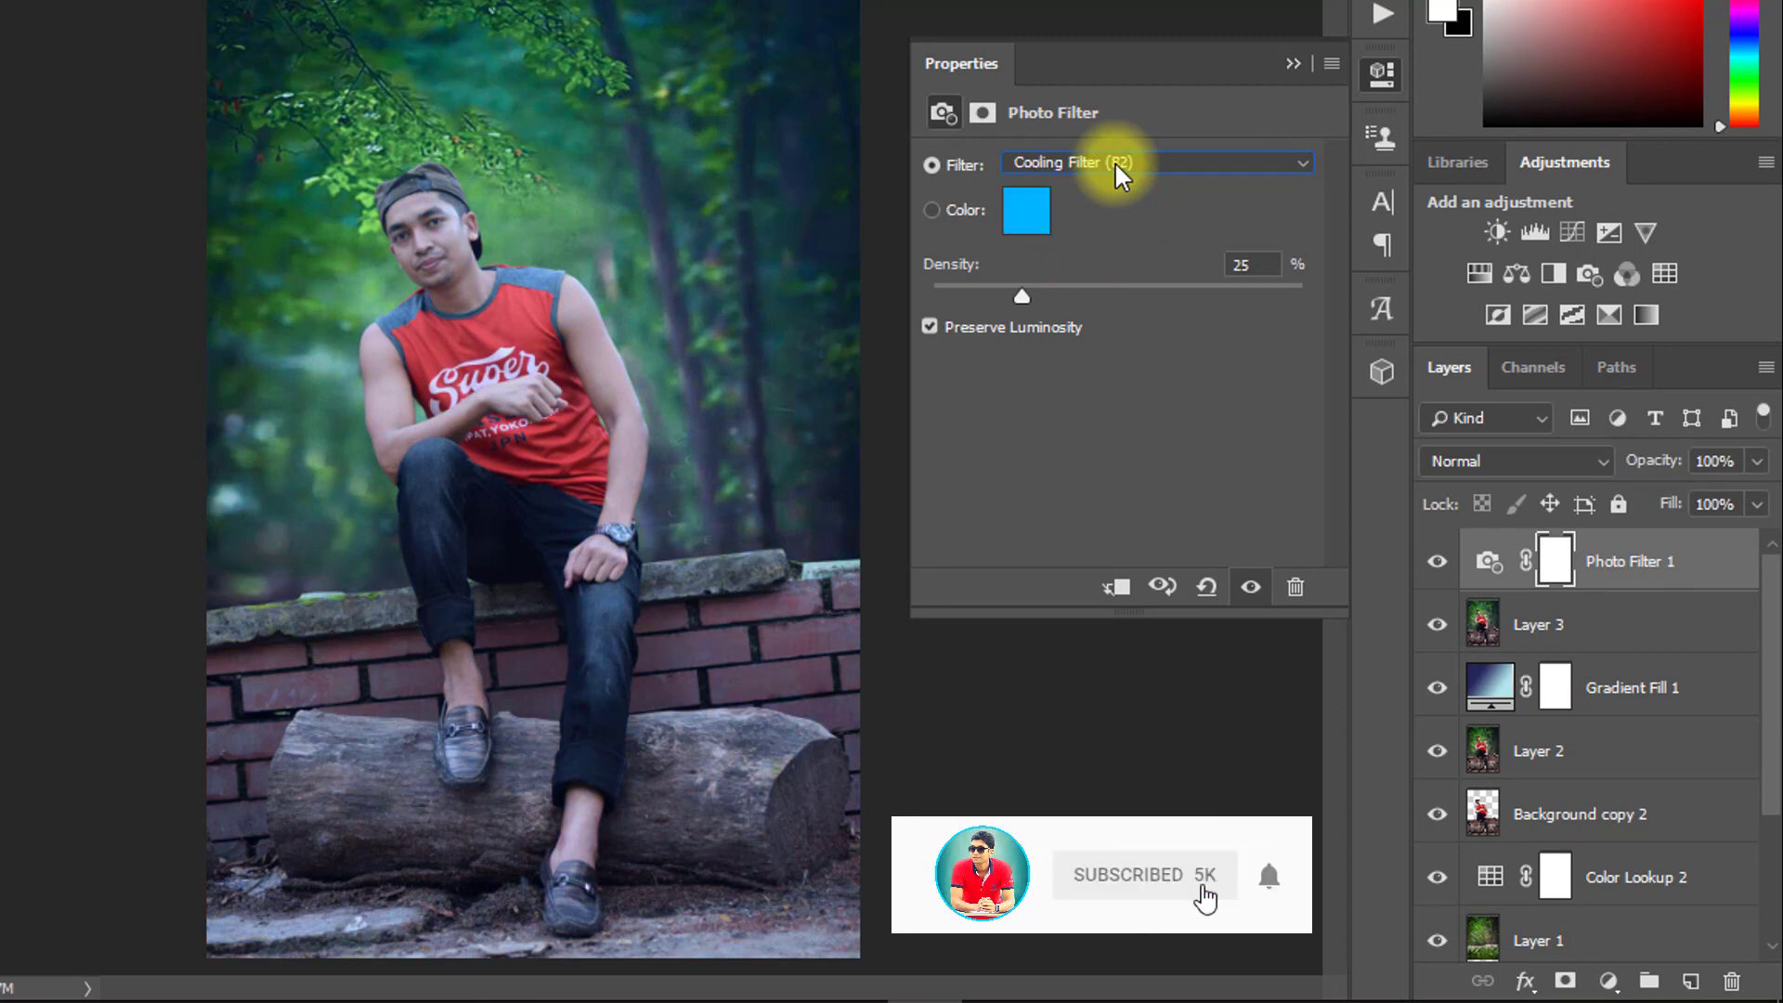
key(Down)
key(Down)
key(Down)
key(Down)
key(Down)
key(Down)
key(Down)
key(Down)
key(Down)
key(Down)
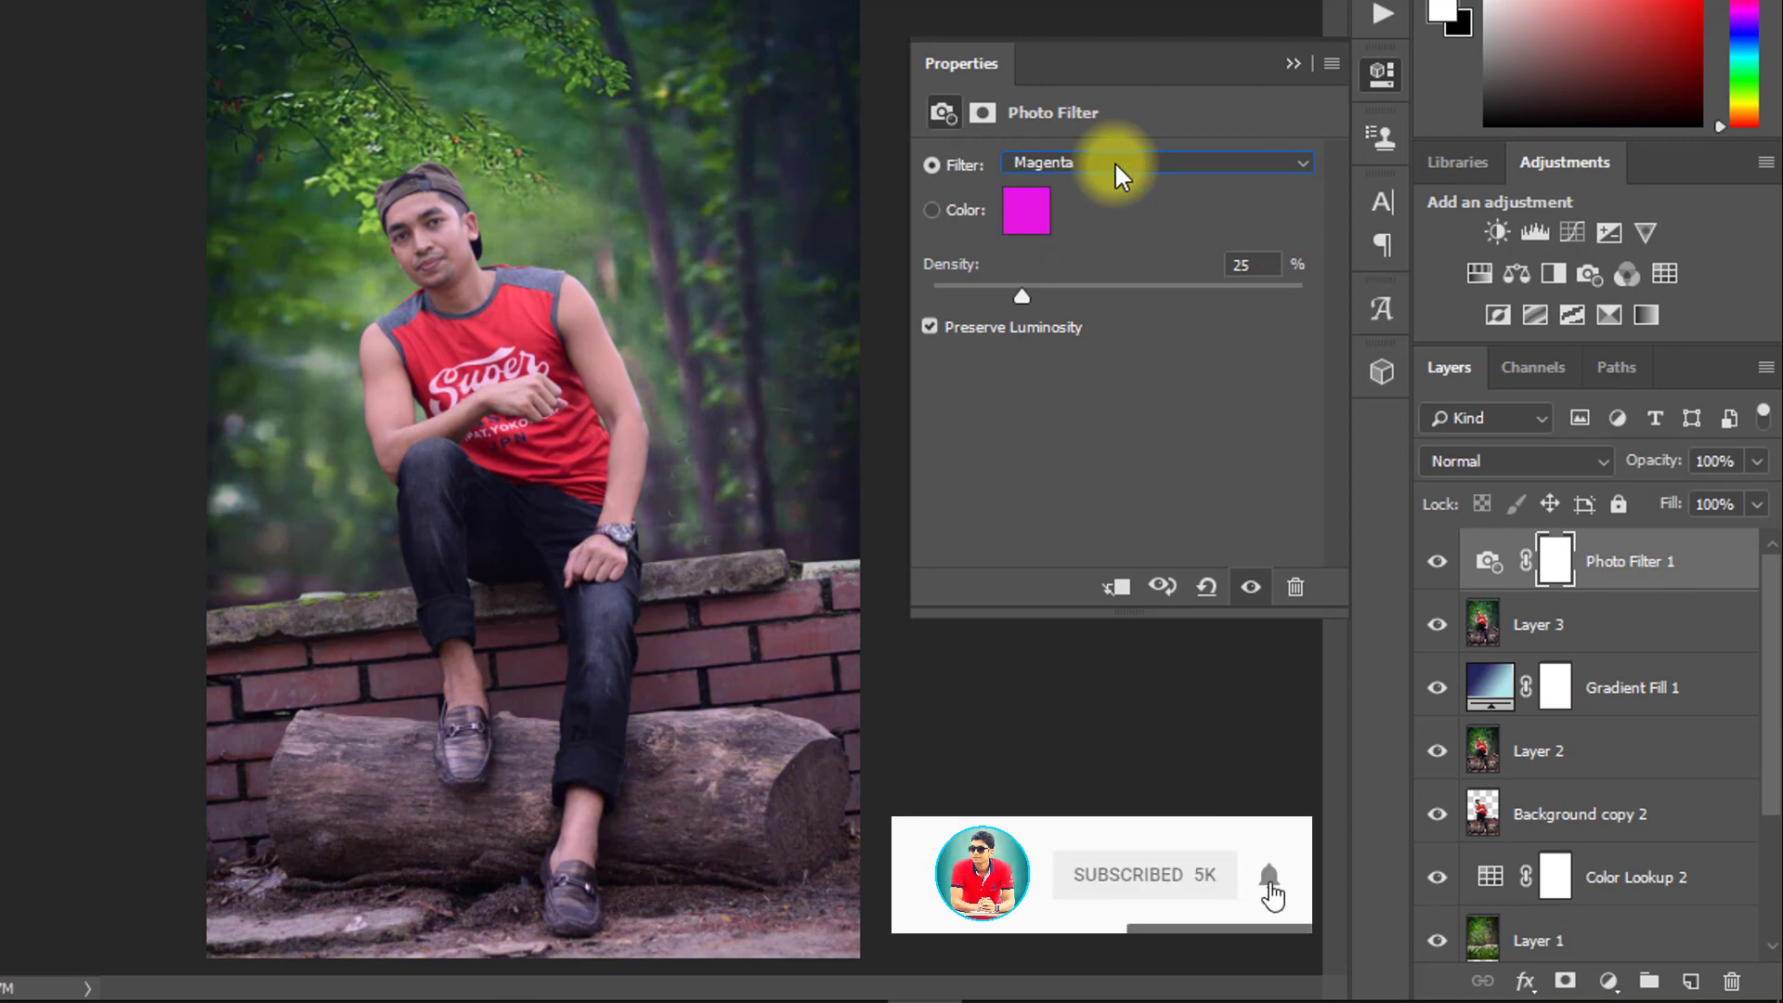
Lower the photo filter's density slightly and stamp all visible layers into a new merged layer on top
mouse_move(1022, 297)
mouse_down()
mouse_move(869, 282)
mouse_move(1034, 286)
mouse_move(919, 290)
mouse_move(1003, 292)
mouse_up()
click(1293, 63)
key(ctrl+alt+shift+e)
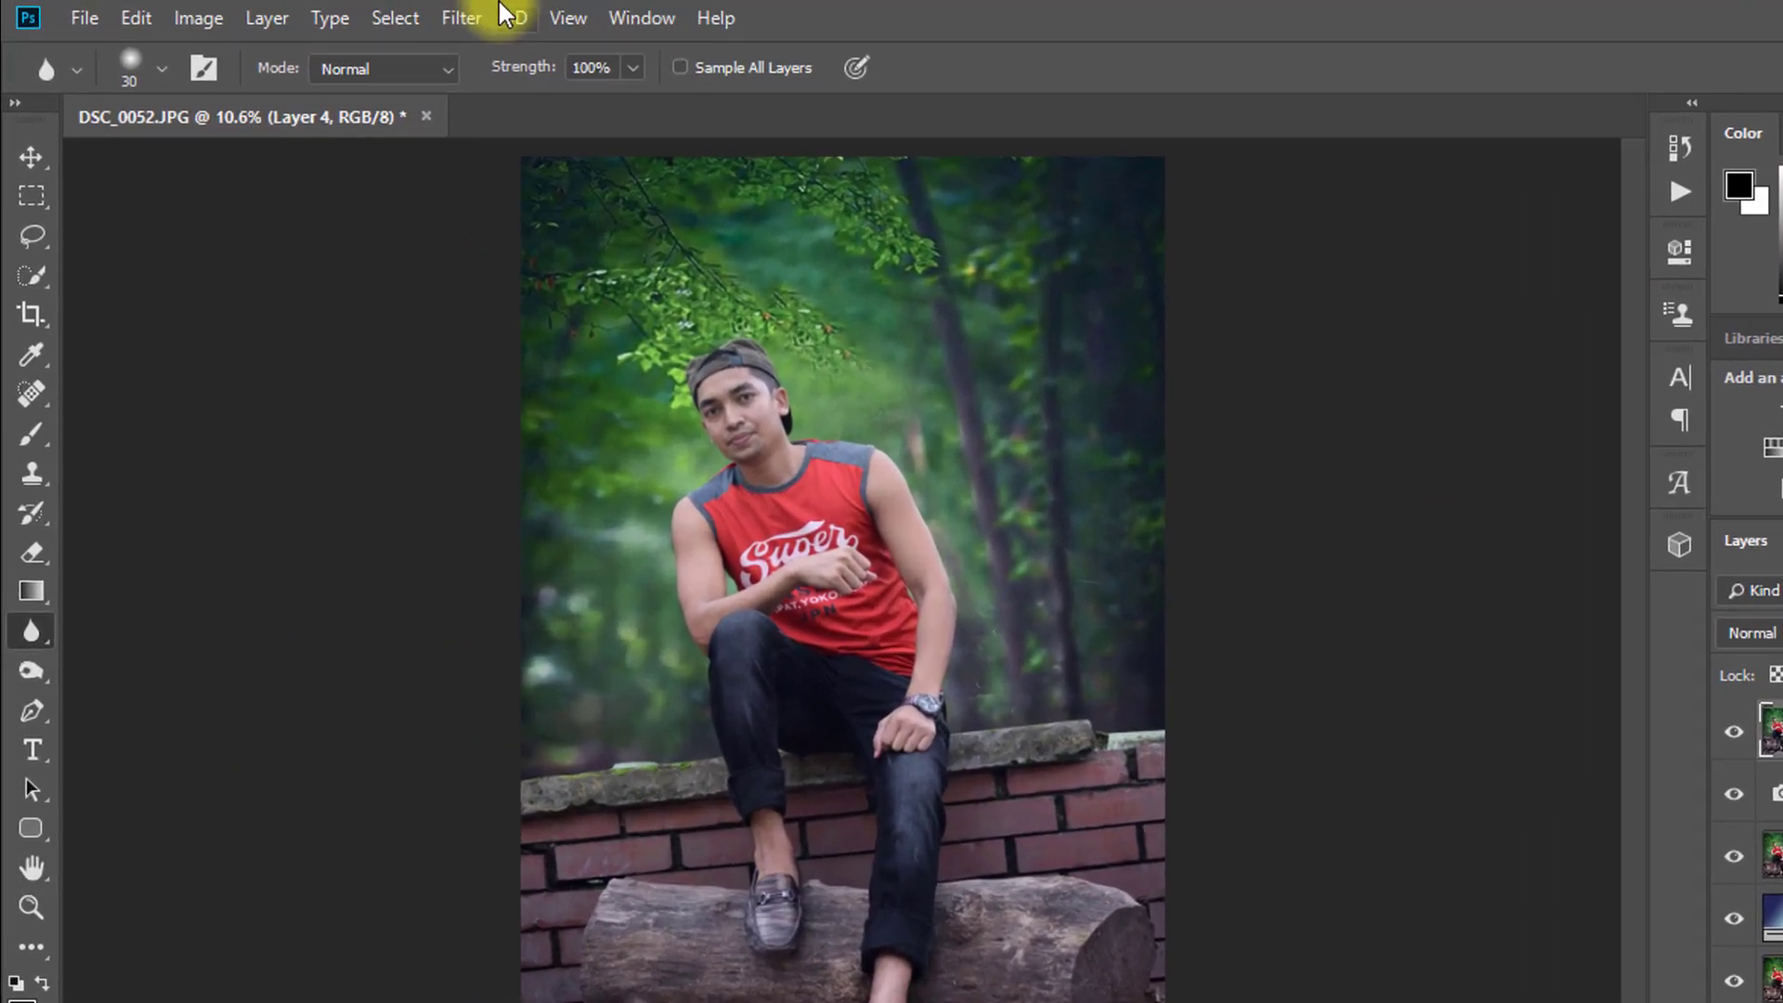
Open the merged layer in Color Efex Pro 4 and choose the Cross Processing filter with method B02
click(362, 11)
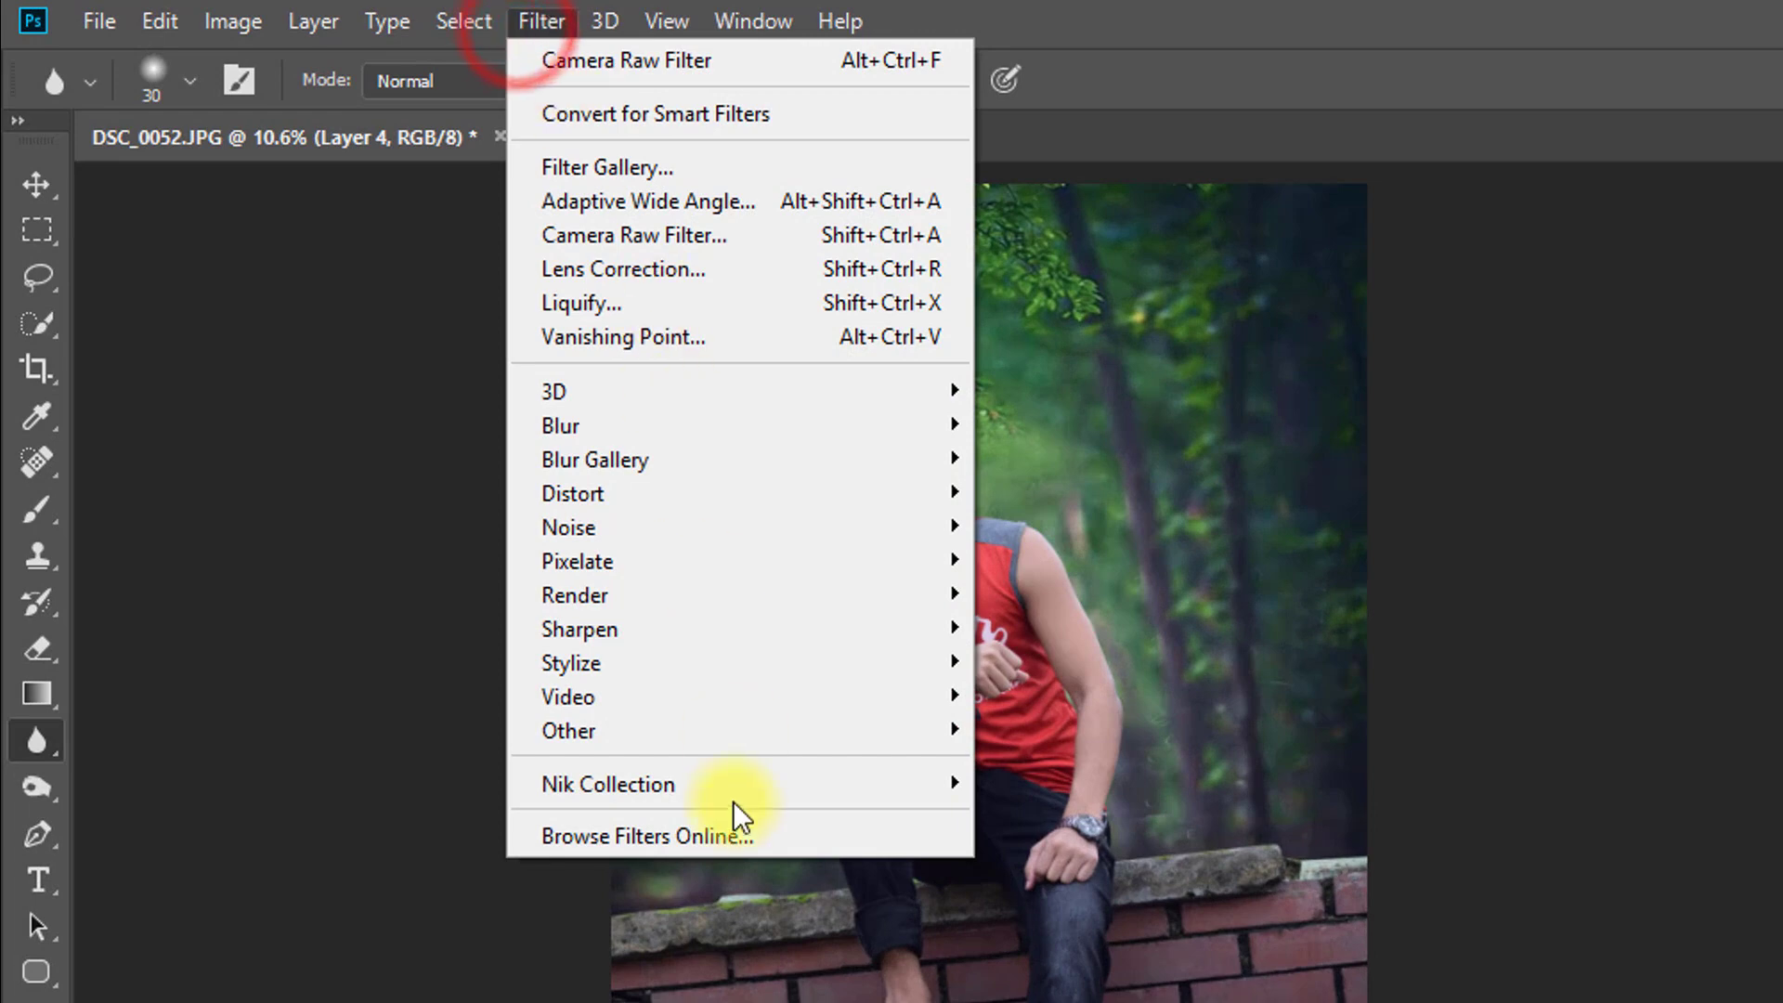
mouse_move(862, 792)
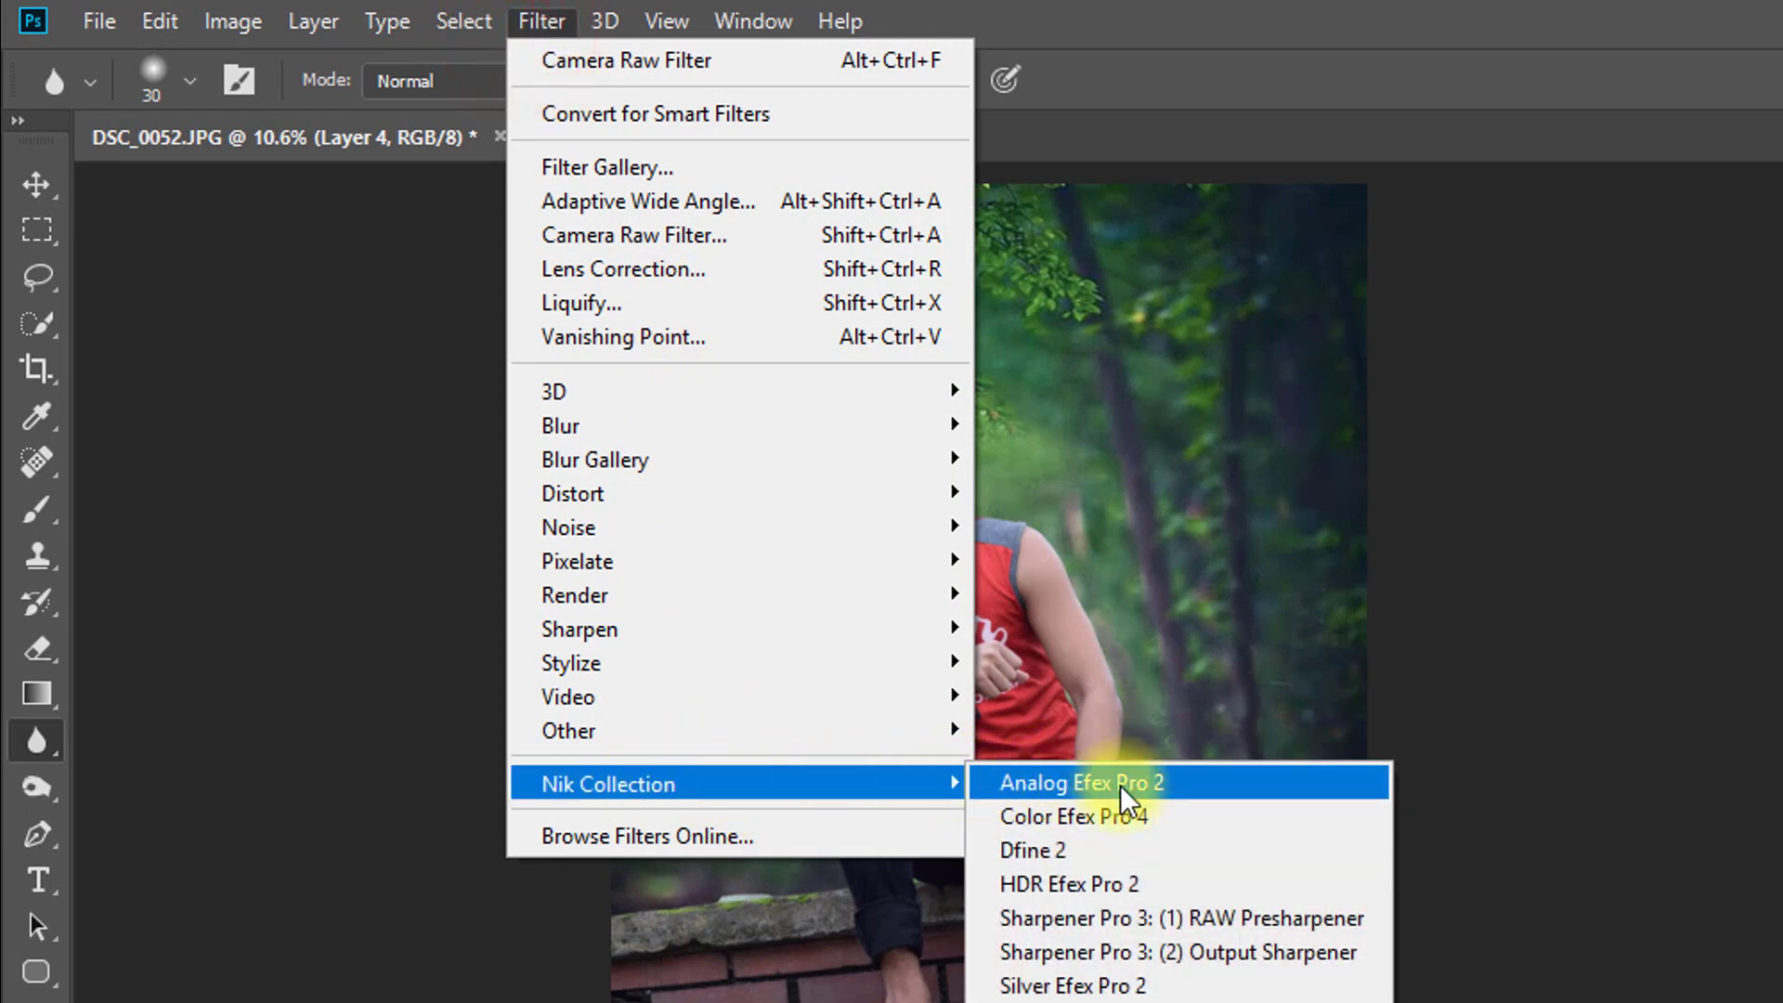
click(1066, 818)
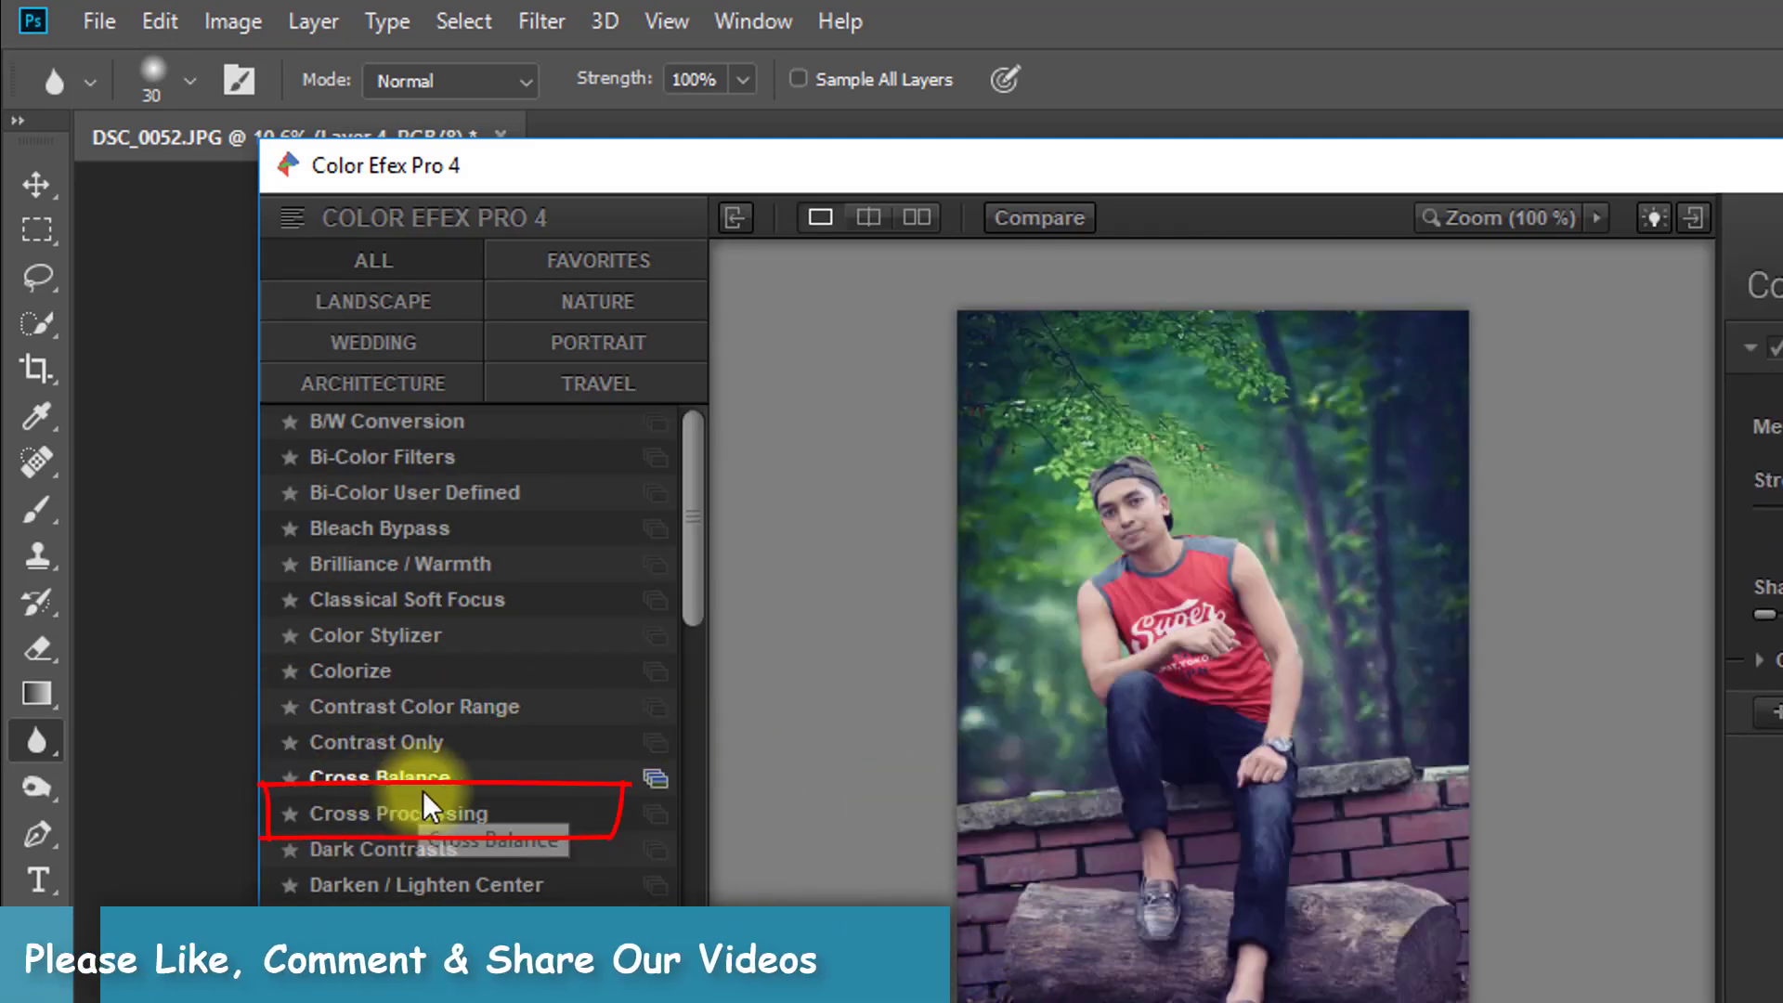
click(436, 815)
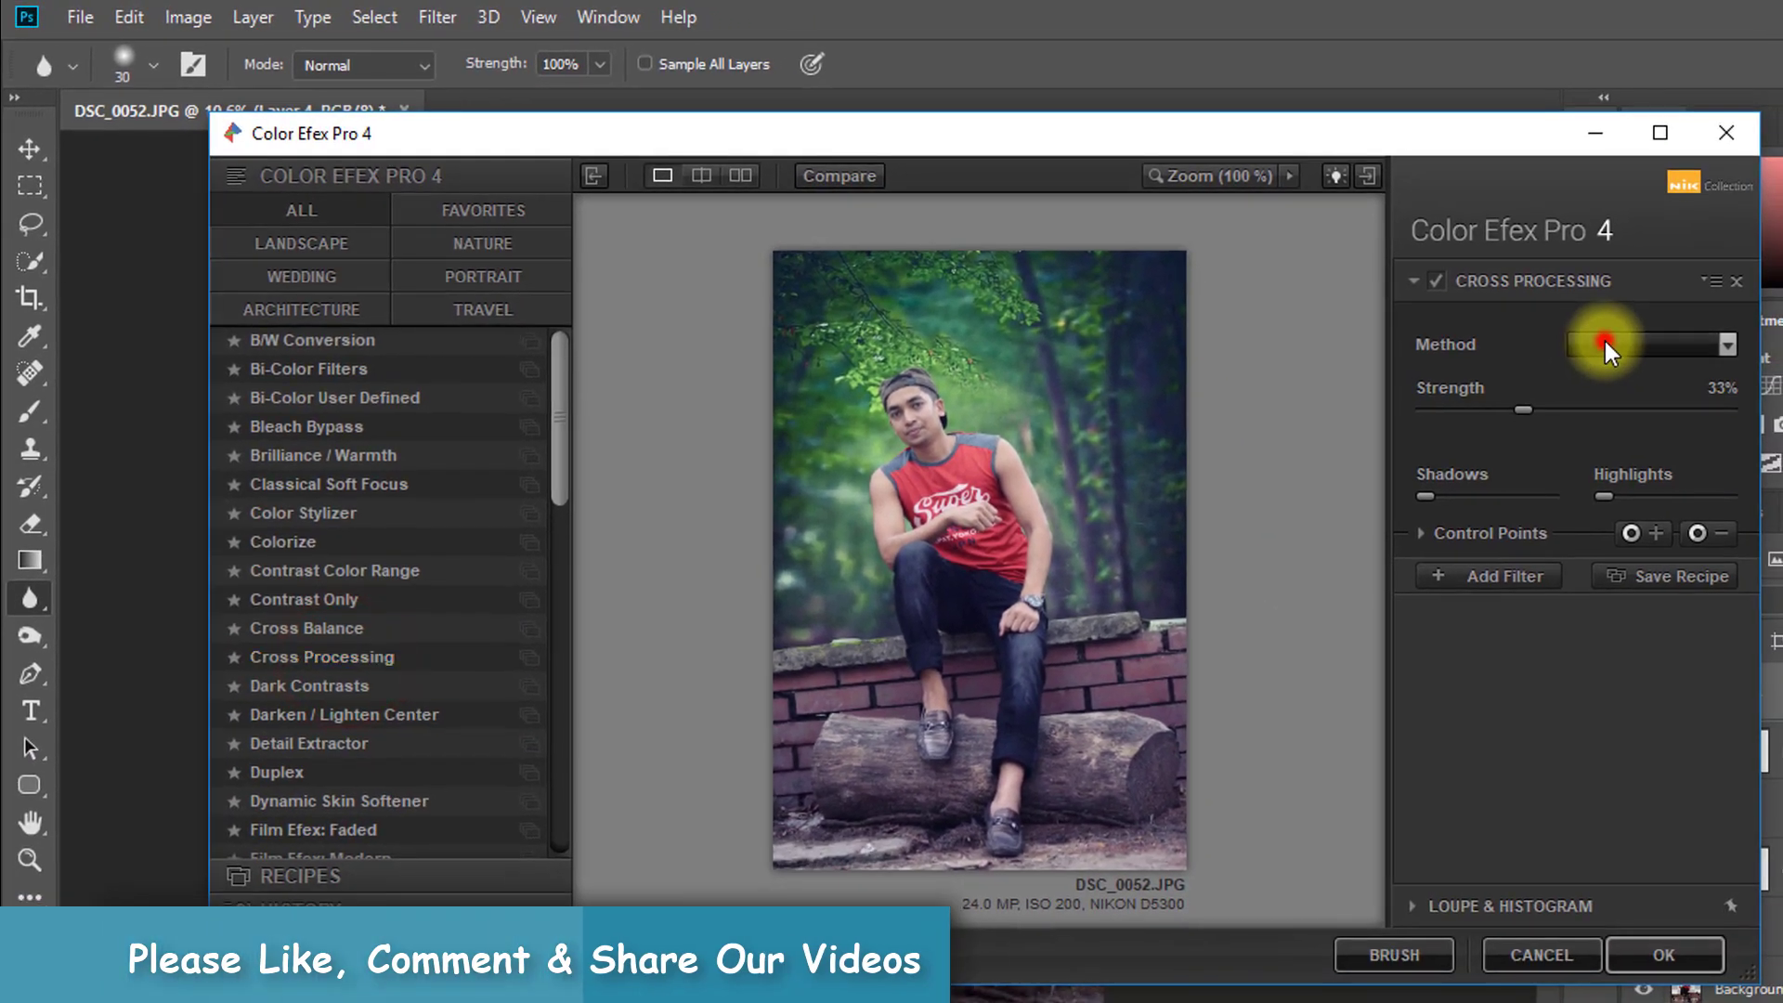
click(1605, 339)
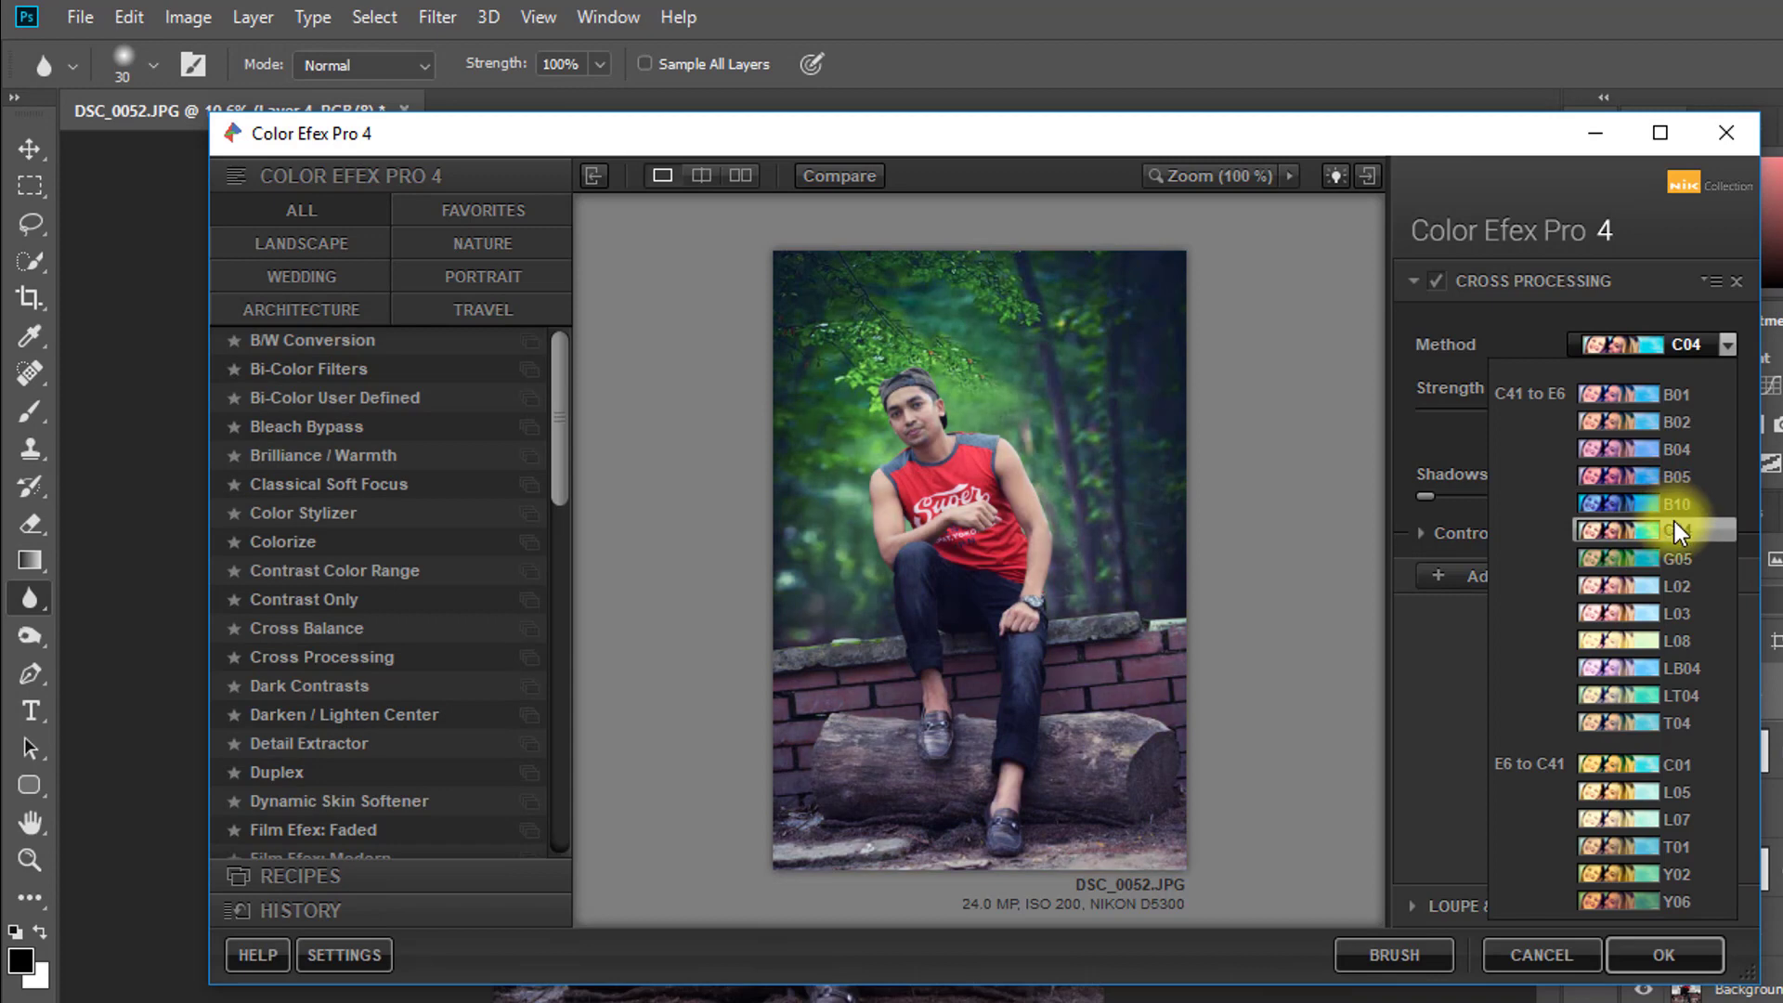
click(1651, 426)
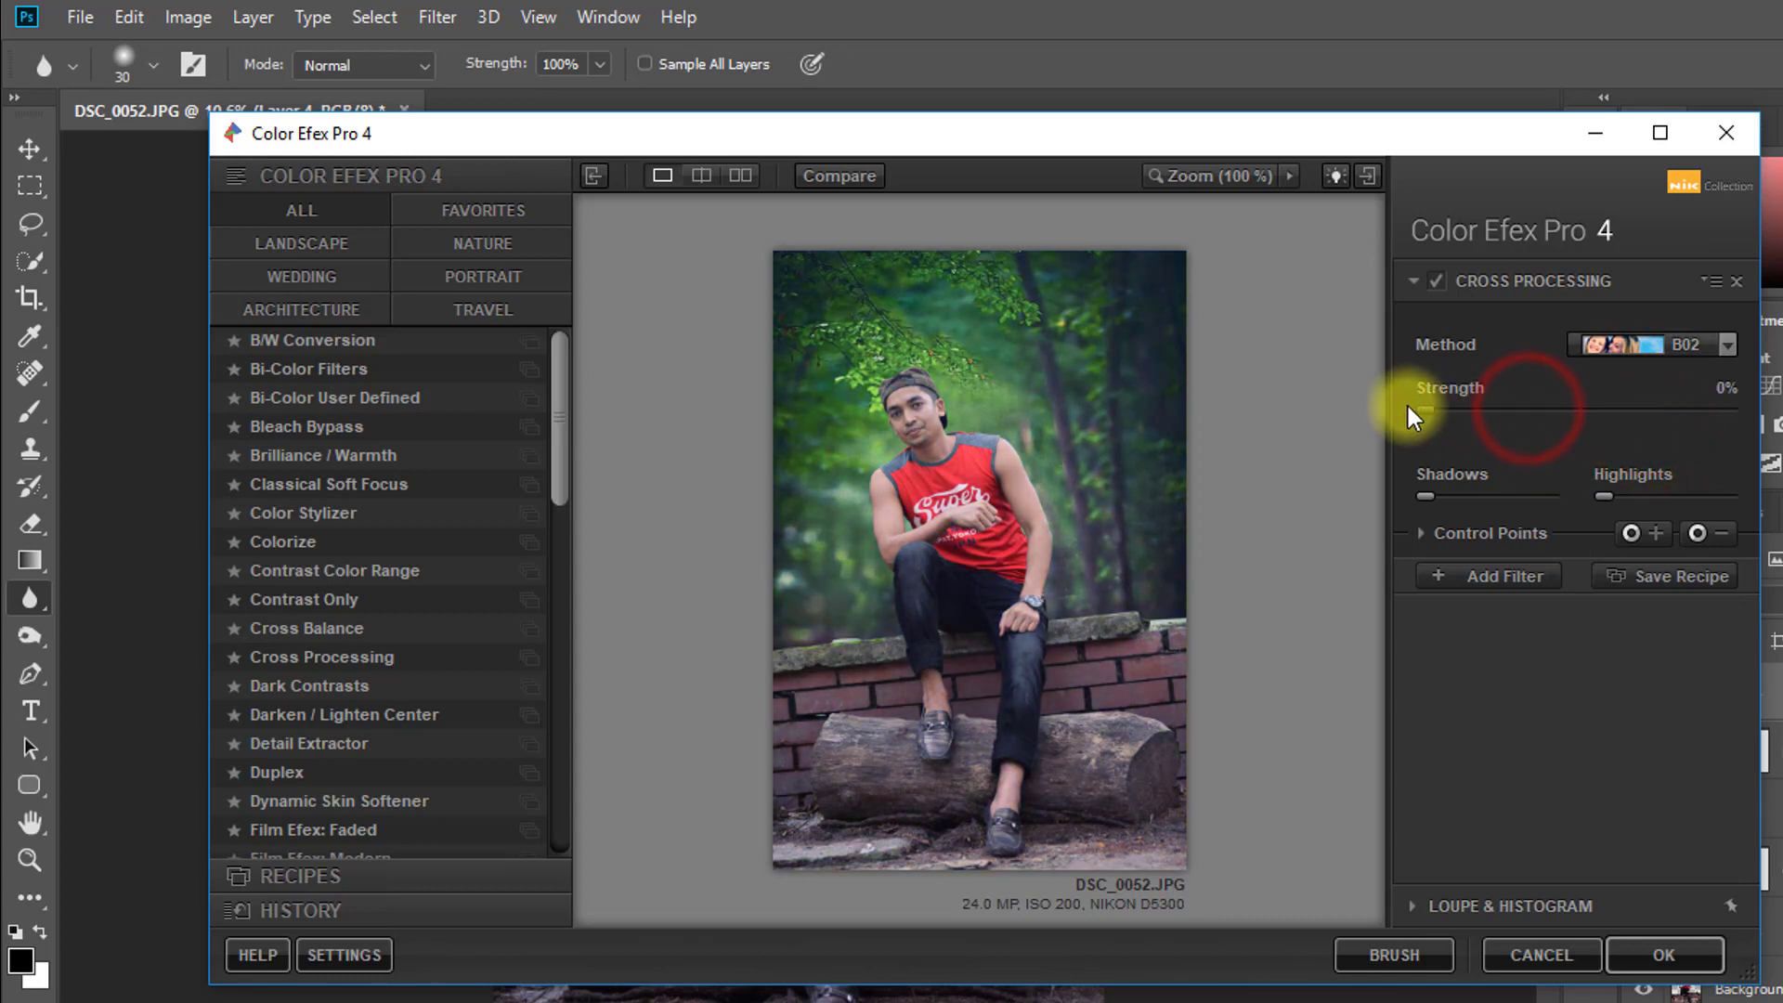
Set the cross processing strength to 25%, raise its shadows slightly, and apply the filter to the image
mouse_move(1529, 405)
mouse_down()
mouse_move(1576, 409)
mouse_move(1504, 420)
mouse_up()
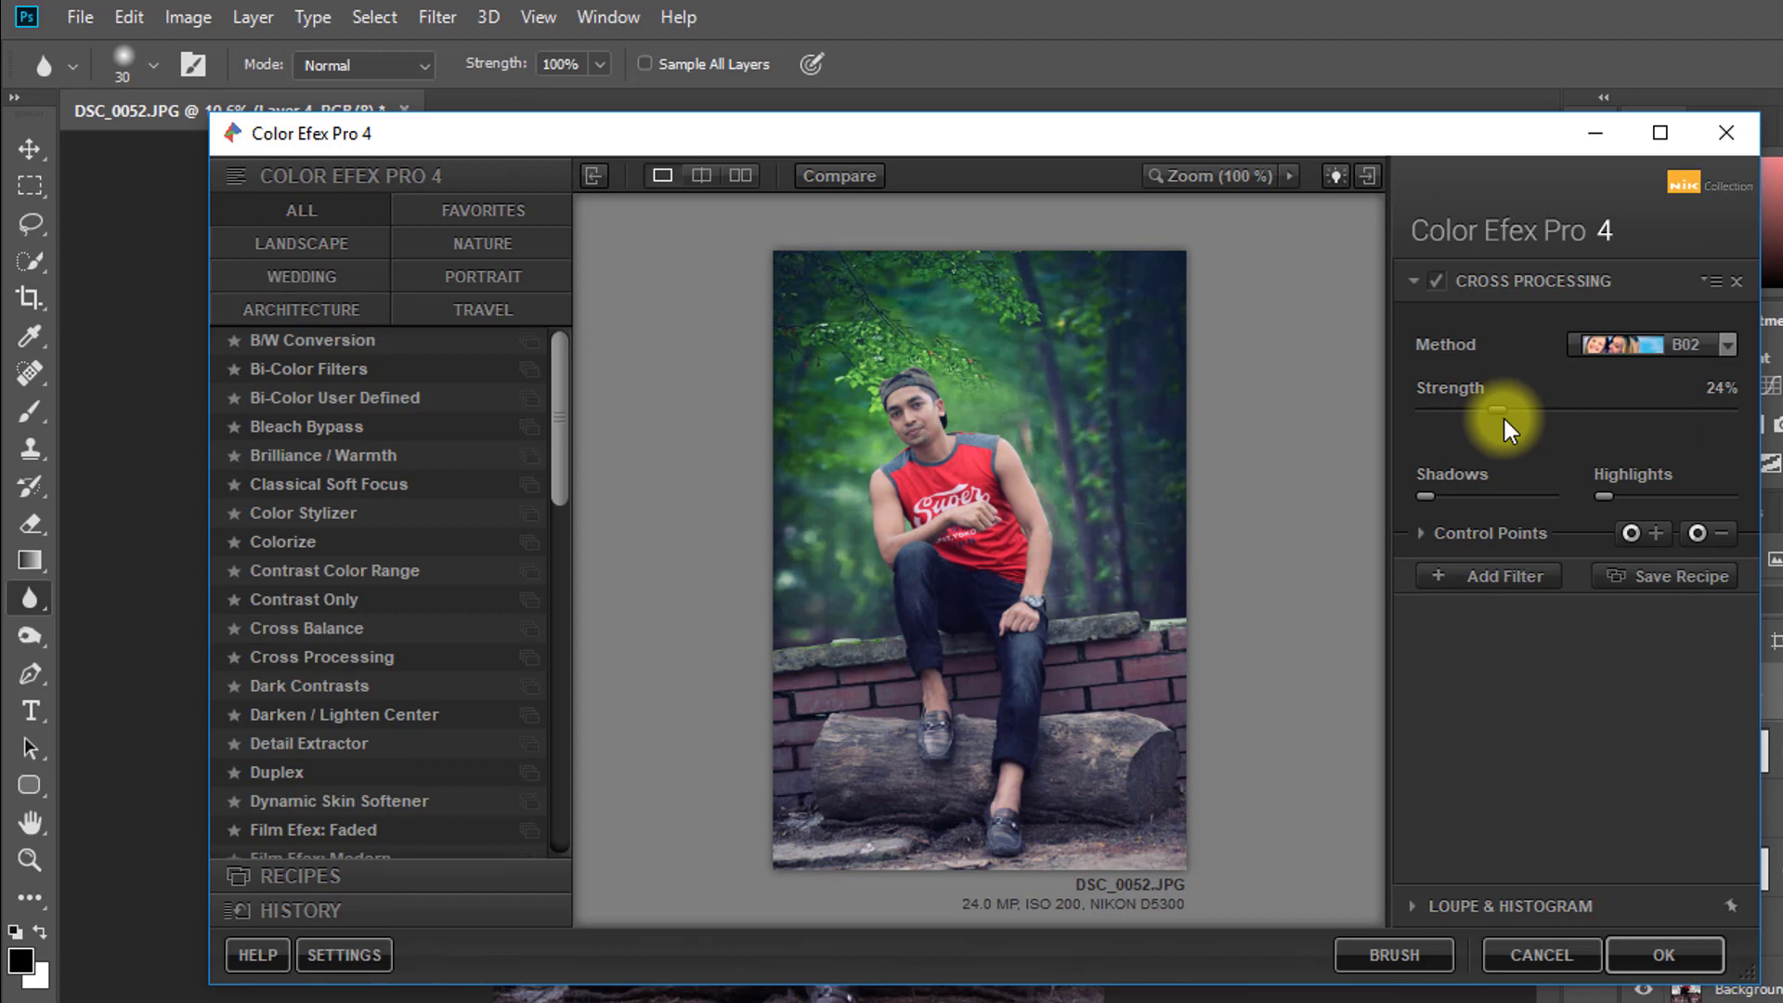
drag(1504, 420, 1506, 424)
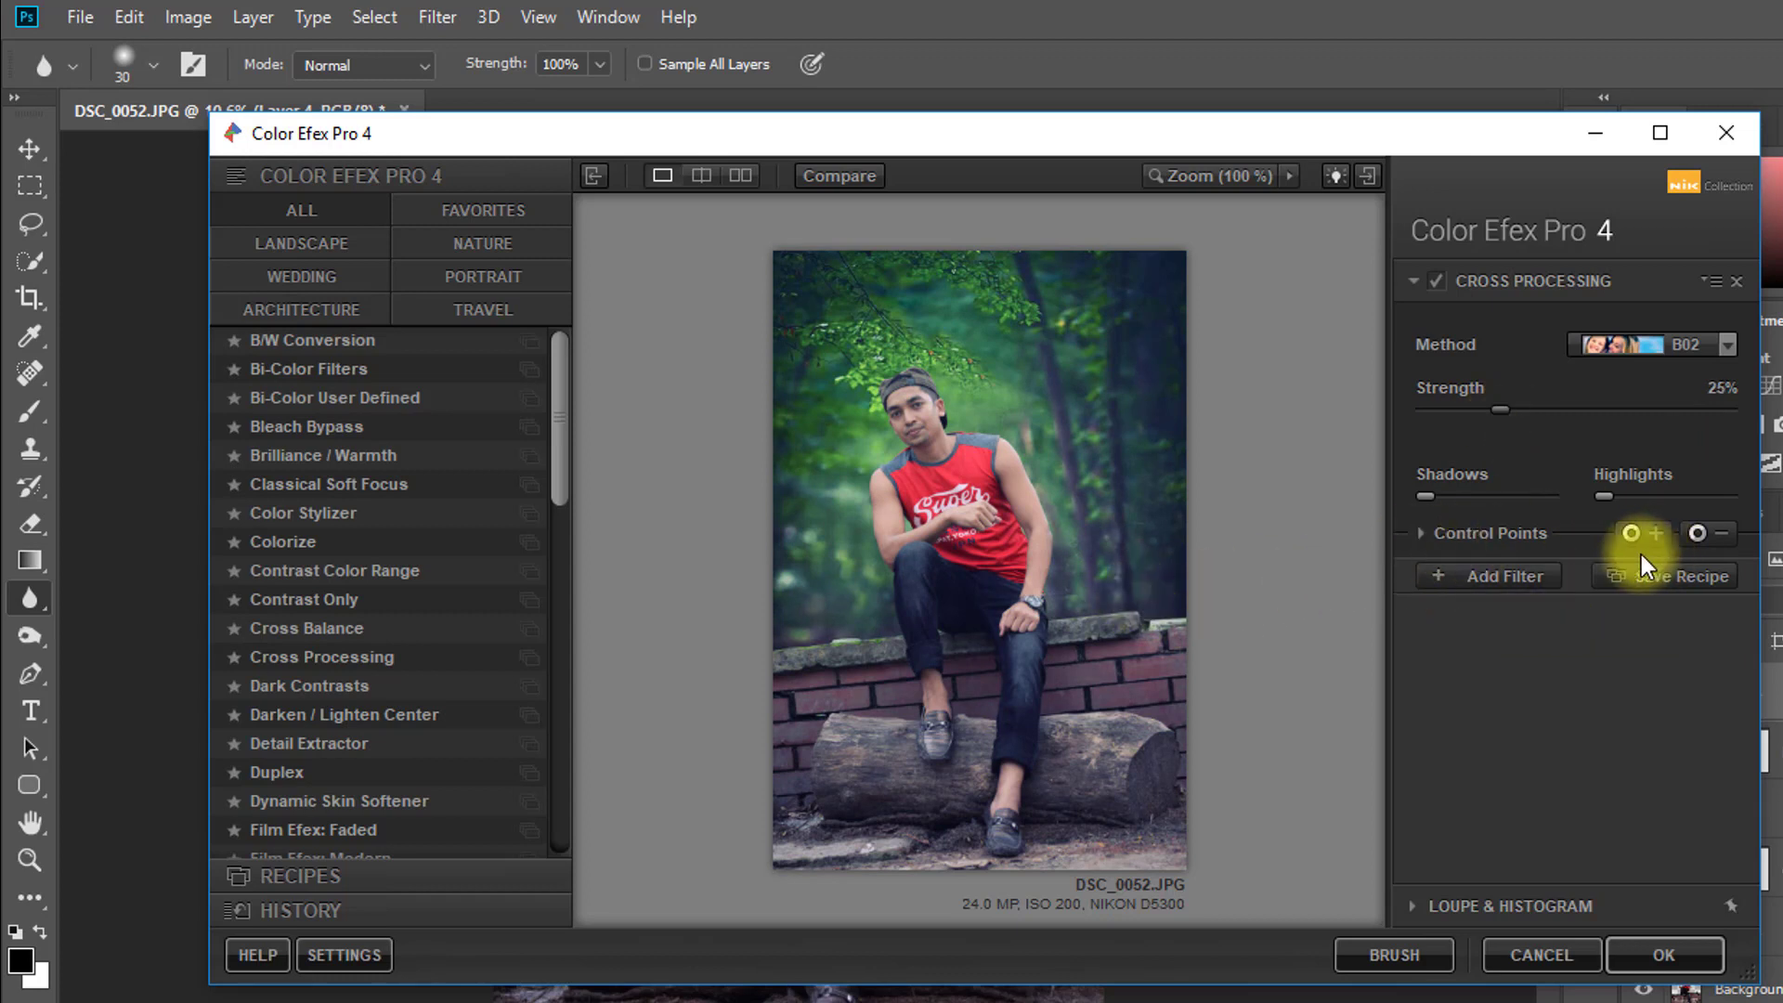
mouse_move(1424, 494)
mouse_down()
mouse_move(1464, 493)
mouse_move(1388, 492)
mouse_move(1432, 495)
mouse_up()
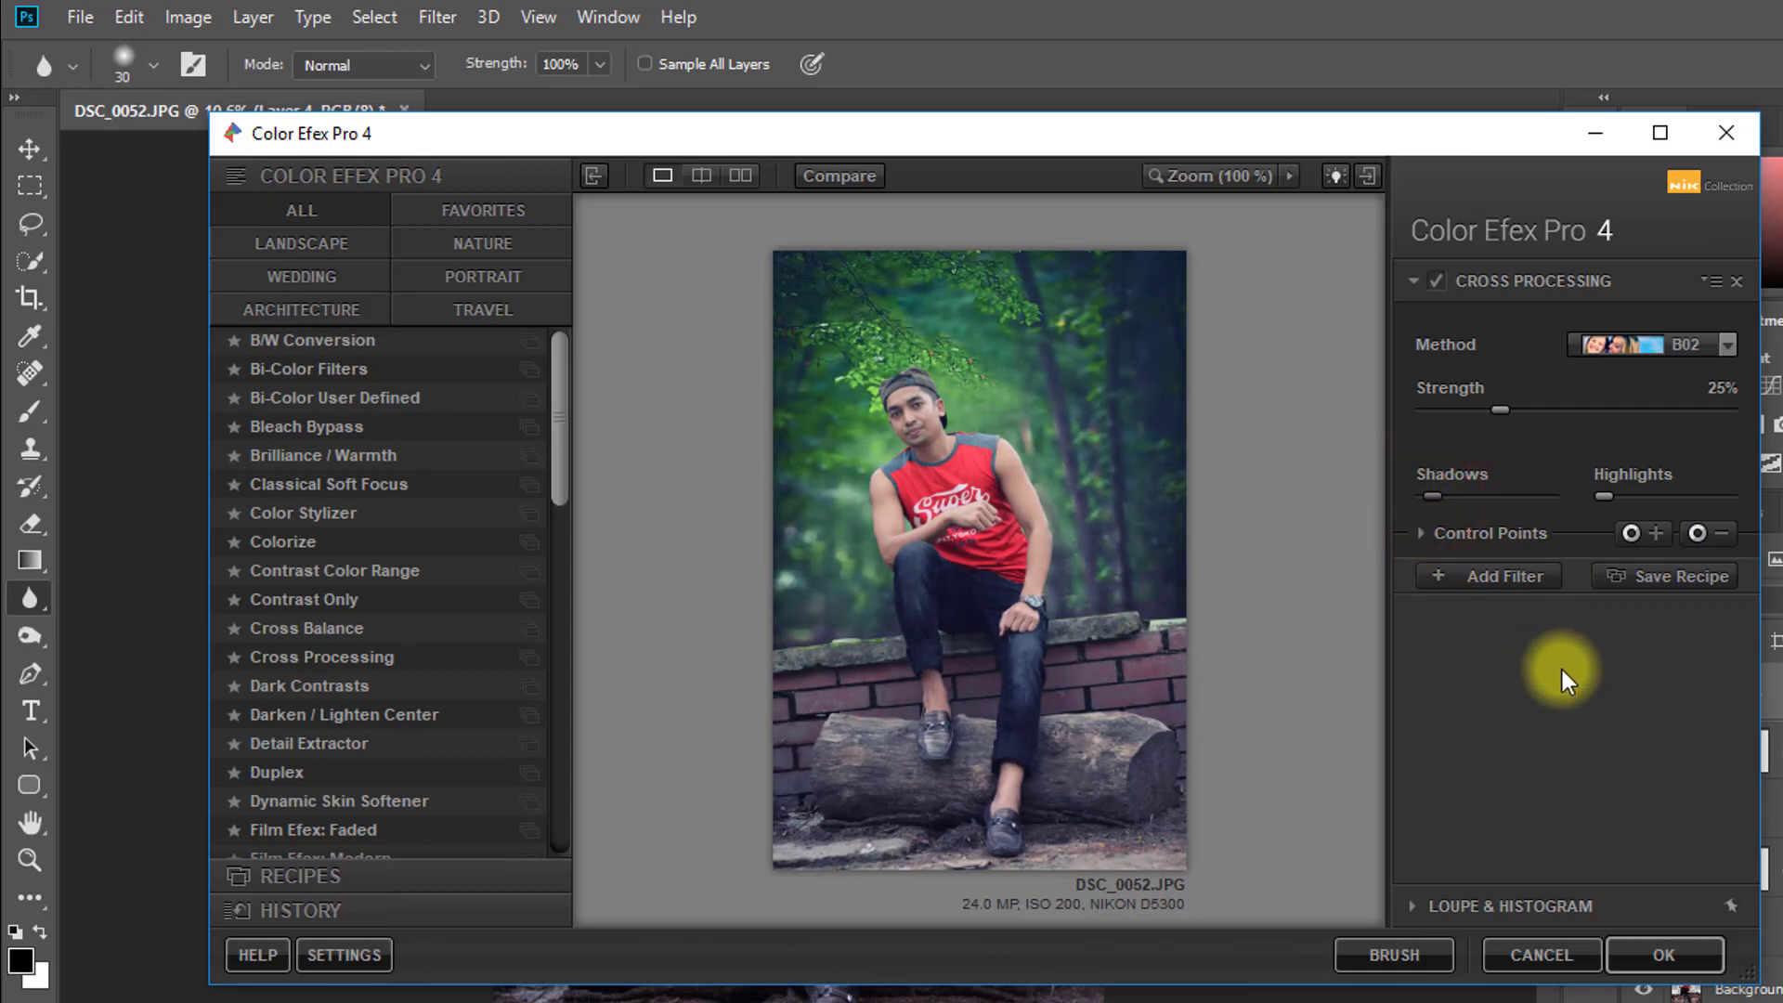
click(1480, 572)
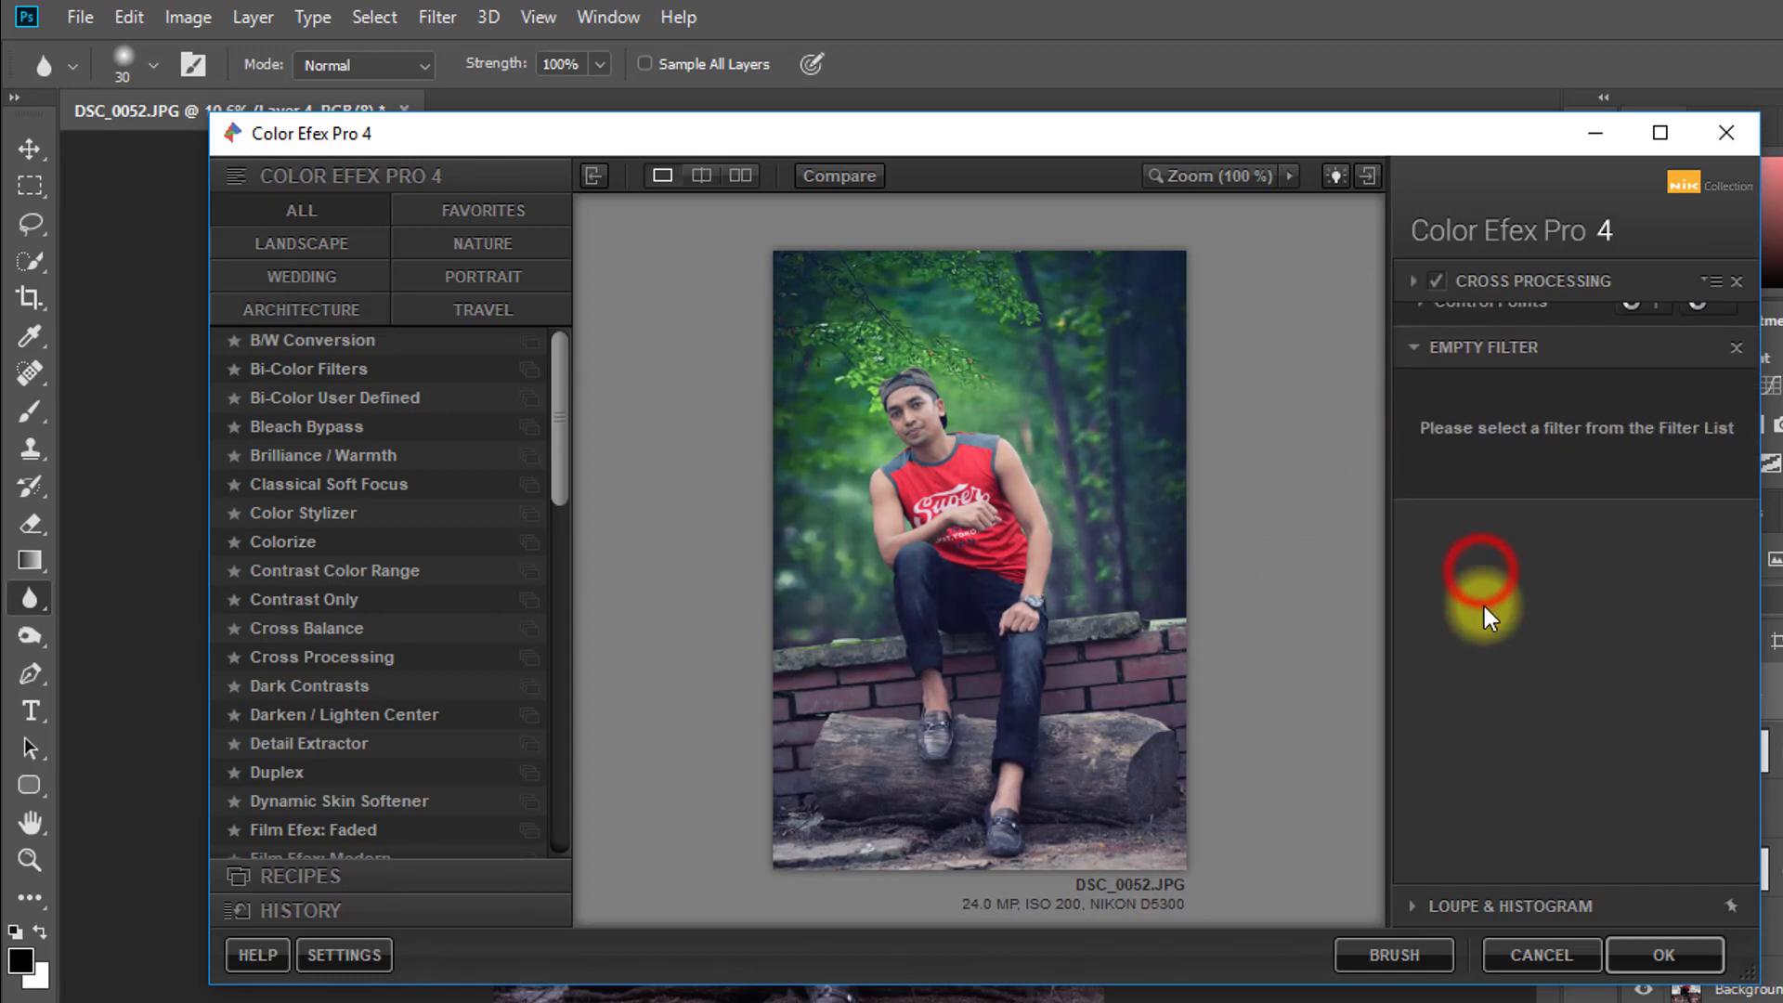
click(1656, 950)
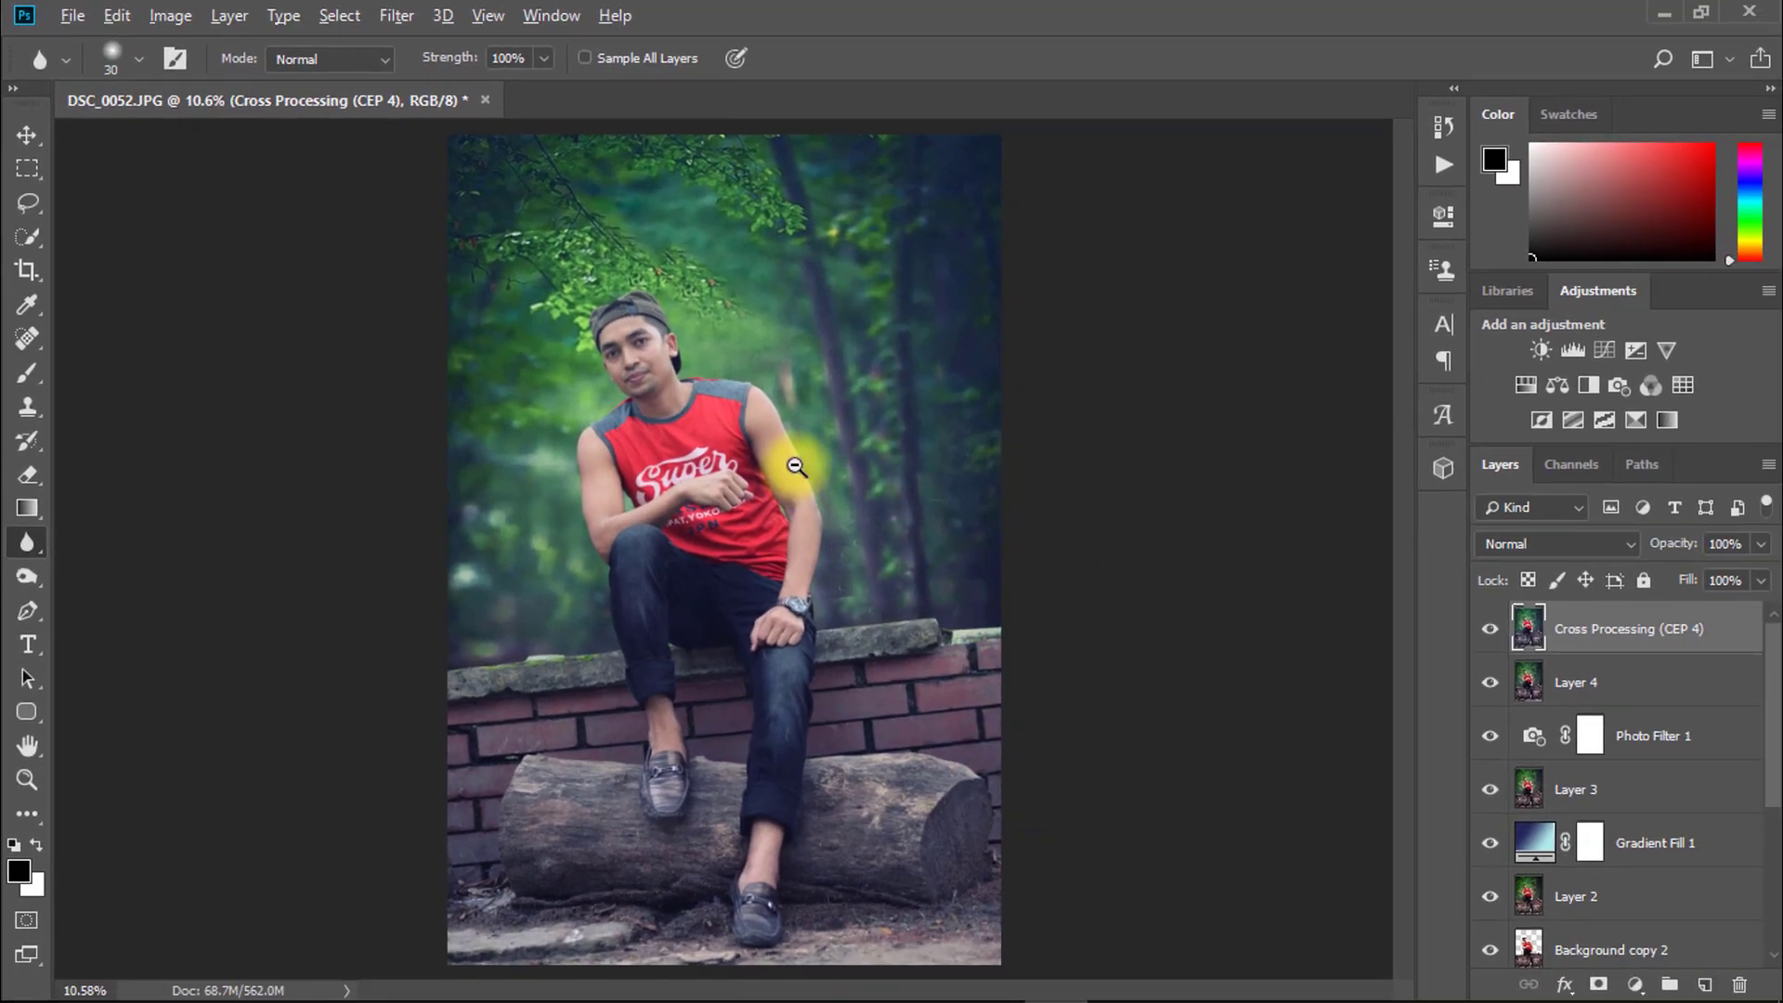
scroll(795, 466, up, 1)
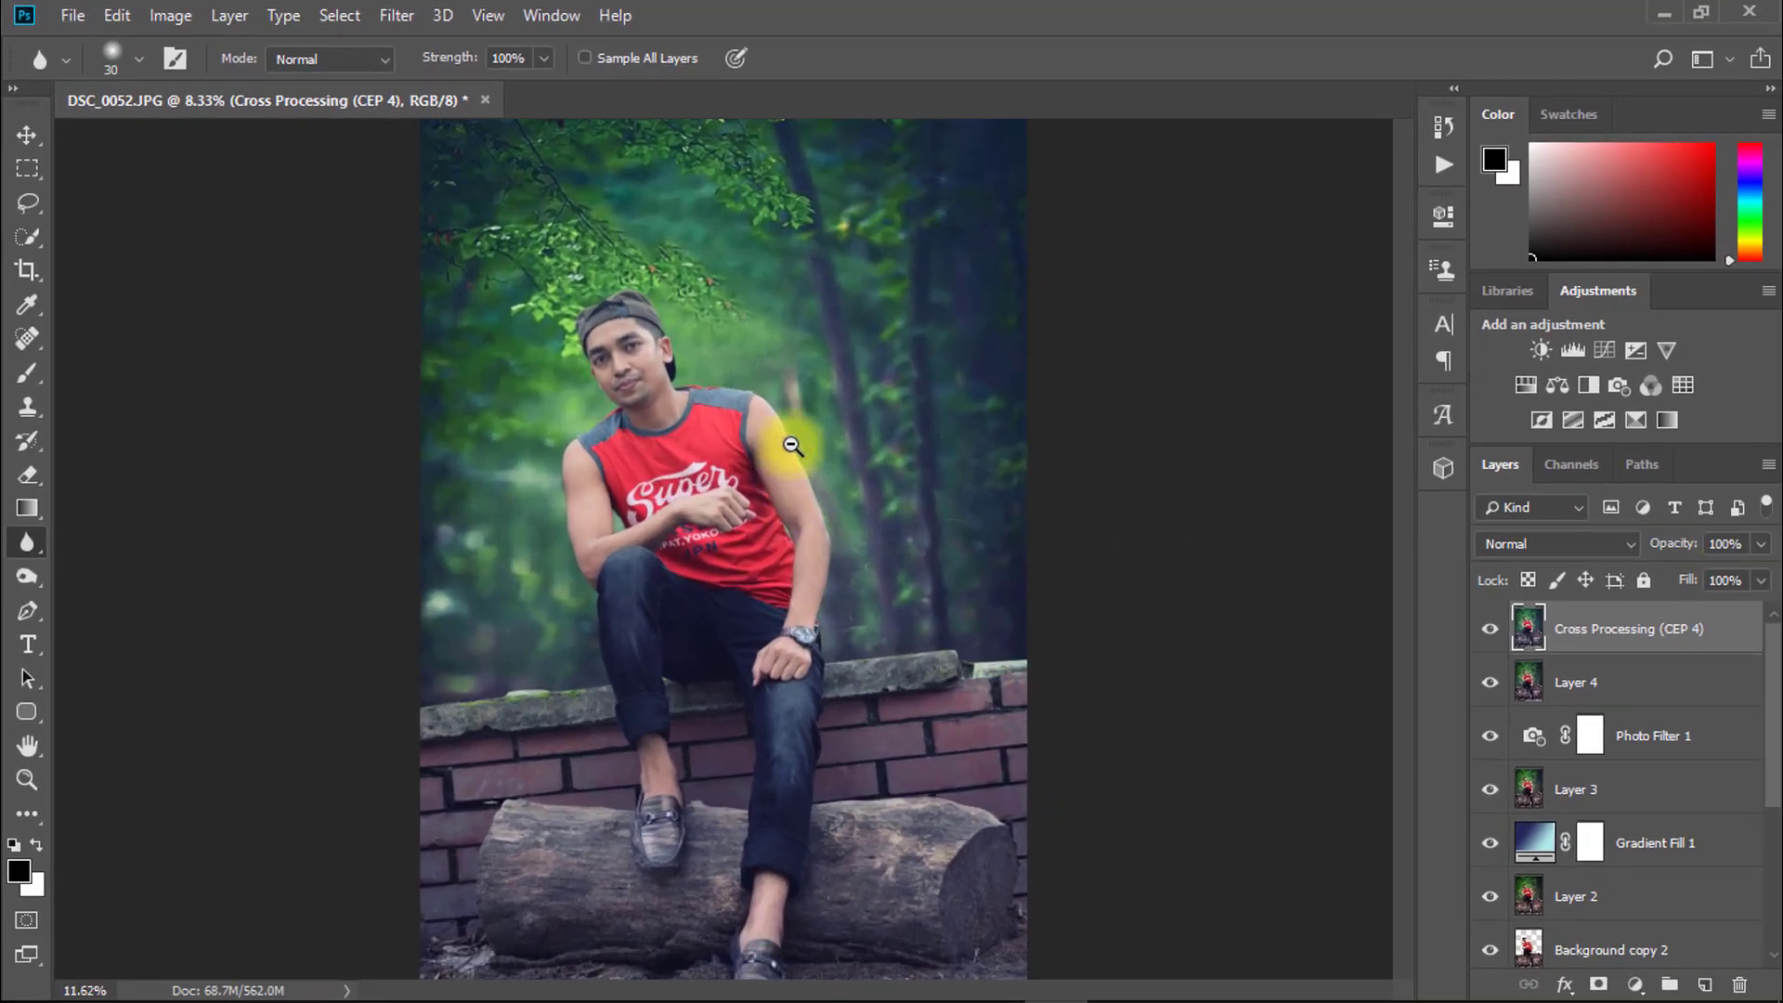
scroll(784, 448, down, 1)
click(740, 337)
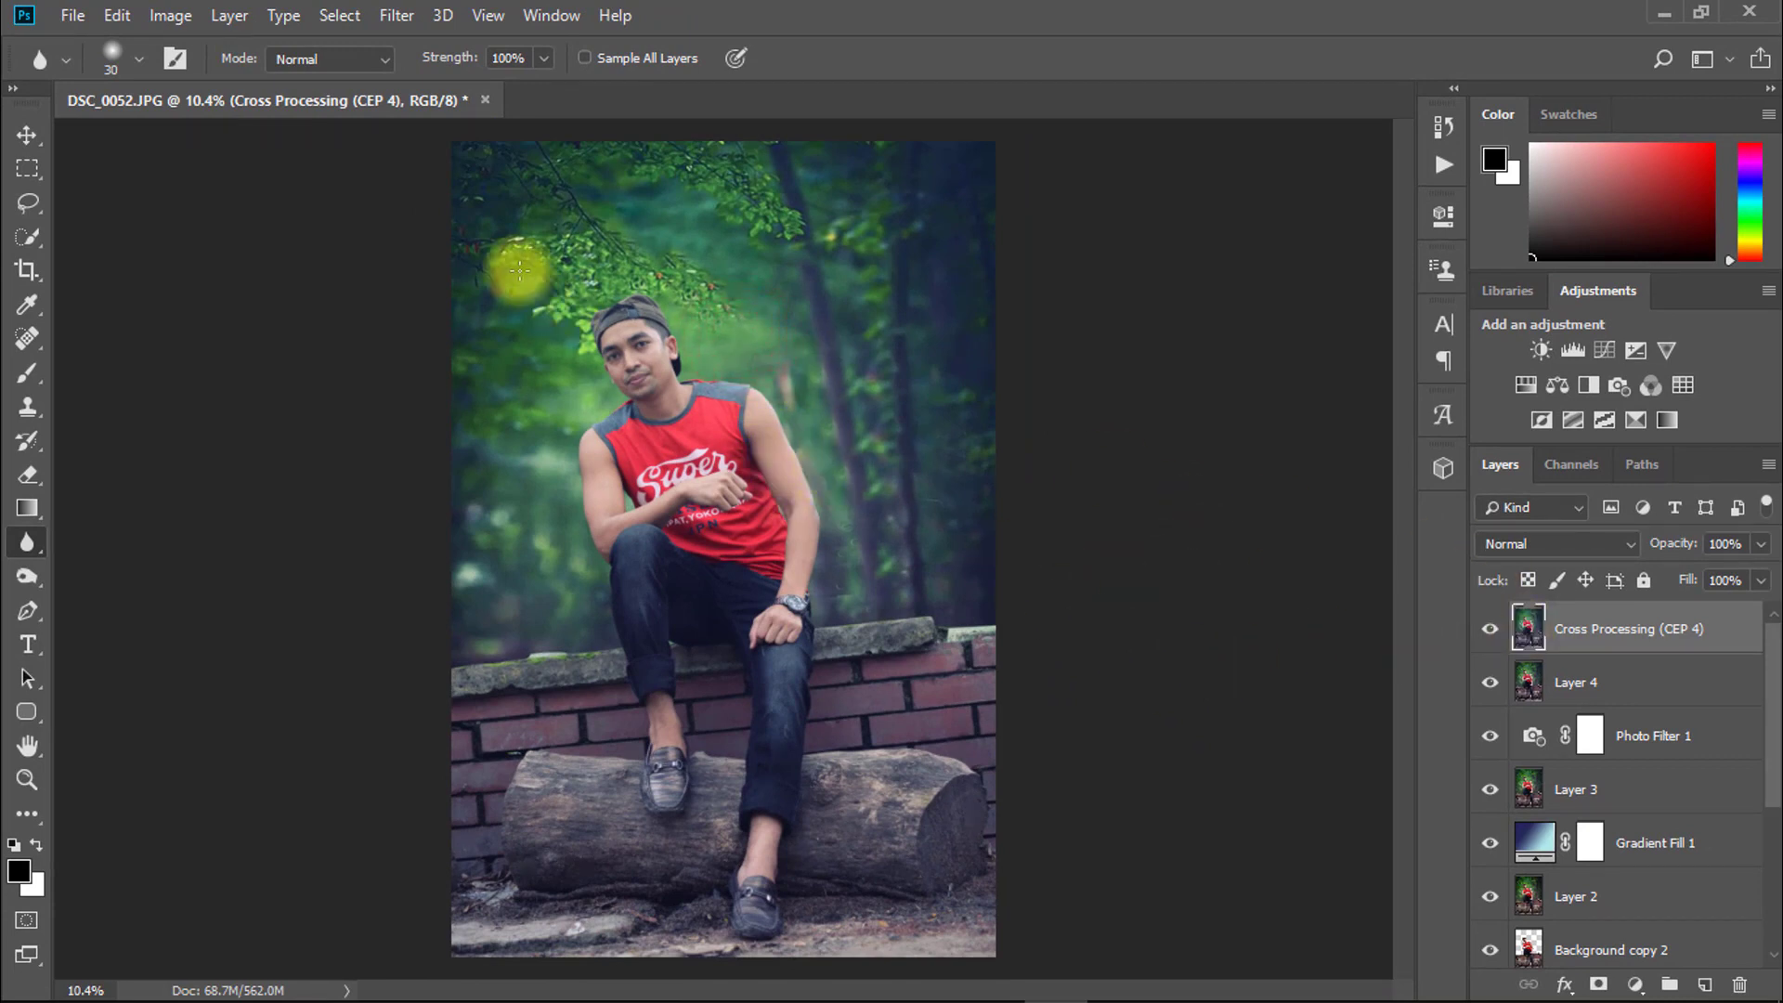
Start saving a copy of the composite to the Desktop folder in JPEG format
click(73, 15)
click(130, 309)
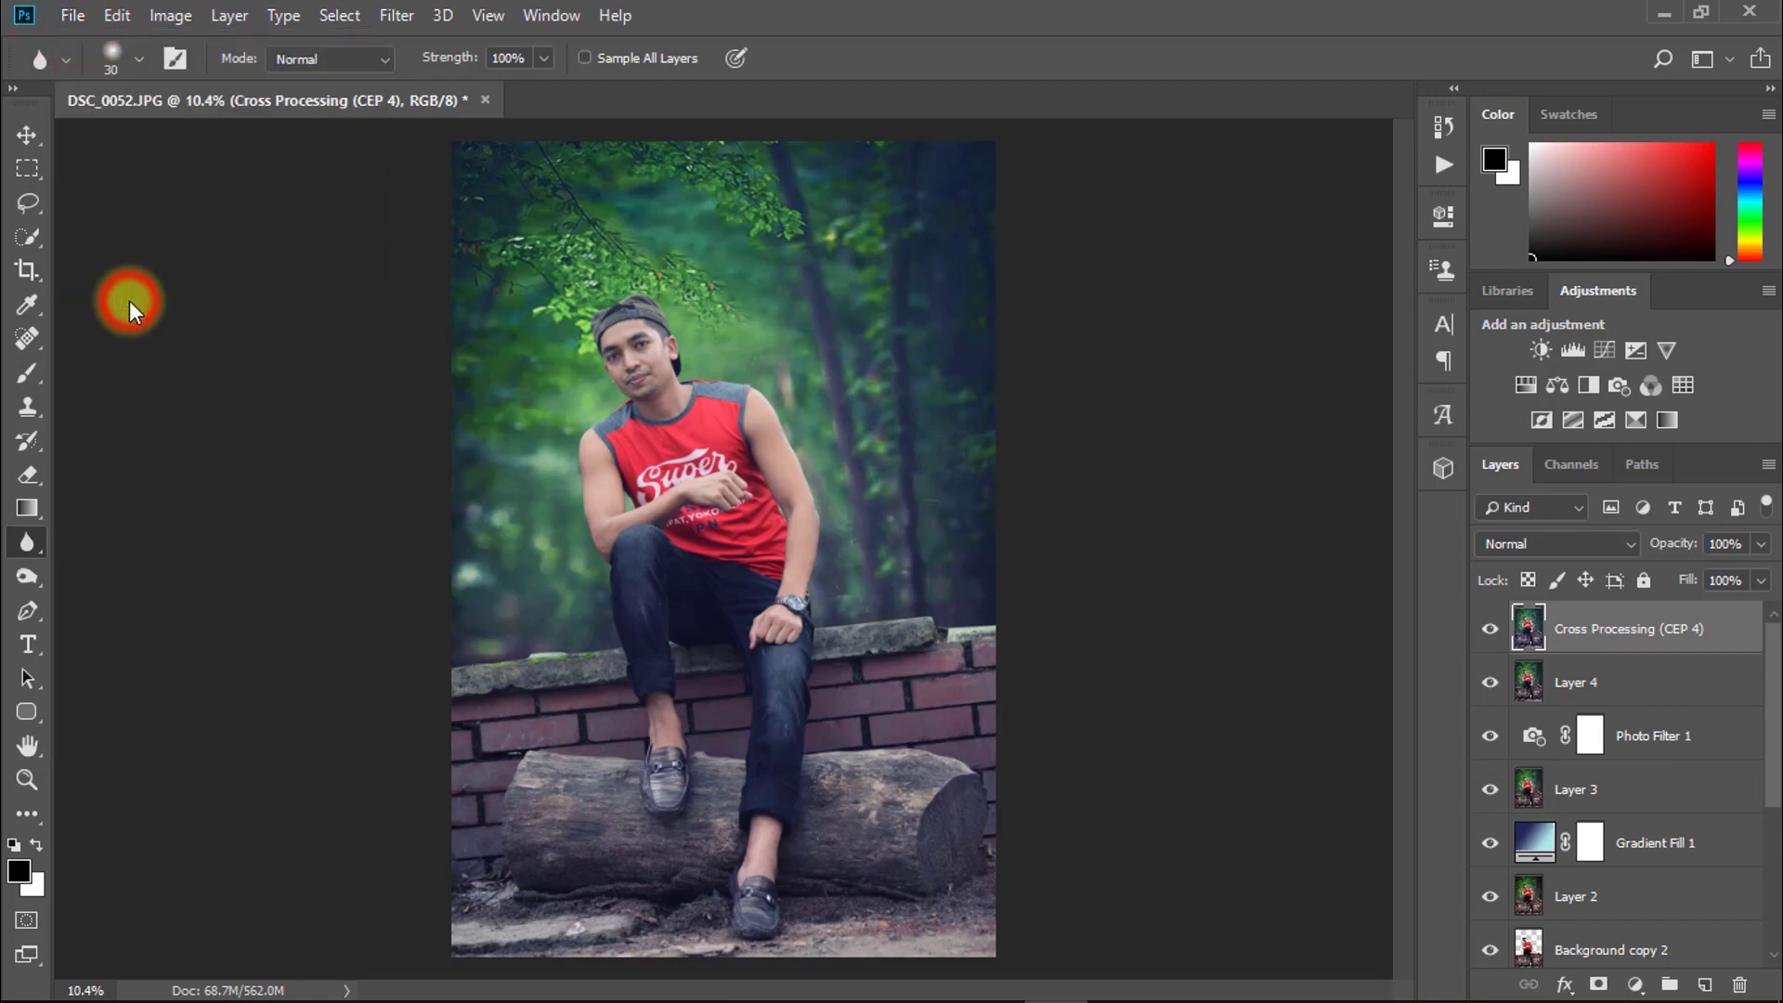
click(650, 331)
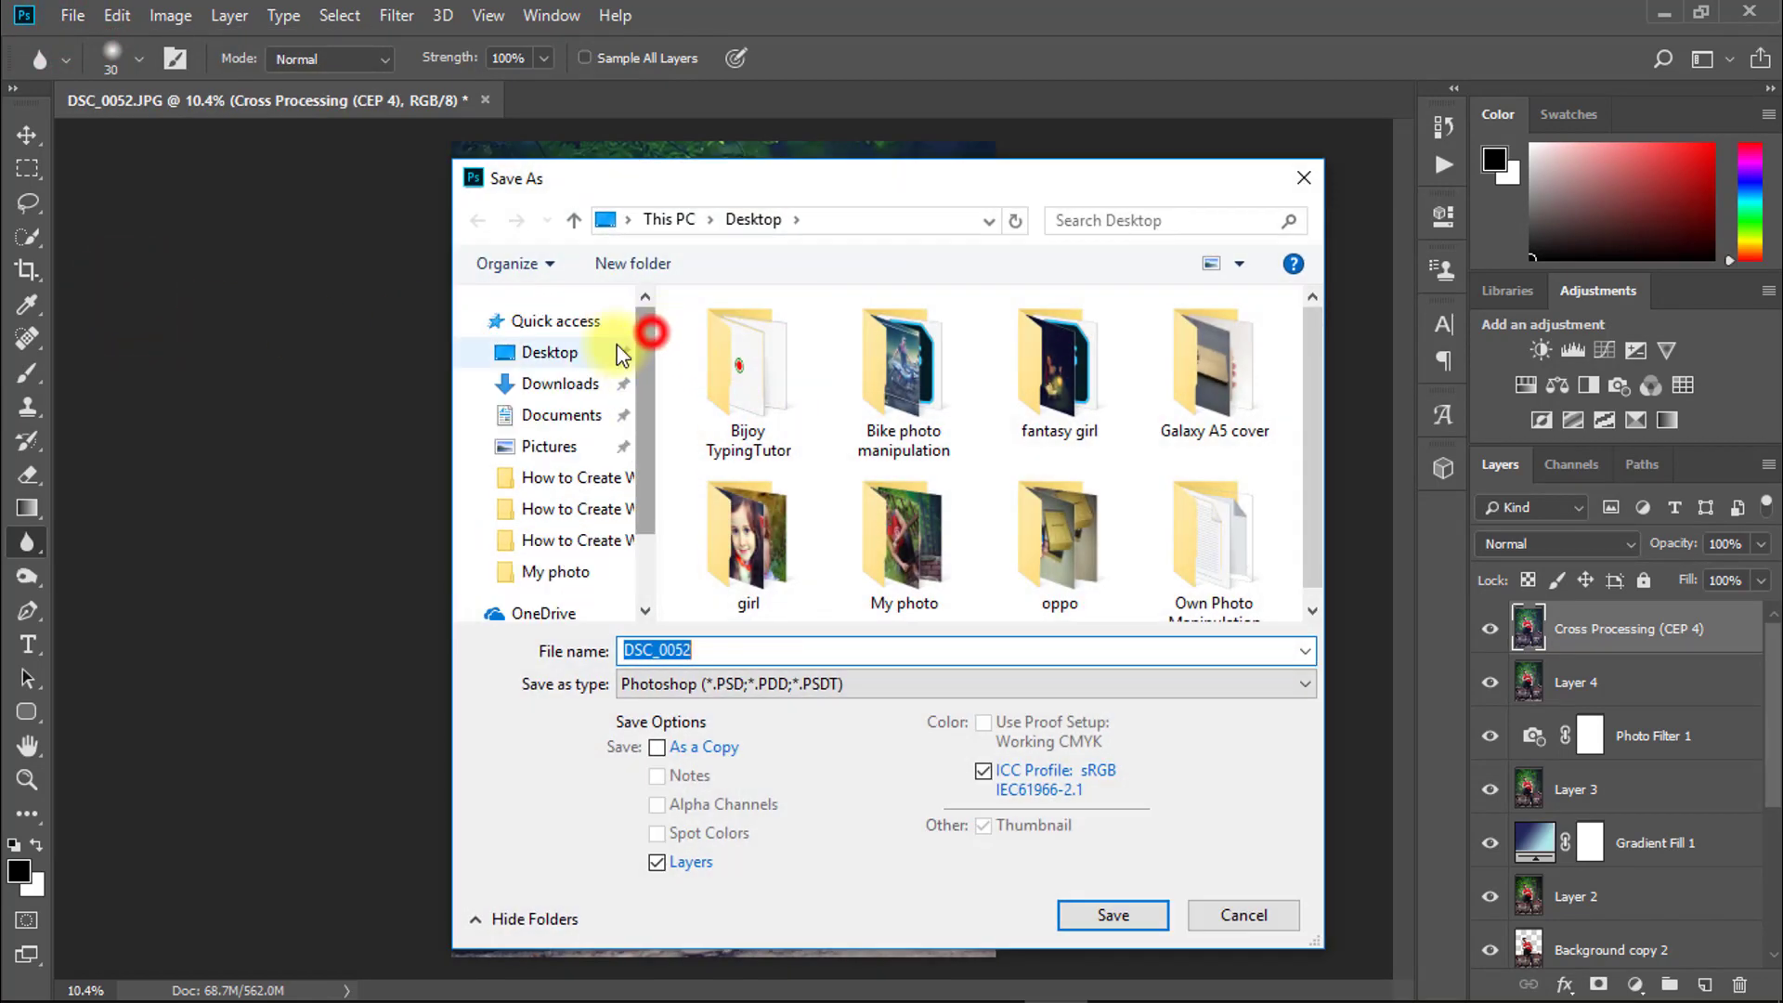
click(549, 352)
click(743, 683)
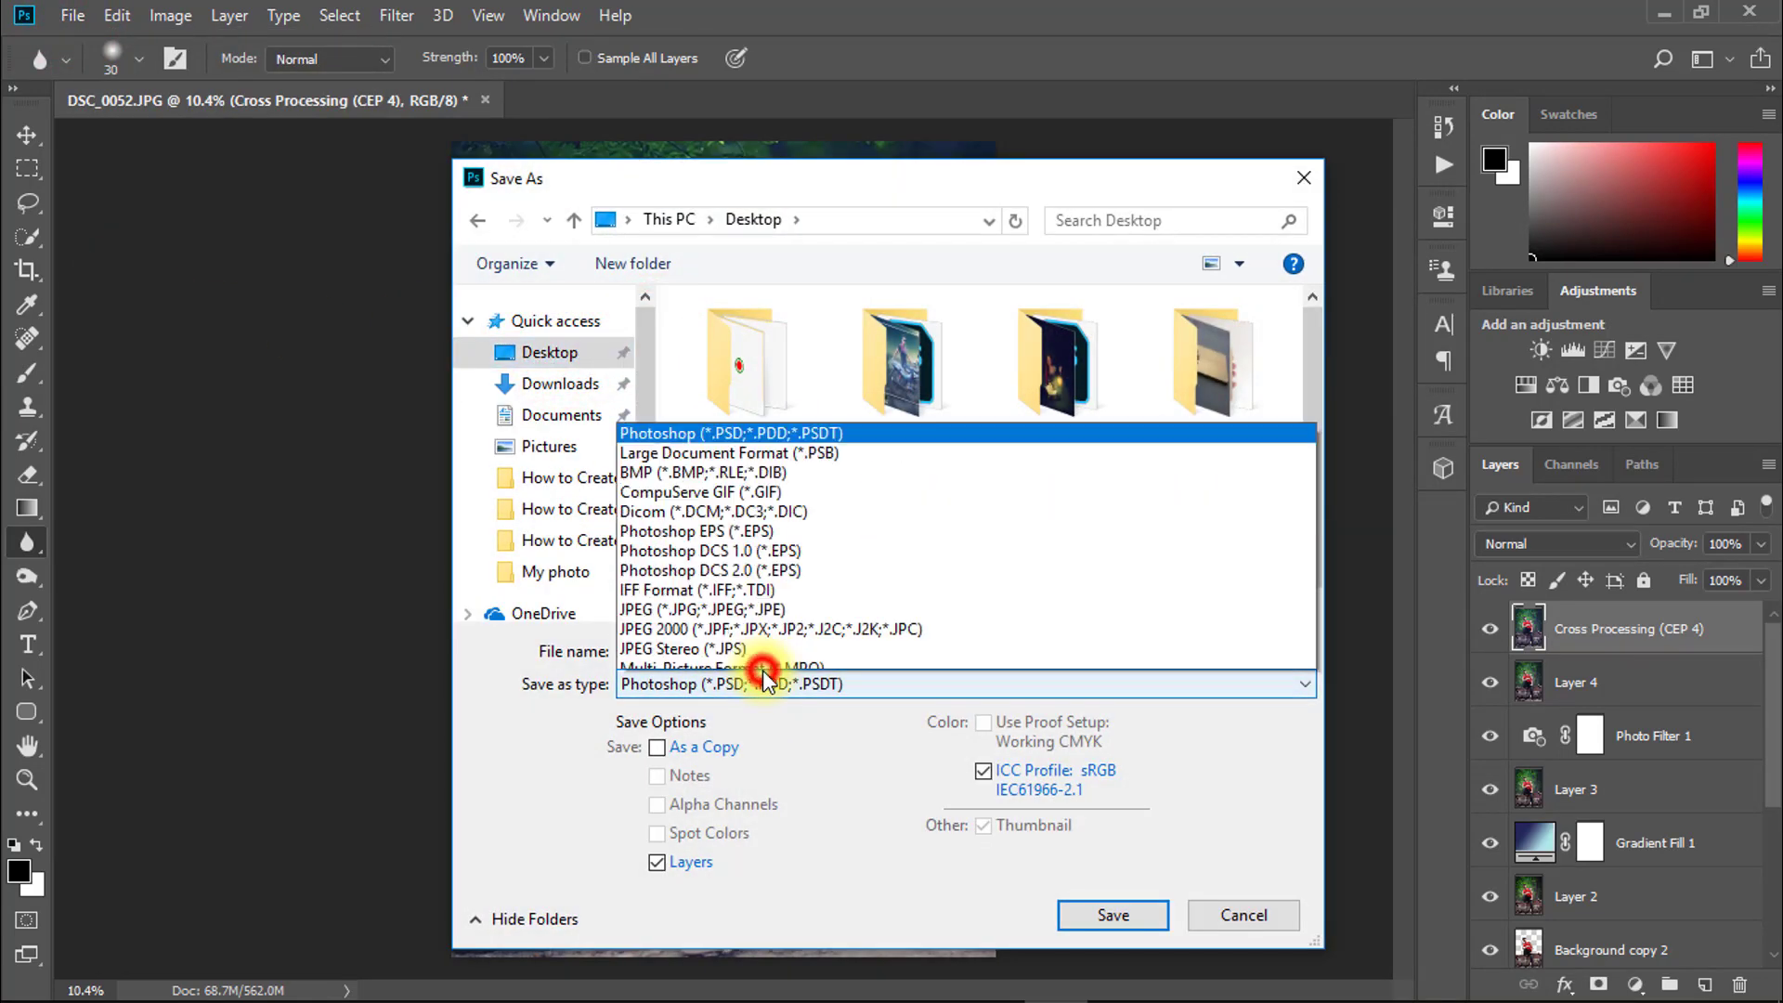
click(746, 415)
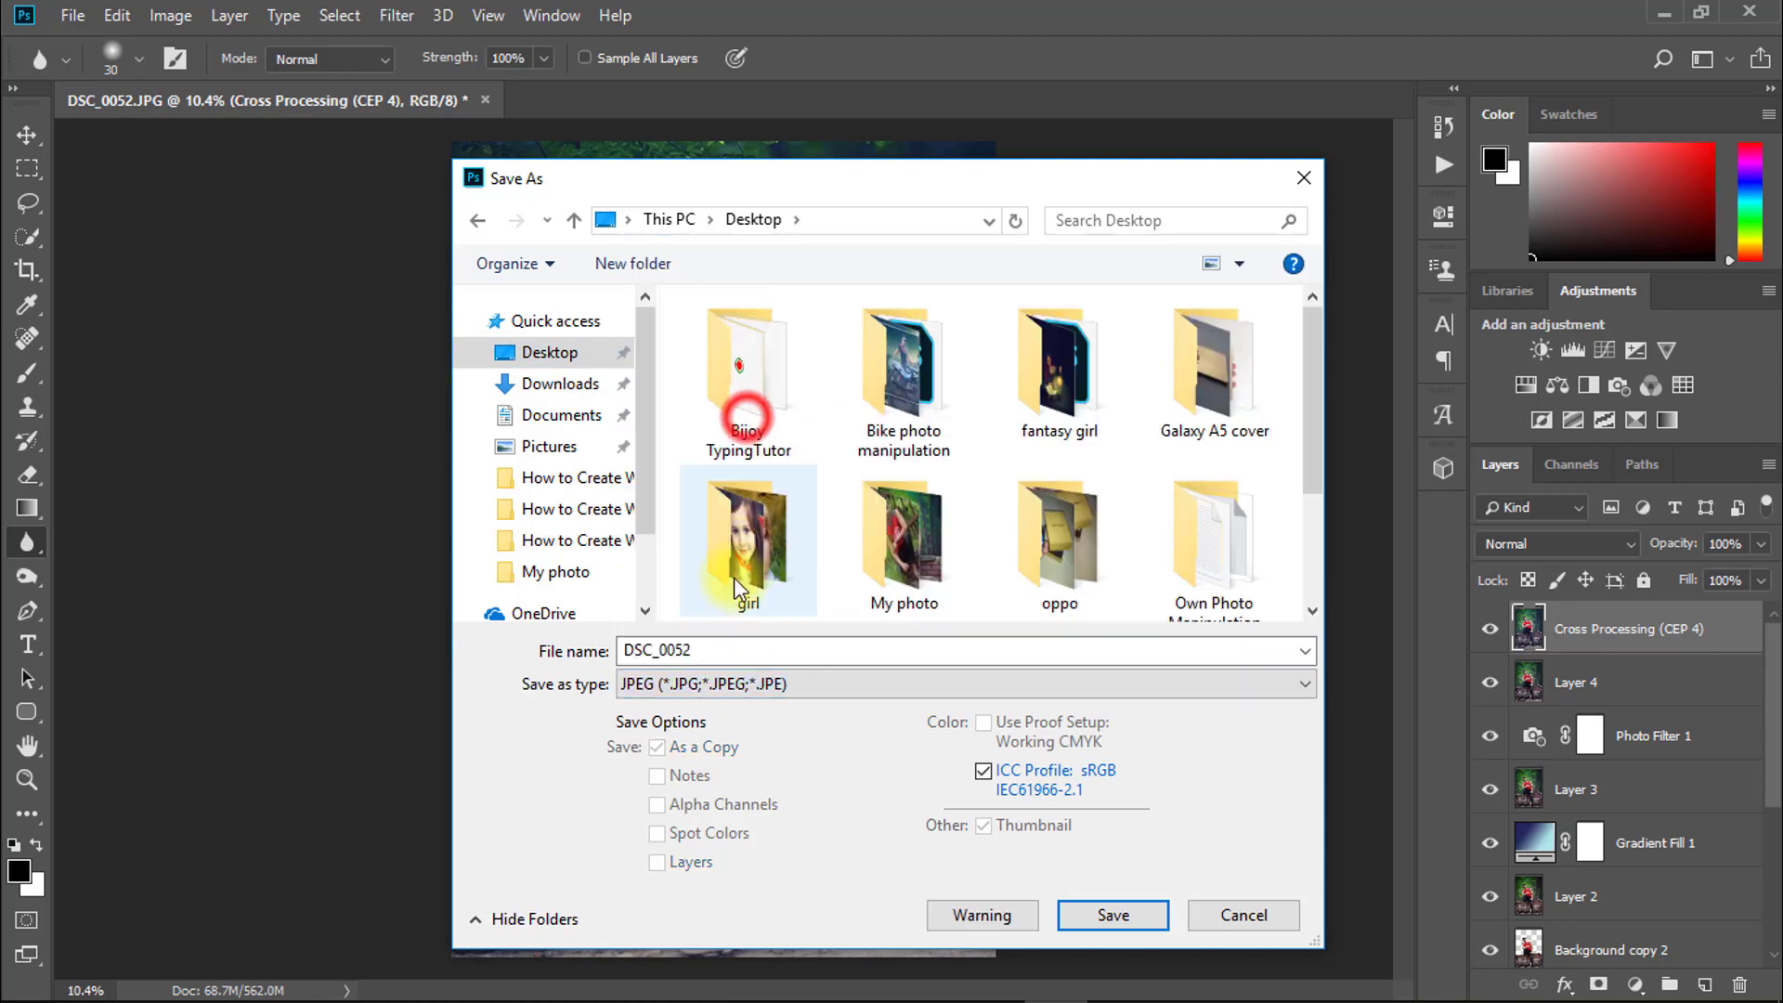
Name the file "Outdoor Natural Photo manipulation" and save it at maximum JPEG quality 12 with the baseline standard format
double_click(700, 650)
text(Outdoor Natural Photo mani)
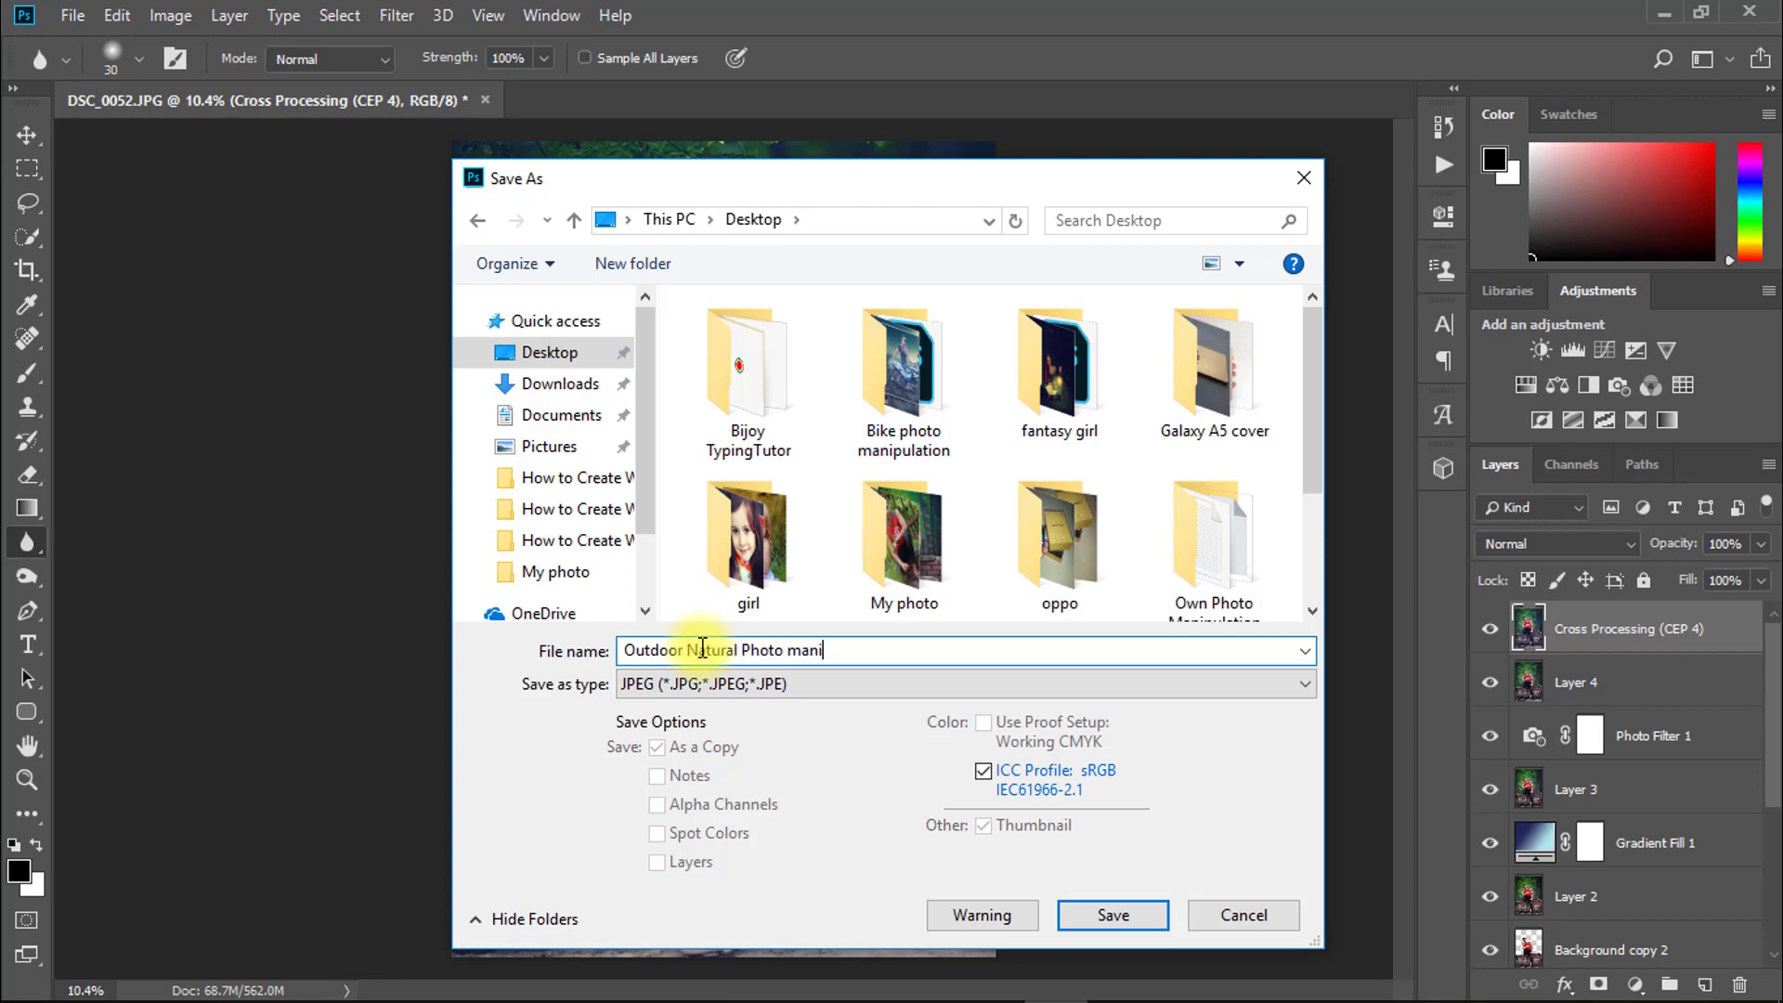
text(pulation)
key(Return)
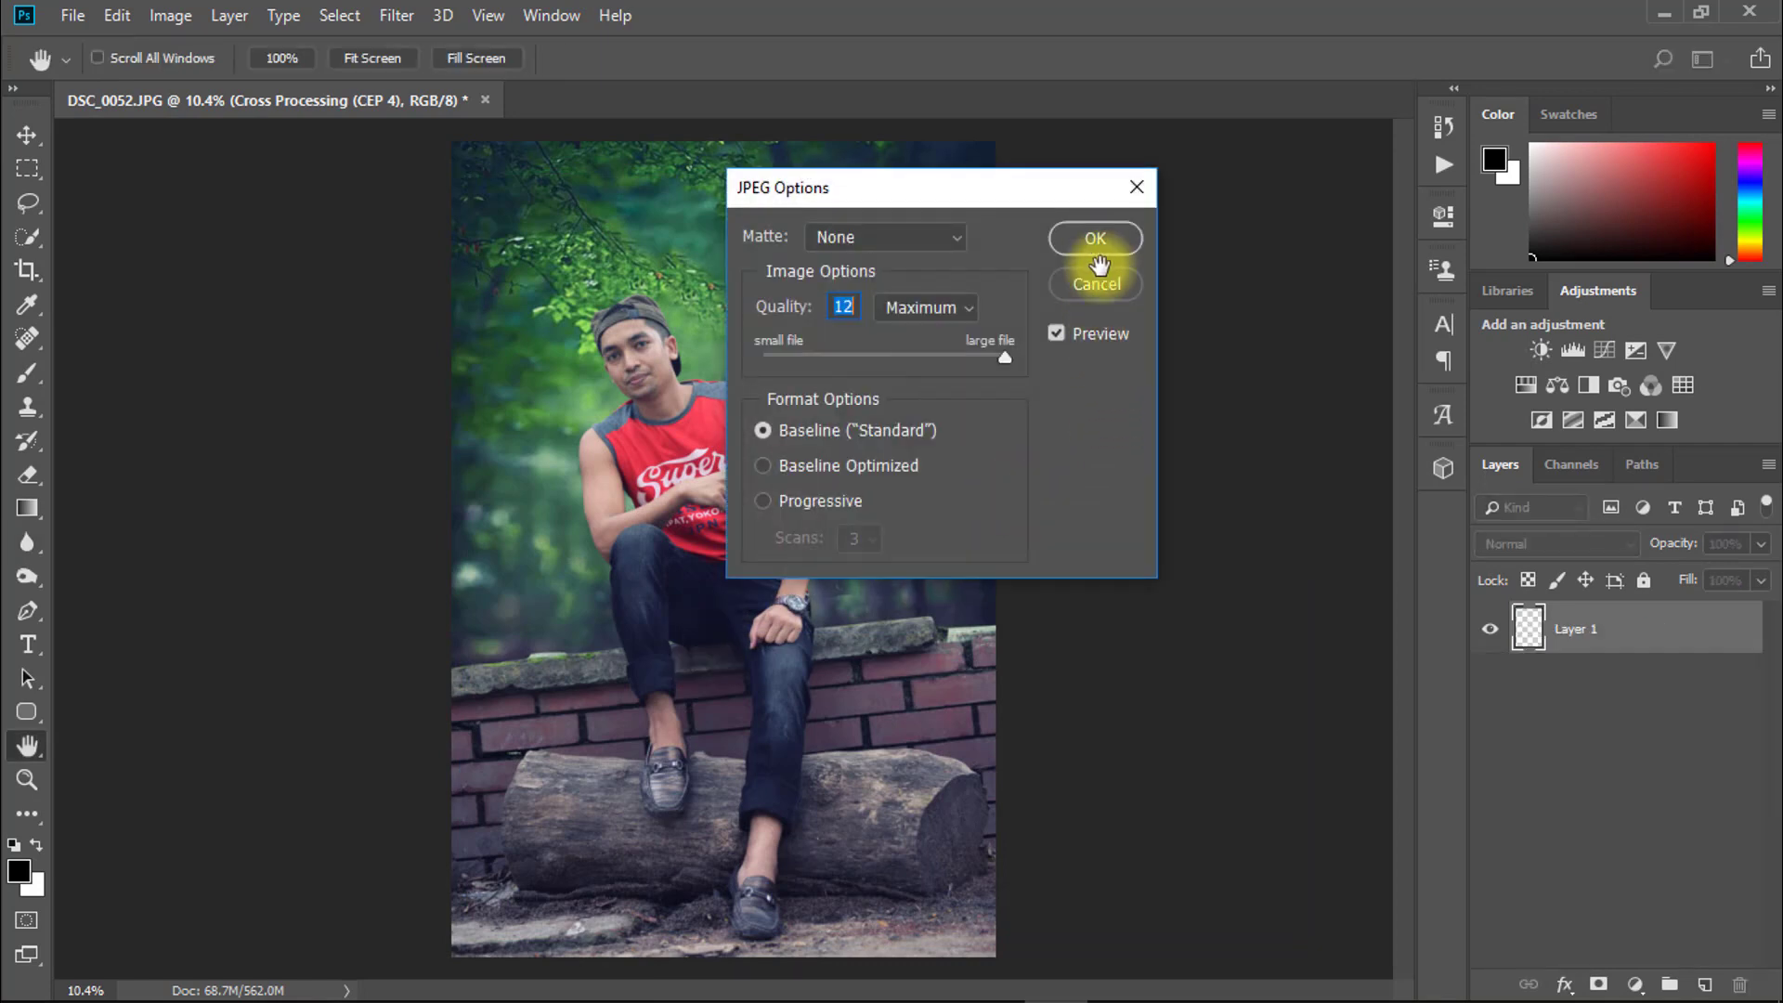
click(1098, 243)
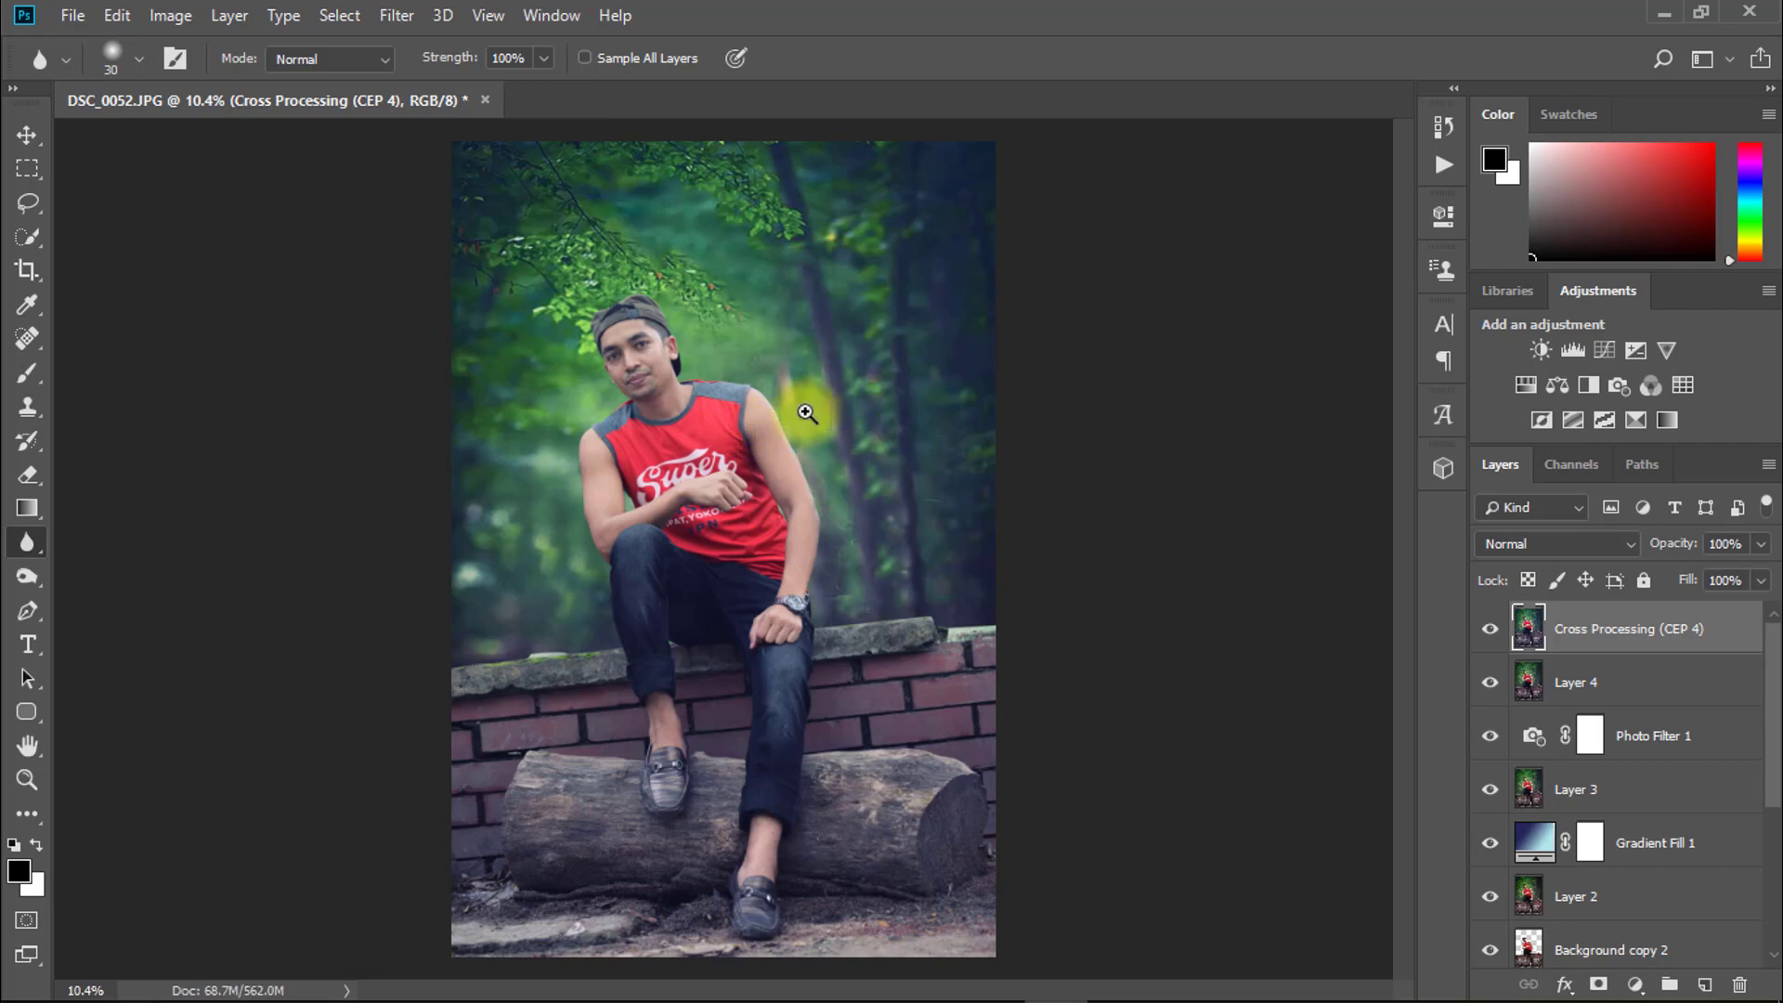
drag(618, 372, 663, 349)
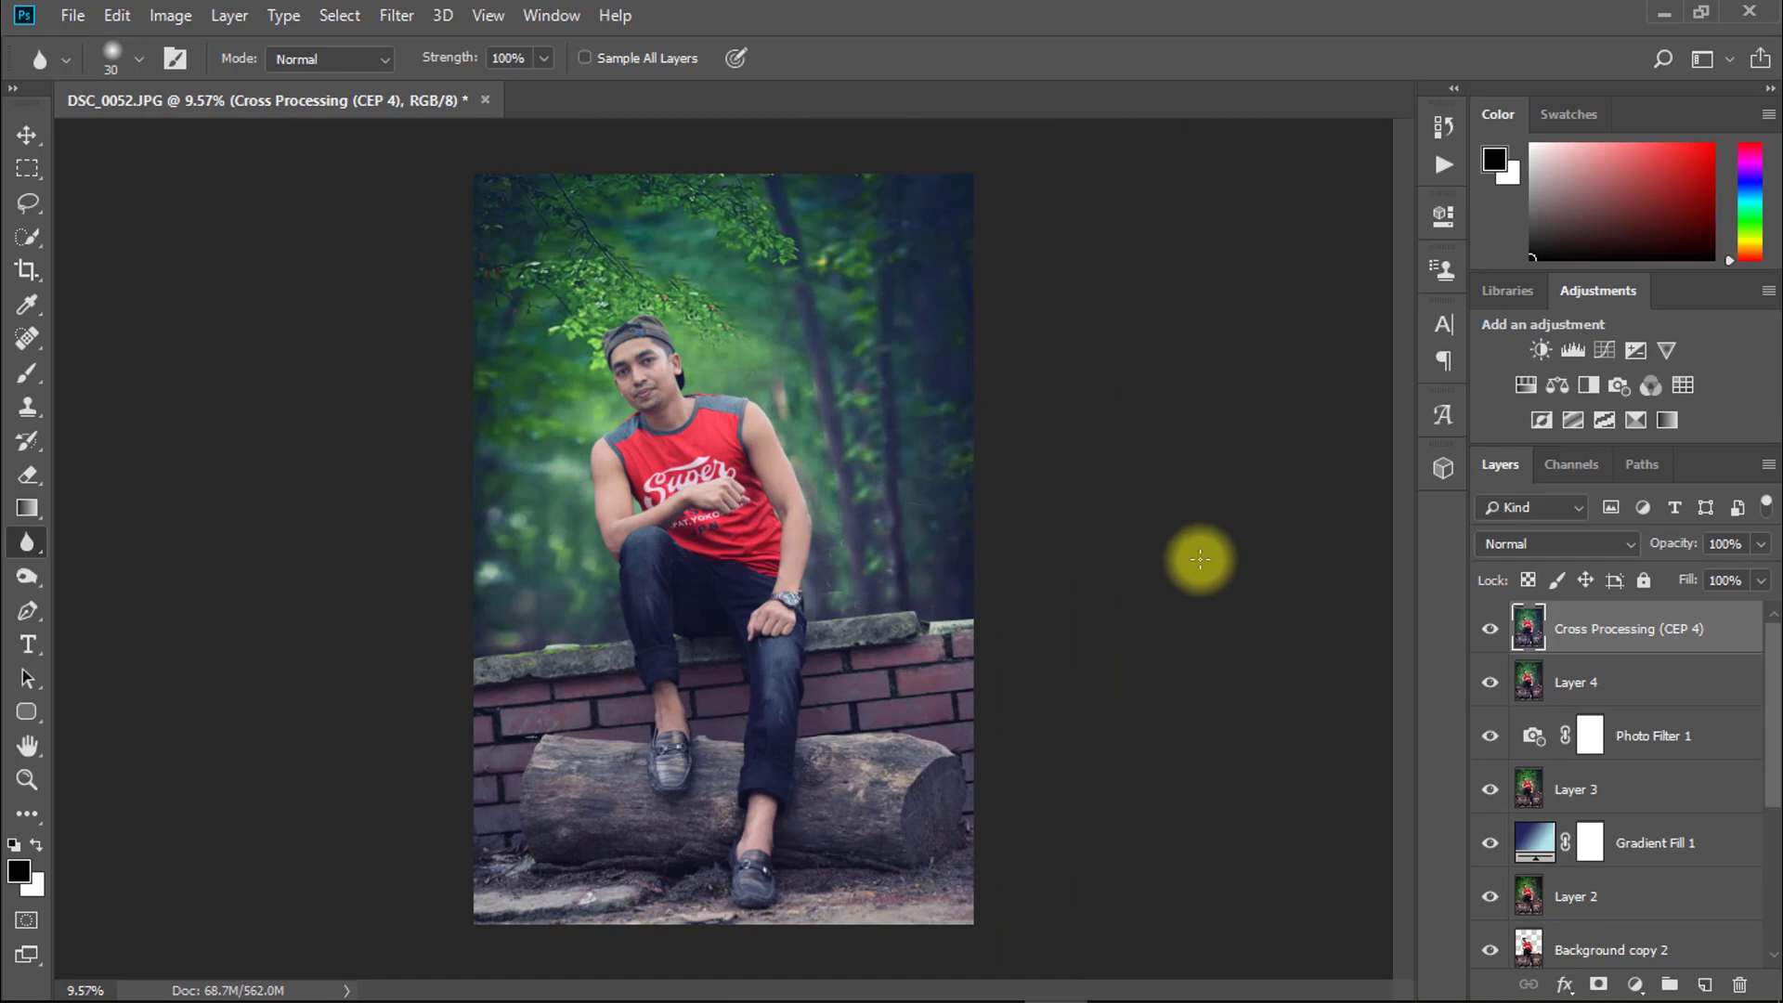
key(ctrl+0)
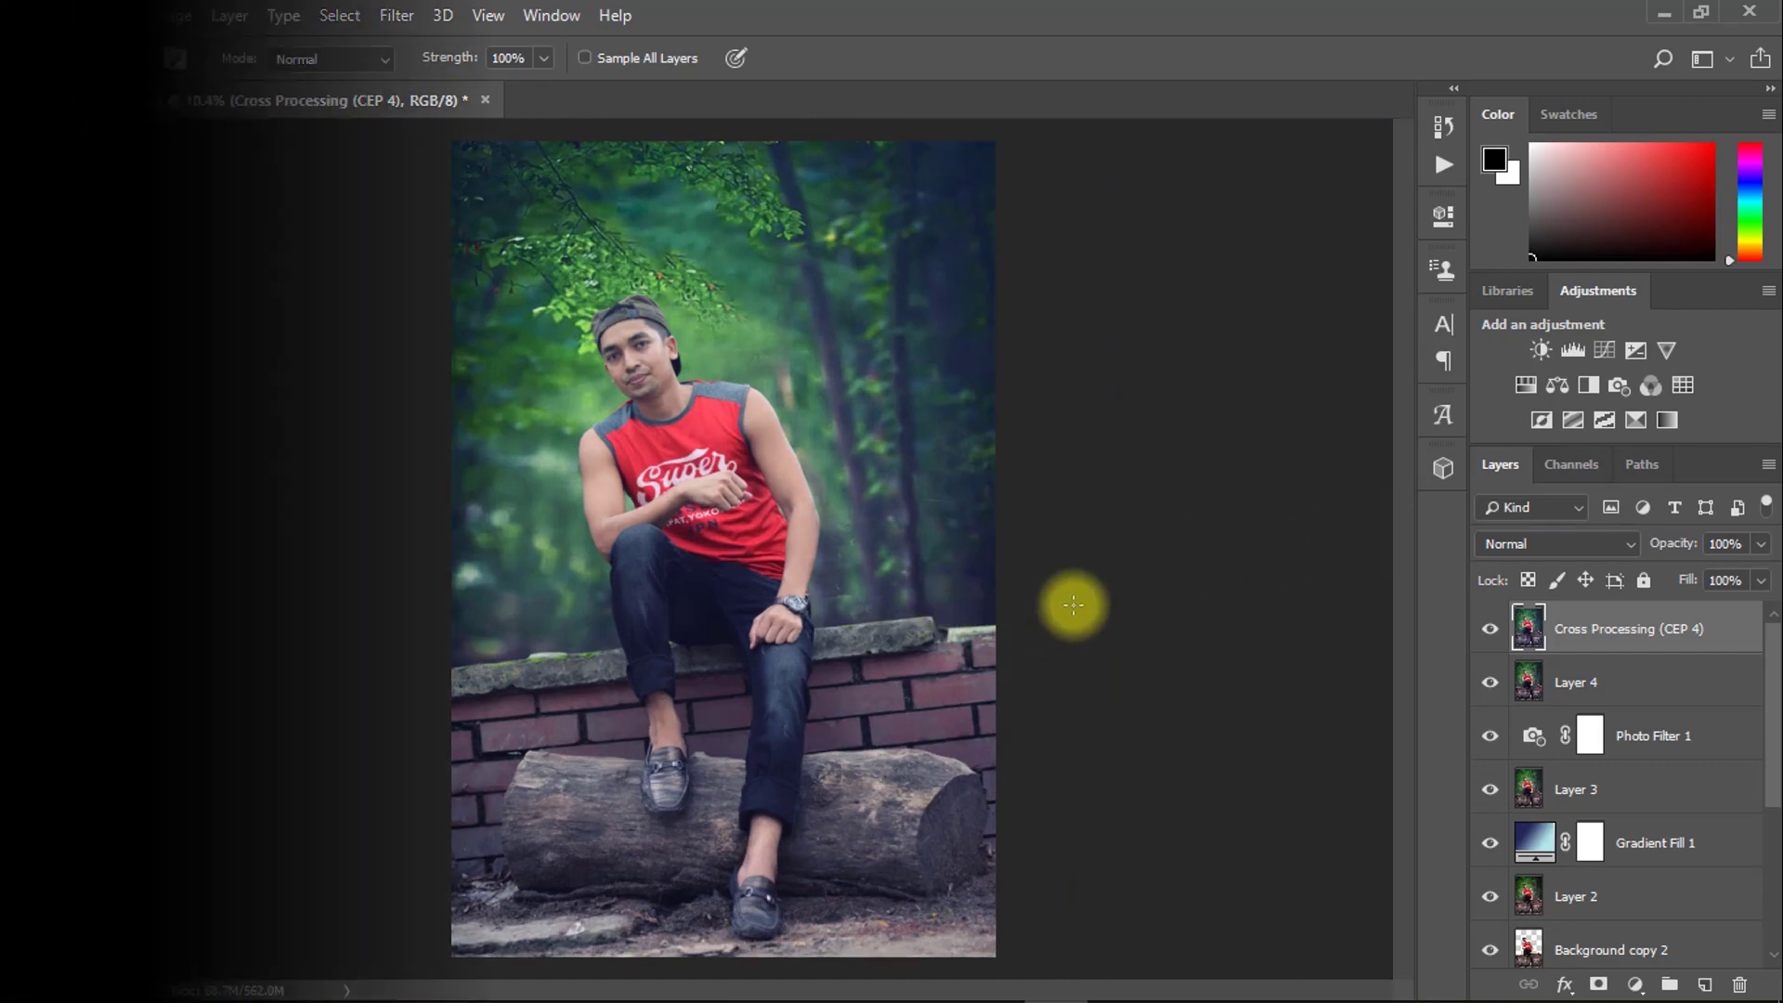